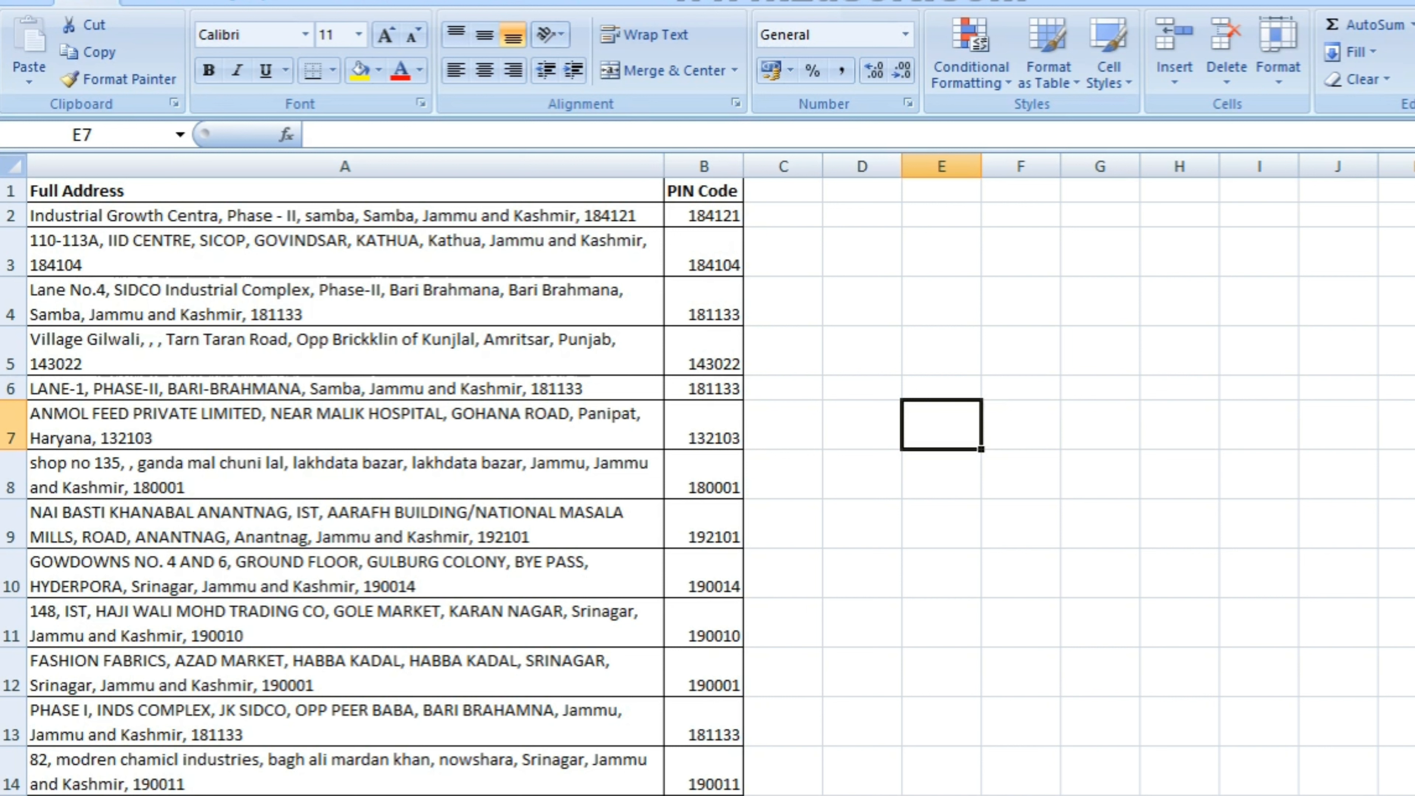
Step: Enter the sample letters A, B, C, B and C in cells D3 to D7
{"action": "key", "text": "Up"}
{"action": "key", "text": "Up"}
{"action": "key", "text": "Up"}
{"action": "key", "text": "Up"}
{"action": "key", "text": "Up"}
{"action": "key", "text": "Up"}
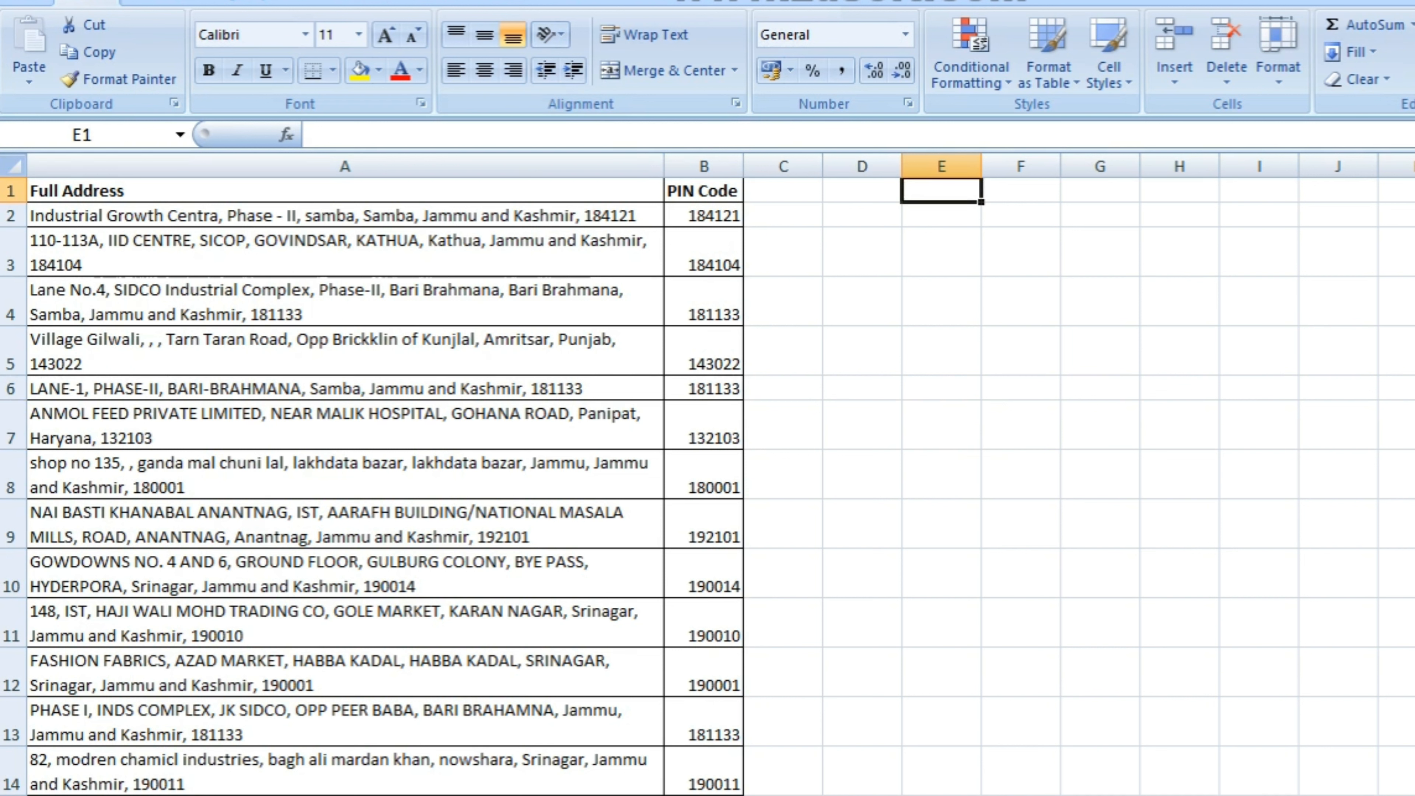
{"action": "key", "text": "Down"}
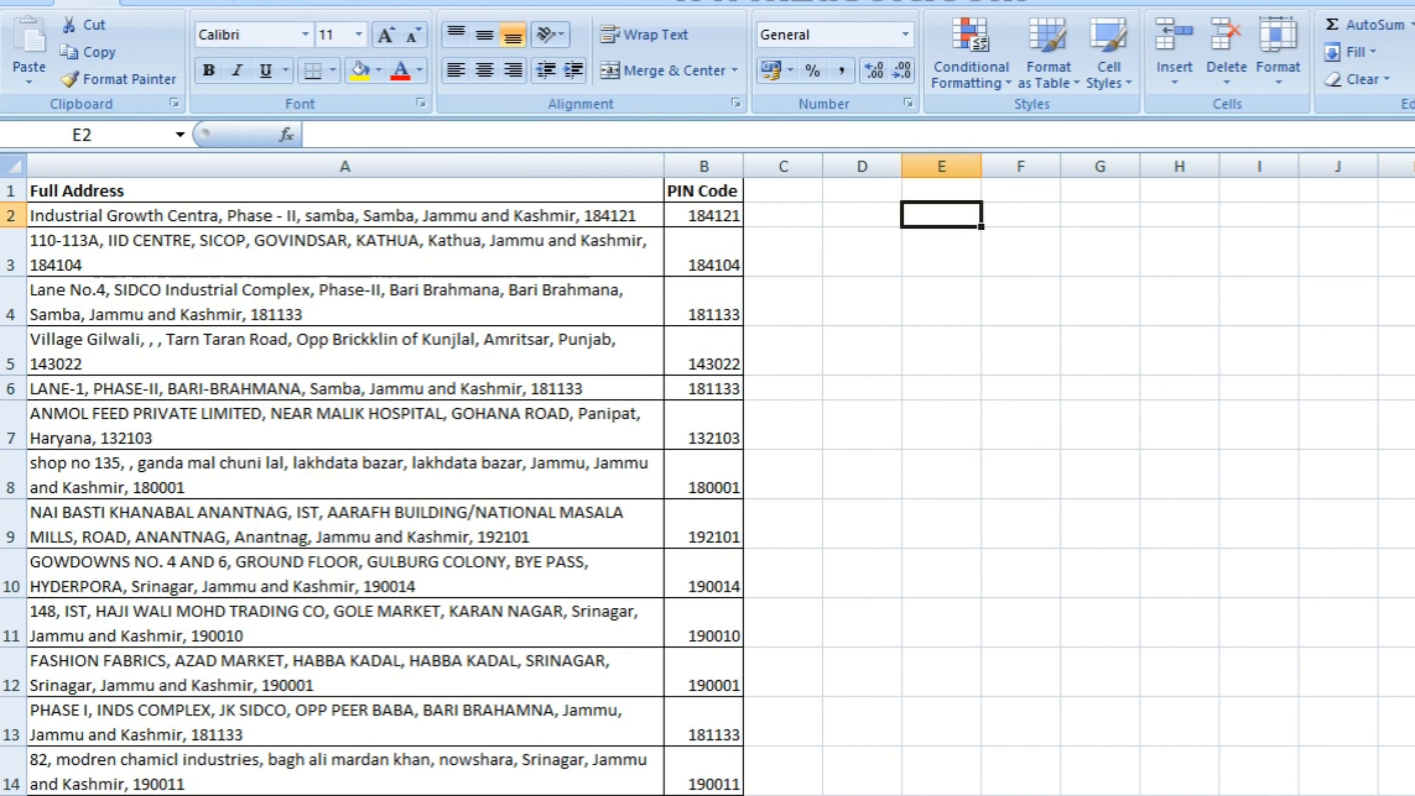
{"action": "key", "text": "Left"}
{"action": "key", "text": "Down"}
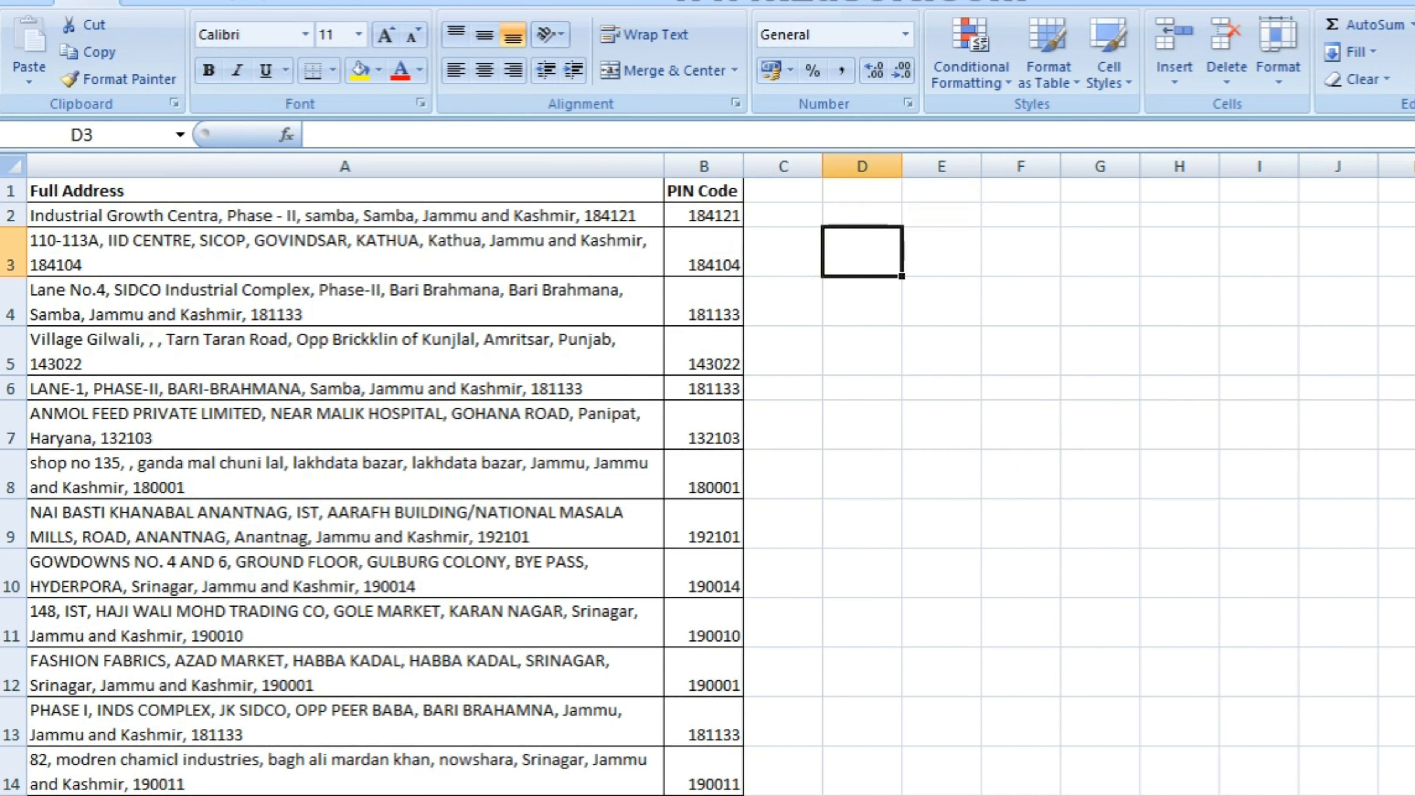
{"action": "type", "text": "A"}
{"action": "key", "text": "Return"}
{"action": "type", "text": "B"}
{"action": "key", "text": "Return"}
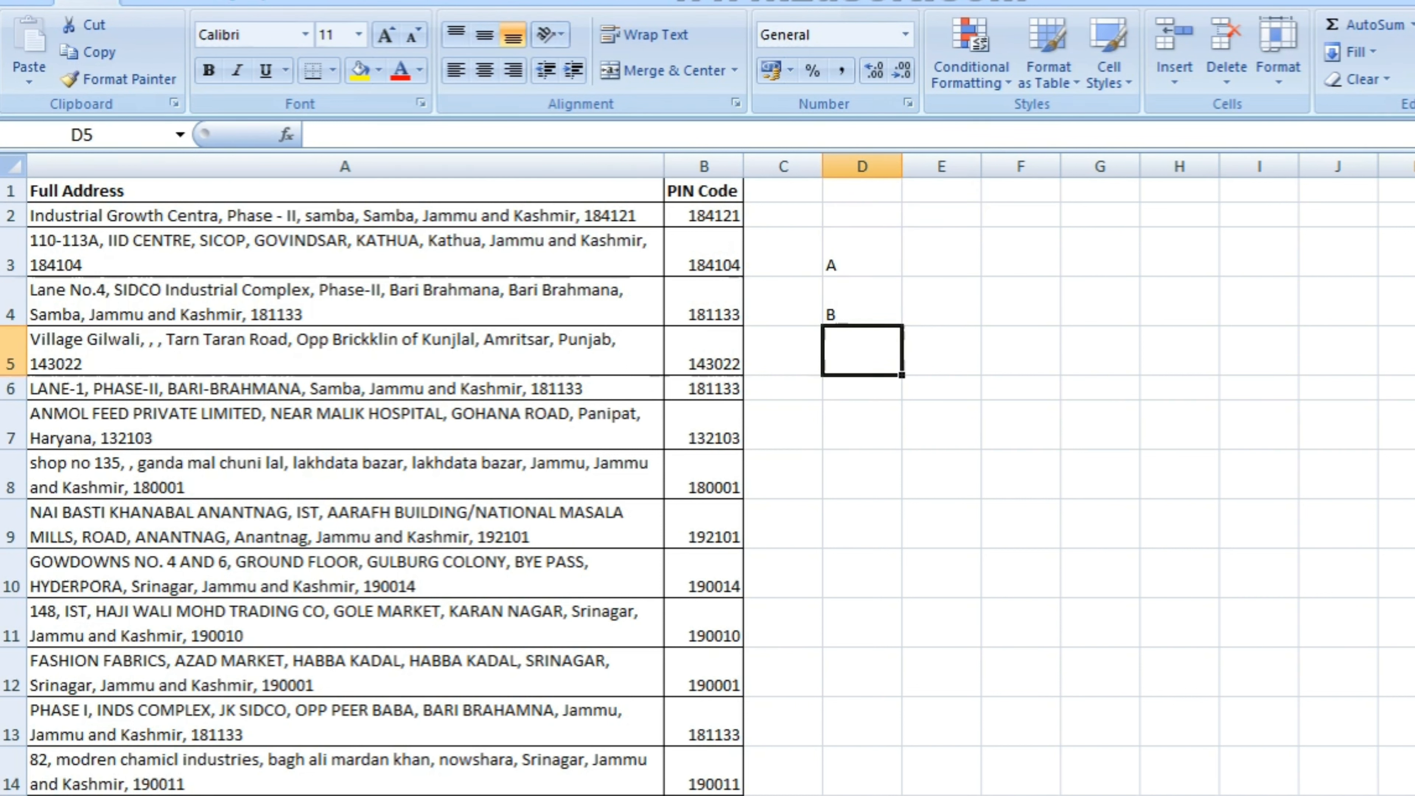
{"action": "type", "text": "C"}
{"action": "key", "text": "Return"}
{"action": "type", "text": "B"}
{"action": "key", "text": "Return"}
{"action": "type", "text": "C"}
{"action": "key", "text": "Return"}
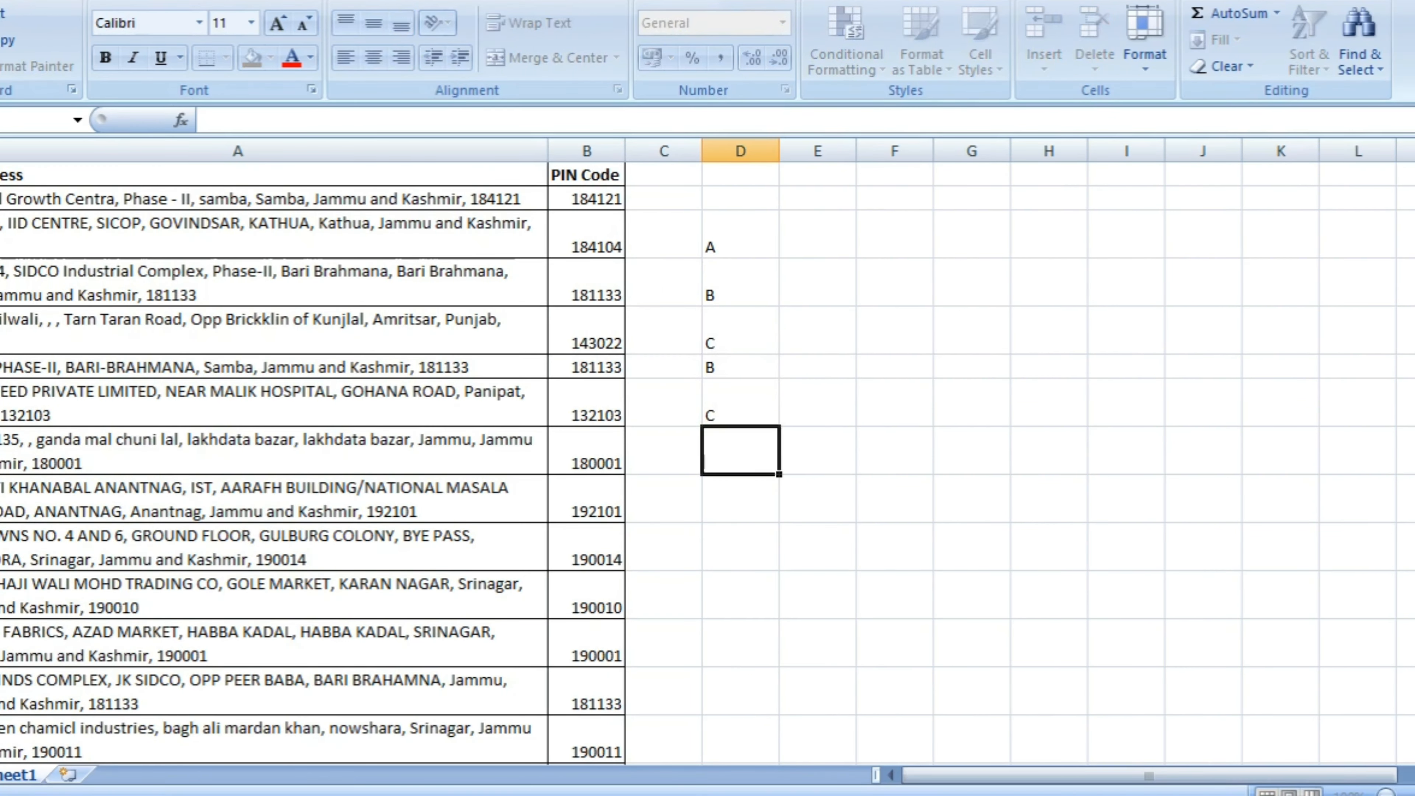
Step: Continue the sample list with A, B, C, A and C in cells D8 to D12
{"action": "type", "text": "A"}
{"action": "key", "text": "Return"}
{"action": "type", "text": "B"}
{"action": "key", "text": "Return"}
{"action": "type", "text": "C"}
{"action": "key", "text": "Return"}
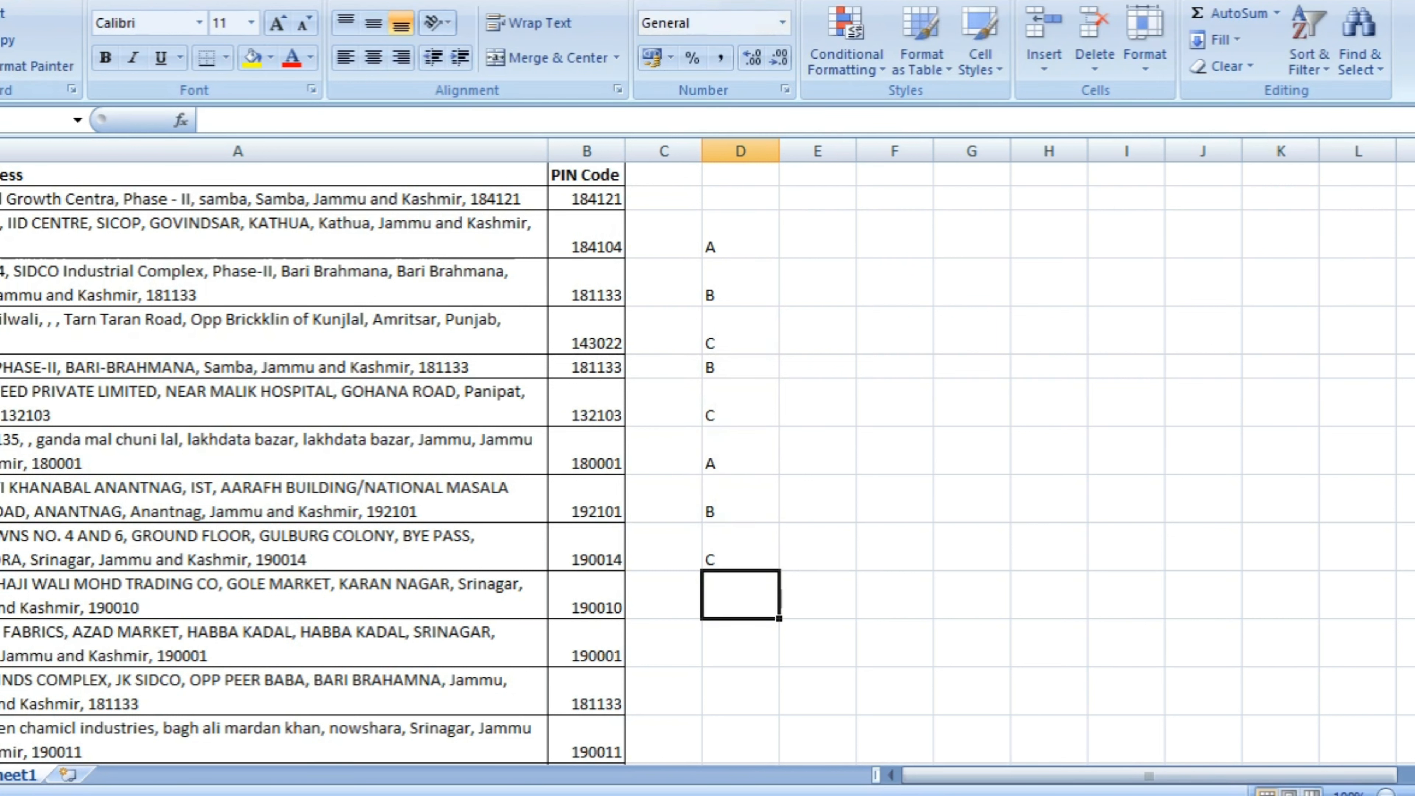
{"action": "type", "text": "A"}
{"action": "key", "text": "Return"}
{"action": "key", "text": "Up"}
{"action": "key", "text": "ctrl+shift+Up"}
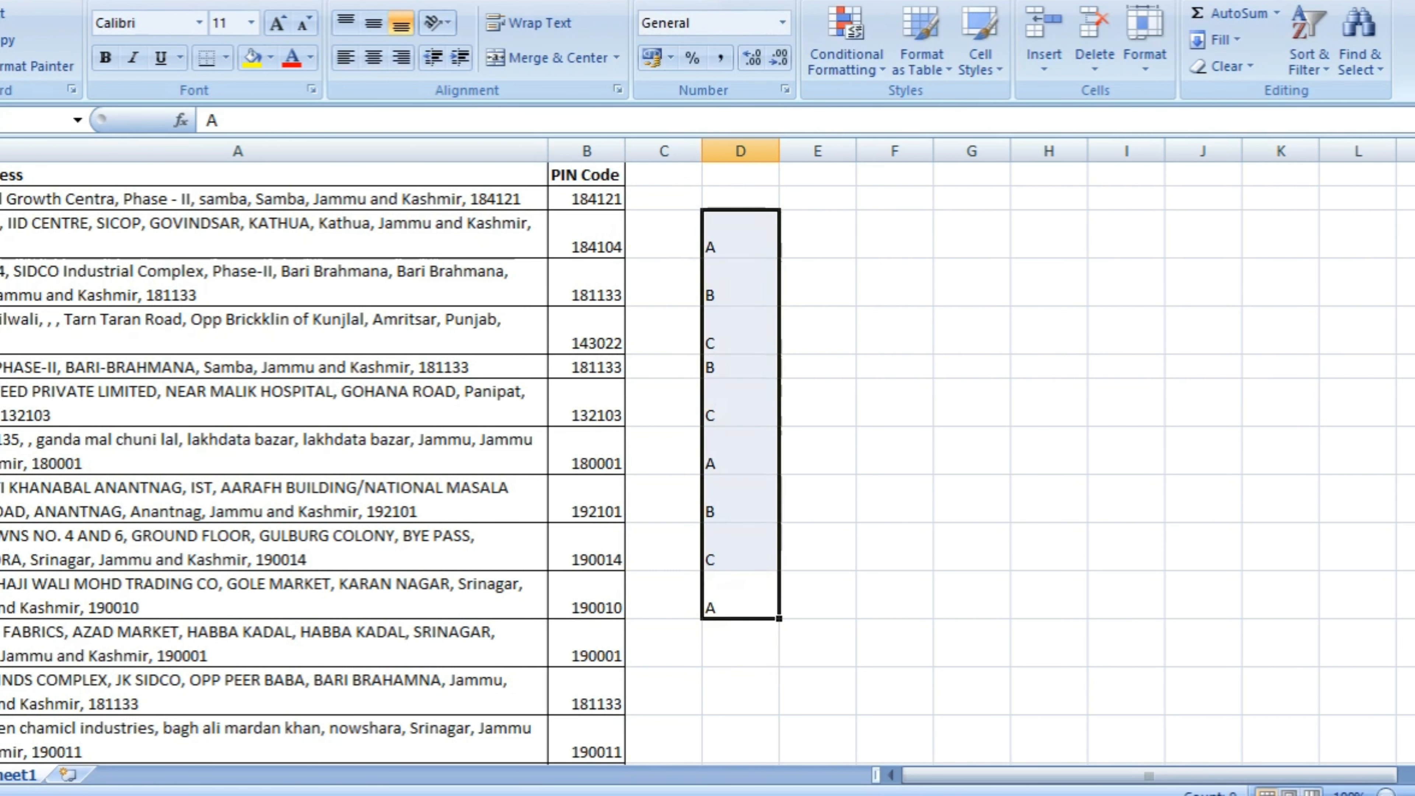
Step: Label the first letter A by entering "1 time Entry" in cell E3
{"action": "left_click", "coordinate": [814, 252]}
{"action": "type", "text": "1"}
{"action": "type", "text": " t"}
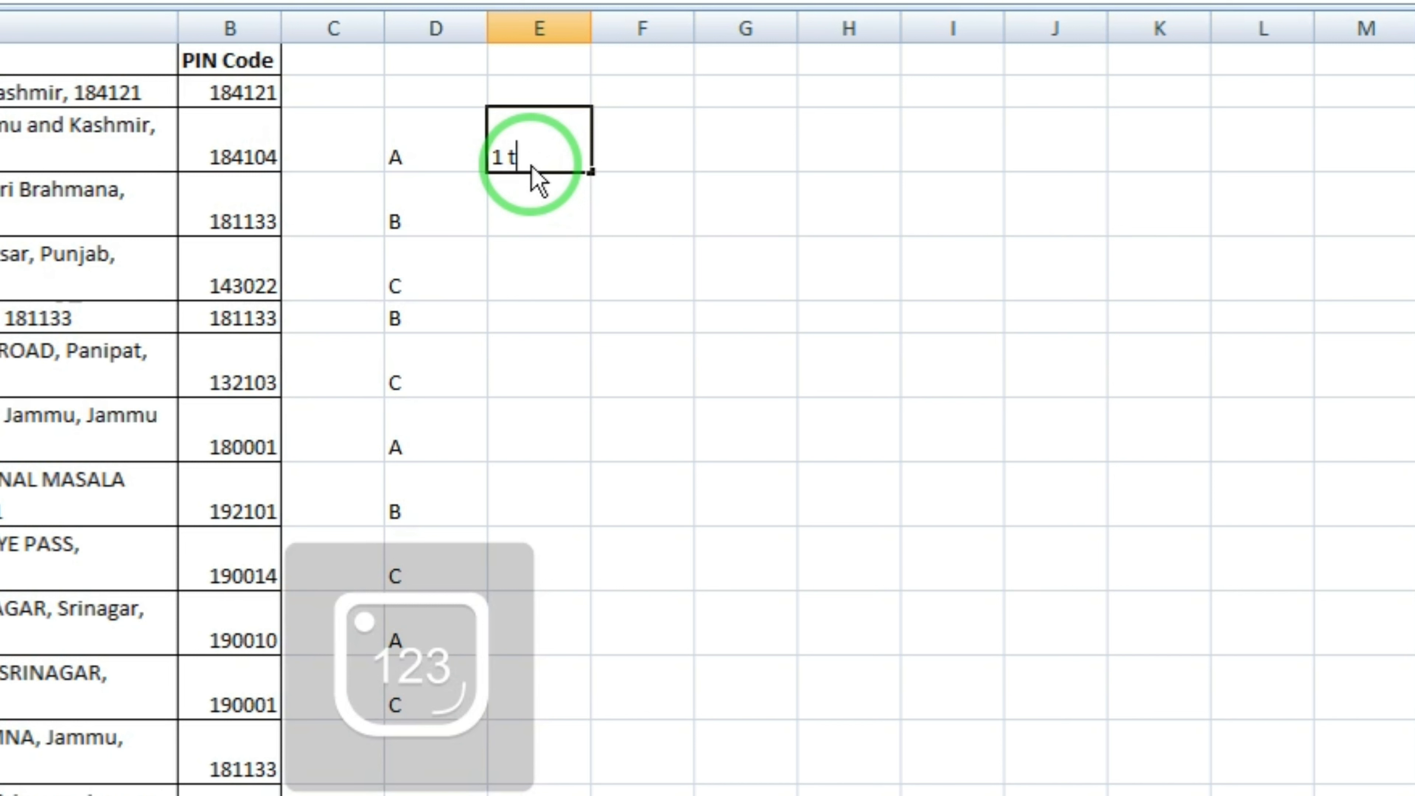
{"action": "type", "text": "ime Entry"}
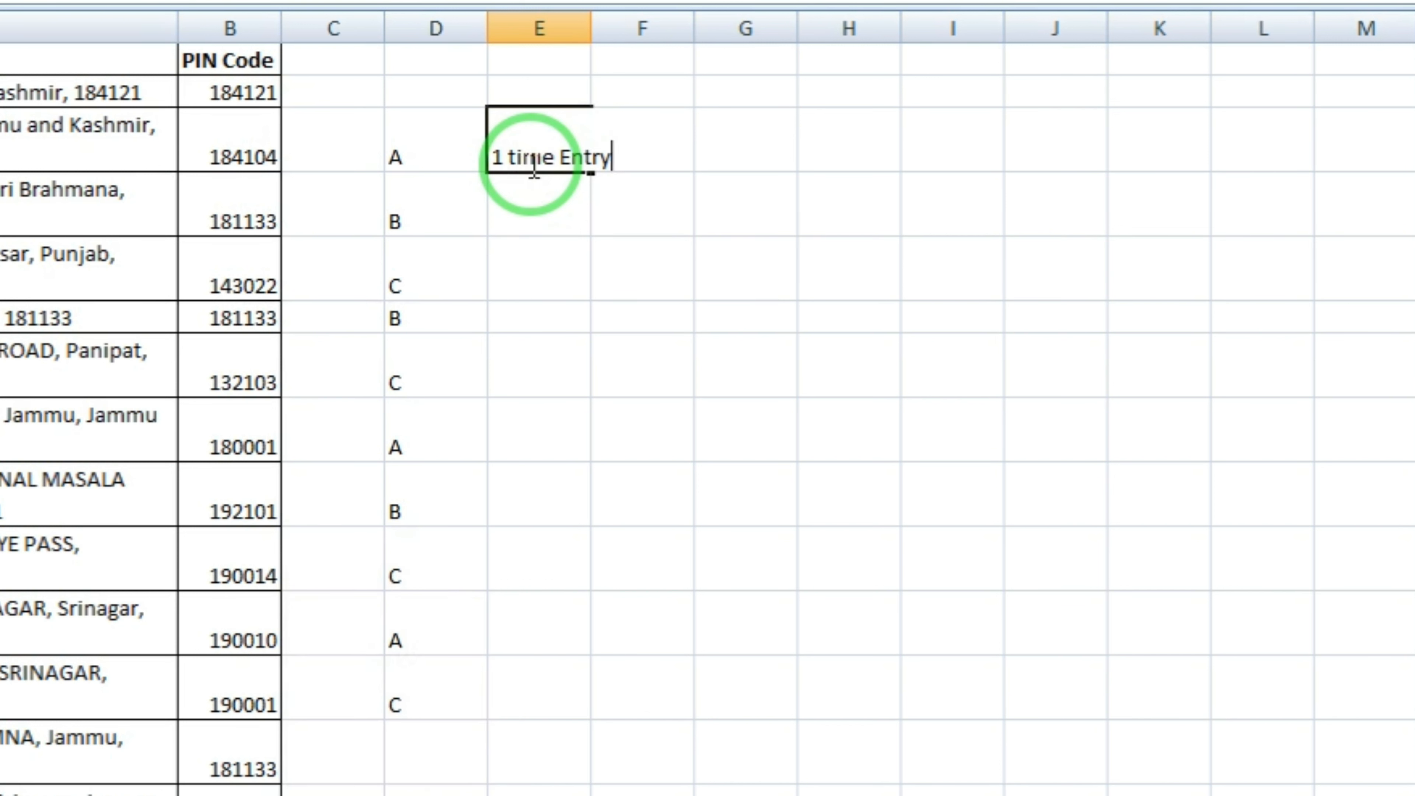
{"action": "key", "text": "Return"}
Step: Enter "2 Times Entry" in cell E4 and fill it down to E5
{"action": "type", "text": "2 Ti"}
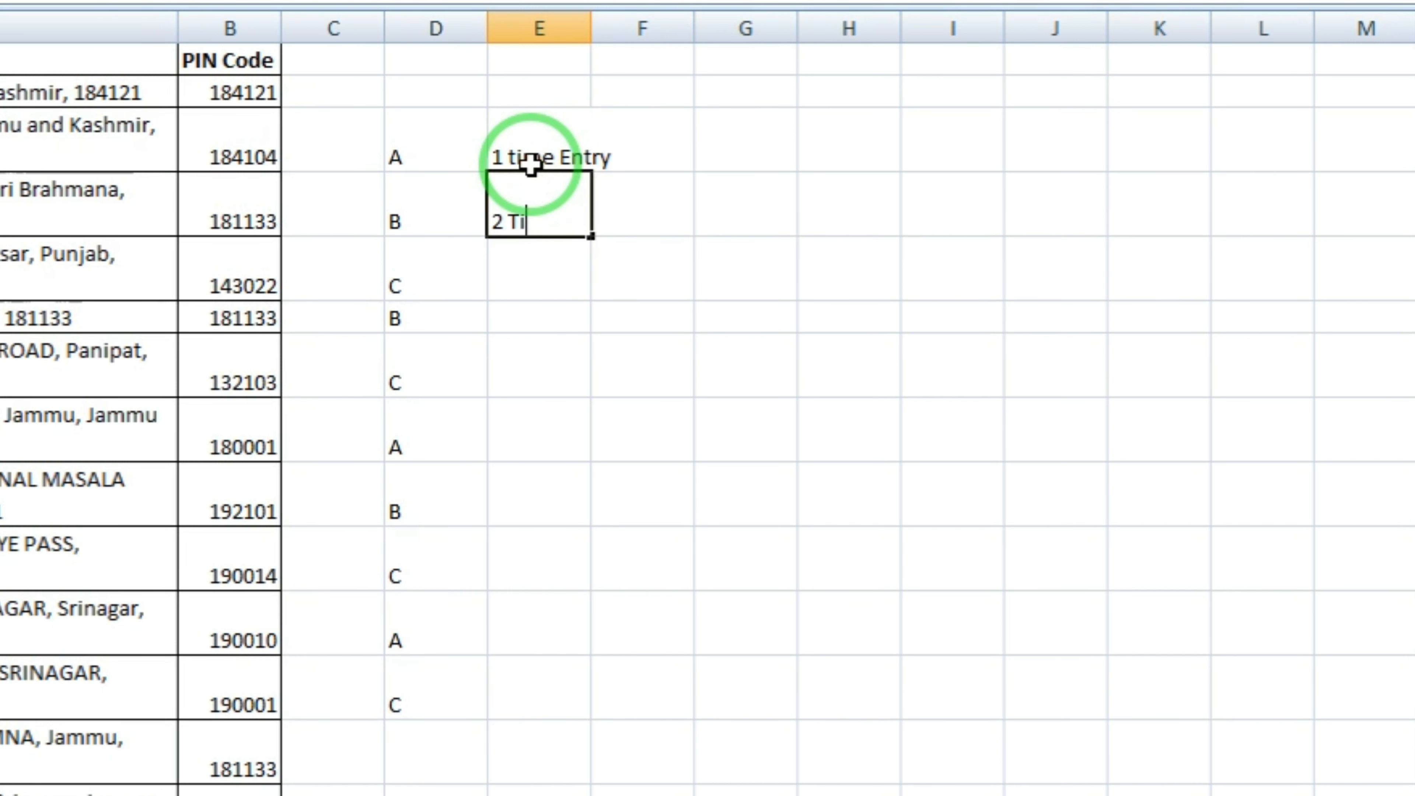
{"action": "type", "text": "mes Entre"}
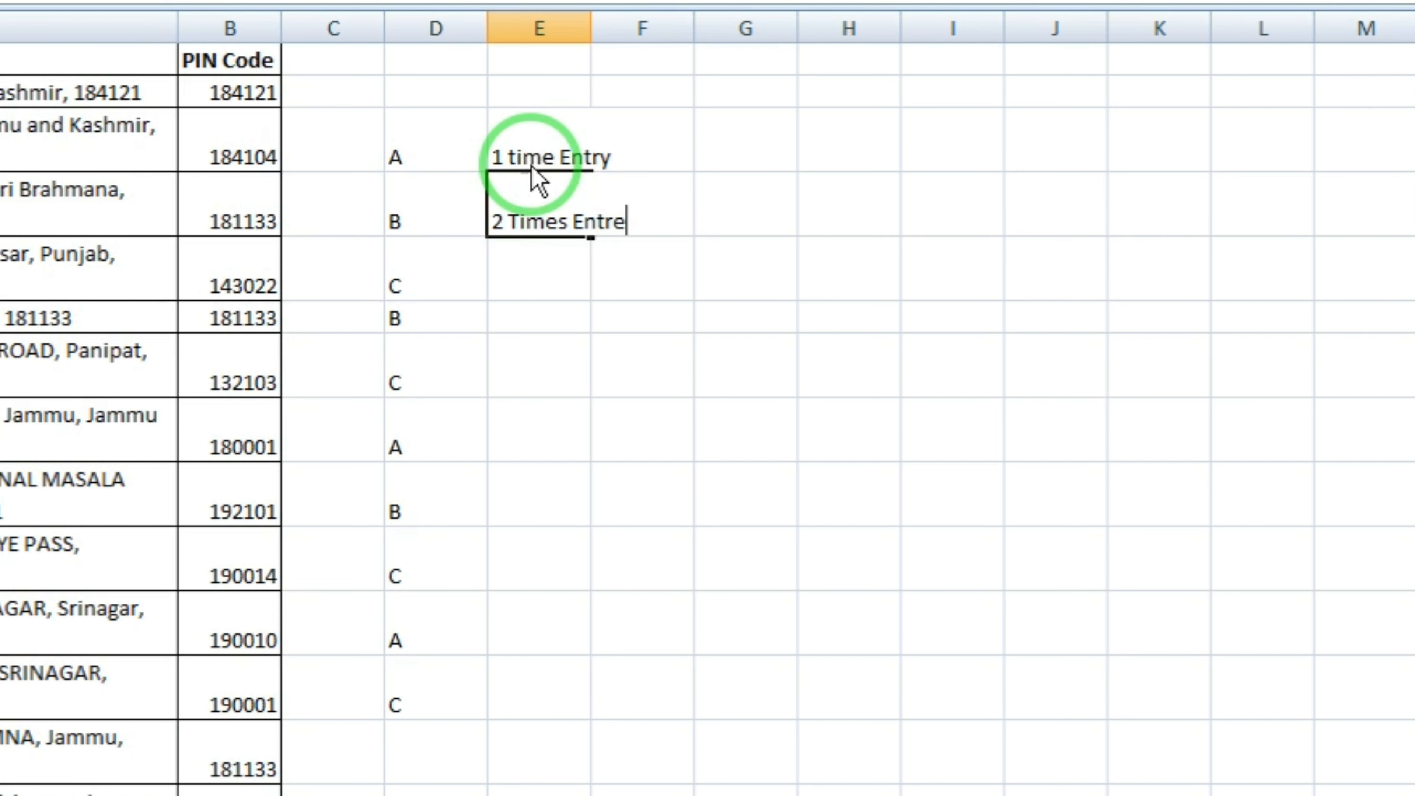
{"action": "key", "text": "BackSpace"}
{"action": "type", "text": "y"}
{"action": "key", "text": "Return"}
{"action": "key", "text": "Up"}
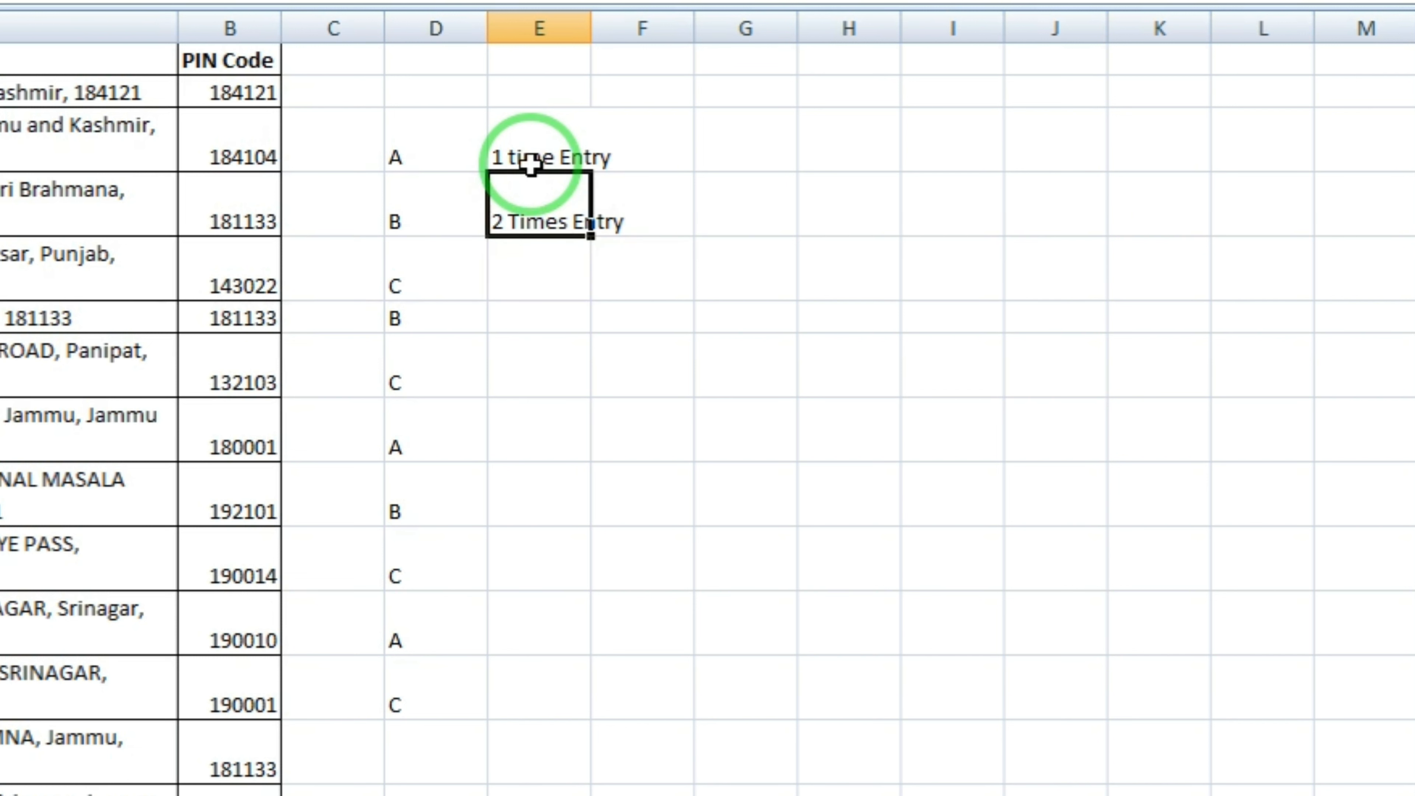
{"action": "key", "text": "shift+Down"}
{"action": "key", "text": "ctrl+d"}
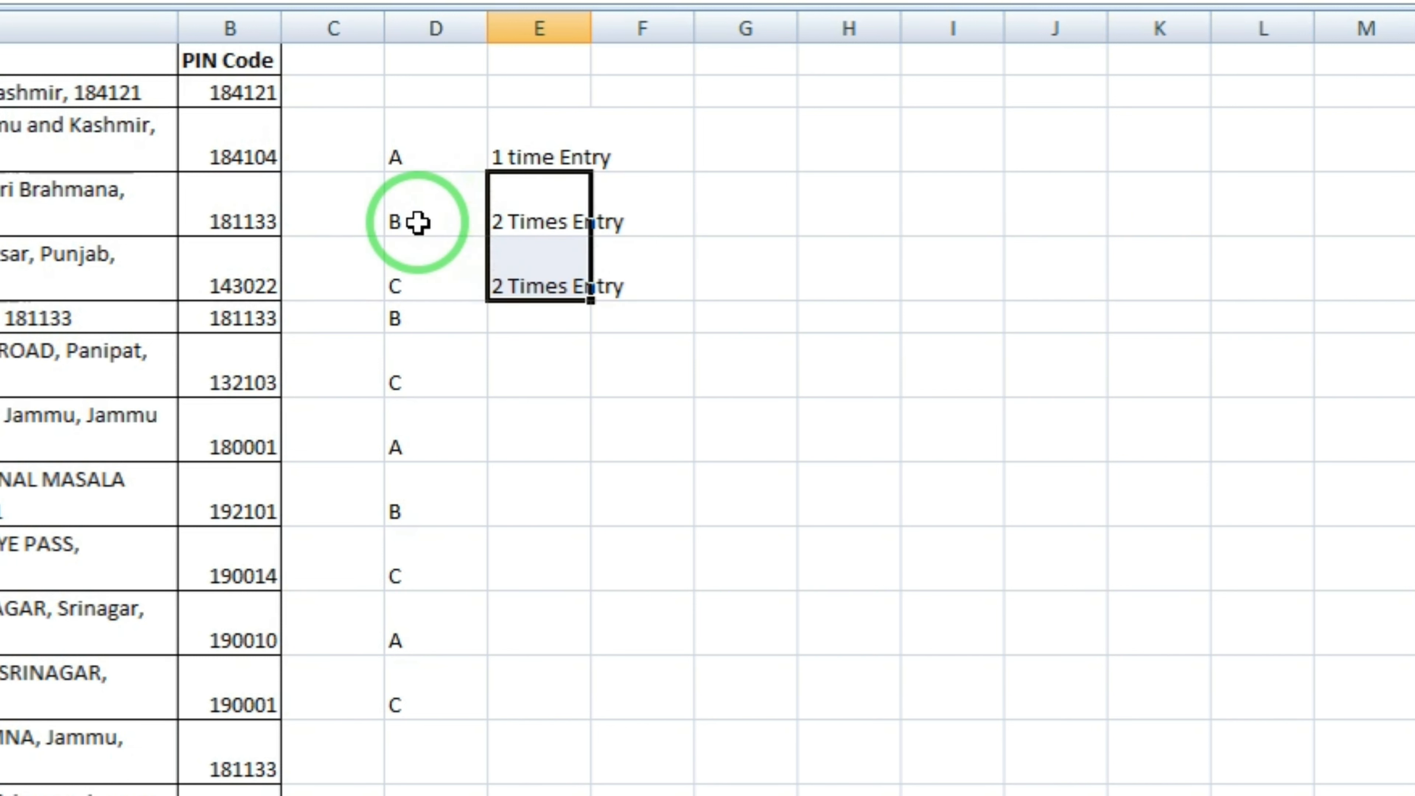
Step: Fill the "1 time Entry" label from E3 down to E5, replacing the labels there
{"action": "left_click", "coordinate": [515, 225]}
{"action": "double_click", "coordinate": [513, 223]}
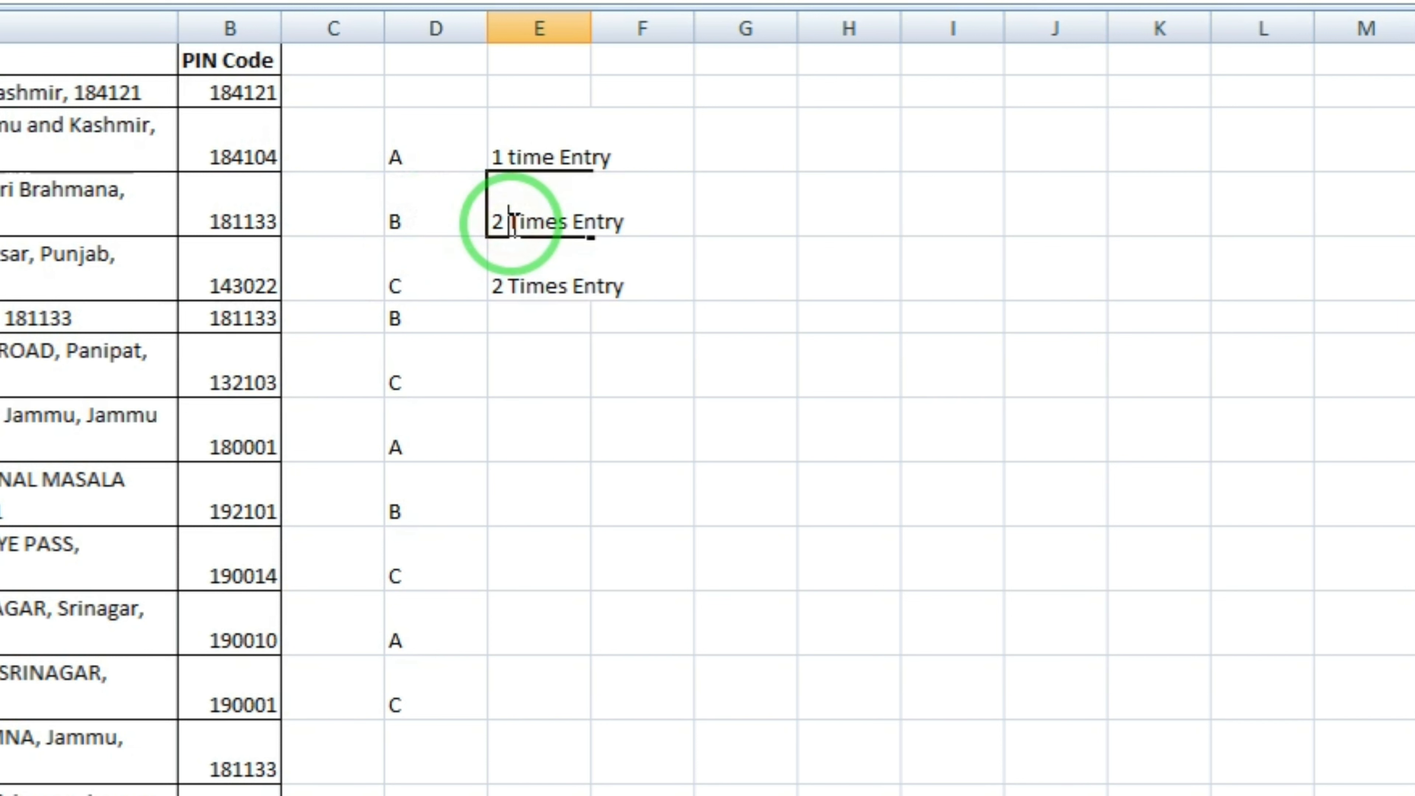
{"action": "key", "text": "Escape"}
{"action": "key", "text": "Up"}
{"action": "key", "text": "shift+Down"}
{"action": "key", "text": "shift+Down"}
{"action": "key", "text": "ctrl+d"}
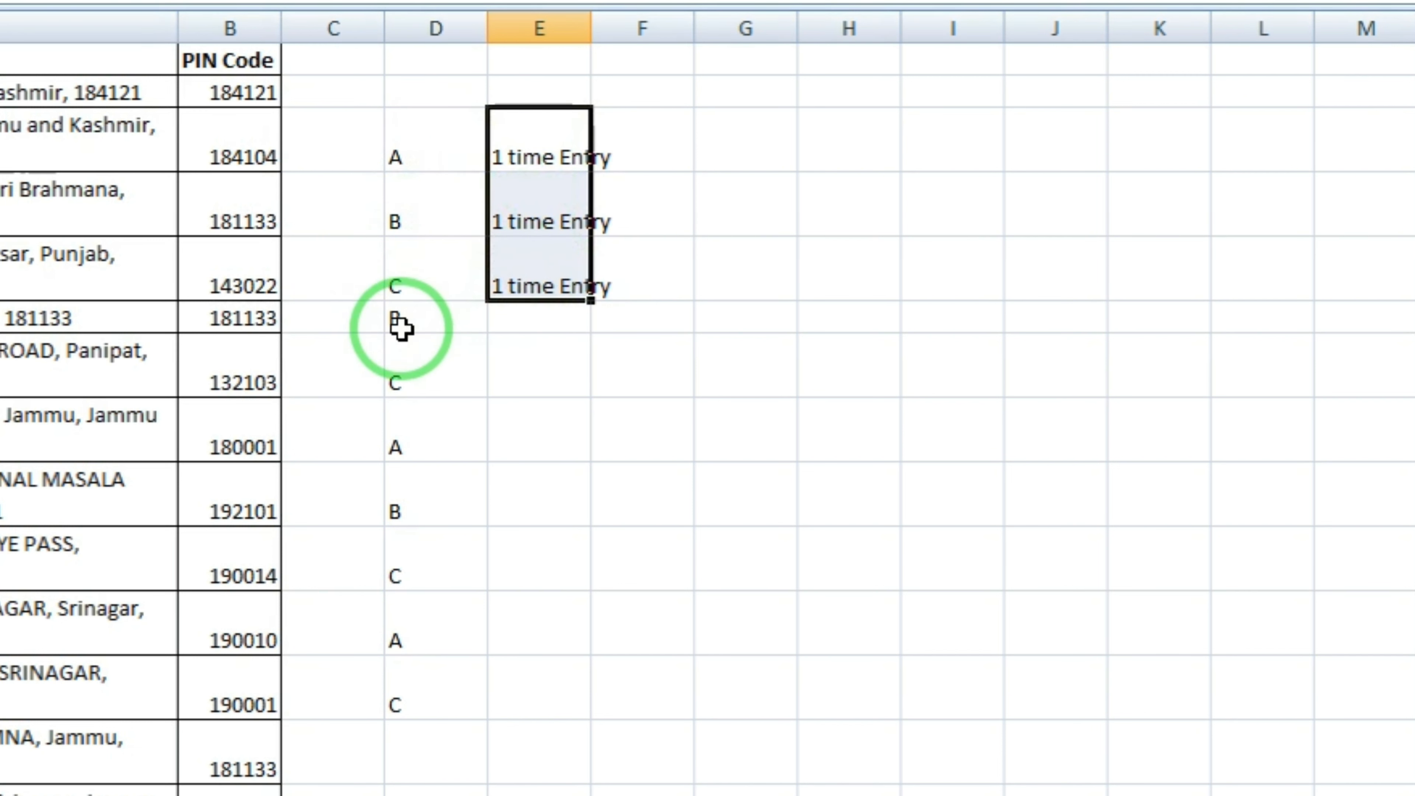
Step: Enter "2 times Entry" in cells E6, E7 and E8 beside the second B, C and A
{"action": "left_click", "coordinate": [446, 319]}
{"action": "left_click", "coordinate": [515, 319]}
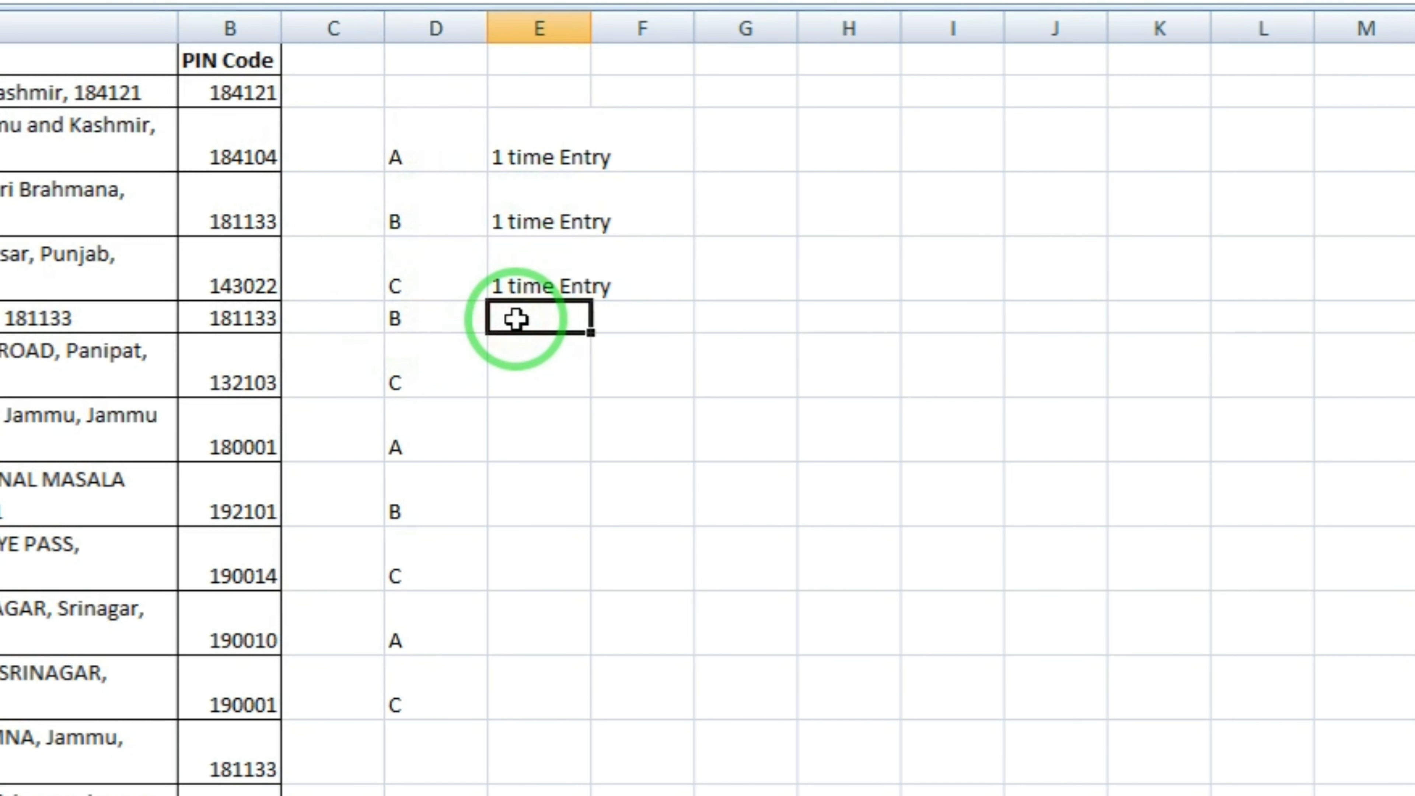
{"action": "type", "text": "2 times E"}
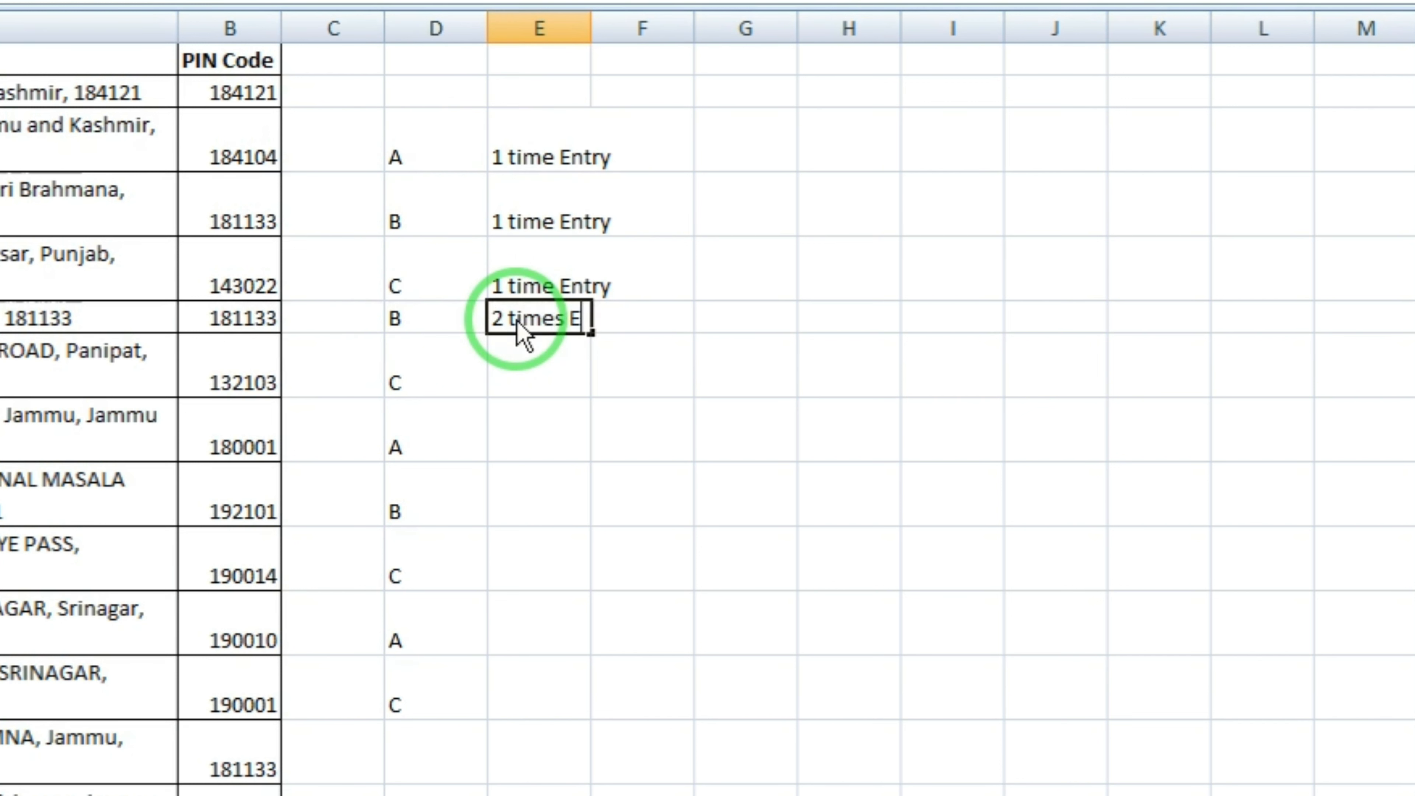
{"action": "type", "text": "ntry"}
{"action": "key", "text": "Return"}
{"action": "type", "text": "2 times Entry"}
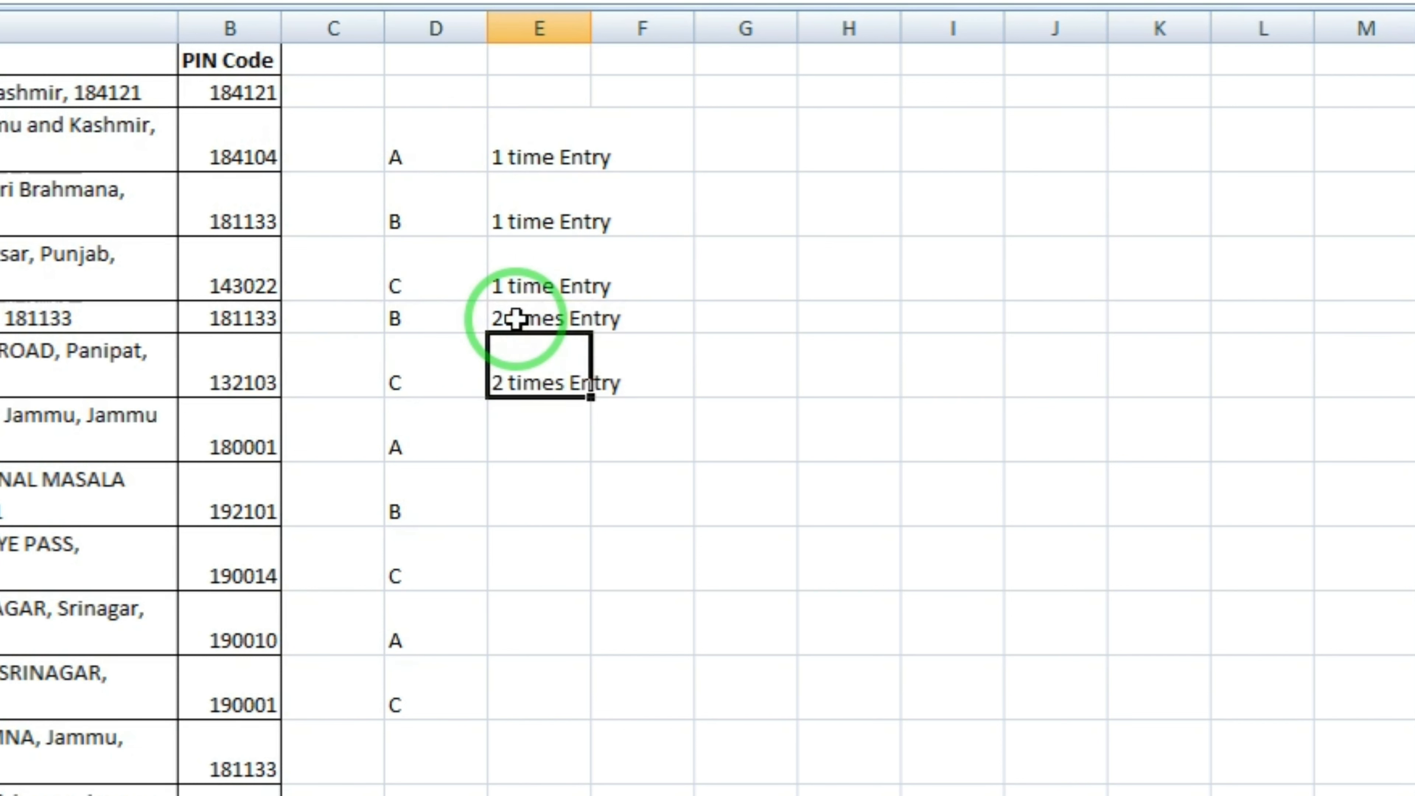
{"action": "key", "text": "Return"}
{"action": "type", "text": "2 times Entry"}
{"action": "key", "text": "Return"}
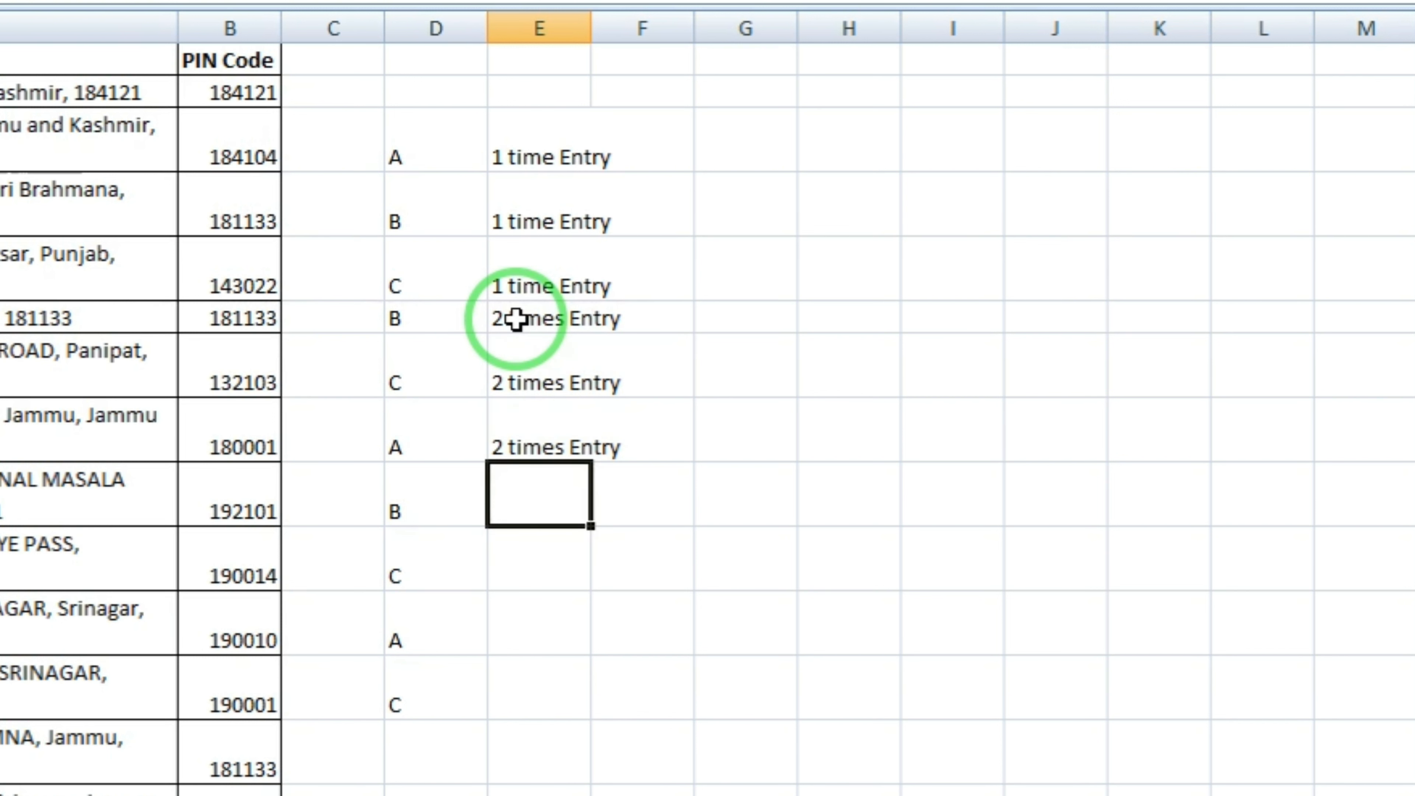
Step: Enter "3 times Entry" in cells E9, E10 and E11 beside the third B, C and A
{"action": "type", "text": "3 times"}
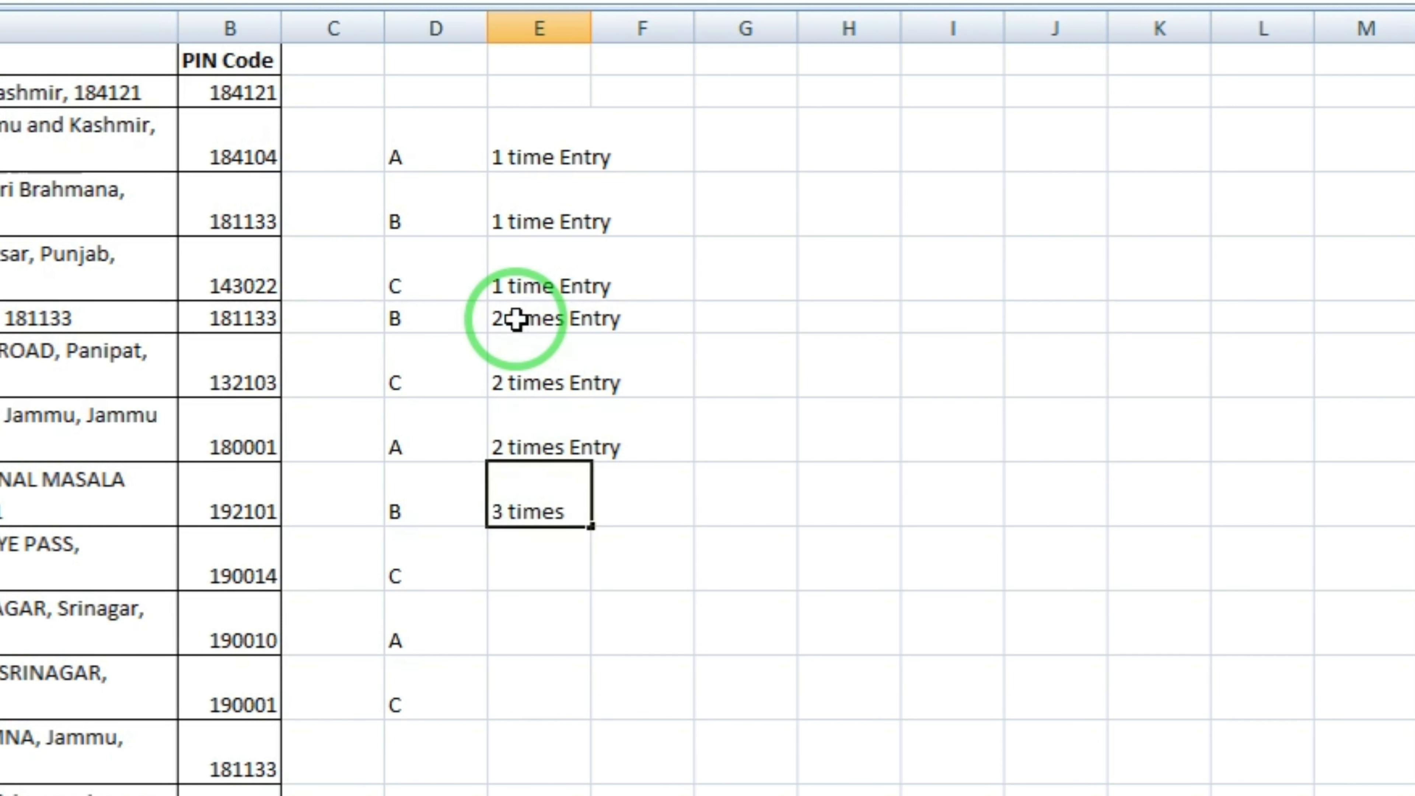
{"action": "type", "text": " Entry"}
{"action": "key", "text": "Return"}
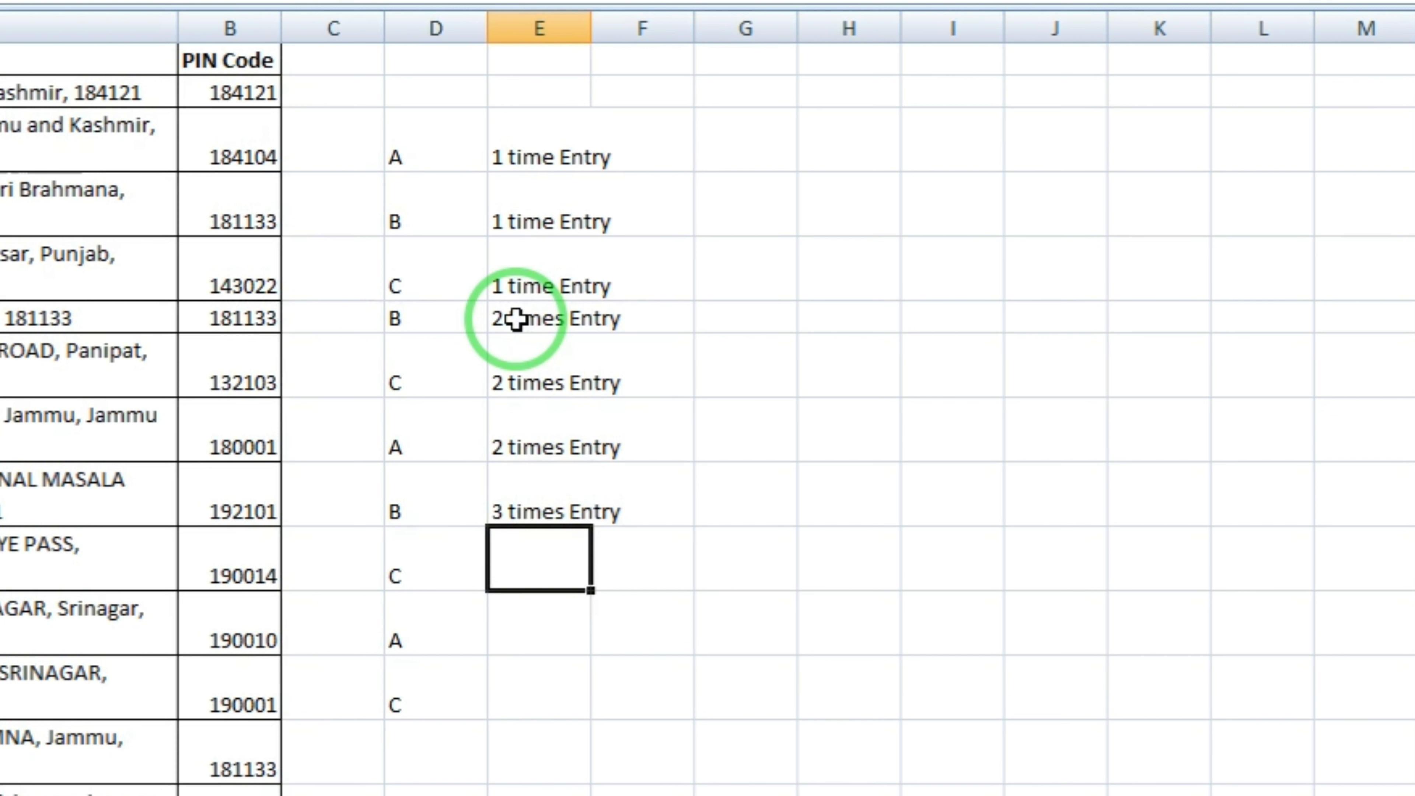
{"action": "type", "text": "3 times Entry"}
{"action": "key", "text": "Return"}
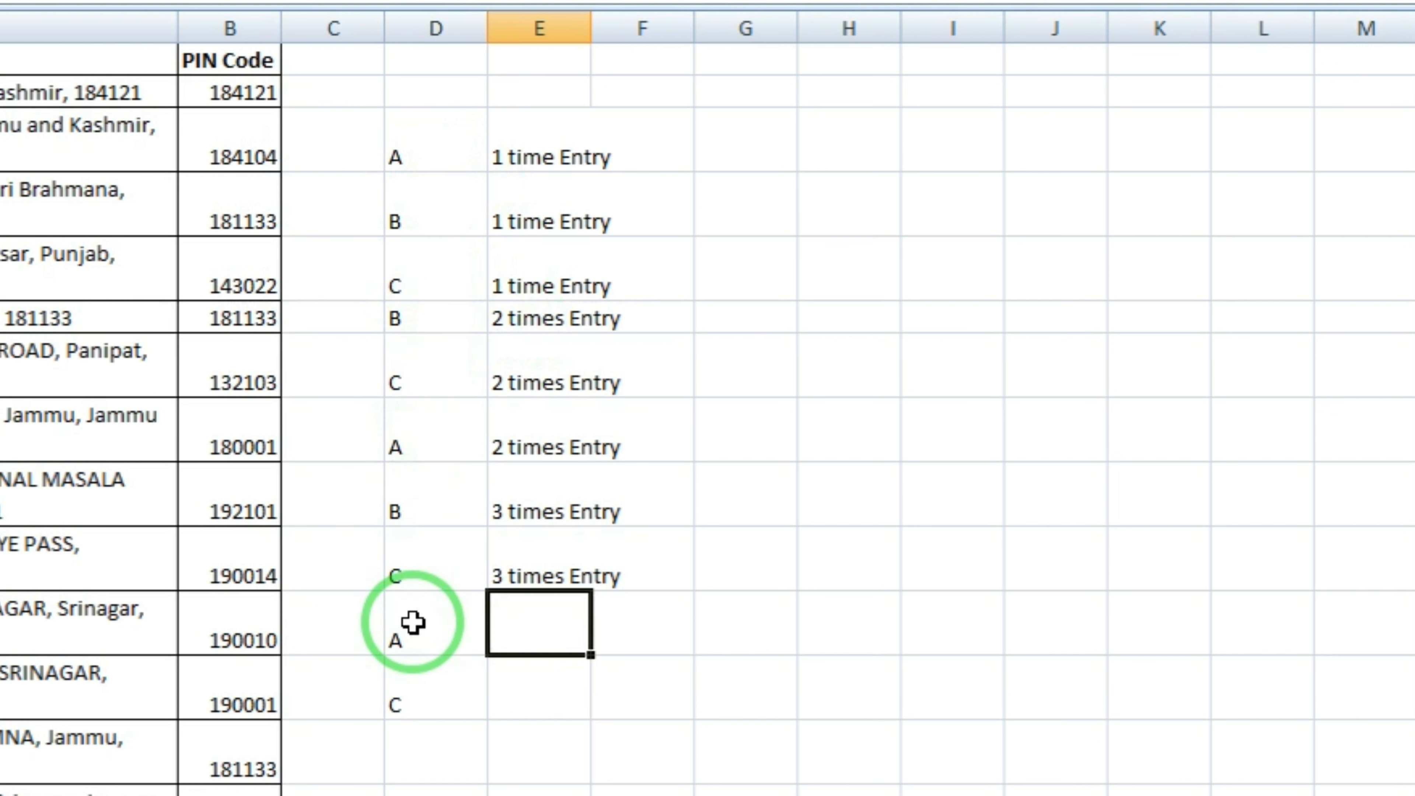
{"action": "type", "text": "3 times Entry"}
Step: Enter "4 times entry" in cell E12 beside the last C
{"action": "left_click", "coordinate": [515, 687]}
{"action": "type", "text": "4"}
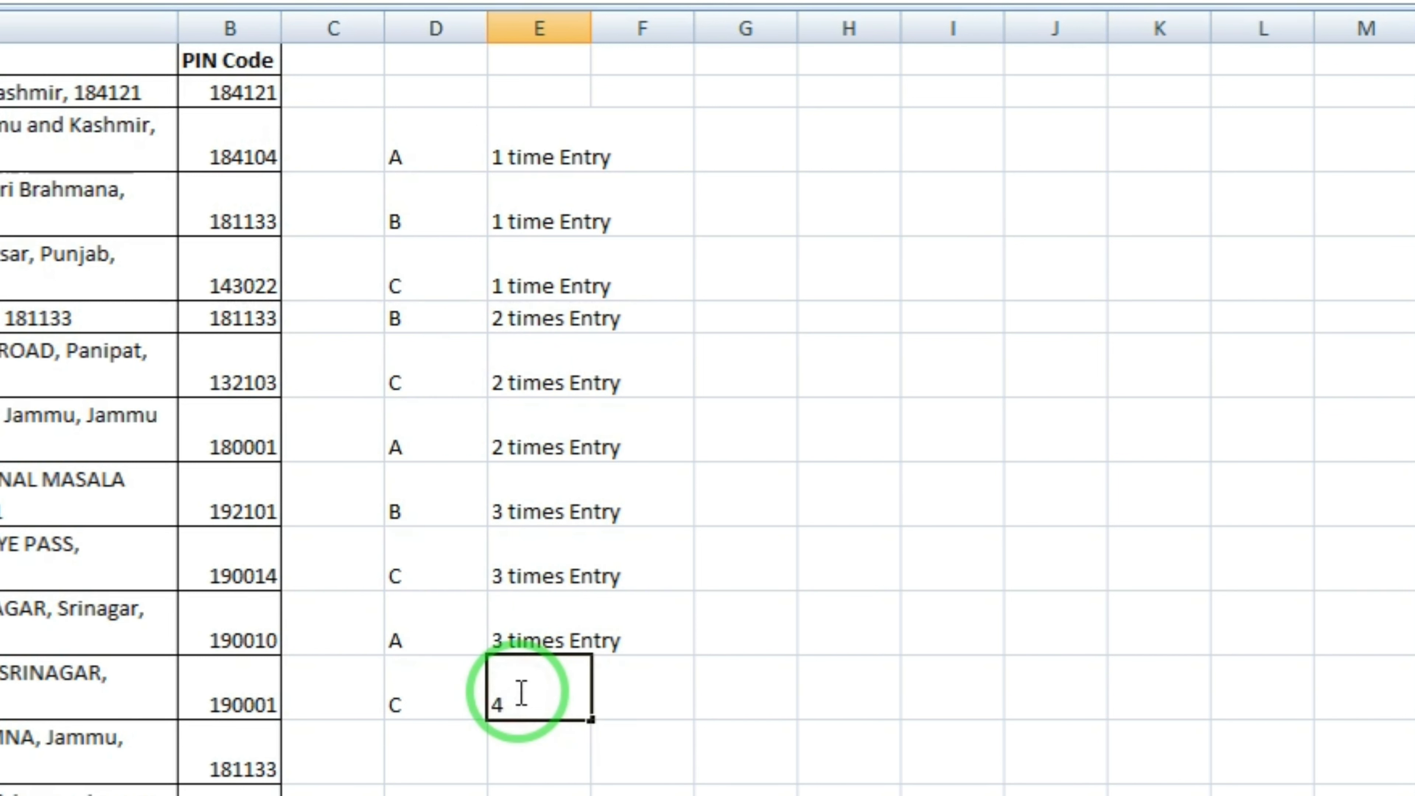
{"action": "type", "text": " times entry"}
{"action": "key", "text": "Return"}
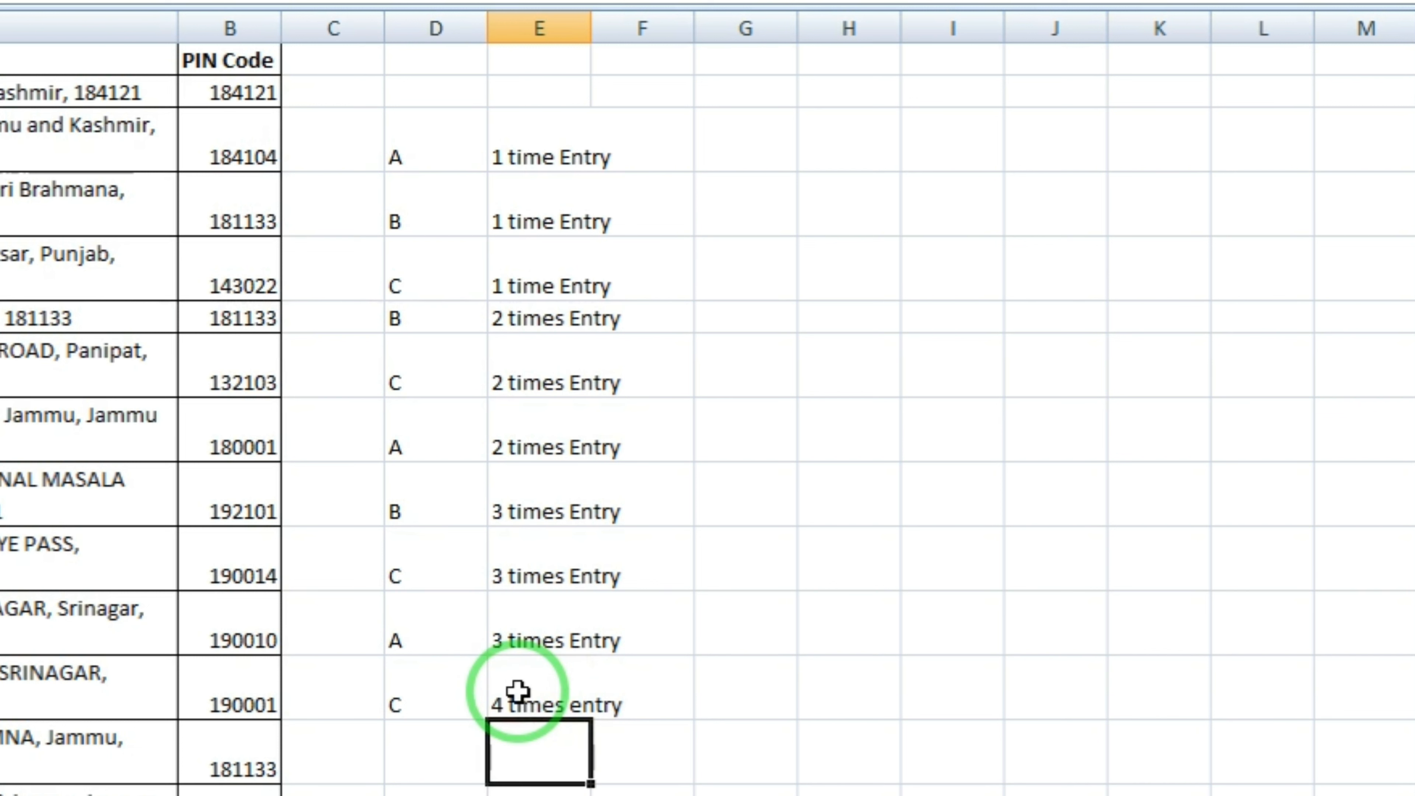
{"action": "left_click", "coordinate": [412, 148]}
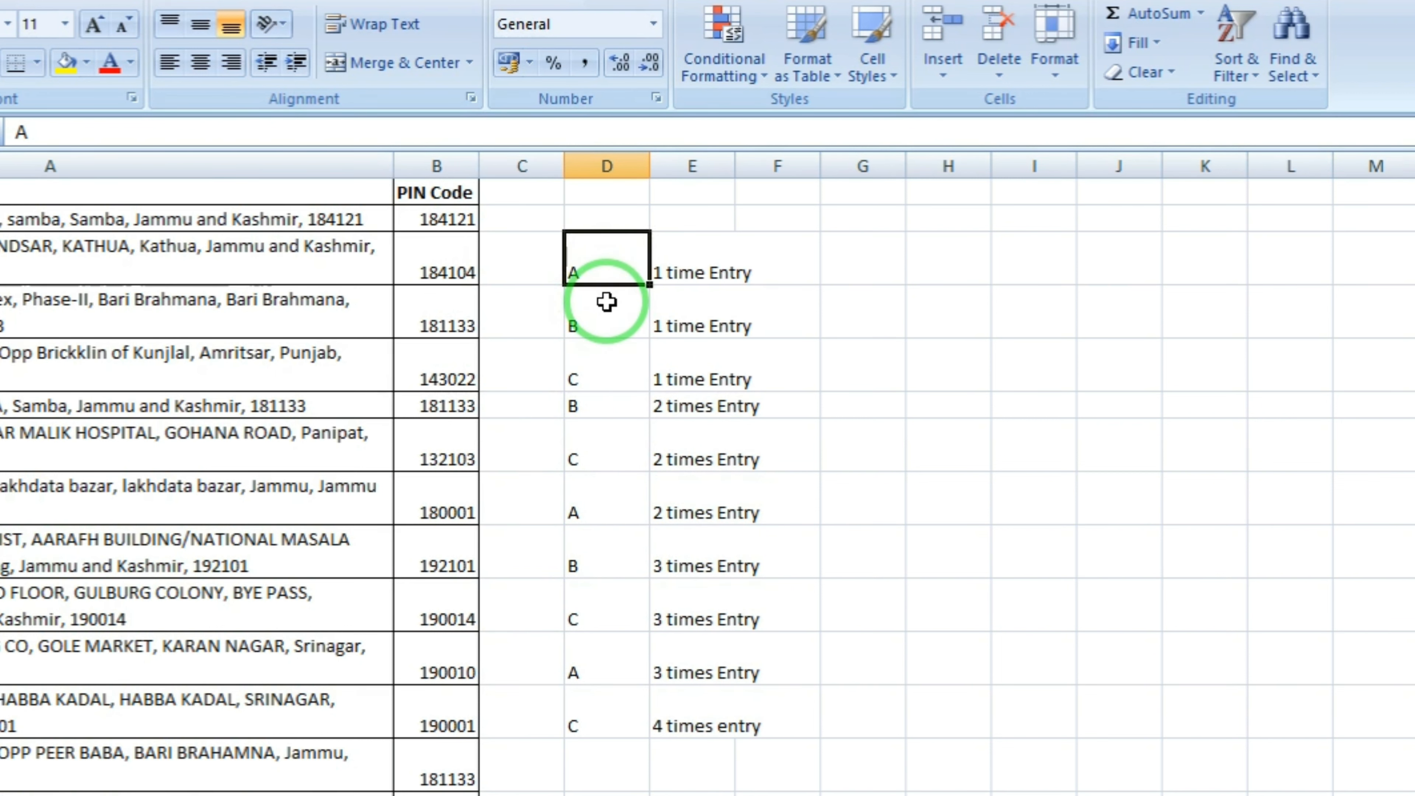
{"action": "left_click", "coordinate": [440, 219]}
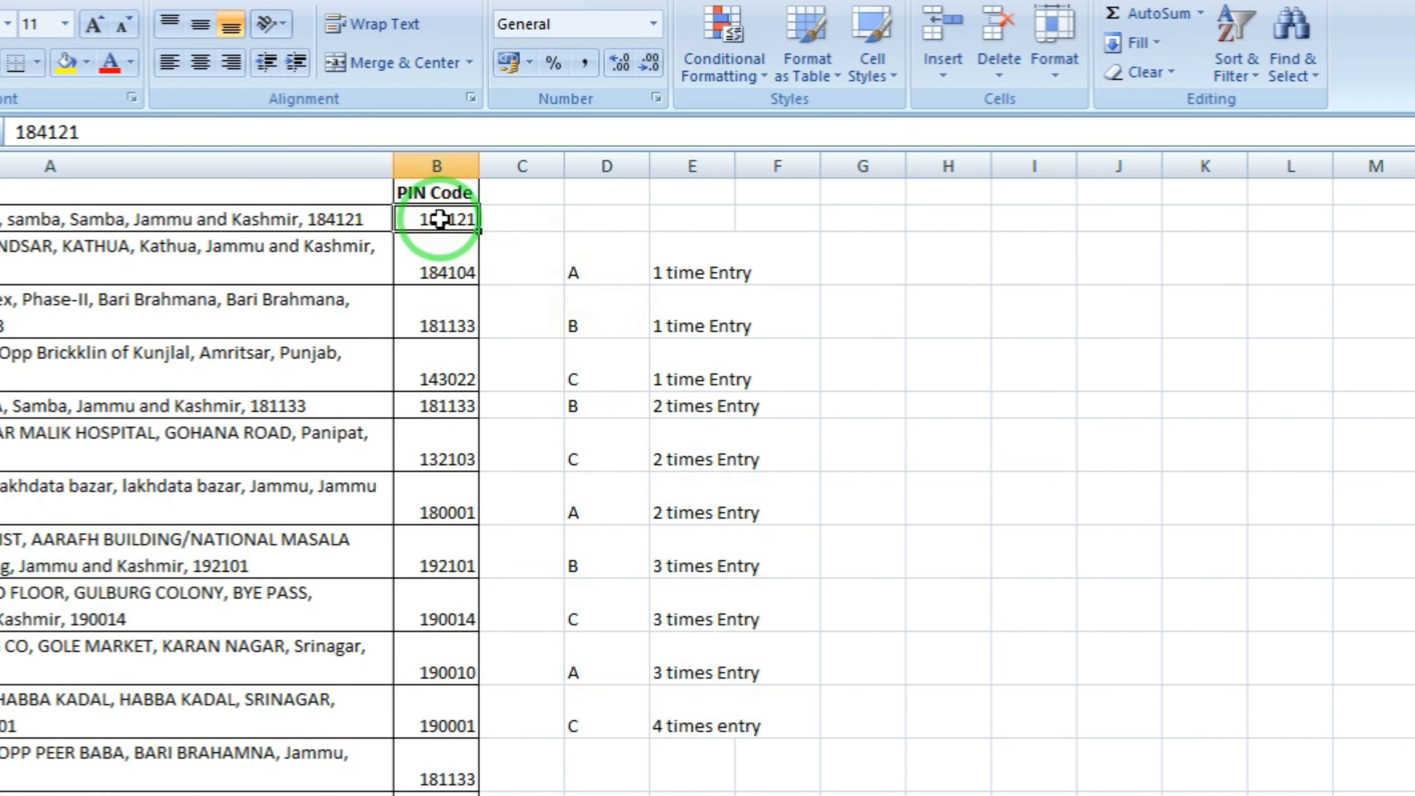
{"action": "key", "text": "ctrl+Down"}
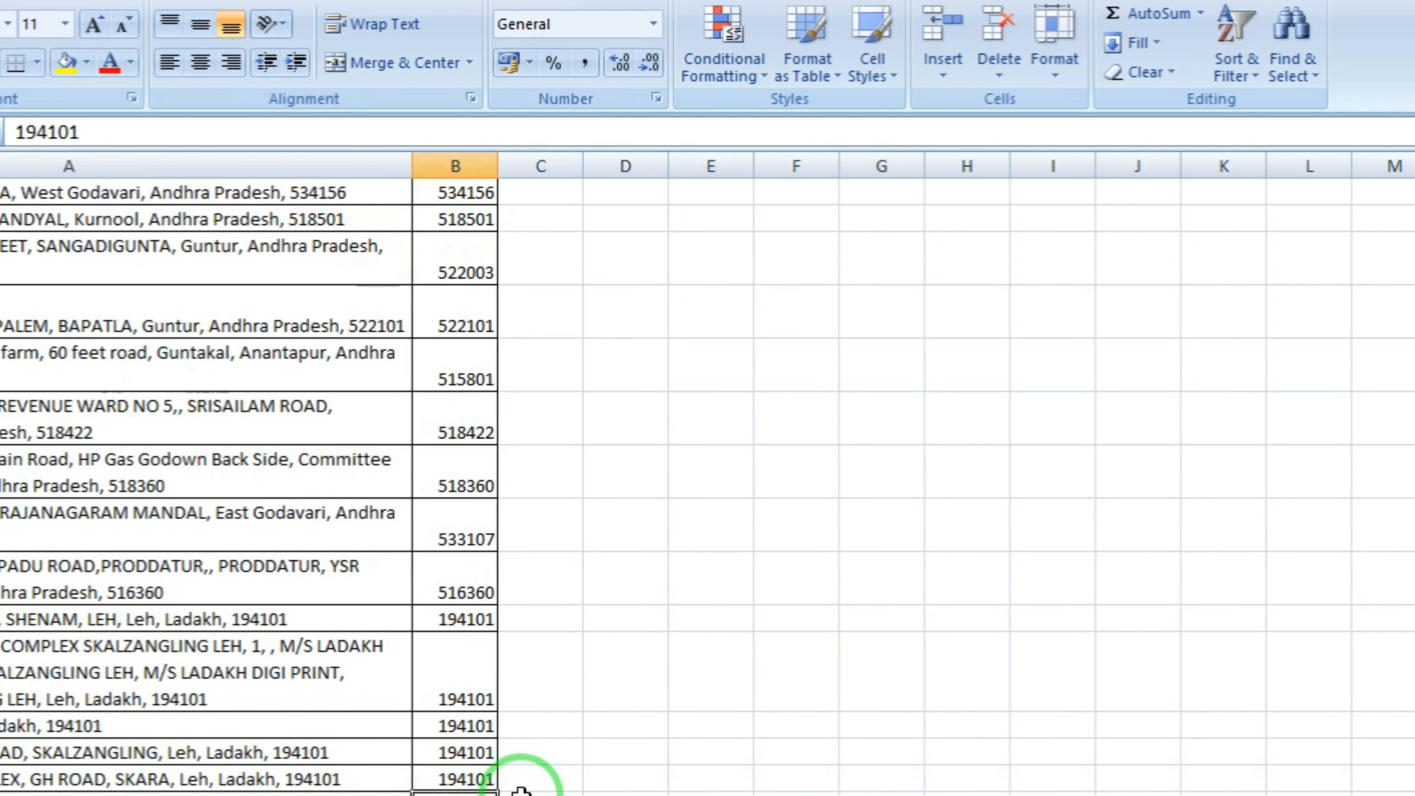
{"action": "key", "text": "ctrl+Up"}
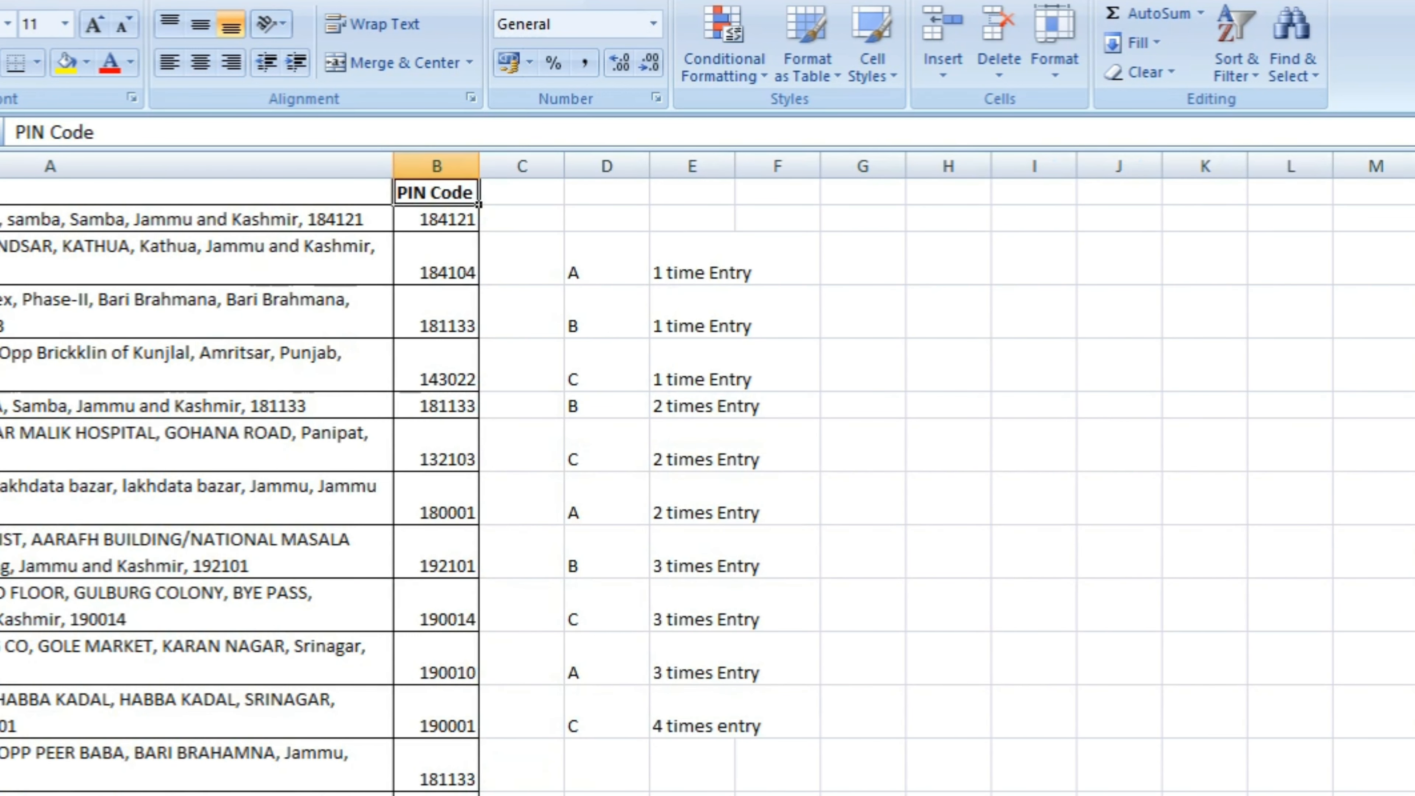
Step: Clear all the occurrence labels from cells E3 to E12
{"action": "left_click", "coordinate": [685, 370]}
{"action": "key", "text": "ctrl+Up"}
{"action": "key", "text": "ctrl+shift+Down"}
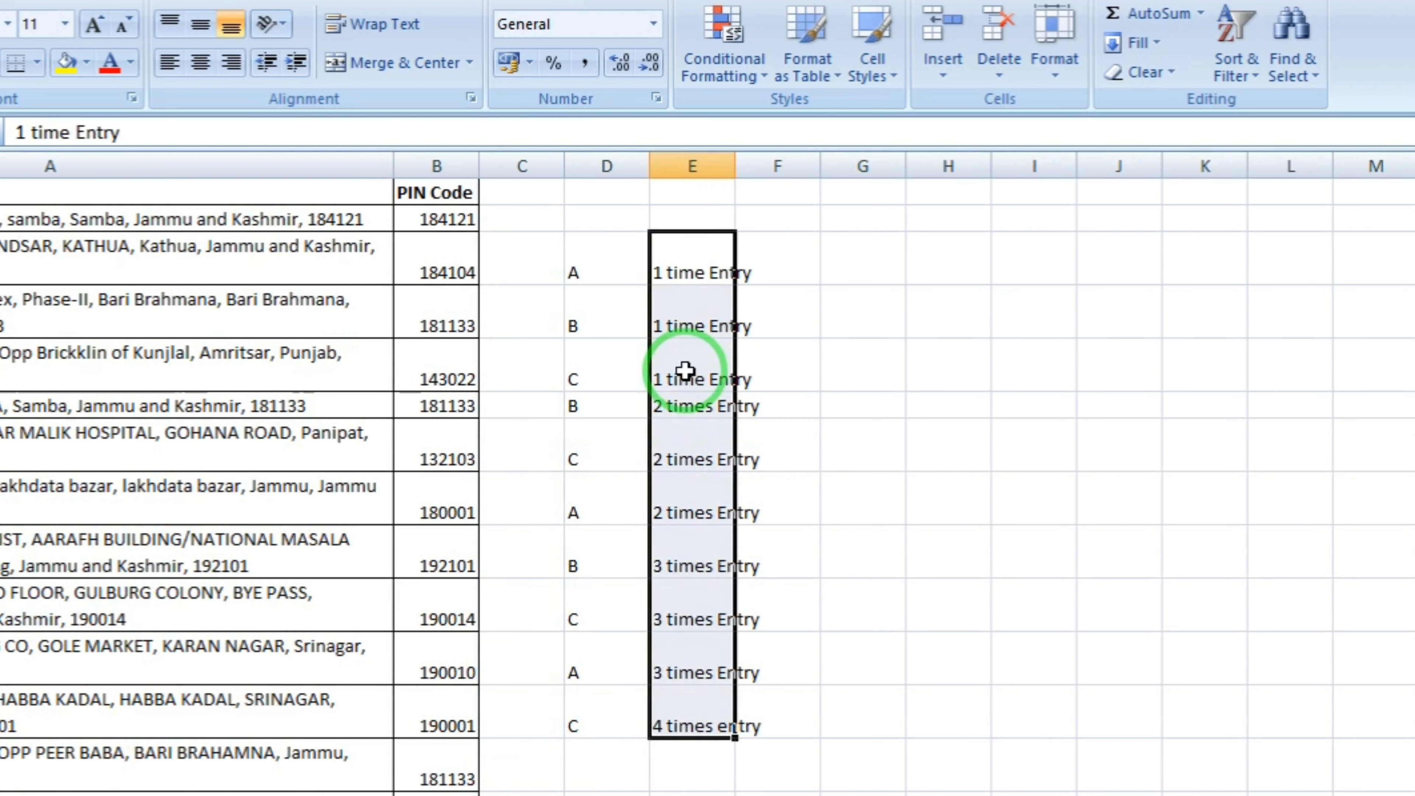
{"action": "key", "text": "Delete"}
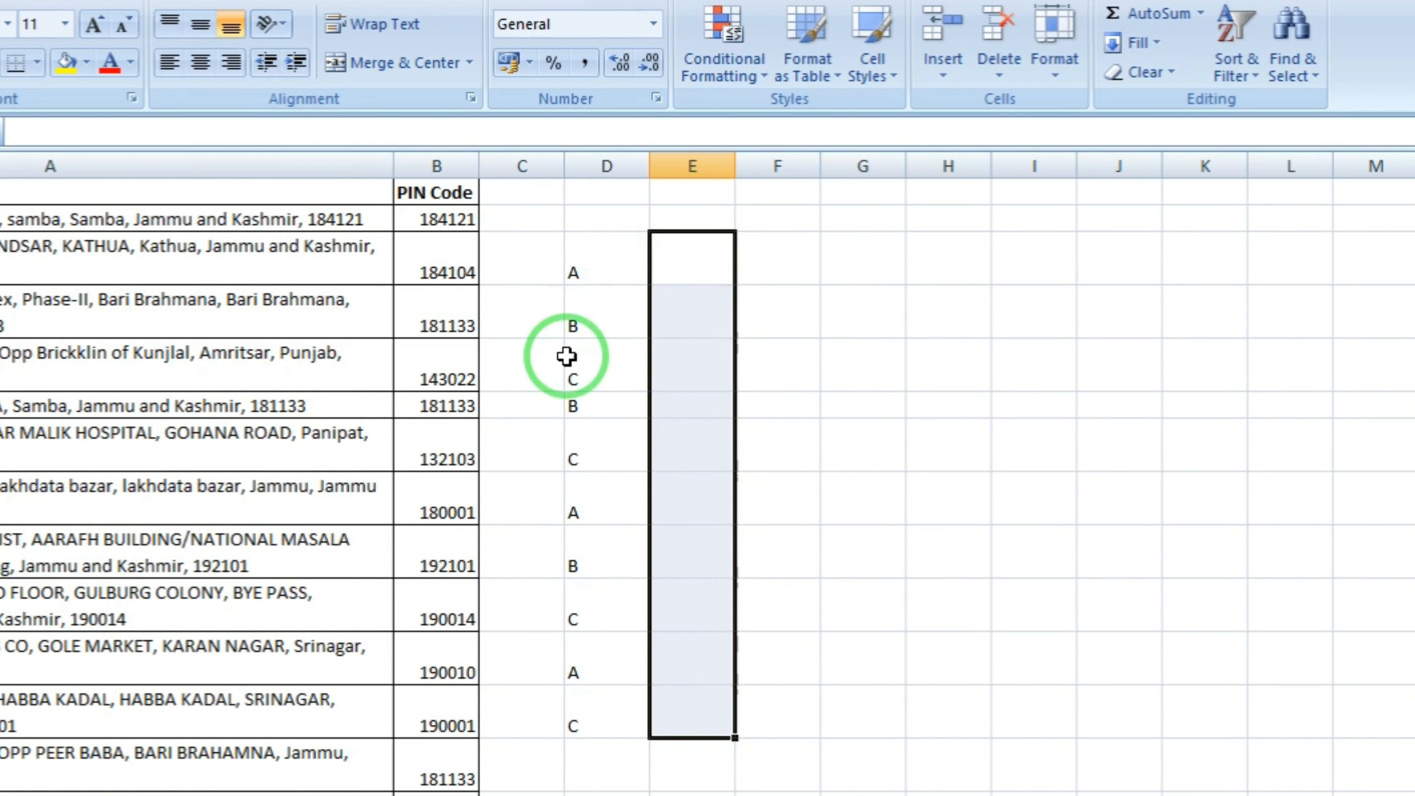
{"action": "left_click", "coordinate": [605, 276]}
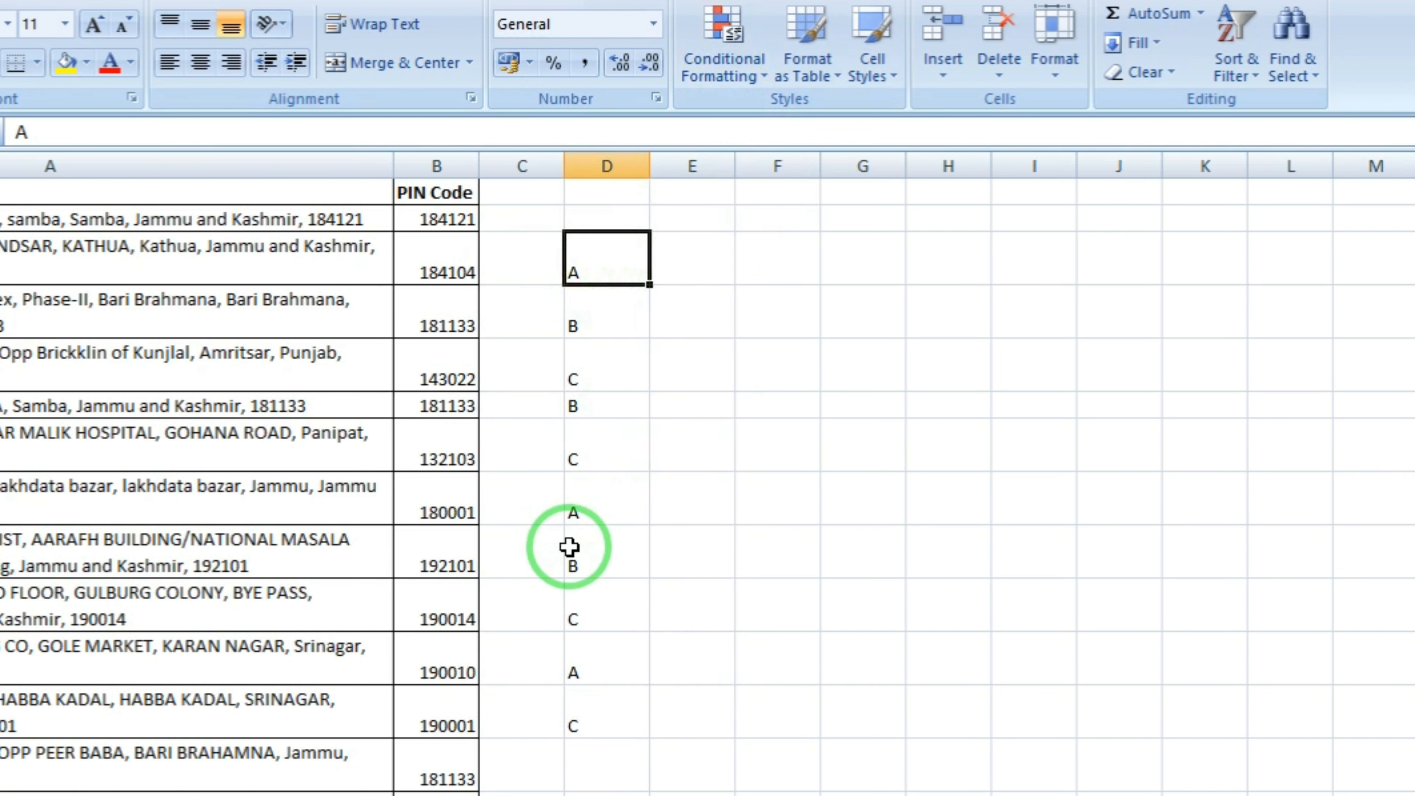
{"action": "left_click", "coordinate": [571, 731]}
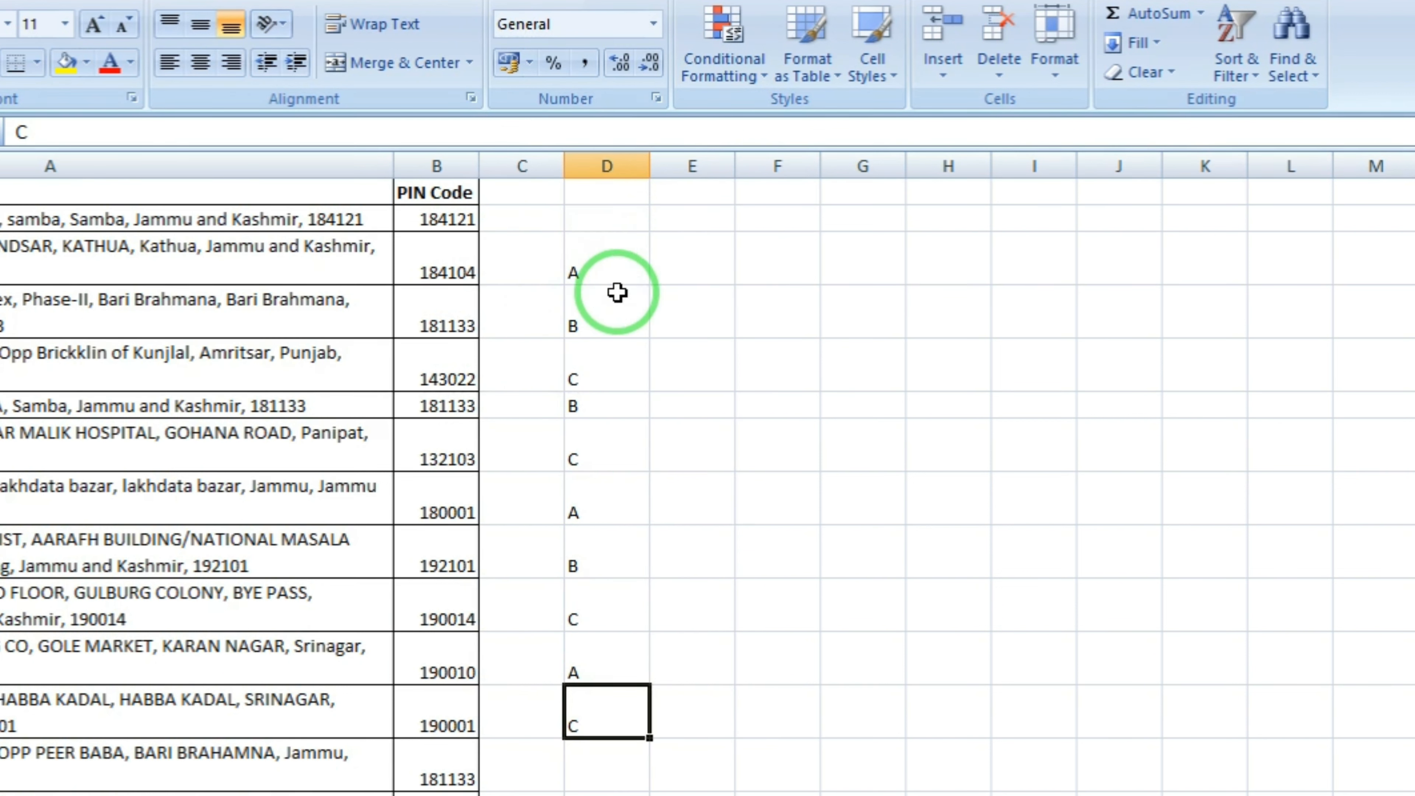
{"action": "left_click", "coordinate": [592, 268]}
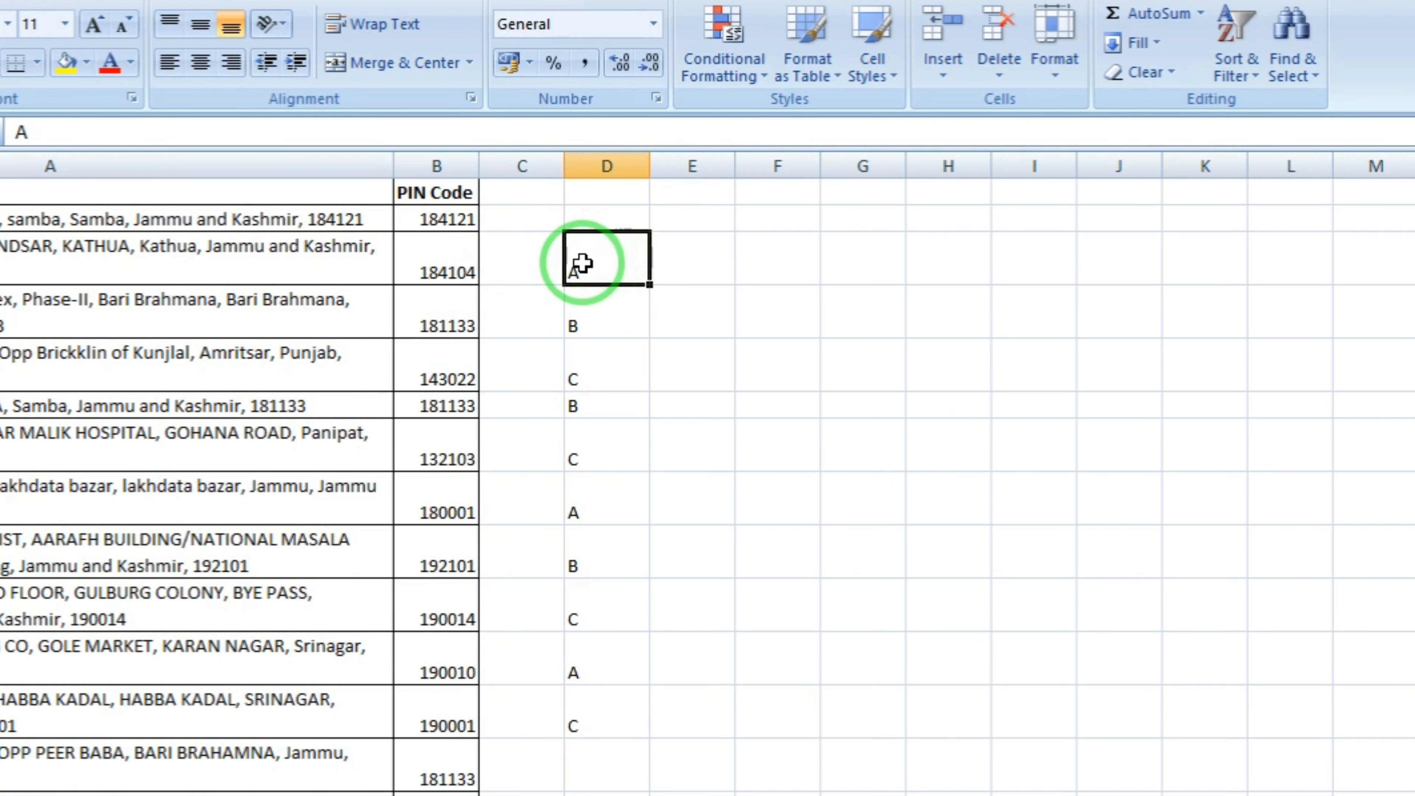
{"action": "left_click", "coordinate": [578, 325]}
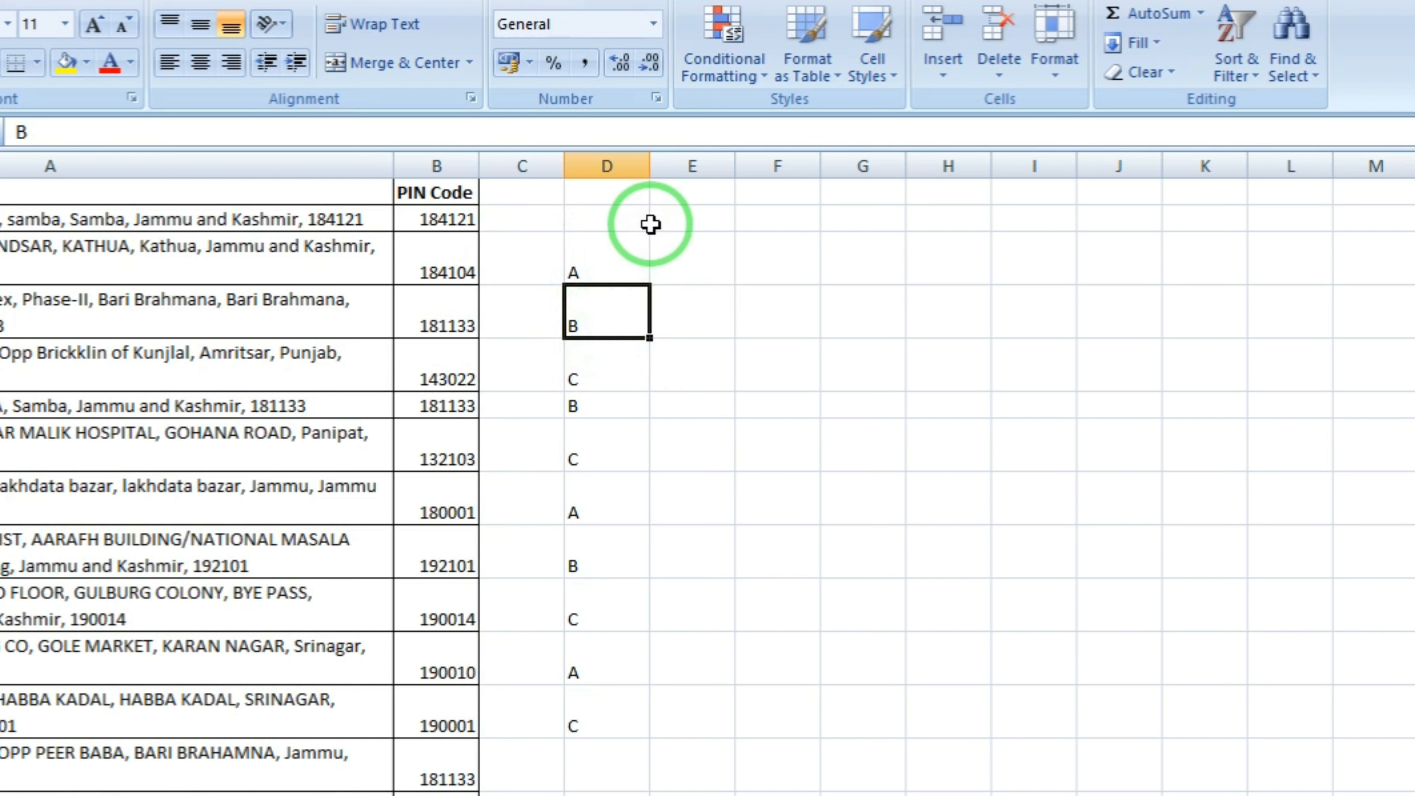
{"action": "left_click", "coordinate": [600, 256]}
{"action": "left_click", "coordinate": [621, 320]}
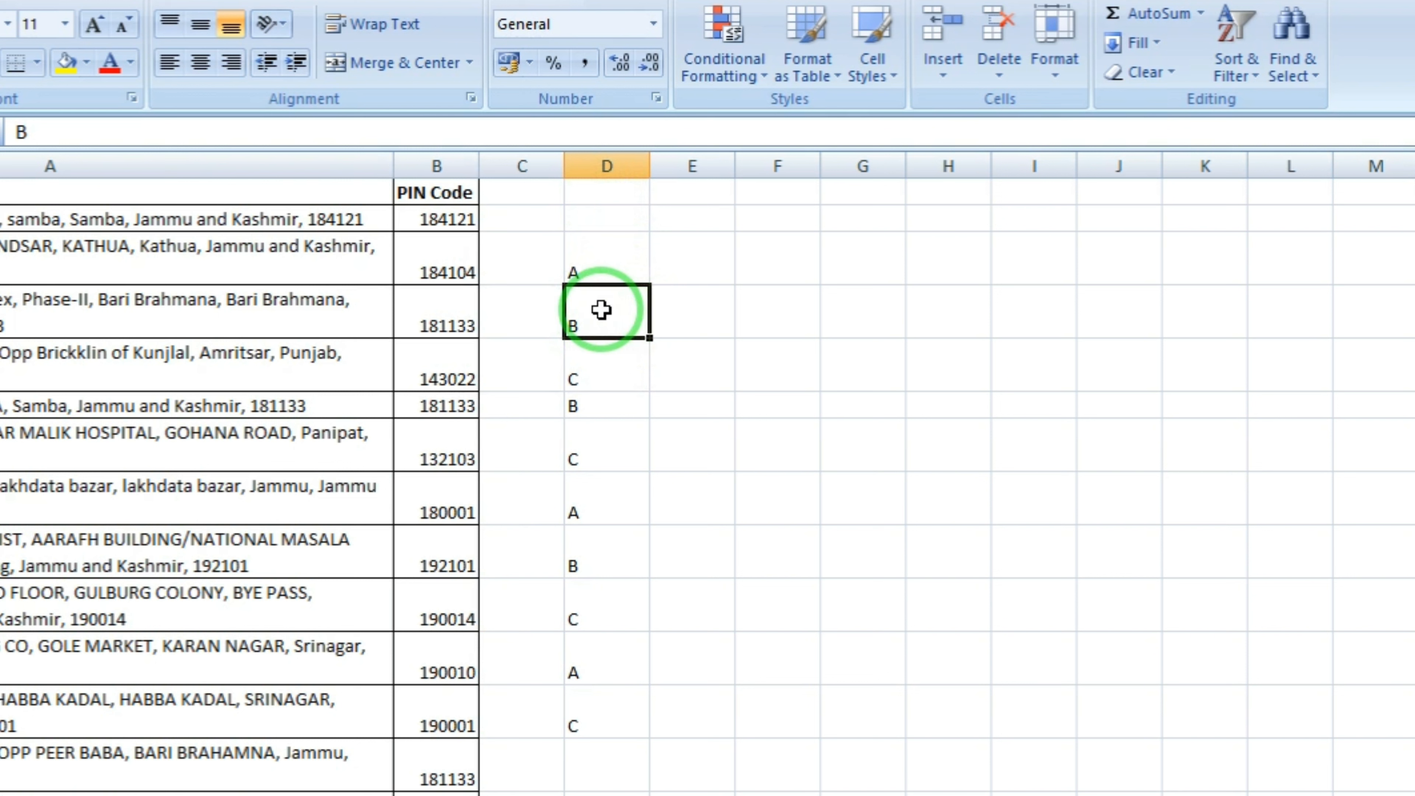
{"action": "left_click", "coordinate": [584, 384]}
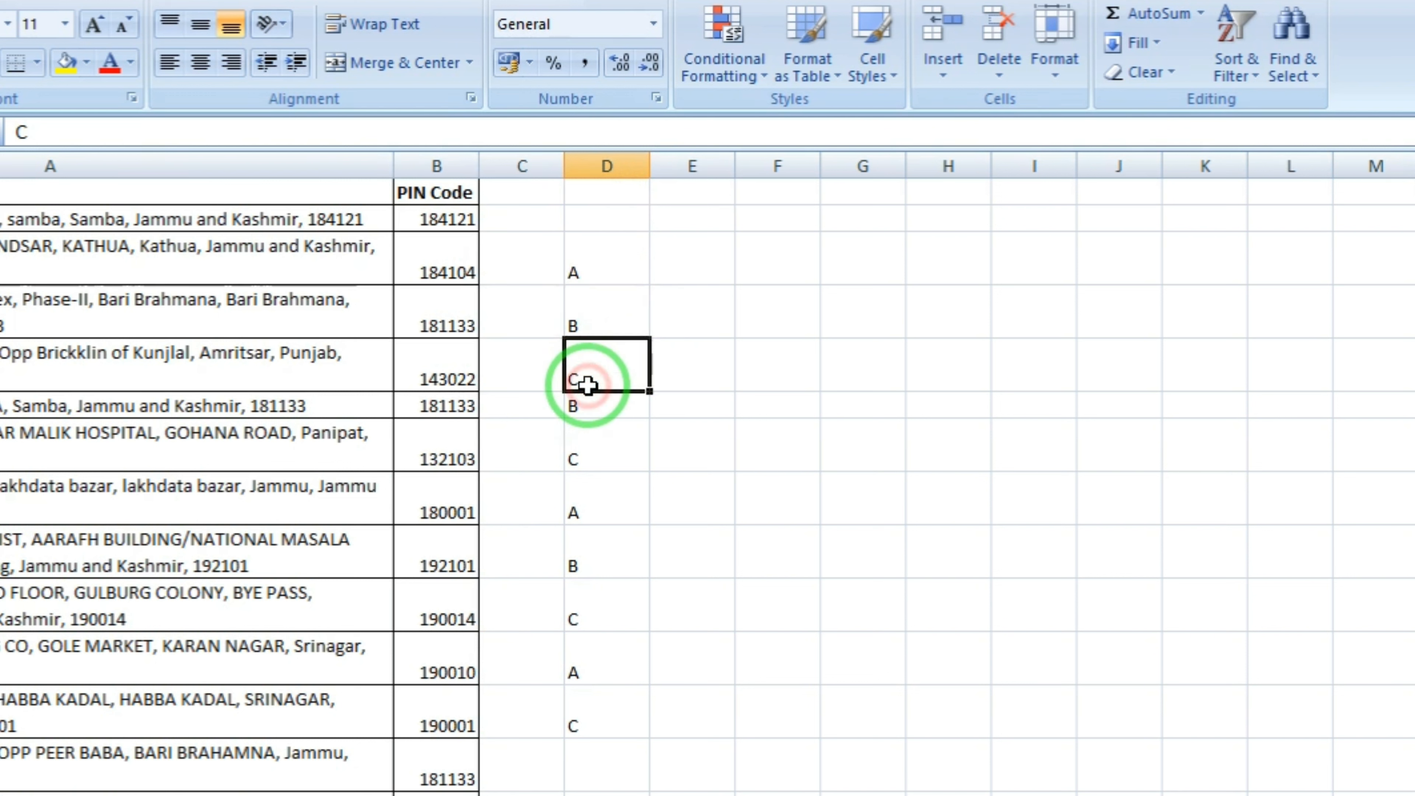
{"action": "left_click", "coordinate": [583, 384]}
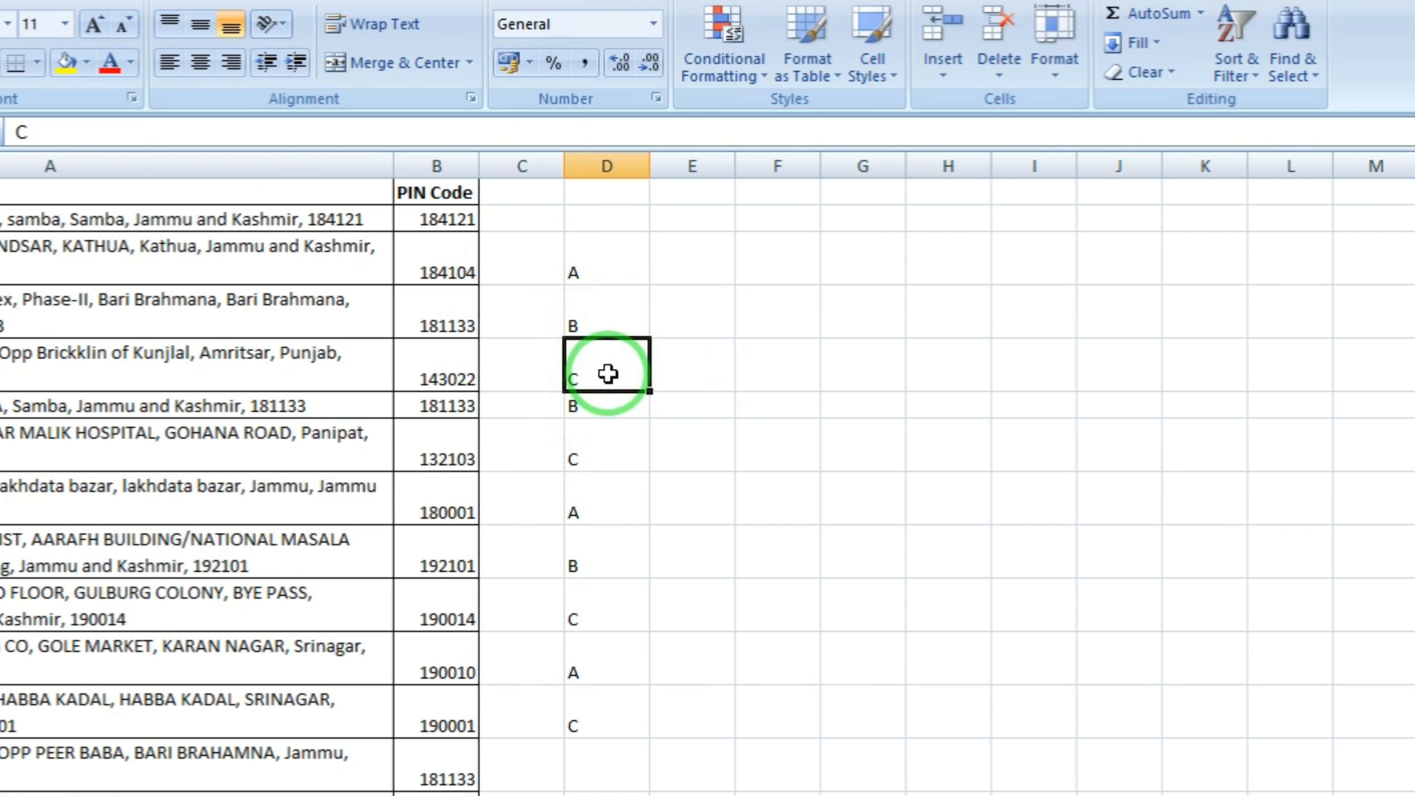
{"action": "left_click", "coordinate": [584, 259]}
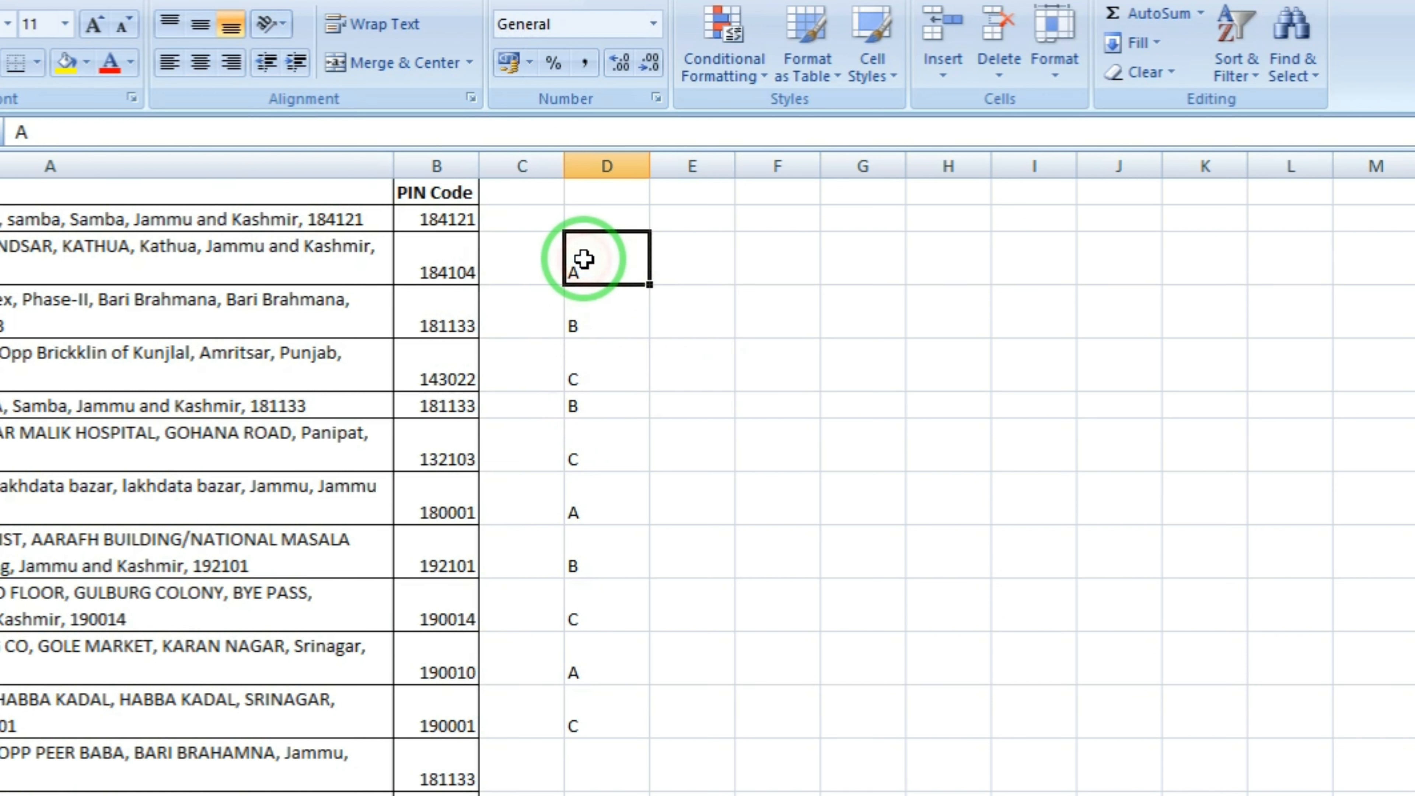
{"action": "left_click", "coordinate": [583, 380]}
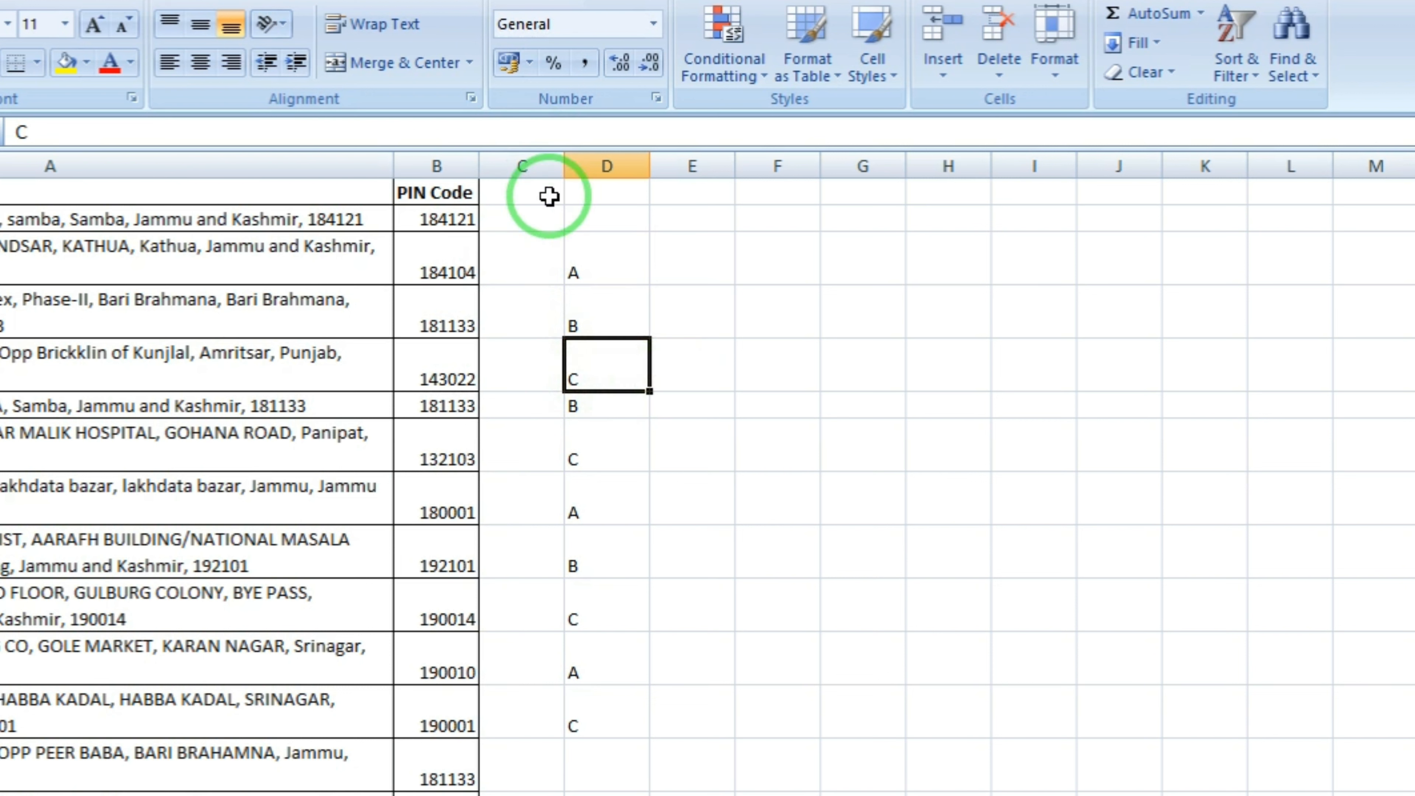
Step: Start the formula =COUNTIF(D3:D3,D3) in cell E3 beside the first A
{"action": "left_click", "coordinate": [702, 263]}
{"action": "type", "text": "=coun"}
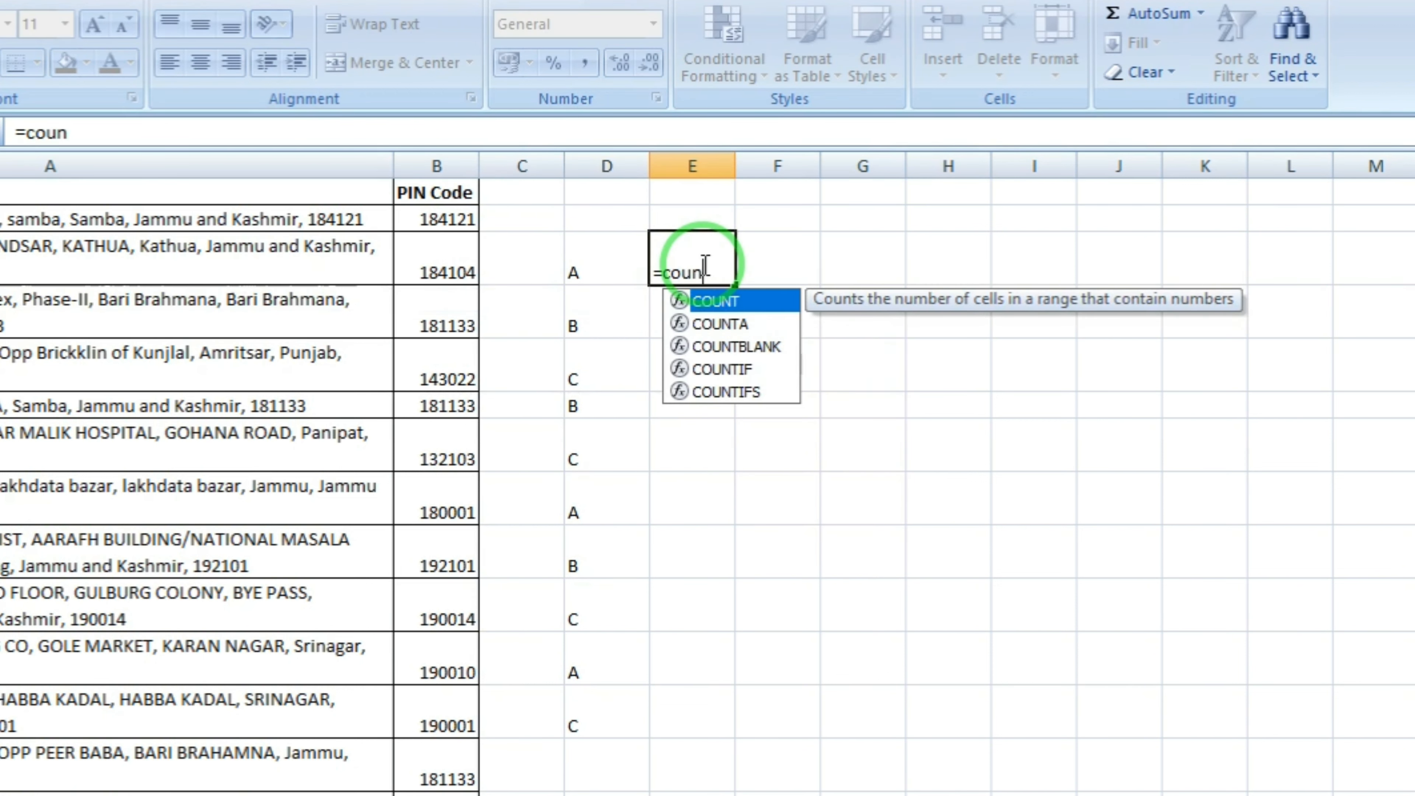
{"action": "type", "text": "tif"}
{"action": "key", "text": "Tab"}
{"action": "key", "text": "Left"}
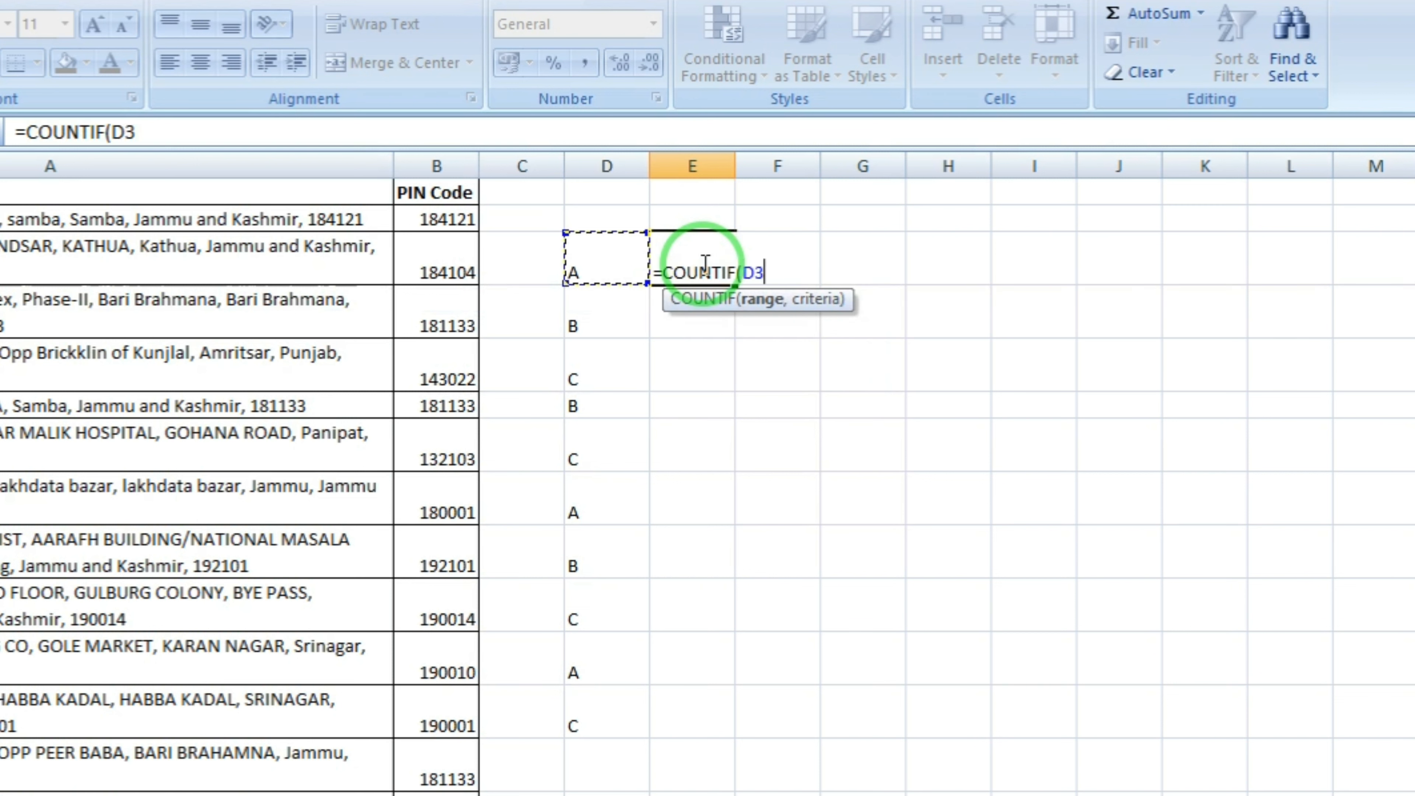
{"action": "type", "text": ":D3,"}
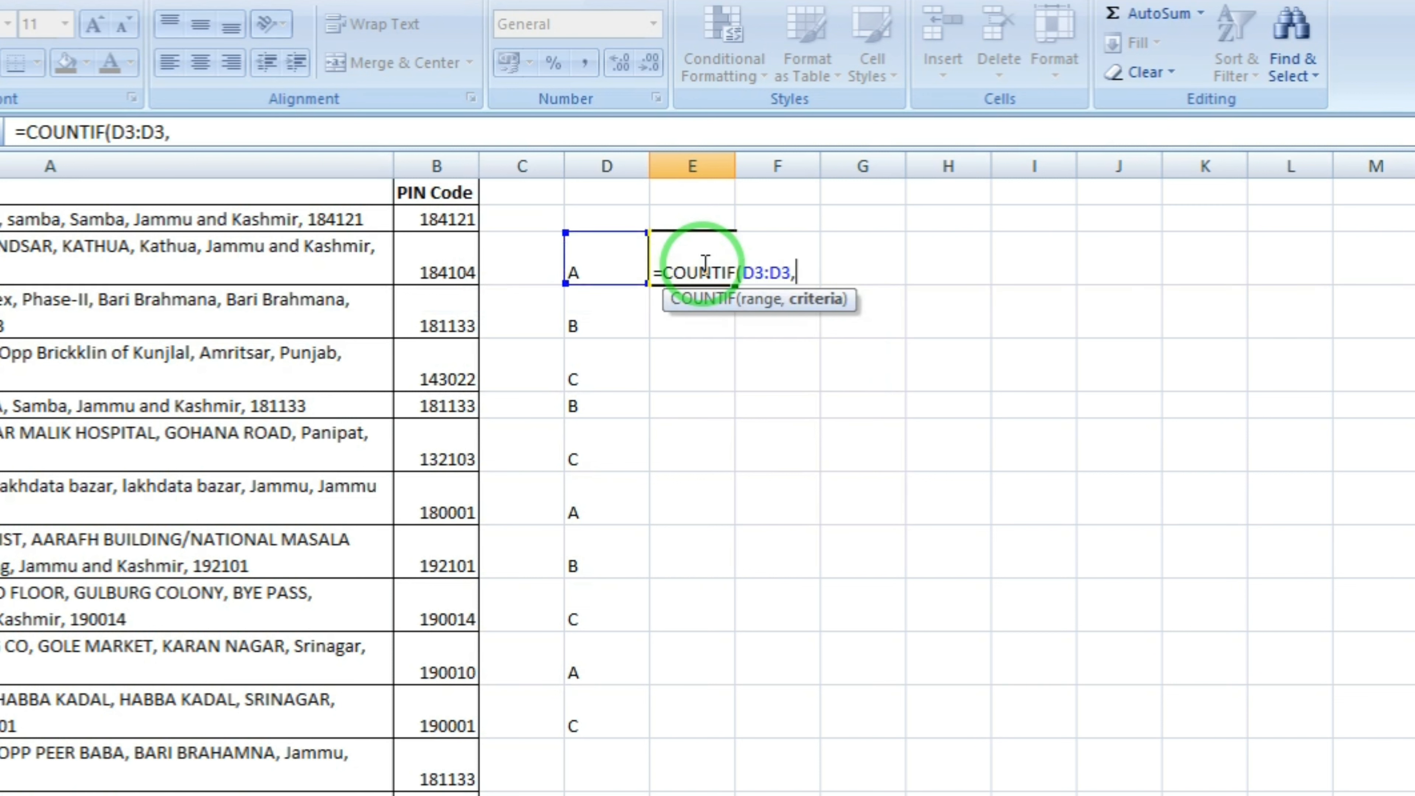
{"action": "type", "text": "D3"}
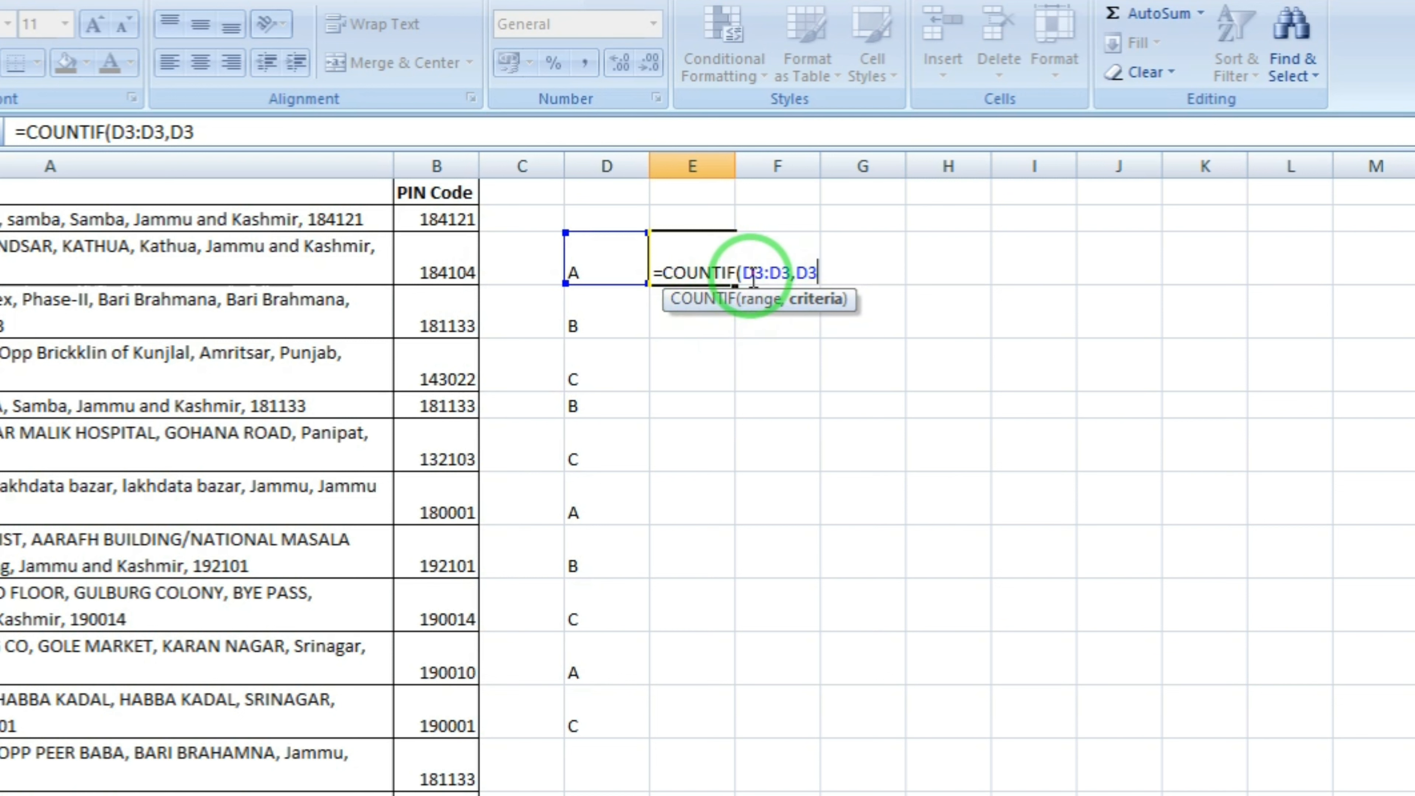
Step: Anchor the start of the range as $D$3 in E3's COUNTIF formula and enter it
{"action": "left_click", "coordinate": [747, 273]}
{"action": "type", "text": "$"}
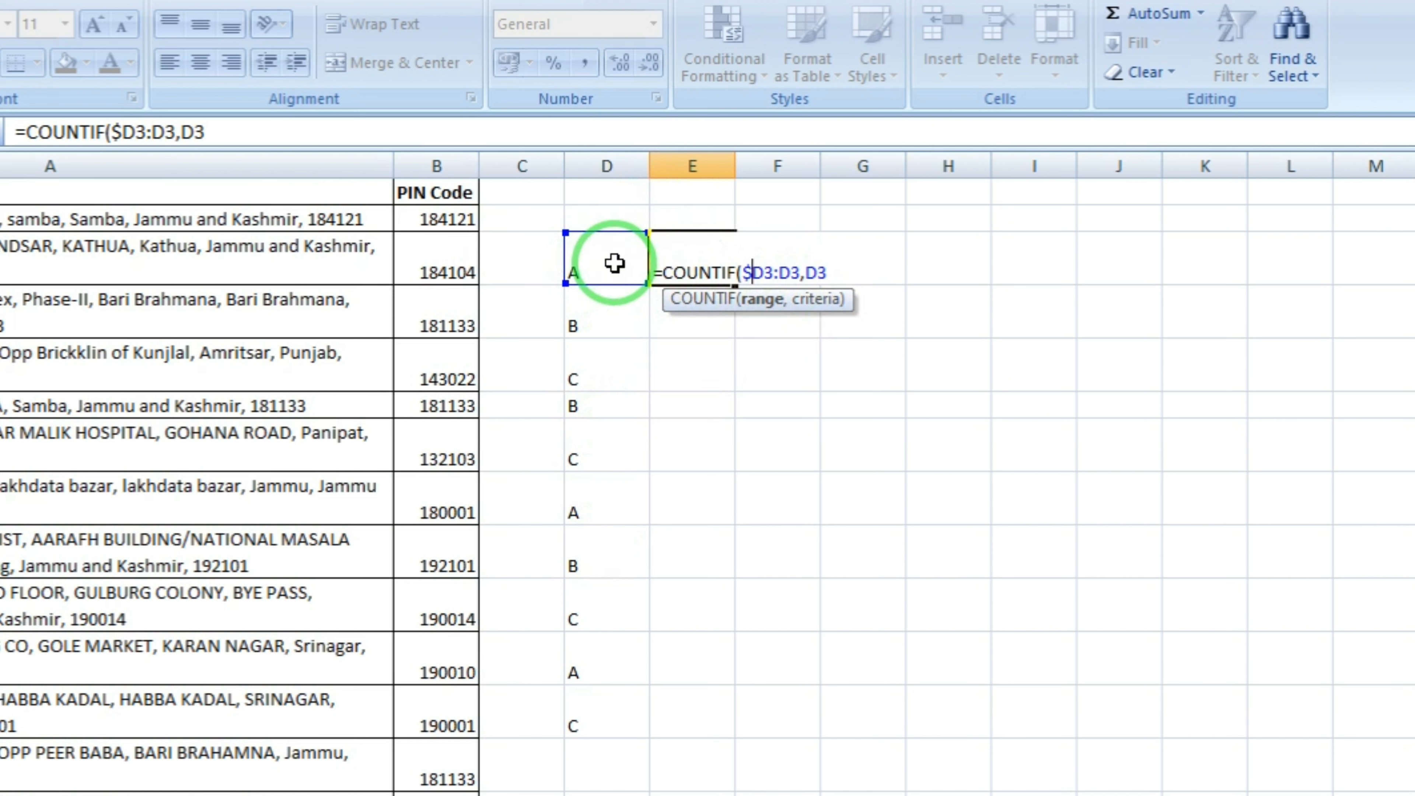
{"action": "left_click", "coordinate": [761, 273]}
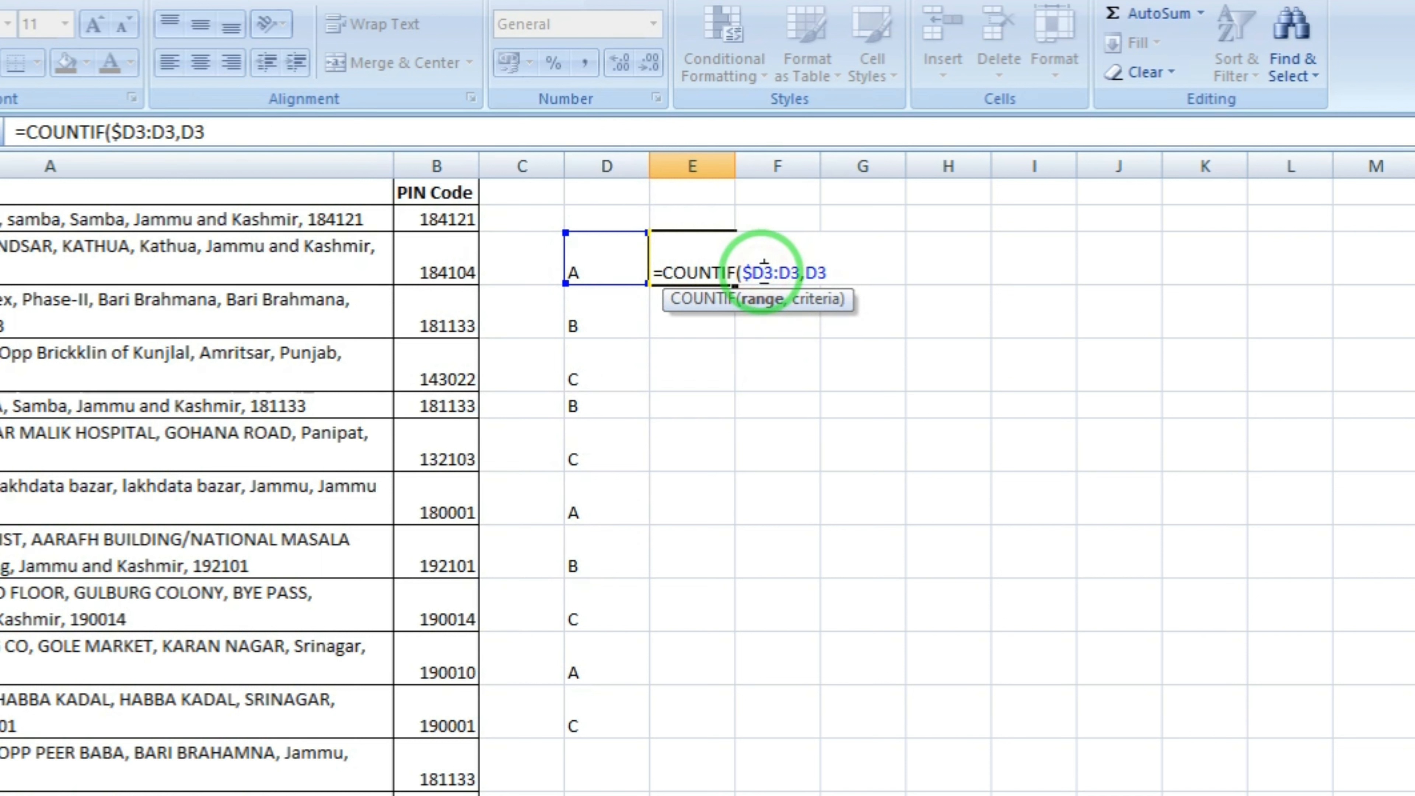
{"action": "type", "text": "$"}
{"action": "key", "text": "Return"}
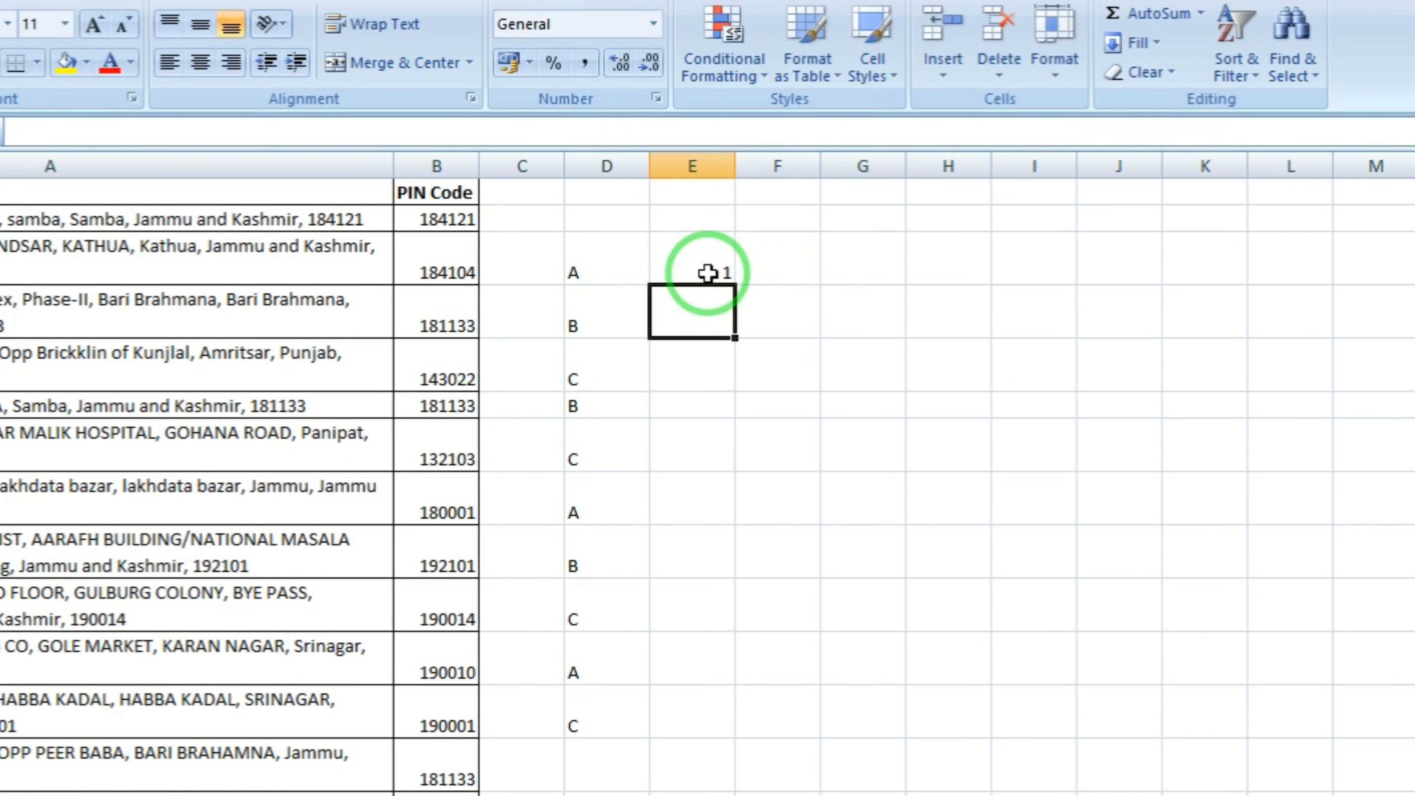
Step: Fill the COUNTIF formula from E3 down to E12, alongside the last letter of the sample list
{"action": "left_click", "coordinate": [708, 269]}
{"action": "key", "text": "shift+Down"}
{"action": "key", "text": "shift+Down"}
{"action": "key", "text": "shift+Down"}
{"action": "key", "text": "shift+Down"}
{"action": "key", "text": "shift+Down"}
{"action": "key", "text": "shift+Down"}
{"action": "key", "text": "shift+Down"}
{"action": "key", "text": "shift+Down"}
{"action": "key", "text": "shift+Down"}
{"action": "key", "text": "shift+Down"}
{"action": "key", "text": "shift+Up"}
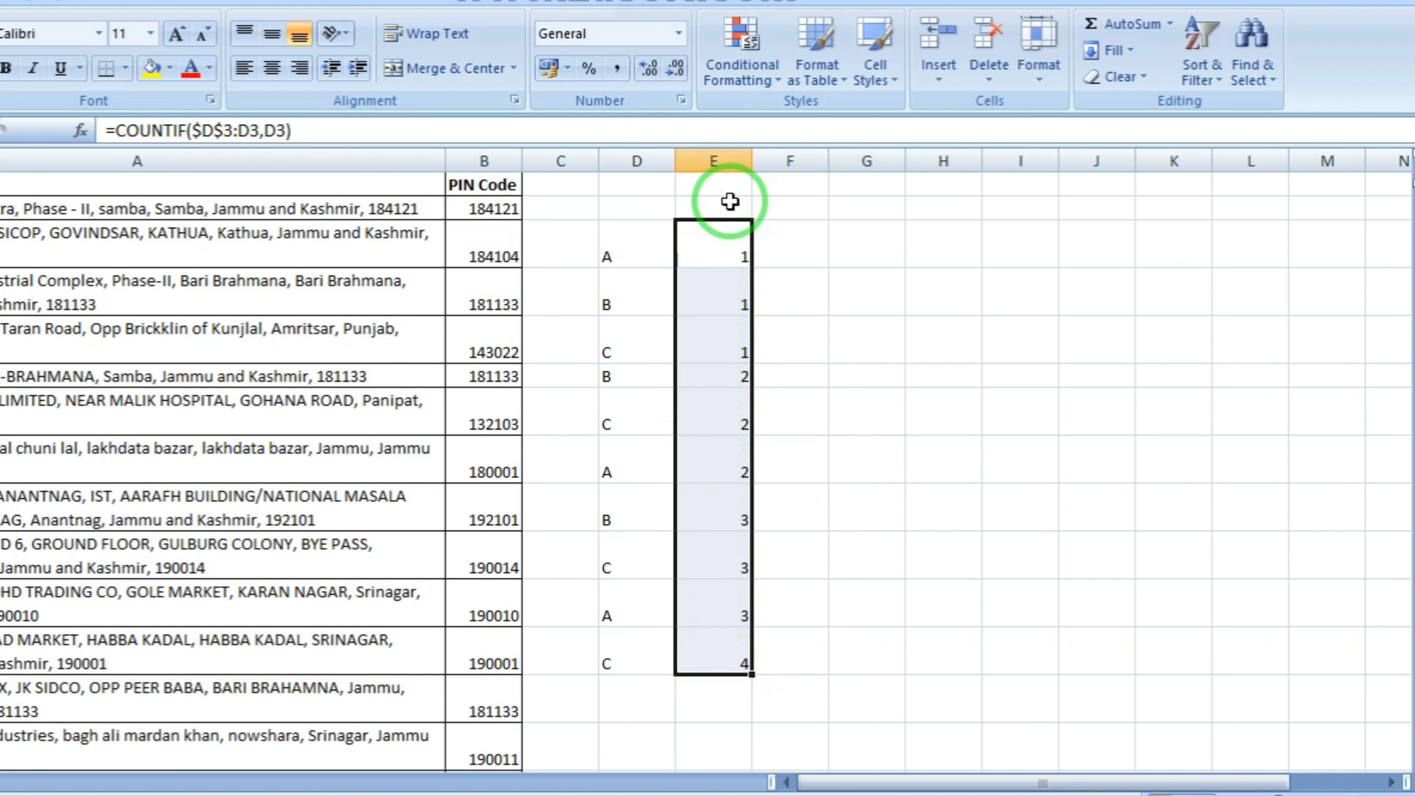
Step: Enter the example labels "1 Time Entry" in cell G3 and "2 Times Entry" in cell G4
{"action": "left_click", "coordinate": [724, 240]}
{"action": "double_click", "coordinate": [724, 239]}
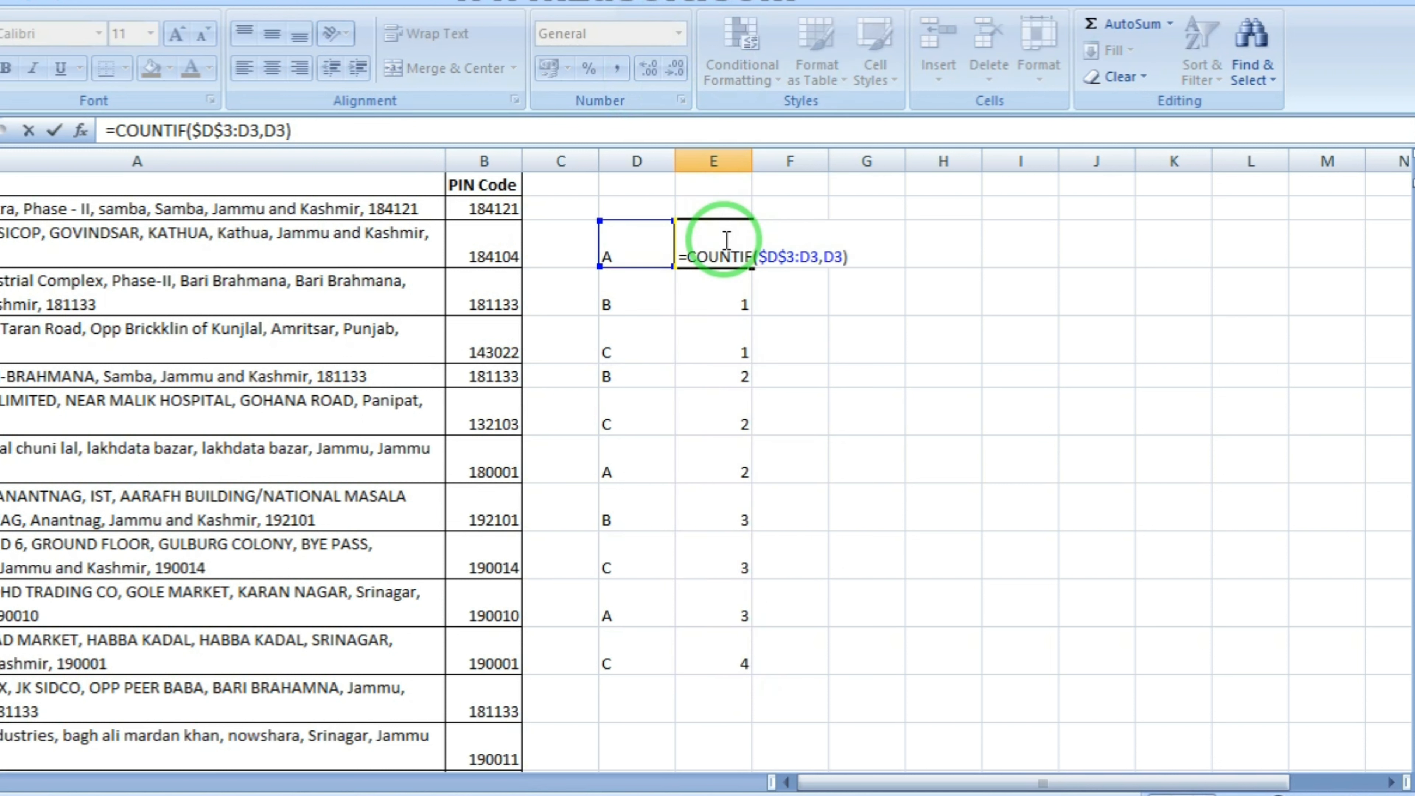
{"action": "key", "text": "Tab"}
{"action": "key", "text": "Tab"}
{"action": "type", "text": "1"}
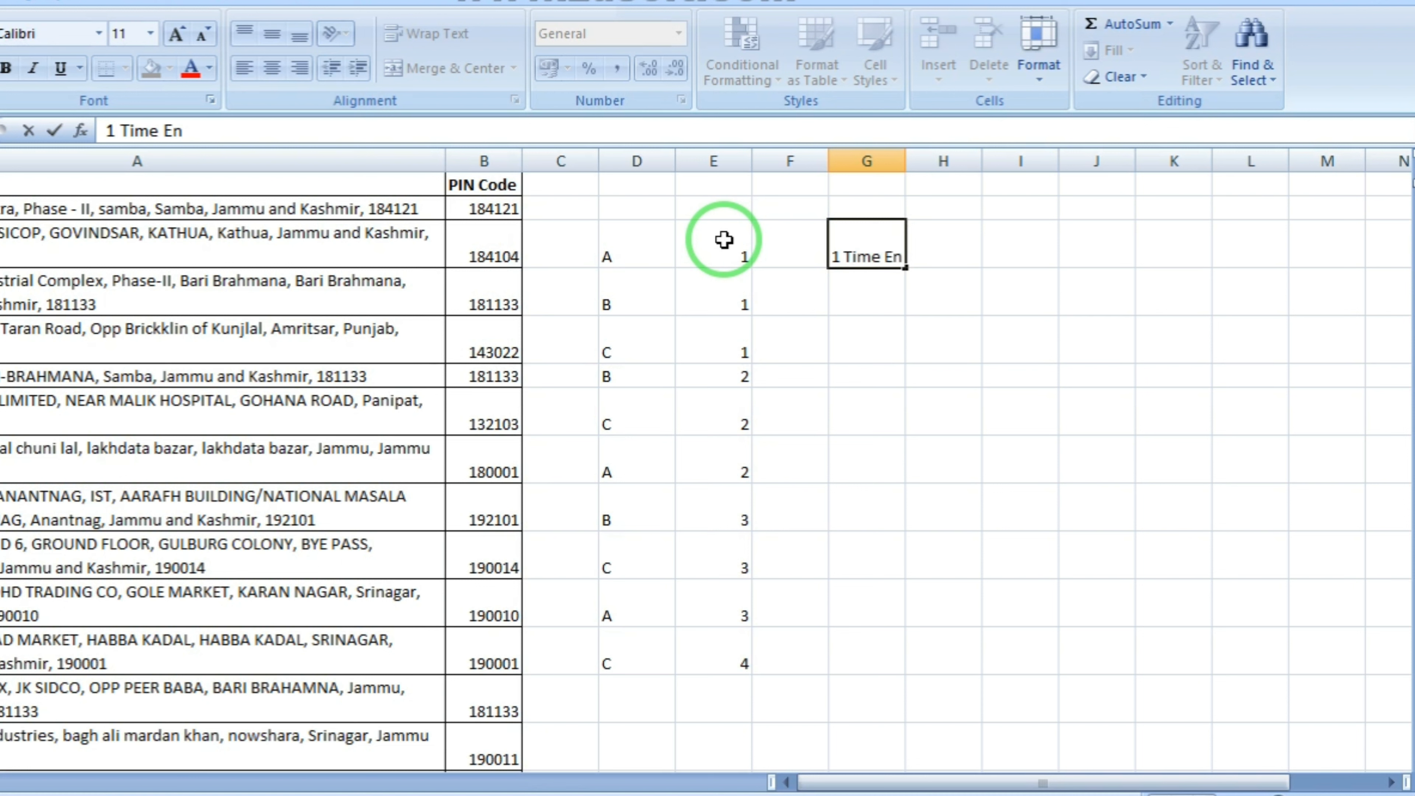
{"action": "key", "text": "Return"}
{"action": "type", "text": "2time"}
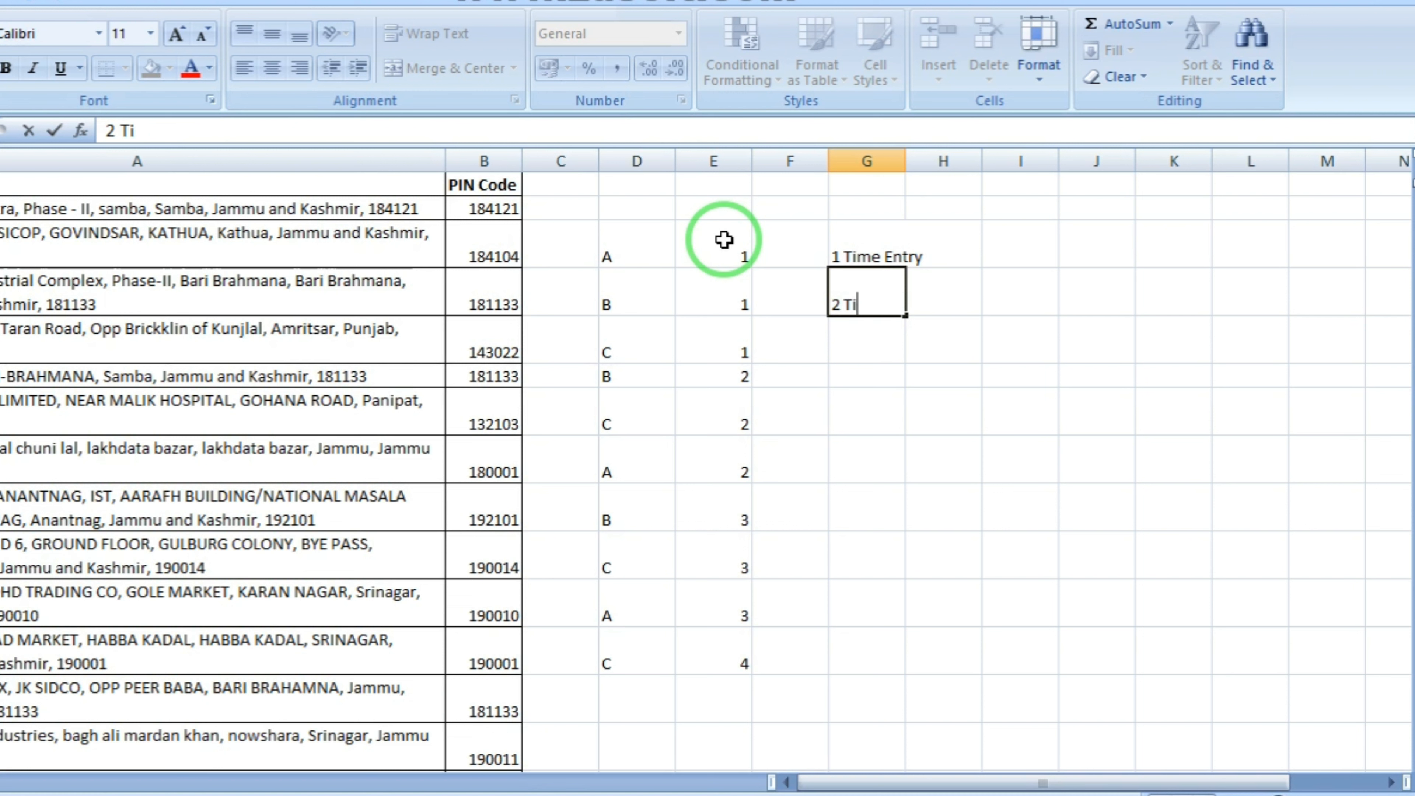
{"action": "key", "text": "Return"}
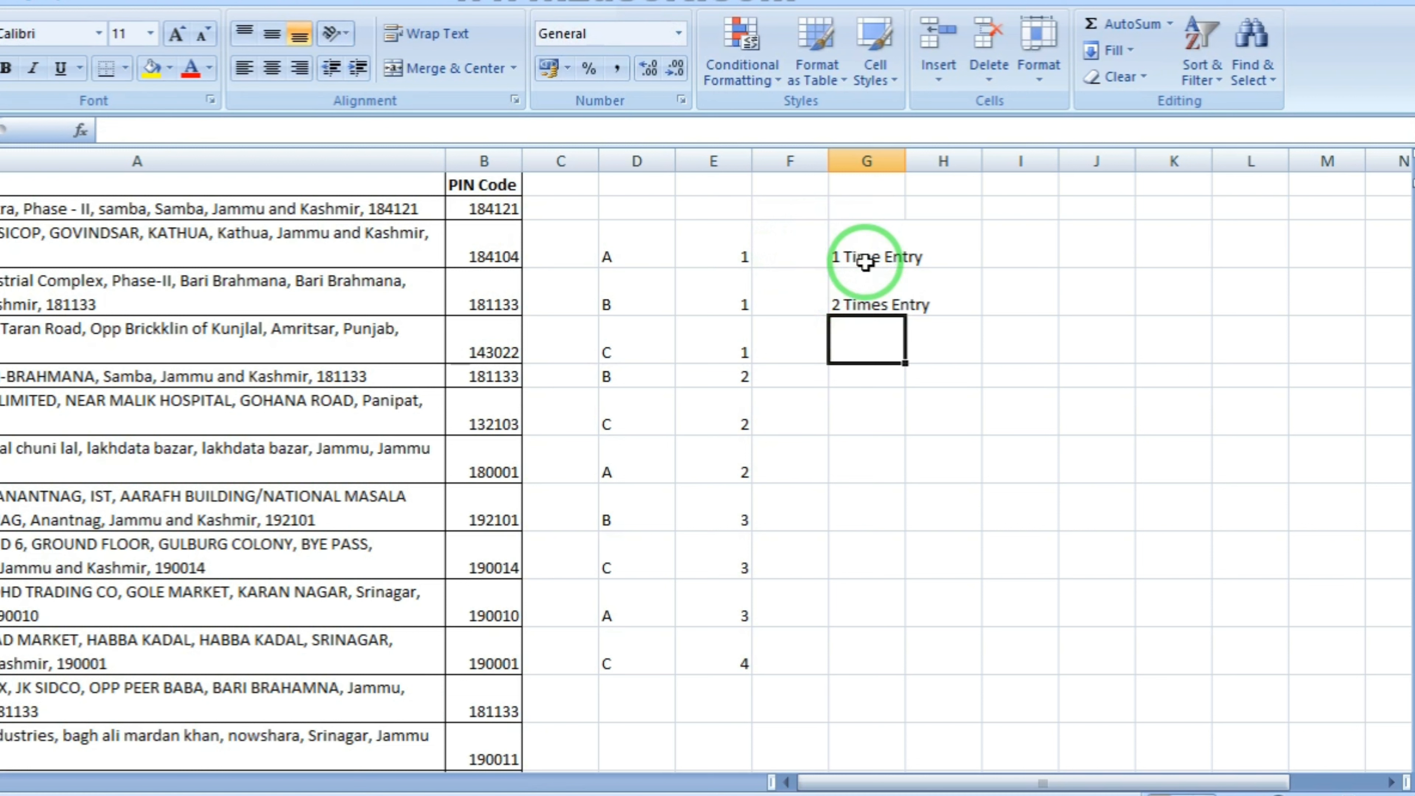
Step: Wrap E3's COUNTIF formula in an IF function that tests whether the count equals 1, keeping the COUNTIF expression copied
{"action": "double_click", "coordinate": [709, 255]}
{"action": "key", "text": "ctrl+shift+Left"}
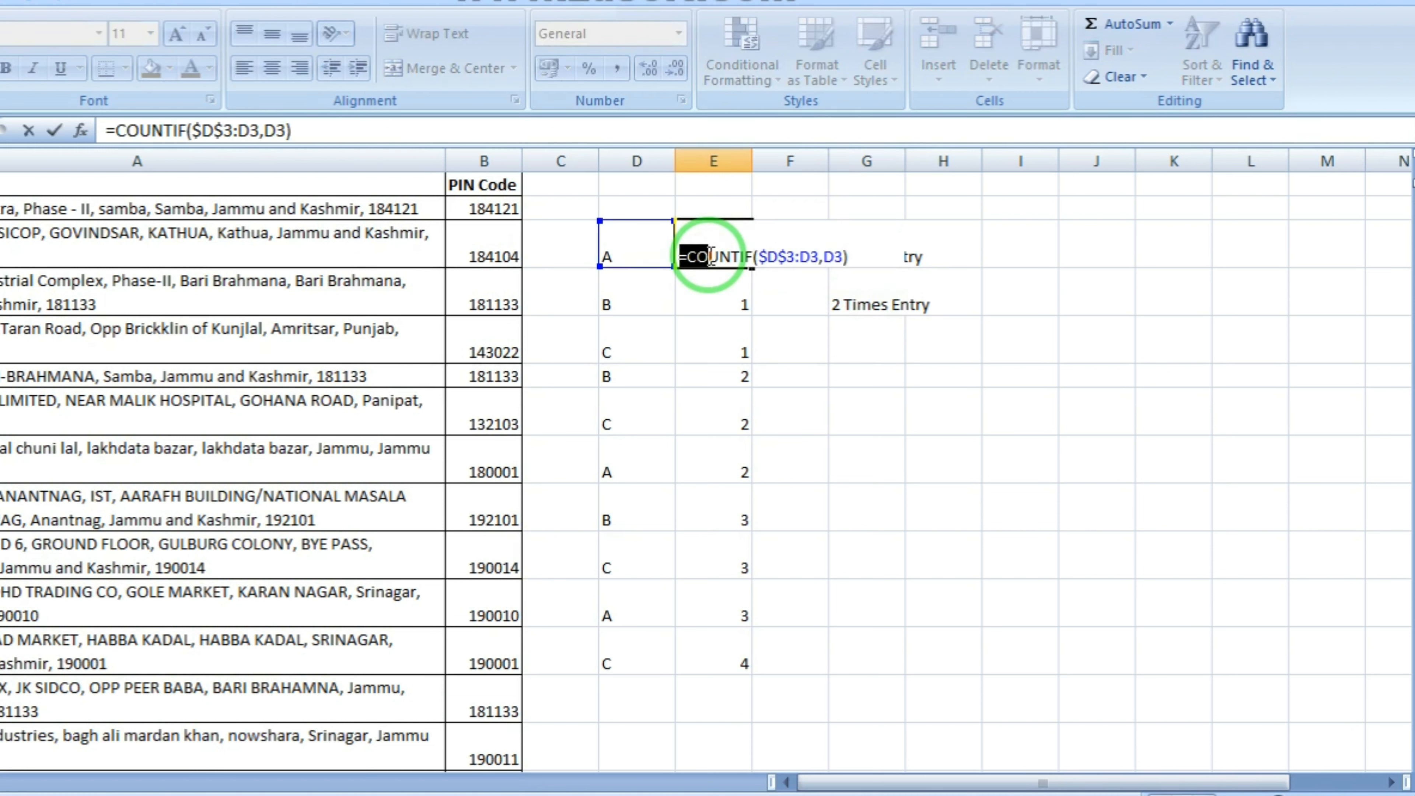
{"action": "key", "text": "shift+End"}
{"action": "key", "text": "ctrl+c"}
{"action": "key", "text": "Delete"}
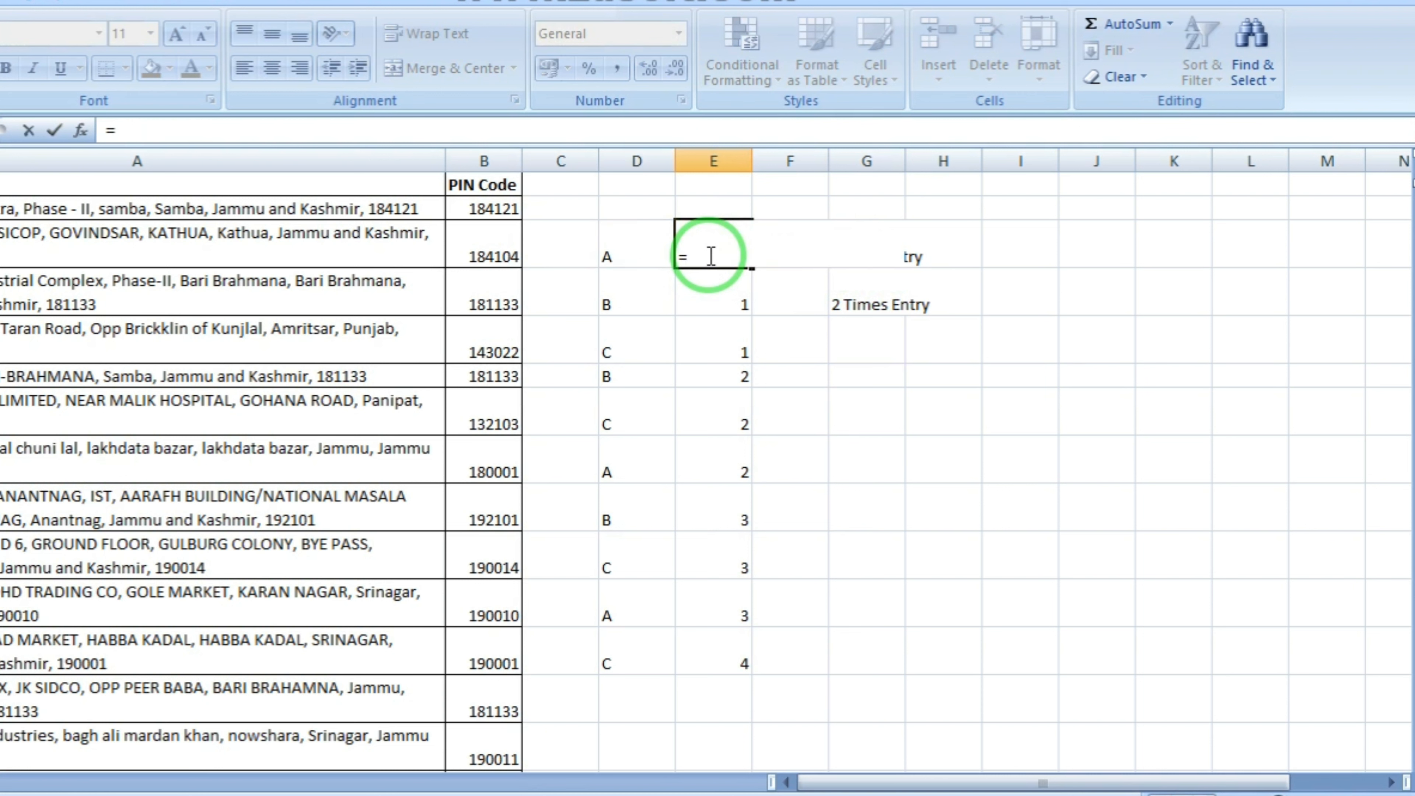
{"action": "type", "text": "if"}
{"action": "key", "text": "Tab"}
{"action": "key", "text": "ctrl+v"}
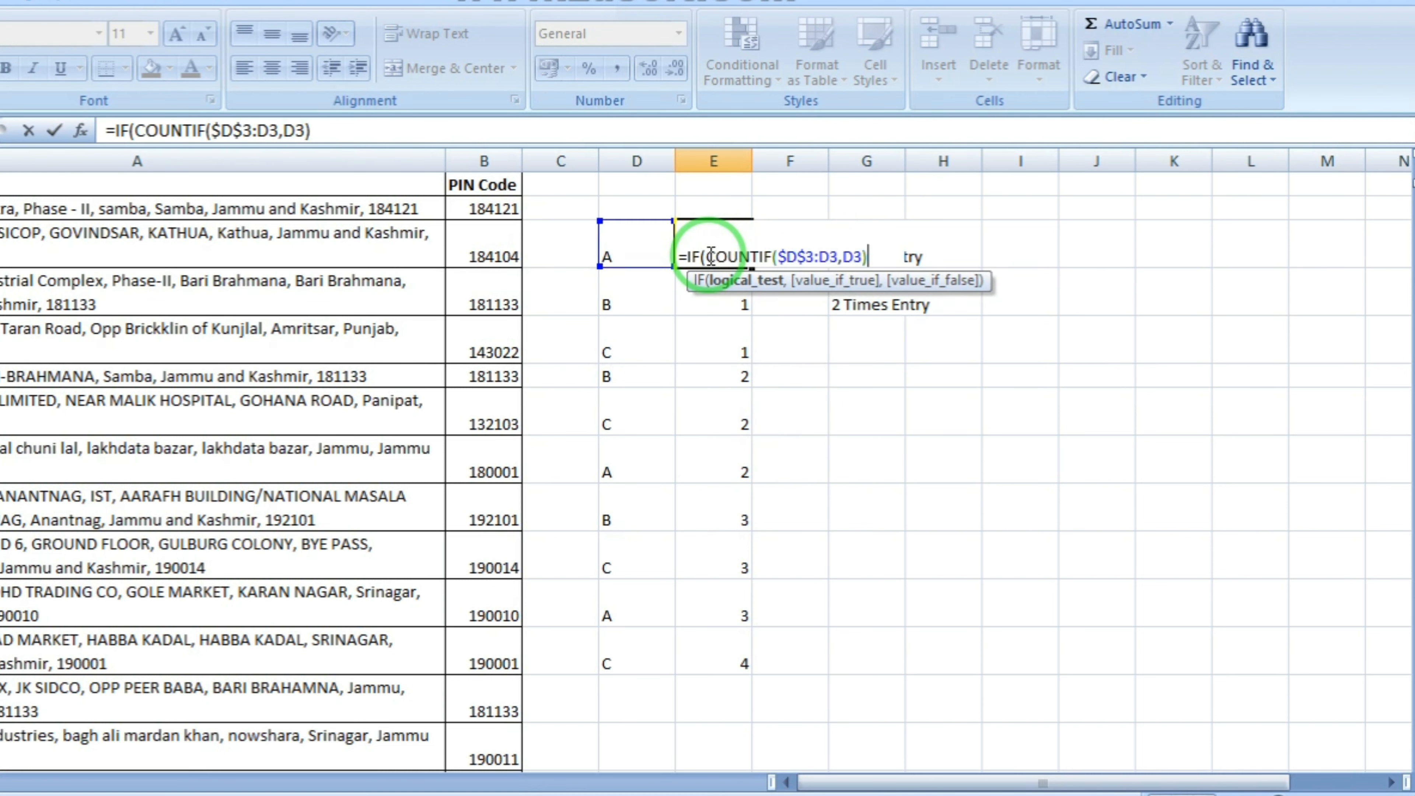
{"action": "type", "text": "=1,"}
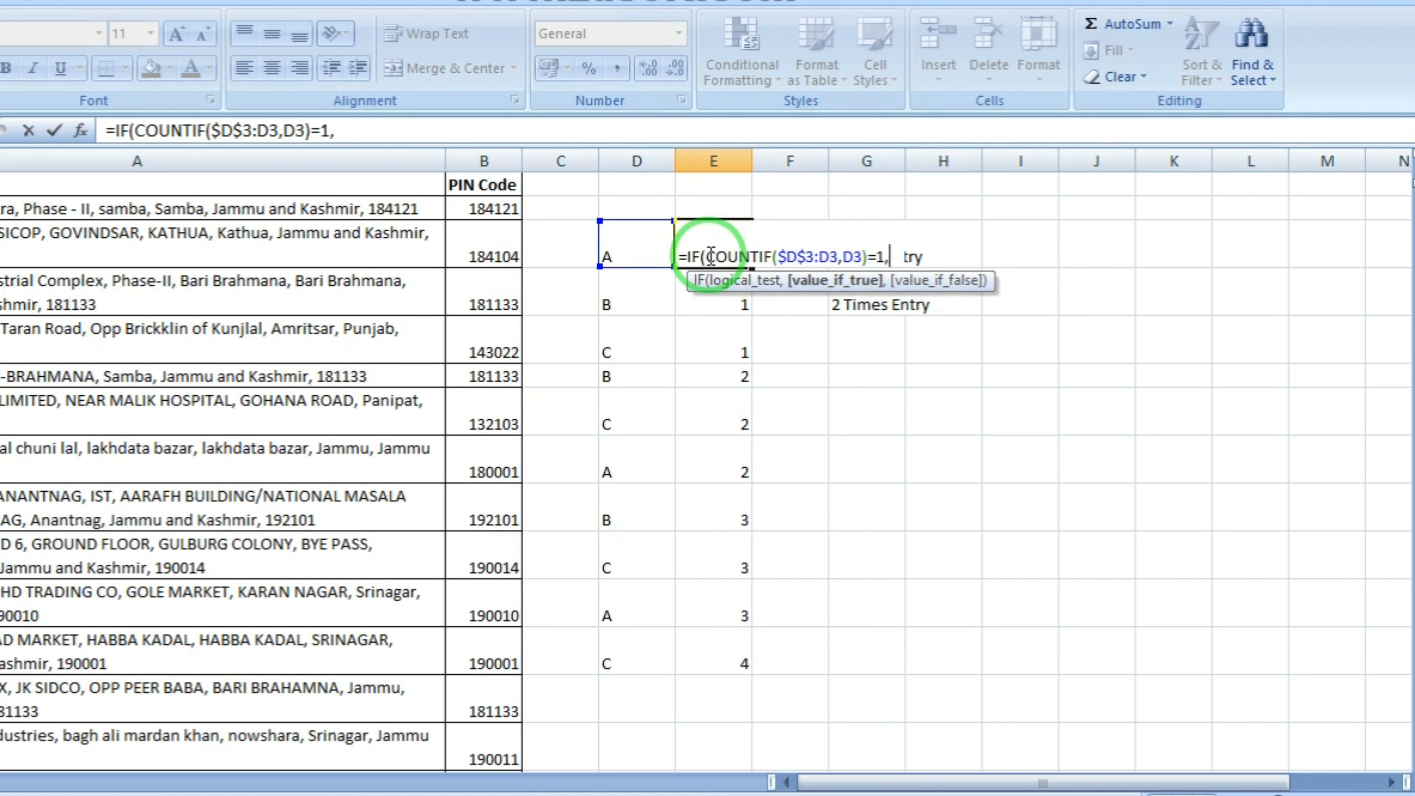
Step: Complete E3's IF formula to return the COUNTIF result joined with " Time Entry" when true and " Times Entry" when false
{"action": "key", "text": "ctrl+v"}
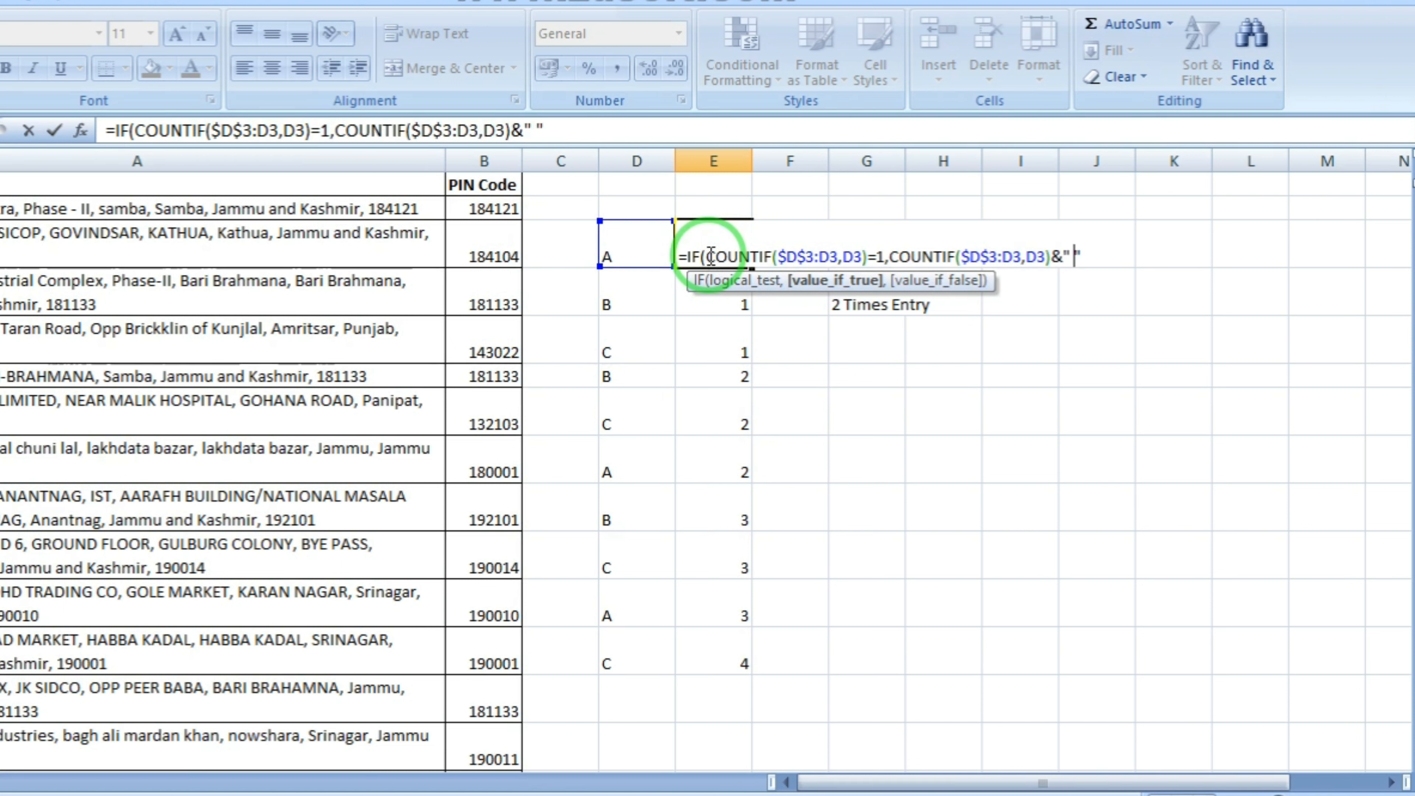
{"action": "type", "text": "Time Entry"}
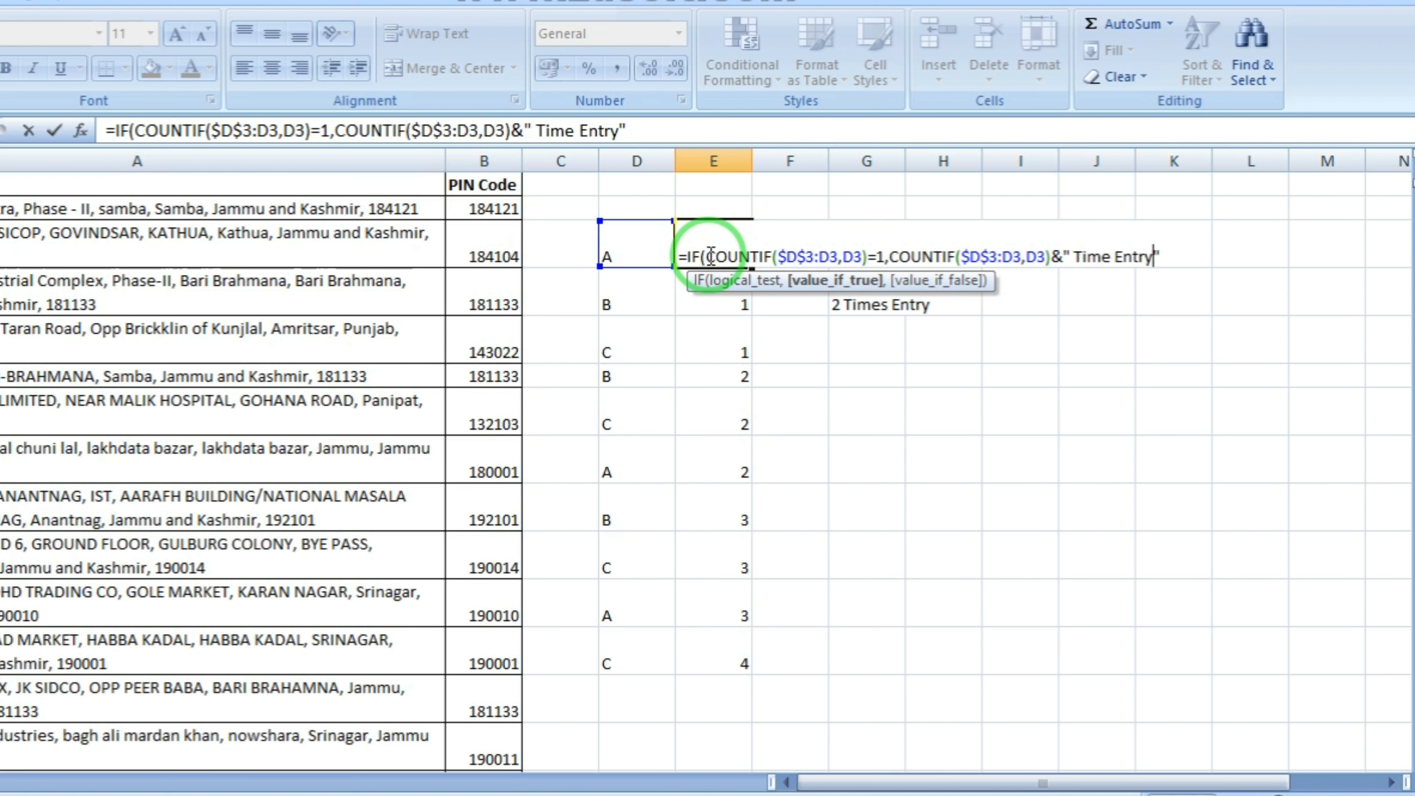
{"action": "type", "text": ","}
{"action": "key", "text": "ctrl+v"}
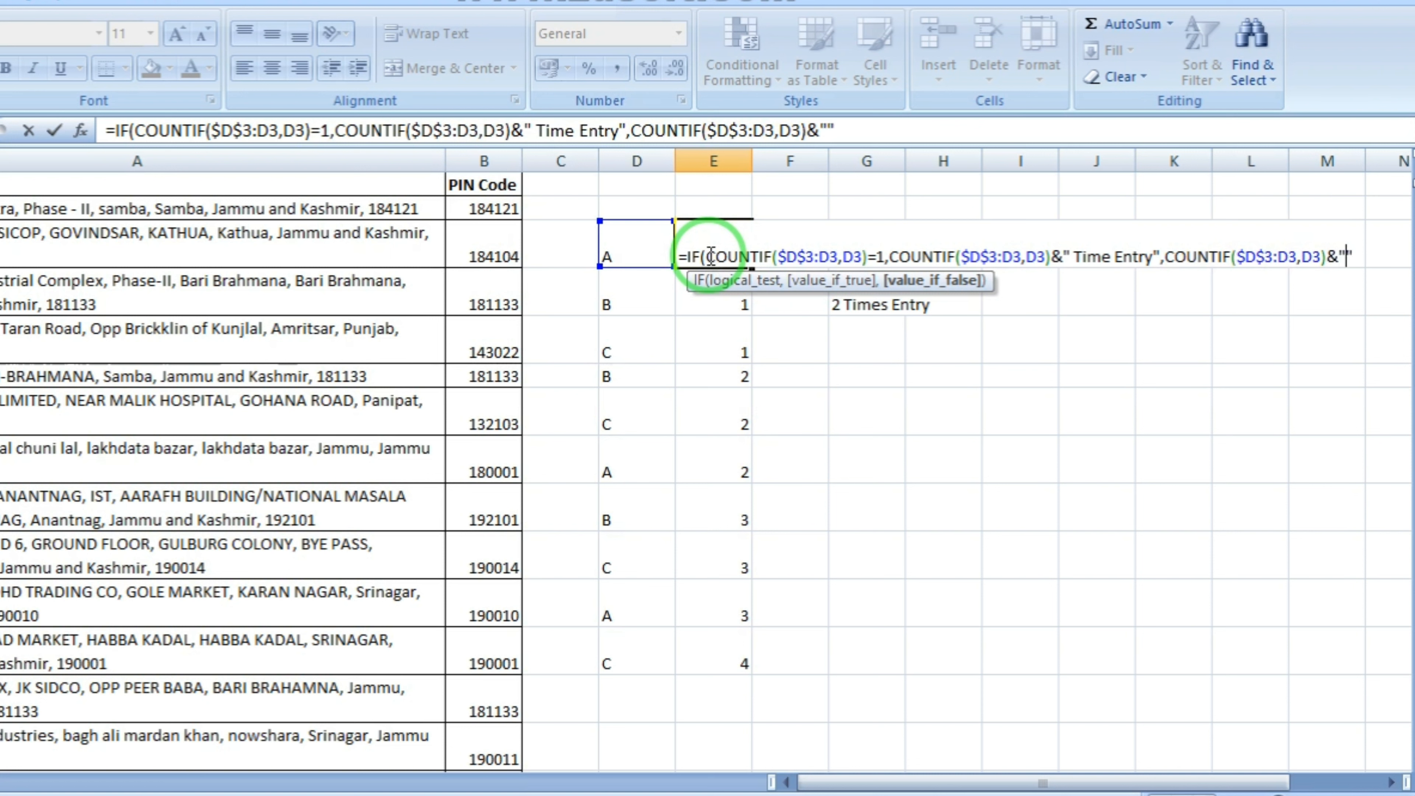
{"action": "type", "text": "me  Entry"}
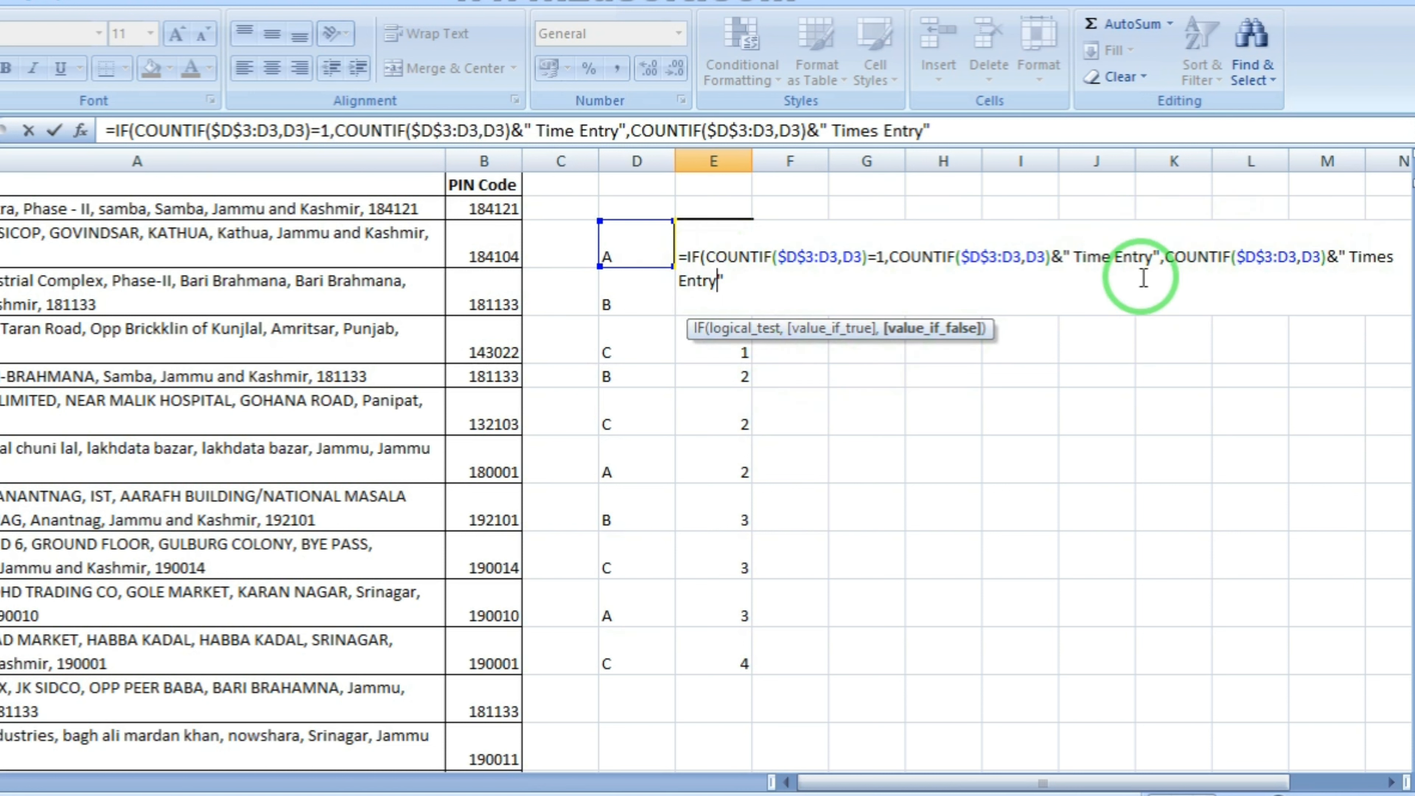
{"action": "left_click", "coordinate": [731, 282]}
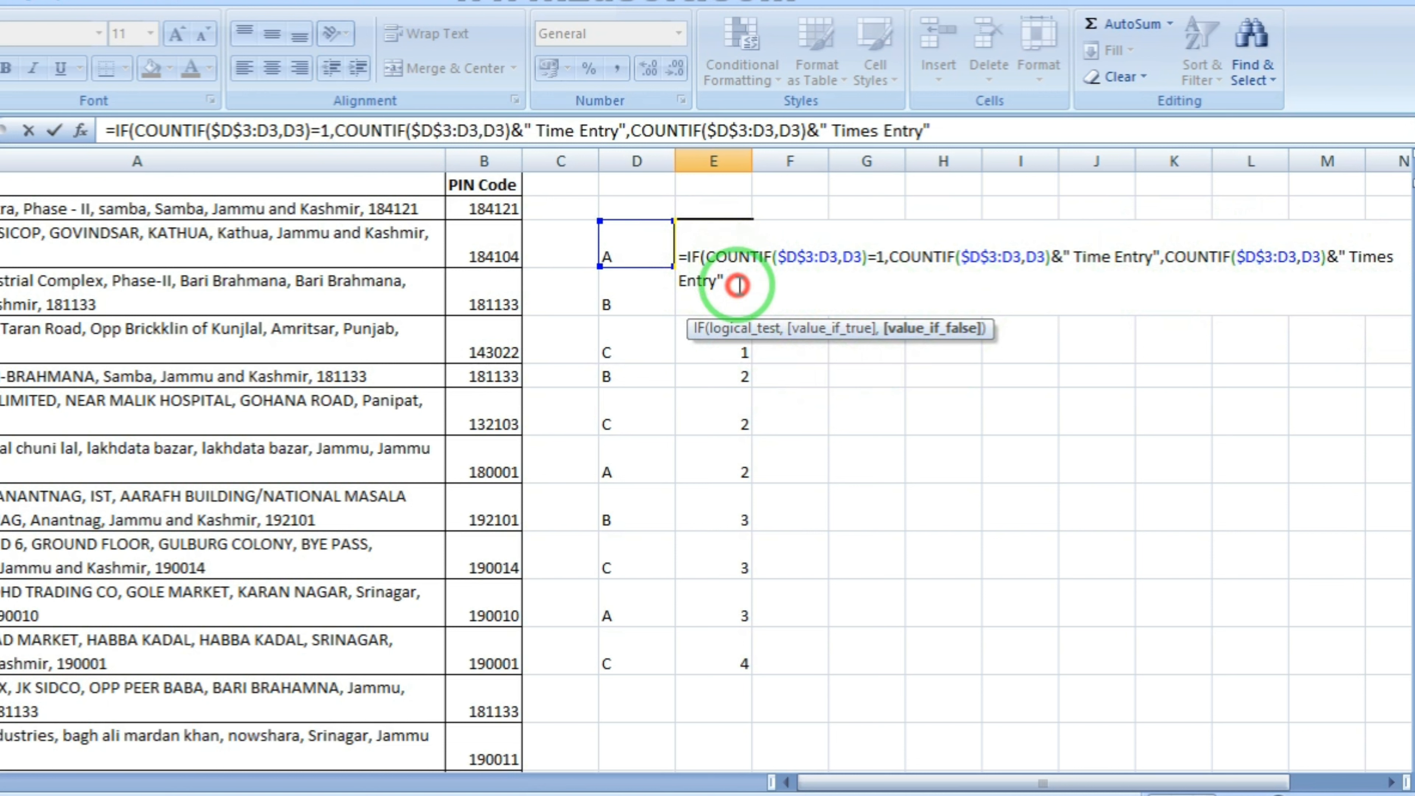
{"action": "key", "text": "Return"}
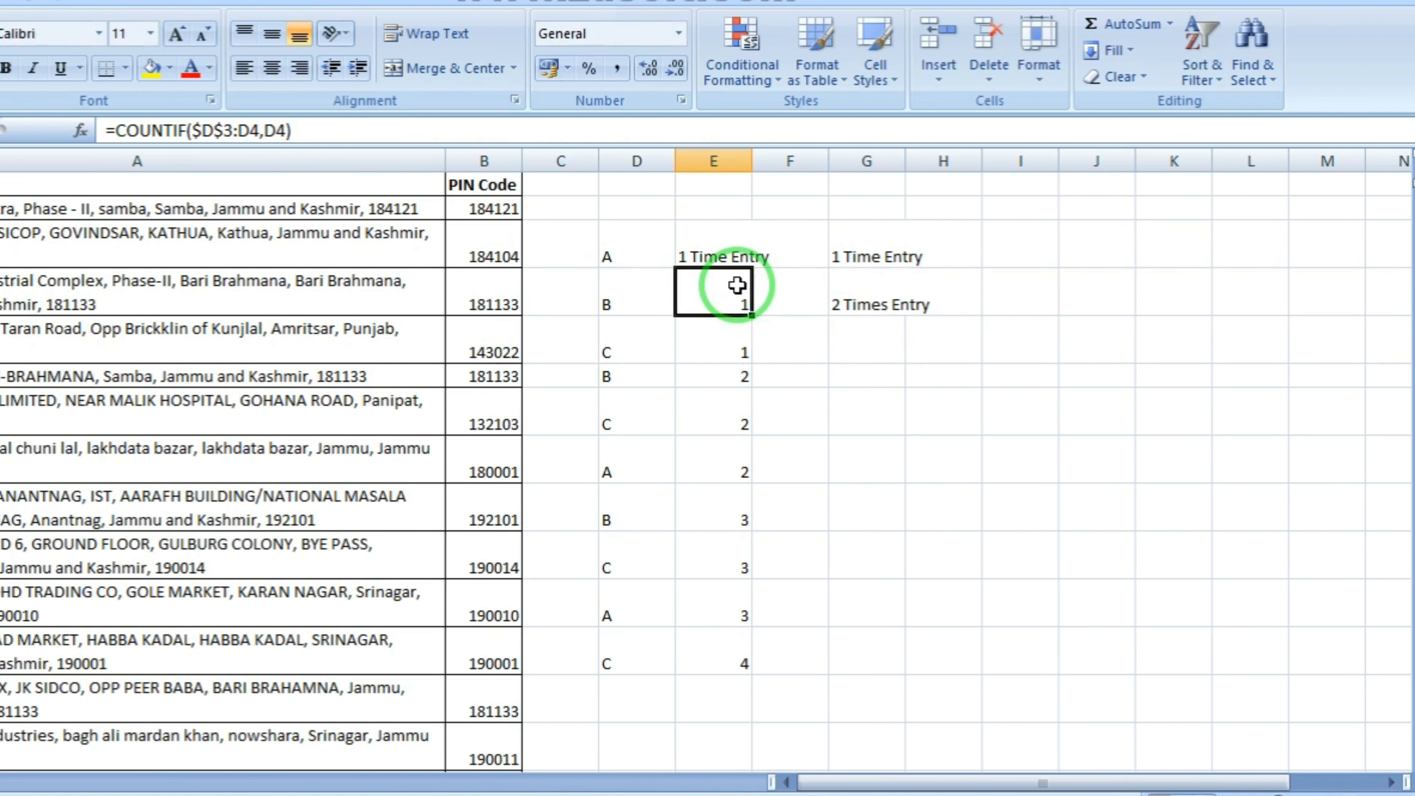
Step: Fill the IF formula from E3 down through E12
{"action": "key", "text": "Up"}
{"action": "key", "text": "ctrl+shift+Down"}
{"action": "key", "text": "ctrl+d"}
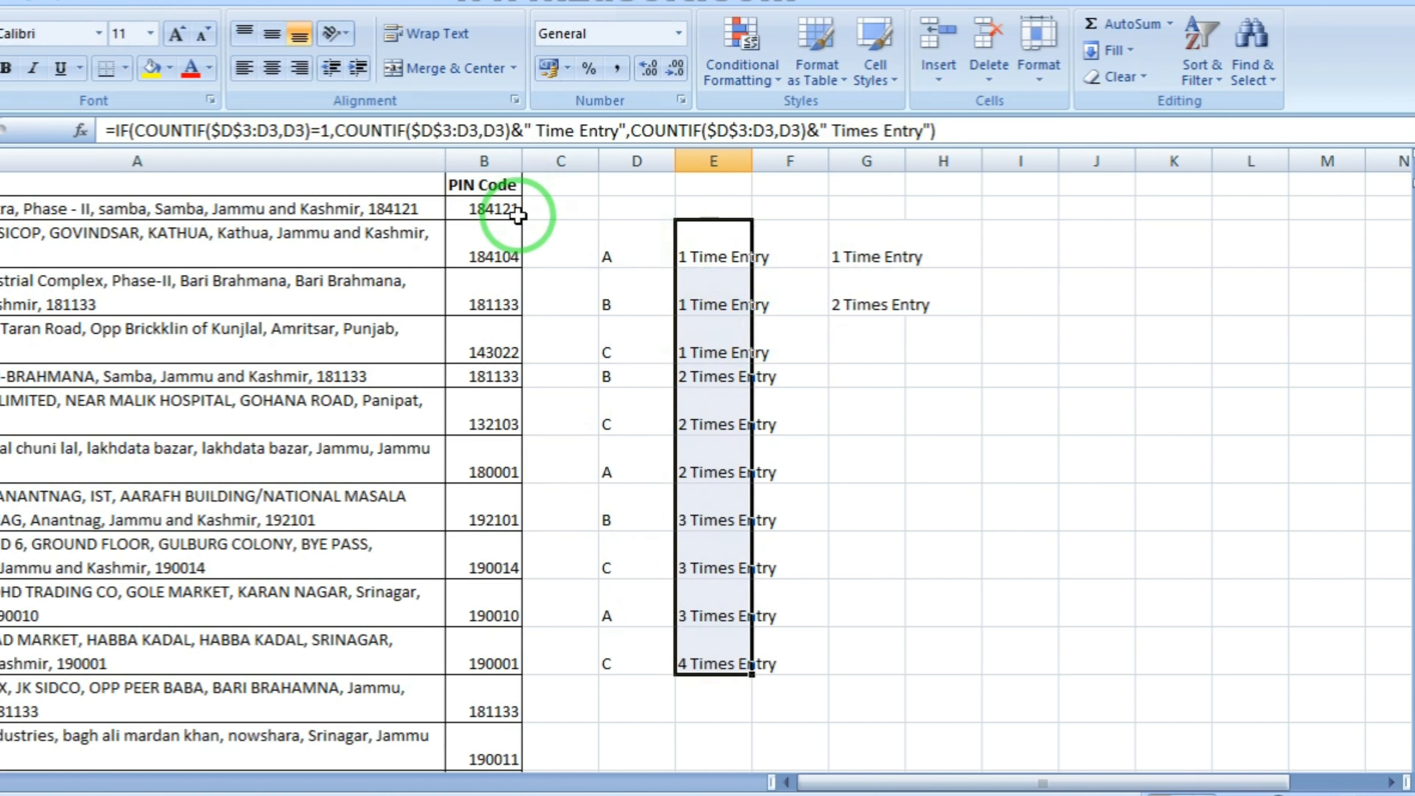
Step: Clear the sample letters, formulas and labels from columns D to G
{"action": "left_click", "coordinate": [573, 213]}
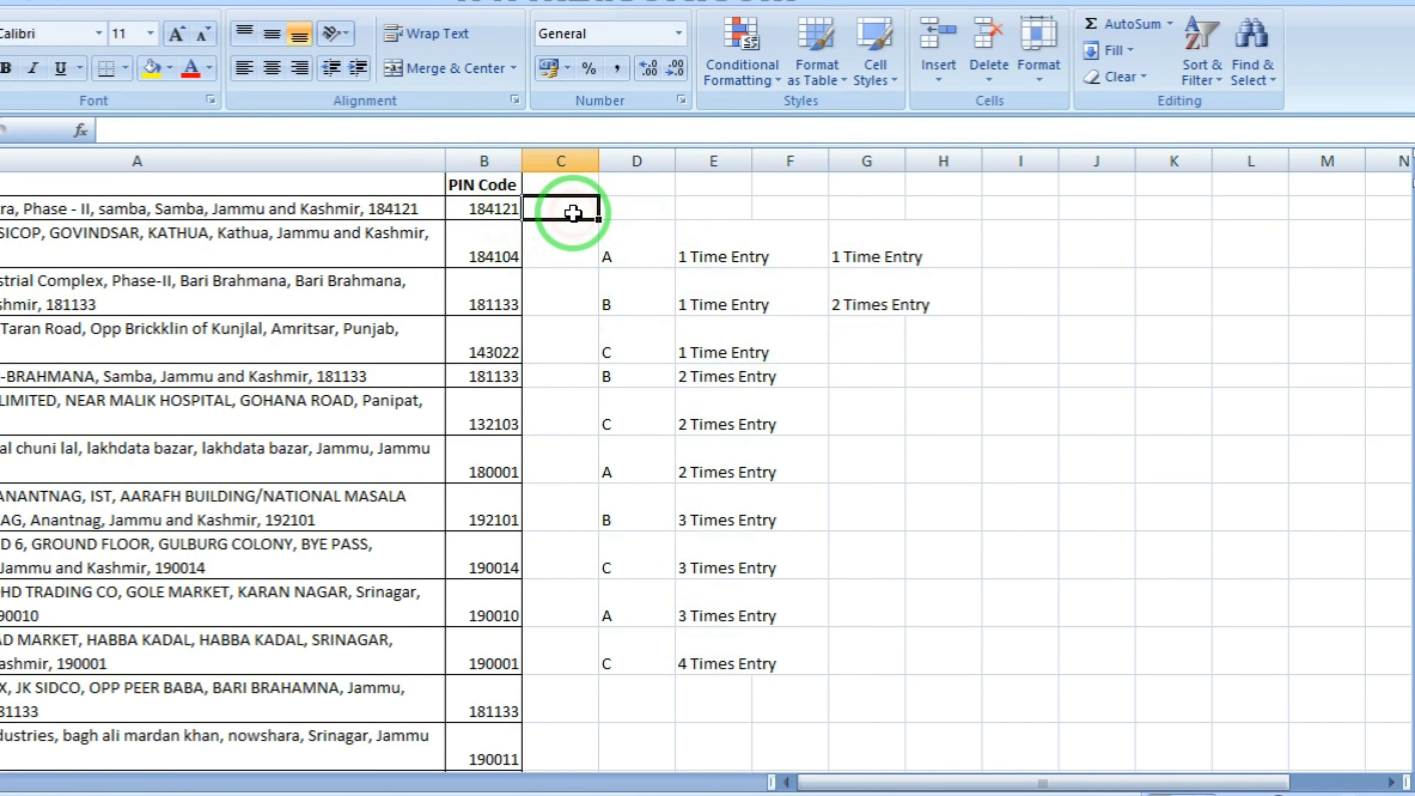
{"action": "left_click", "coordinate": [645, 211]}
{"action": "key", "text": "ctrl+space"}
{"action": "key", "text": "shift+Right"}
{"action": "key", "text": "shift+Right"}
{"action": "key", "text": "shift+Right"}
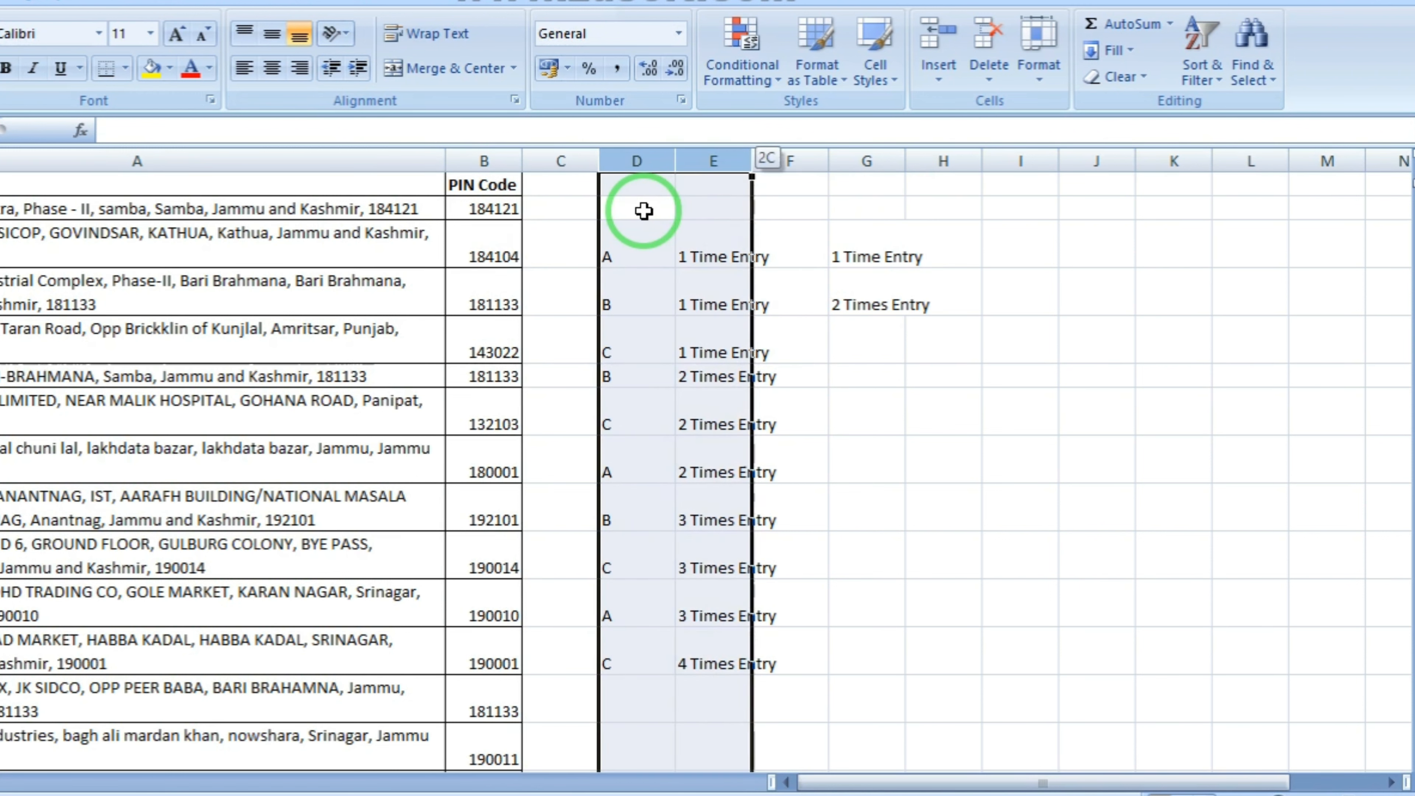
{"action": "key", "text": "Delete"}
Step: Enter the formula =COUNTIF(B2:B2,B2) in cell C2 beside the first PIN code
{"action": "key", "text": "Left"}
{"action": "type", "text": "="}
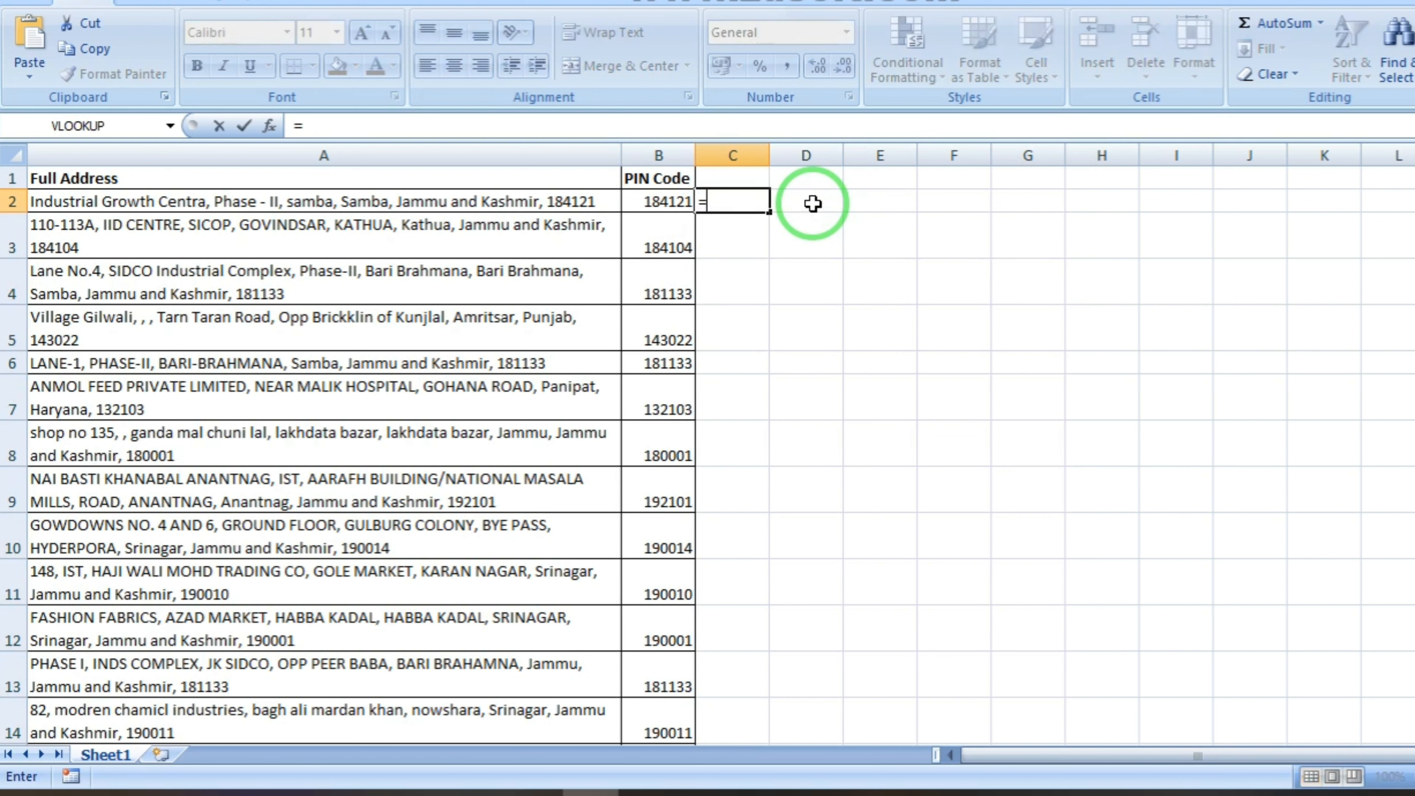
{"action": "type", "text": "countif"}
{"action": "key", "text": "Tab"}
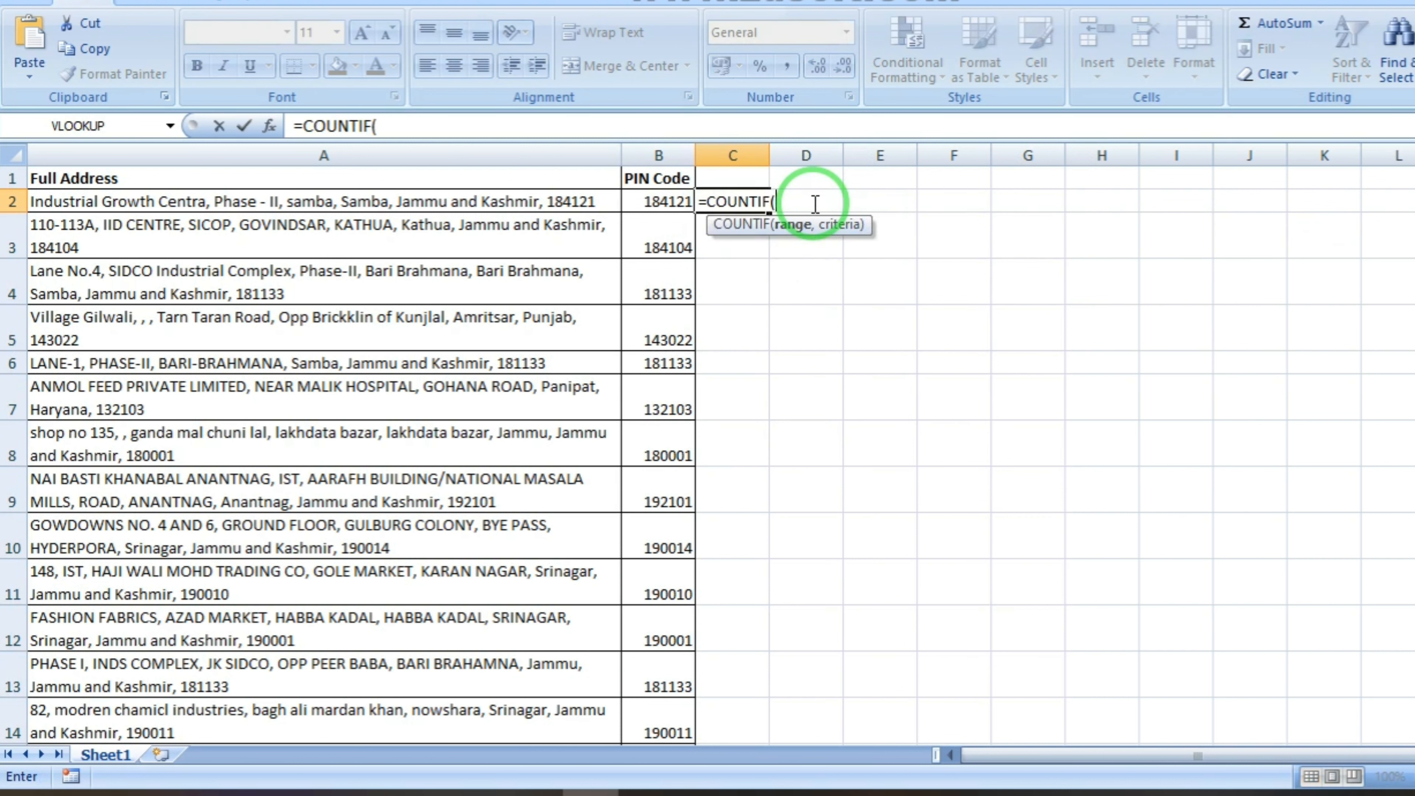
{"action": "left_click", "coordinate": [672, 204]}
{"action": "key", "text": "F8"}
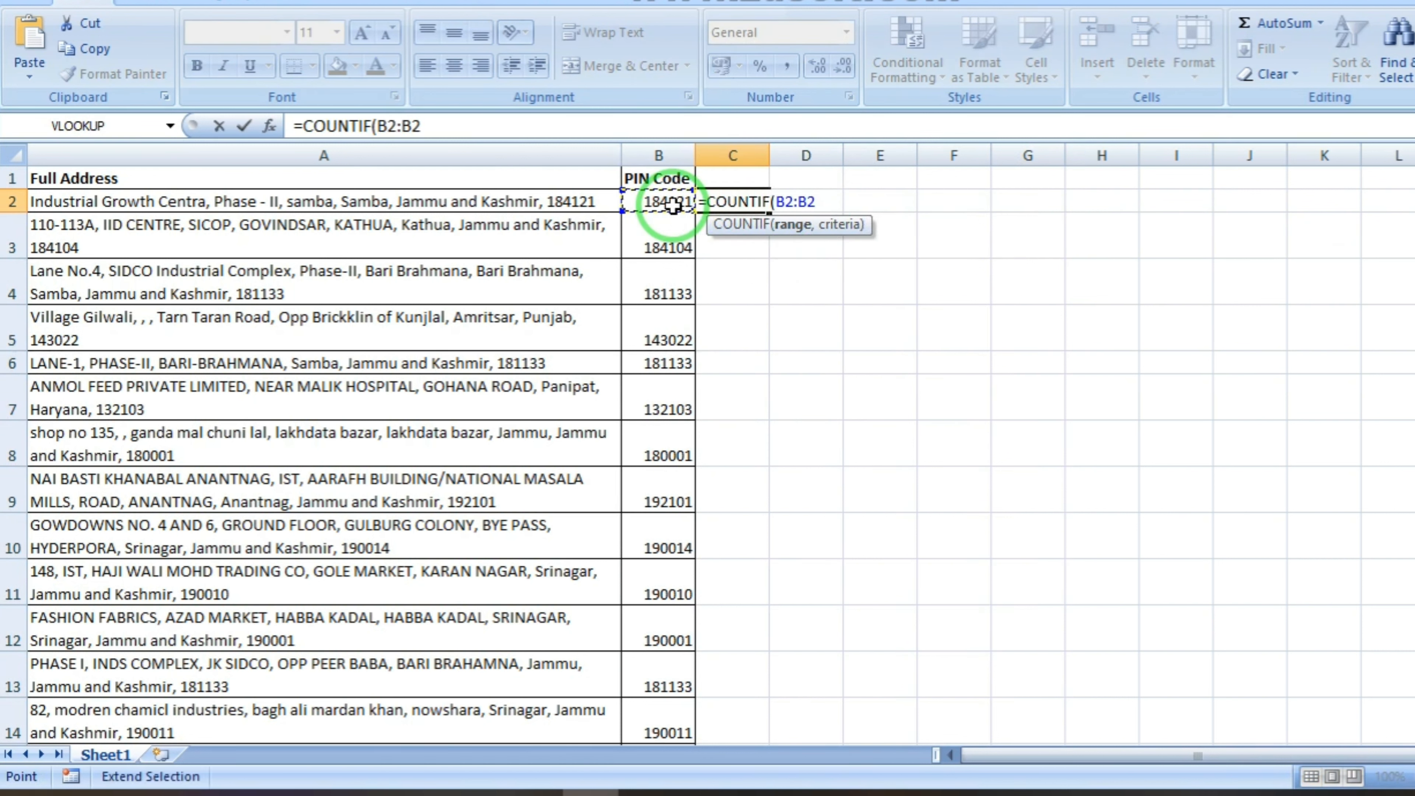
{"action": "type", "text": ",B2"}
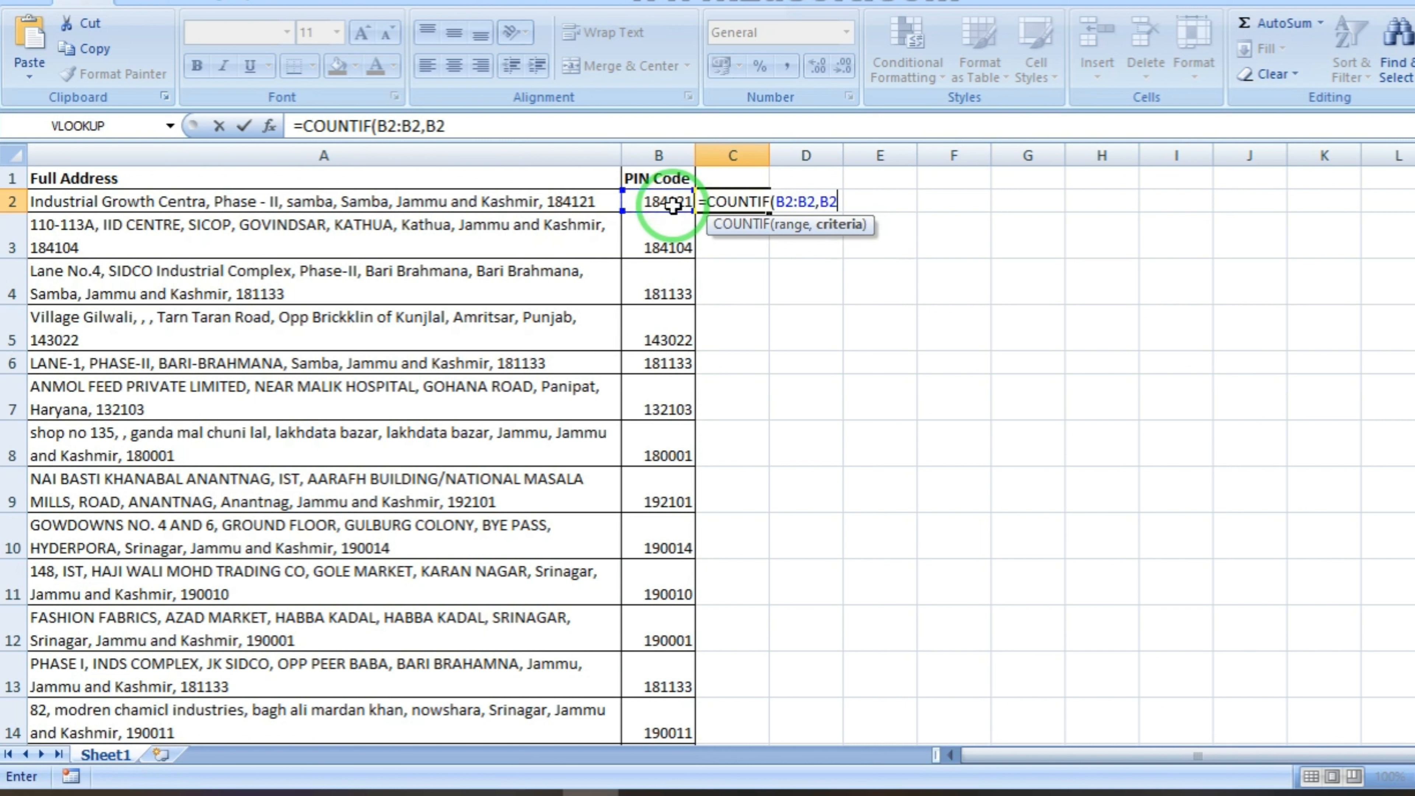
{"action": "key", "text": "Return"}
Step: Edit C2's COUNTIF formula so the range starts at the absolute reference $B$2
{"action": "key", "text": "Up"}
{"action": "key", "text": "F2"}
{"action": "type", "text": "$B"}
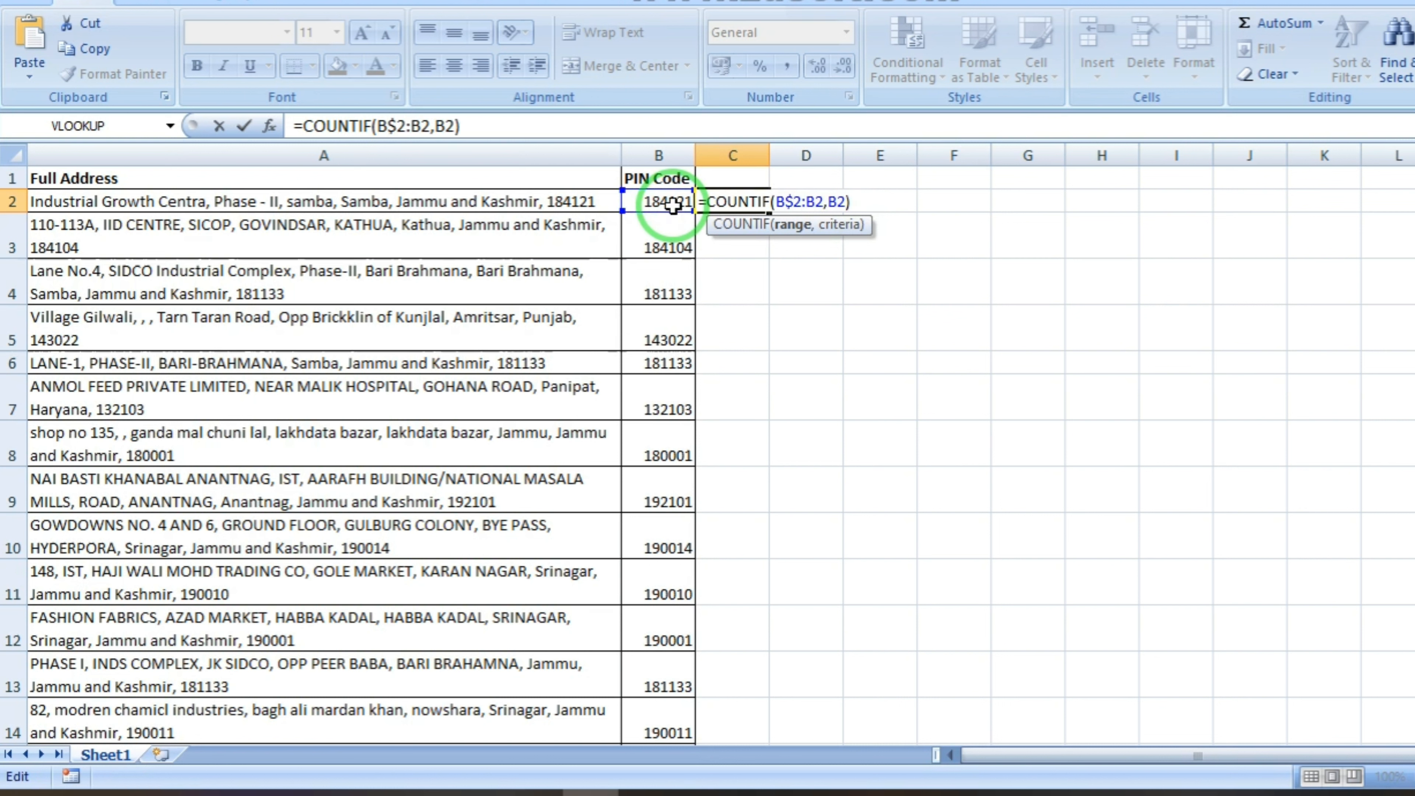
{"action": "type", "text": "$"}
{"action": "key", "text": "Return"}
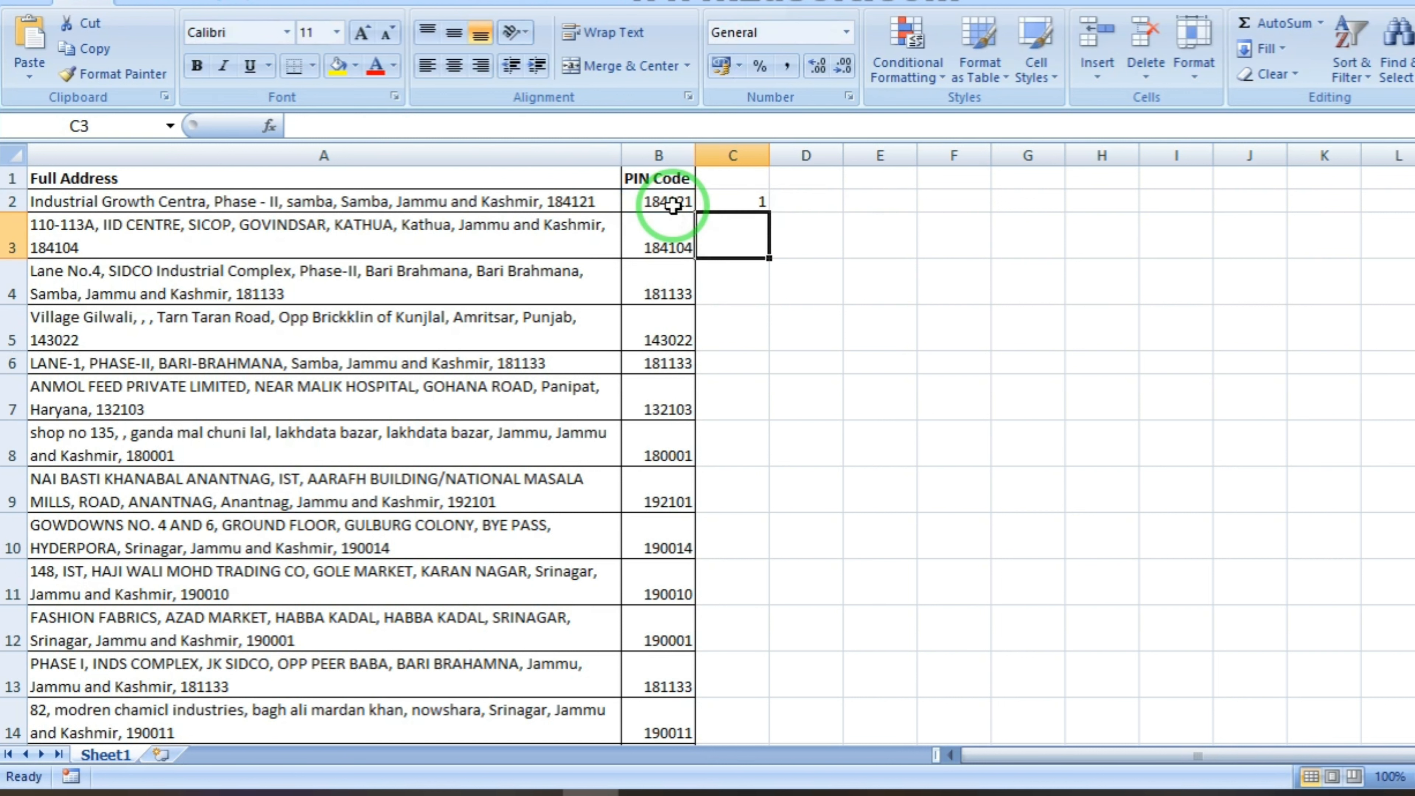
Step: Rewrite C2's formula as an IF whose test is COUNTIF($B$2:B2,B2)=1
{"action": "key", "text": "Up"}
{"action": "key", "text": "F2"}
{"action": "key", "text": "Left"}
{"action": "key", "text": "shift+Left"}
{"action": "key", "text": "shift+Left"}
{"action": "key", "text": "ctrl+shift+Left"}
{"action": "key", "text": "ctrl+shift+Left"}
{"action": "key", "text": "ctrl+shift+Left"}
{"action": "key", "text": "ctrl+c"}
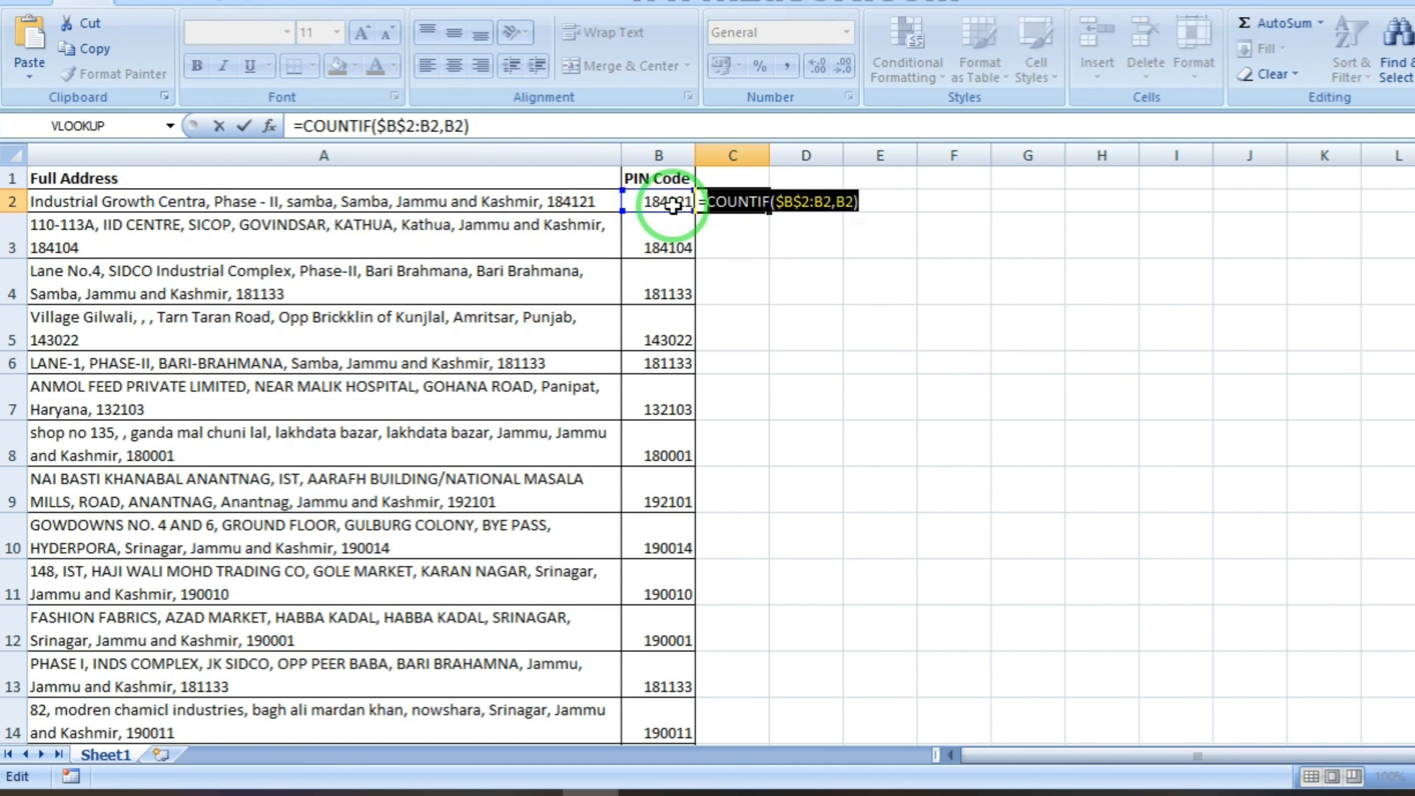
{"action": "key", "text": "BackSpace"}
{"action": "type", "text": "if"}
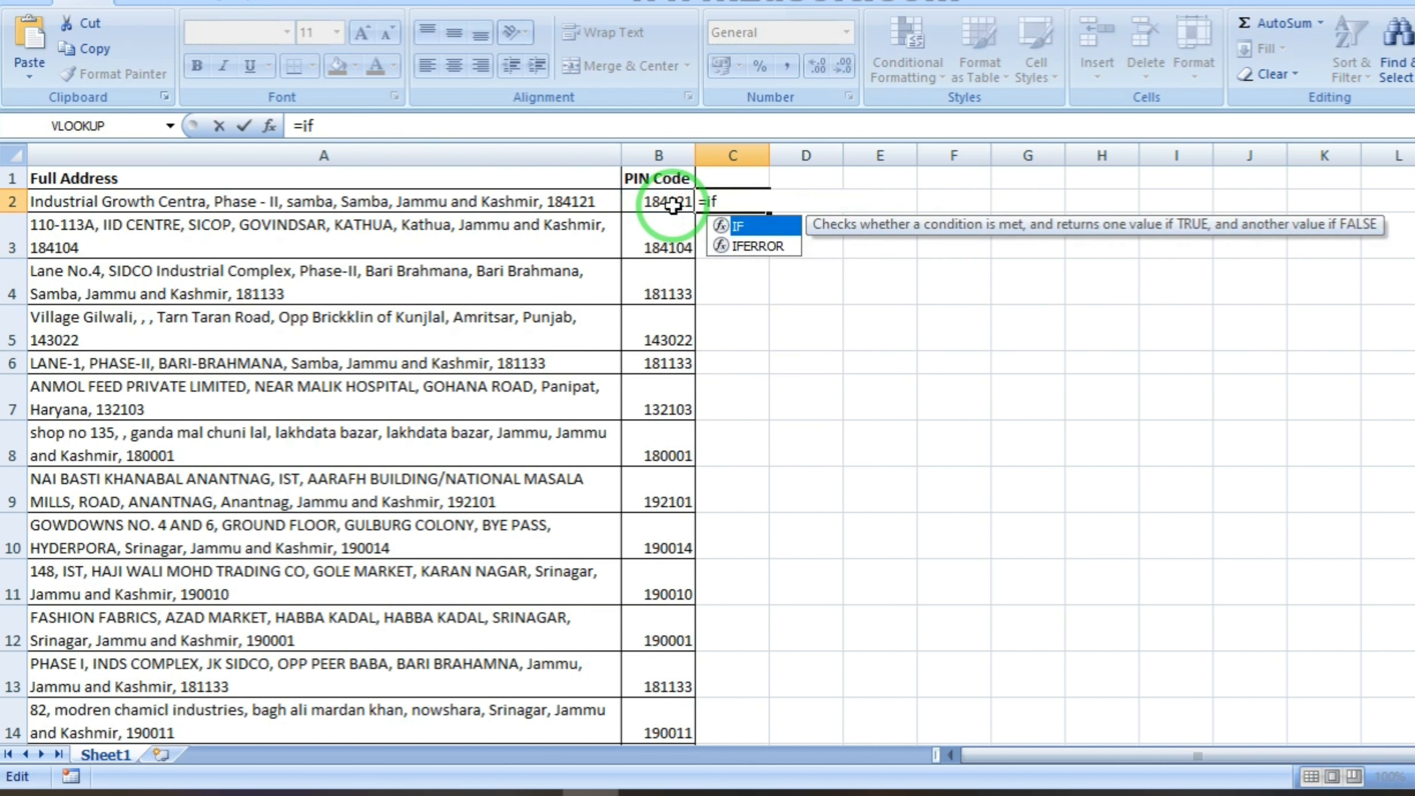
{"action": "key", "text": "Tab"}
{"action": "key", "text": "ctrl+v"}
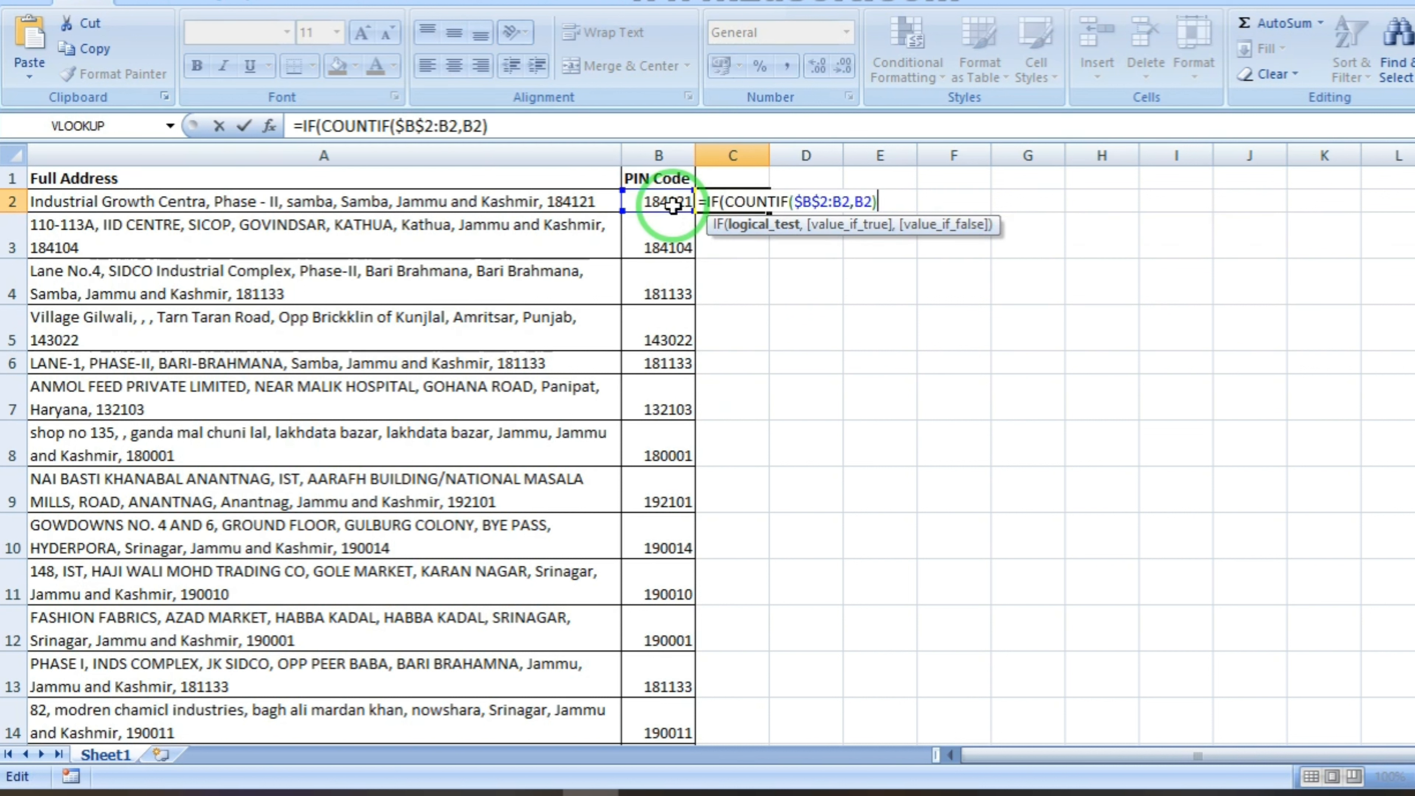
{"action": "type", "text": "=1,"}
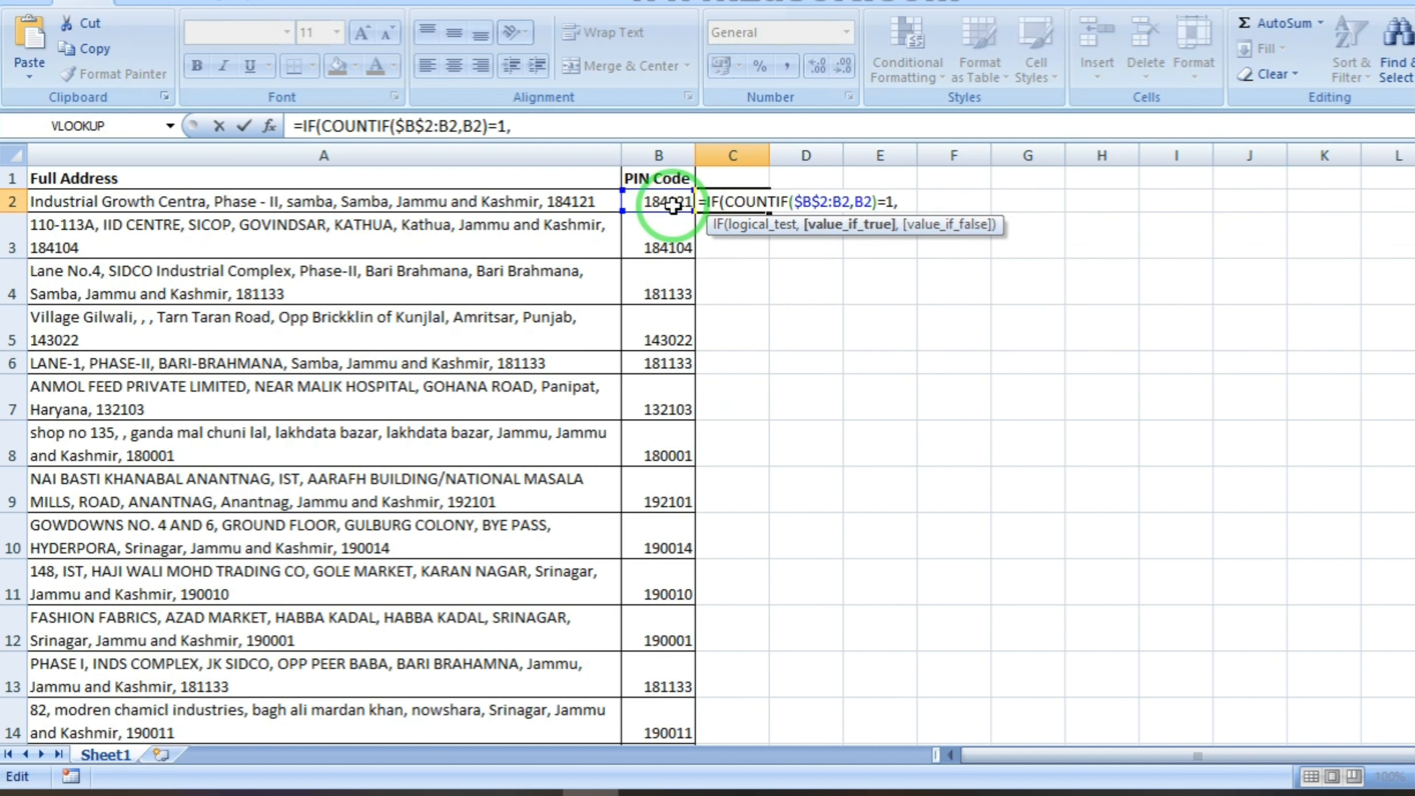
Step: Complete C2's IF with COUNTIF($B$2:B2,B2)&" Time Entry" when true and COUNTIF($B$2:B2,B2)&" Times Entry" when false
{"action": "key", "text": "ctrl+v"}
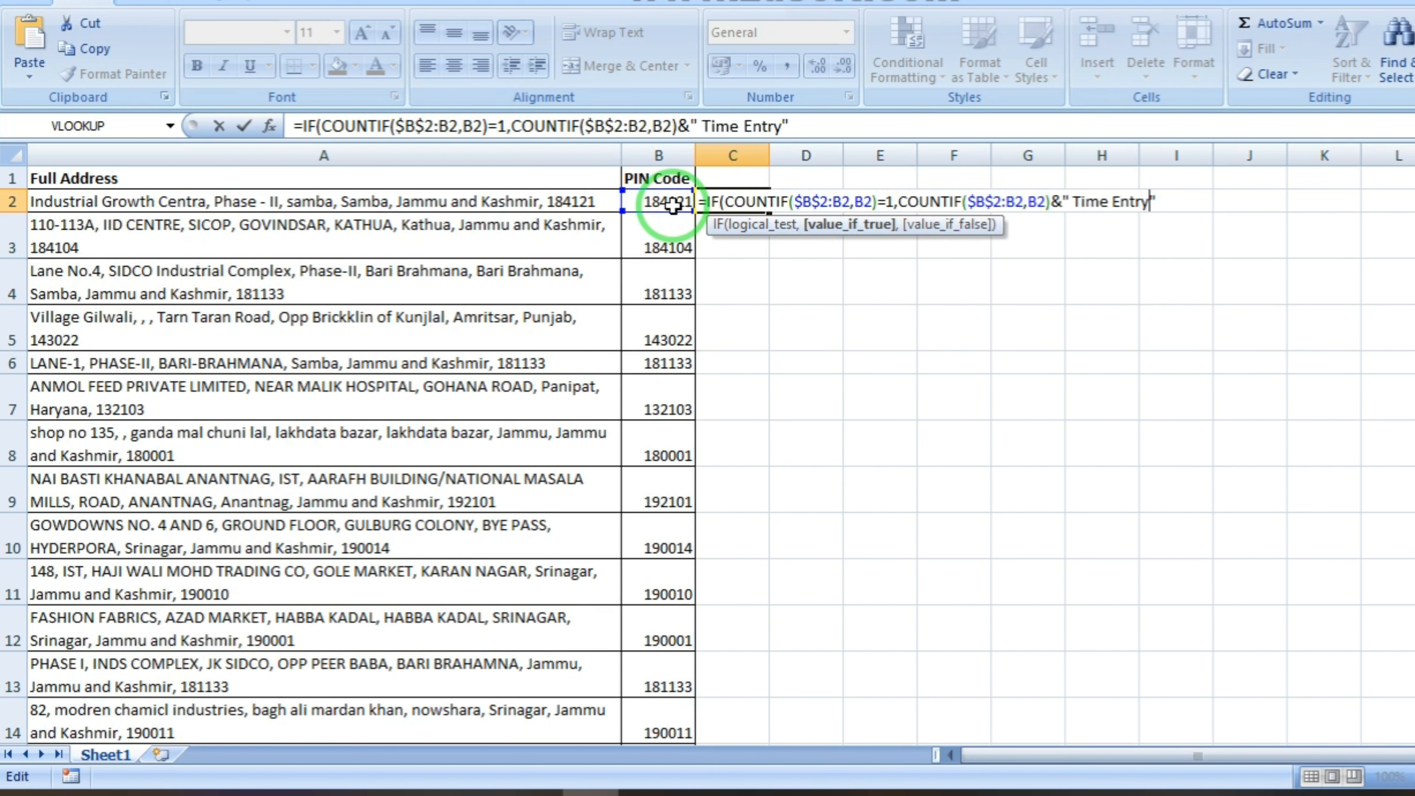
{"action": "type", "text": ","}
{"action": "key", "text": "ctrl+v"}
{"action": "type", "text": "&"}
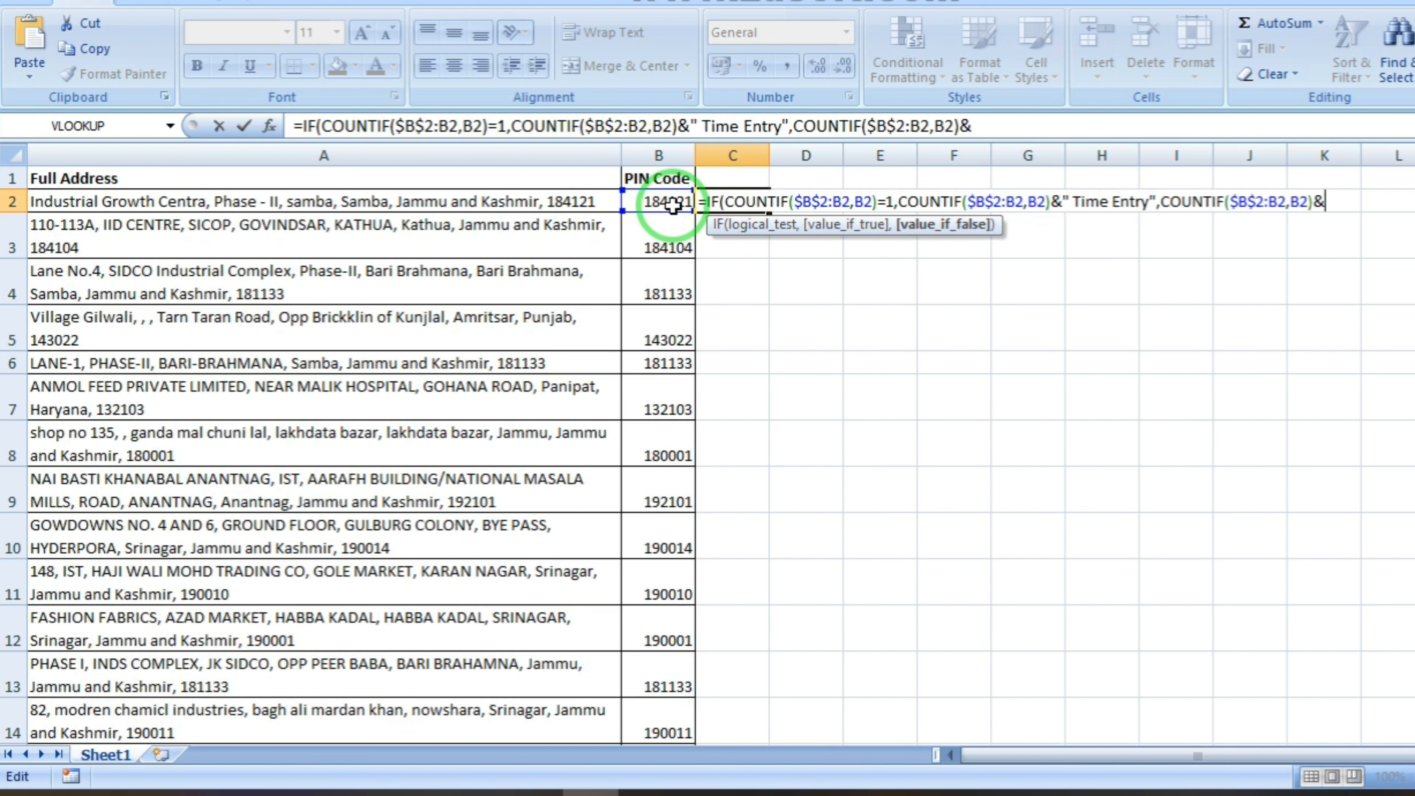
{"action": "type", "text": " time s"}
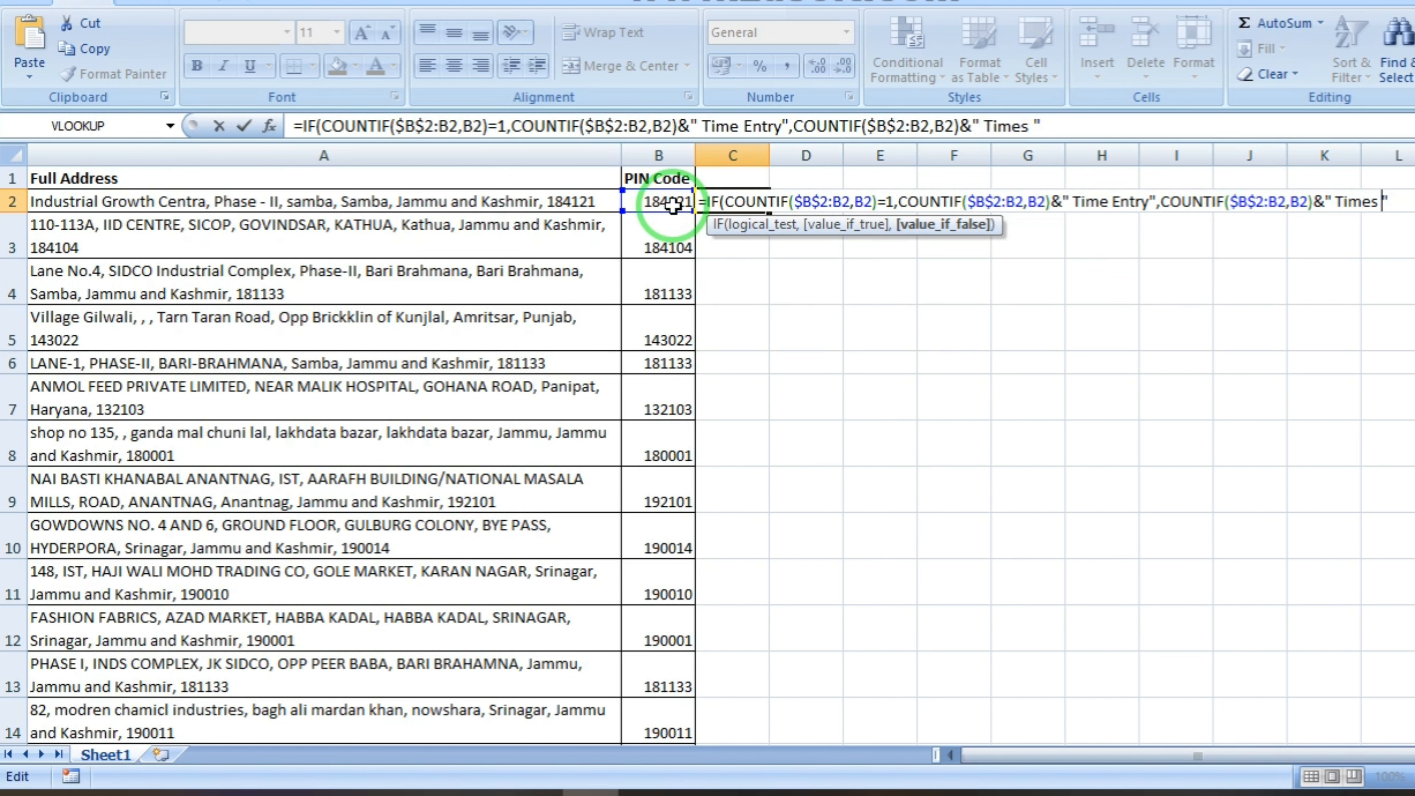
{"action": "type", "text": "Entry"}
{"action": "key", "text": "Return"}
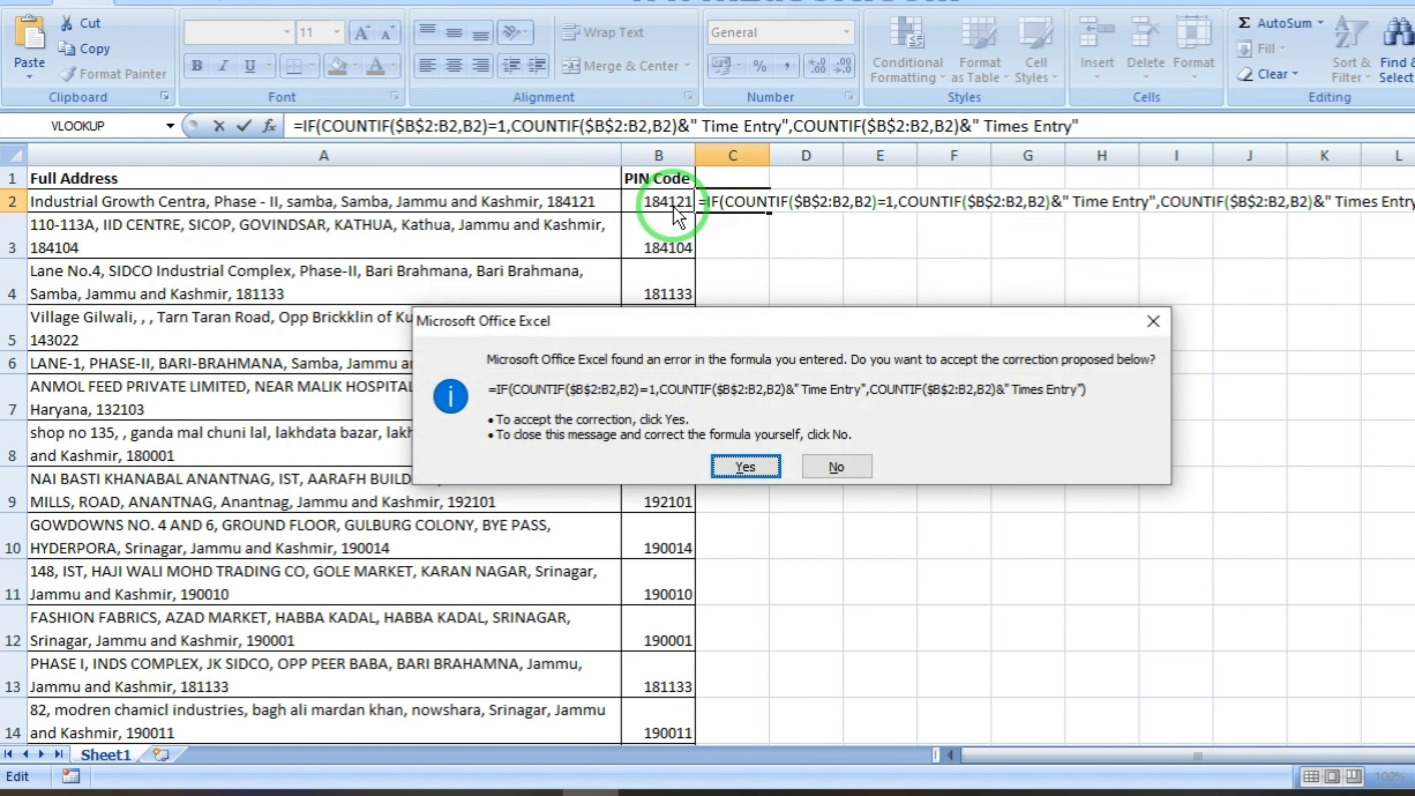
{"action": "key", "text": "Return"}
Step: Fill C2's IF formula down column C to the last PIN code row and autofit the column's width
{"action": "left_click", "coordinate": [673, 205]}
{"action": "key", "text": "ctrl+End"}
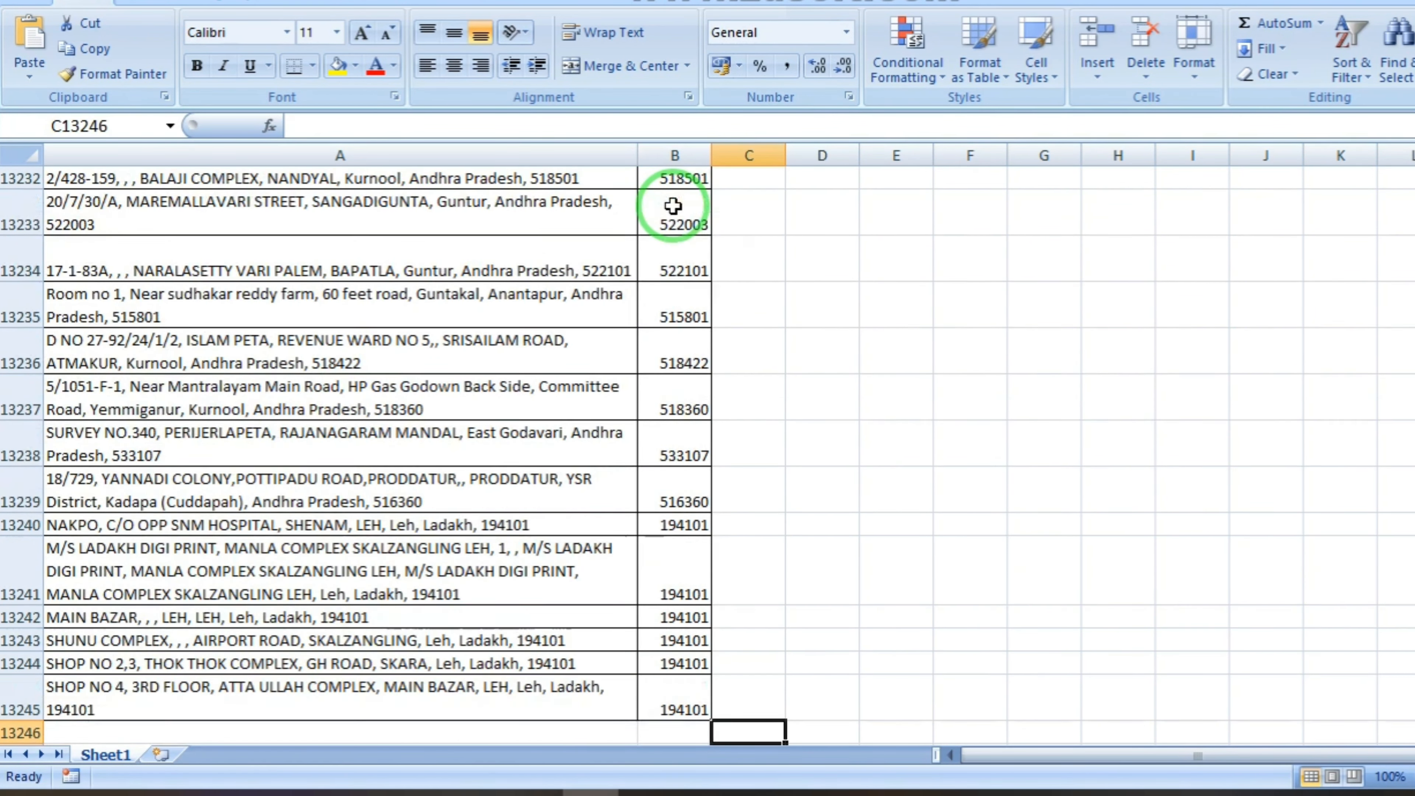
{"action": "key", "text": "ctrl+shift+Up"}
{"action": "key", "text": "ctrl+d"}
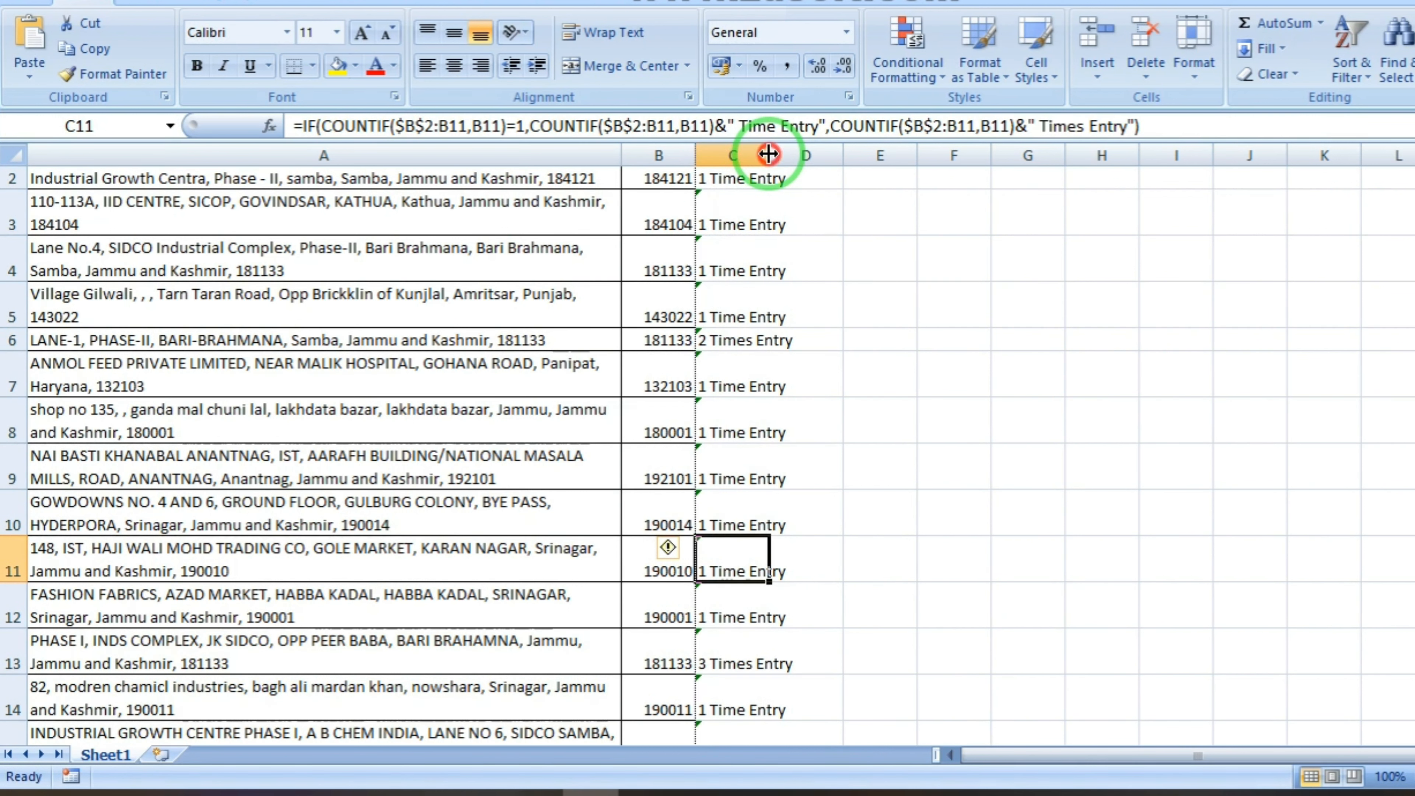
{"action": "double_click", "coordinate": [767, 154]}
Step: Enter the header Count in cell C1 and make it bold
{"action": "left_click", "coordinate": [767, 360]}
{"action": "key", "text": "ctrl+Up"}
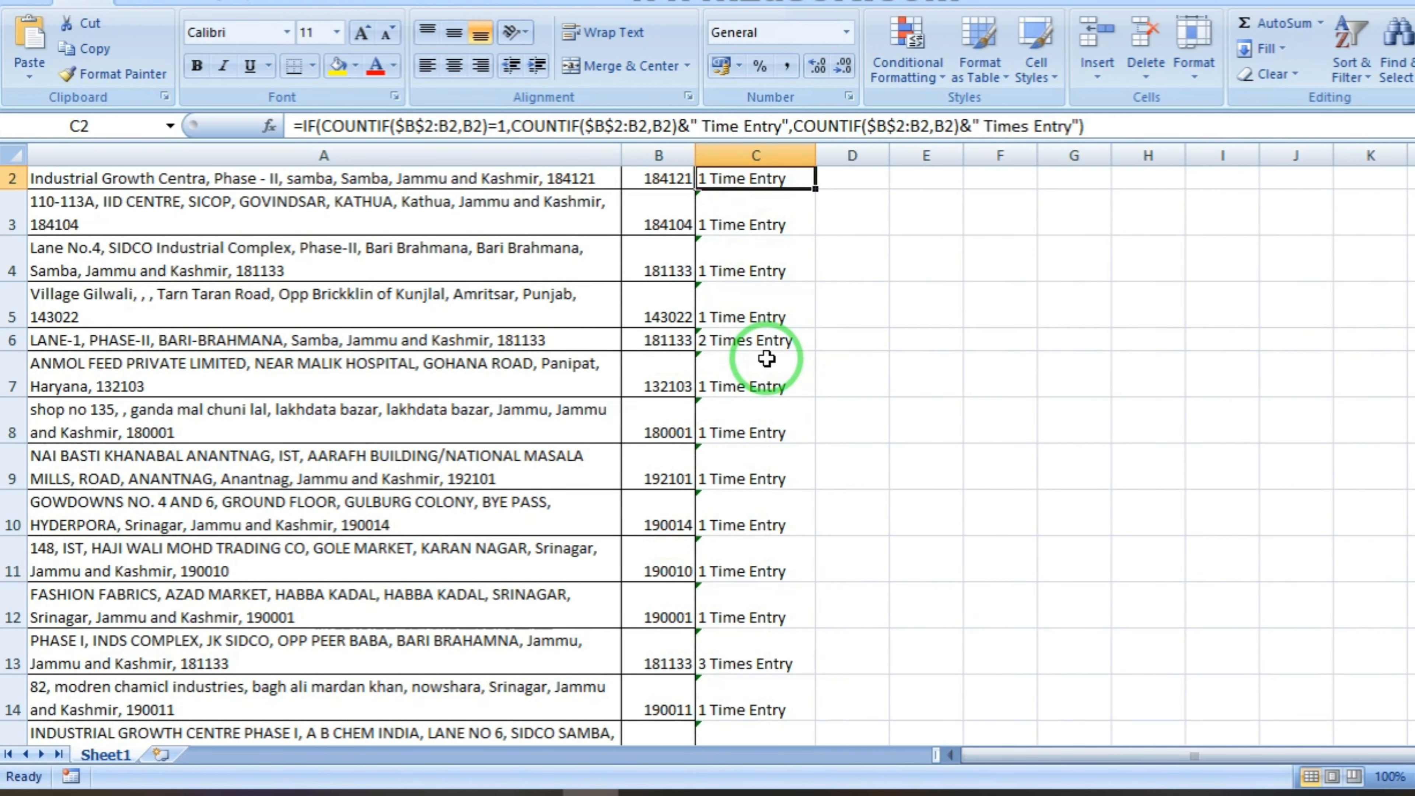
{"action": "key", "text": "Down"}
{"action": "key", "text": "Down"}
{"action": "key", "text": "Down"}
{"action": "key", "text": "Down"}
{"action": "key", "text": "Down"}
{"action": "key", "text": "ctrl+Up"}
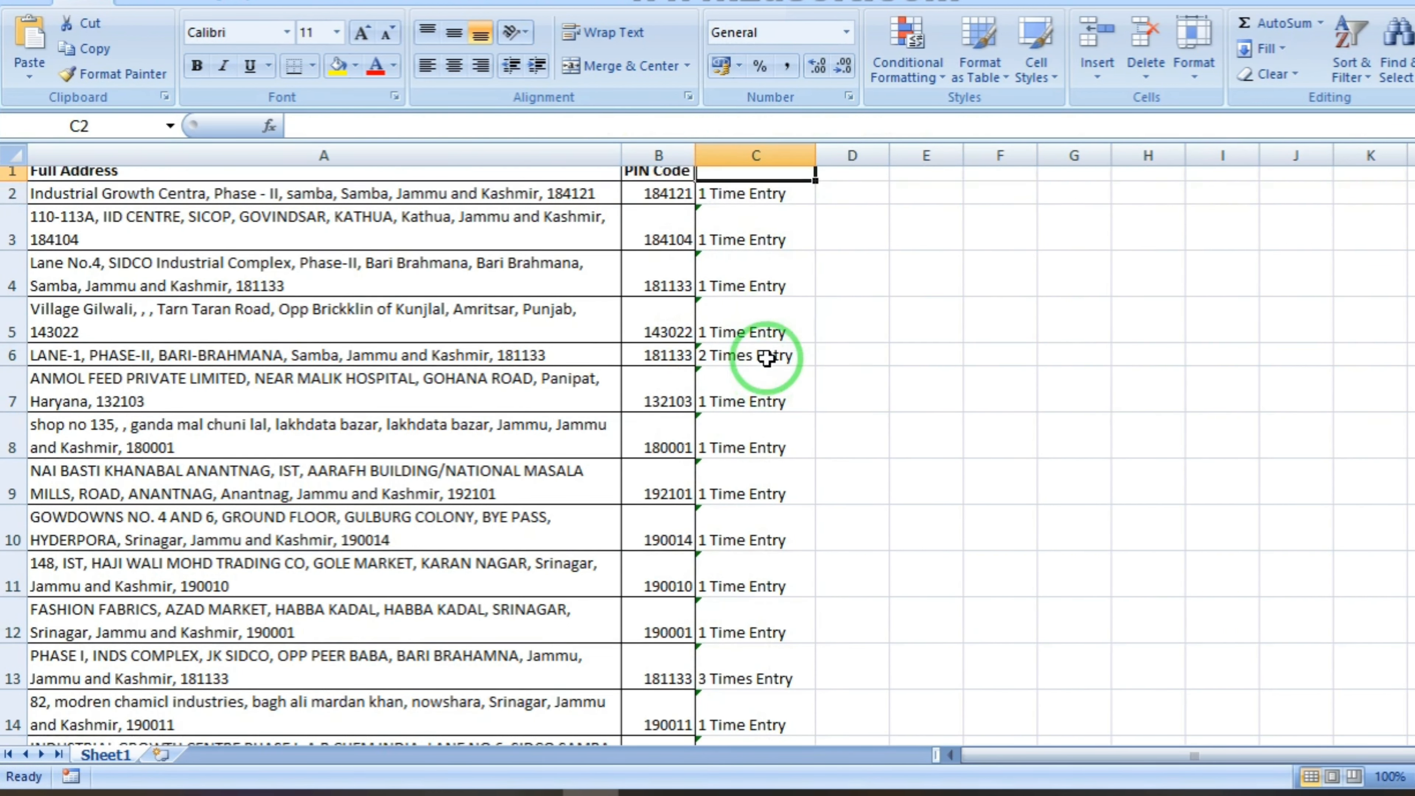
{"action": "key", "text": "Up"}
{"action": "type", "text": "Cou"}
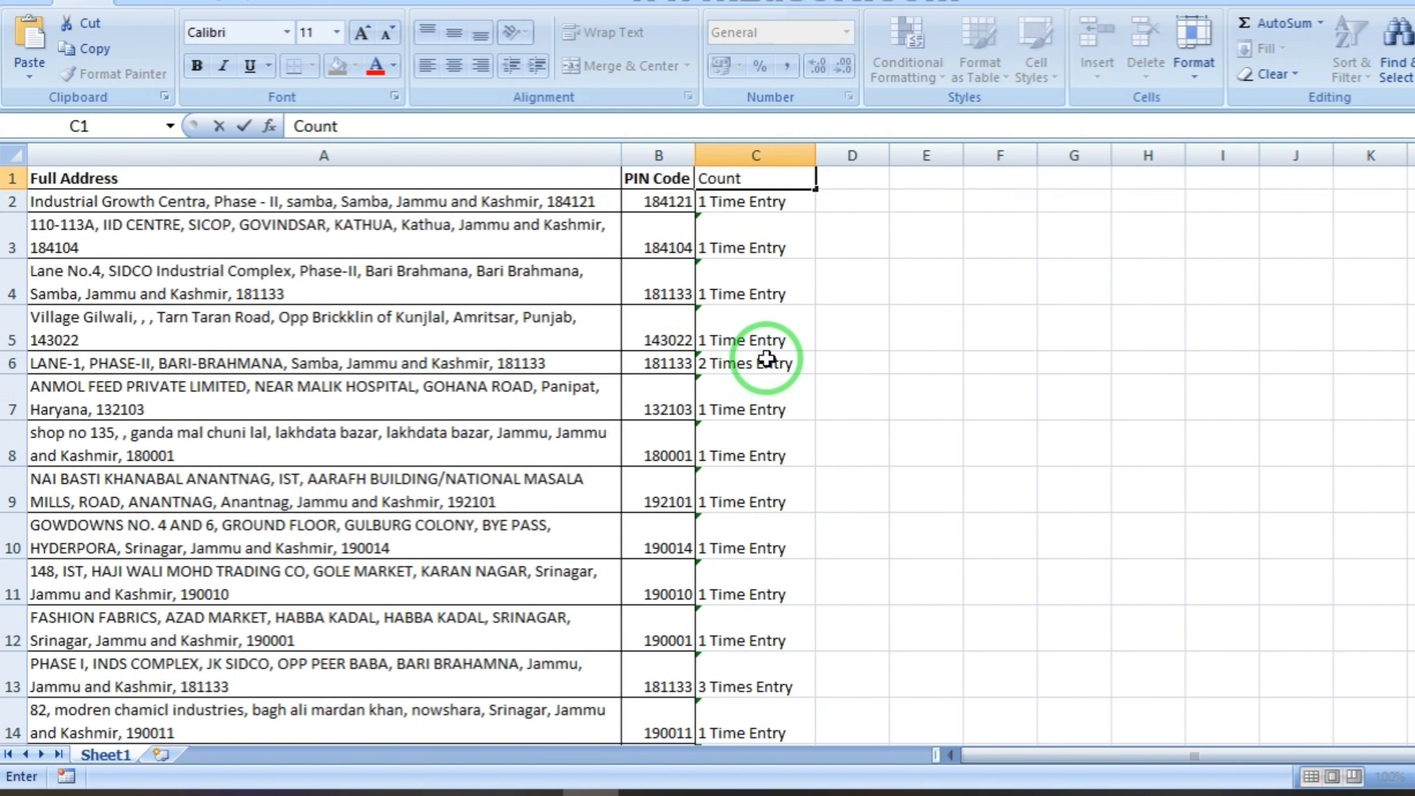
{"action": "key", "text": "Return"}
{"action": "key", "text": "Up"}
{"action": "key", "text": "ctrl+b"}
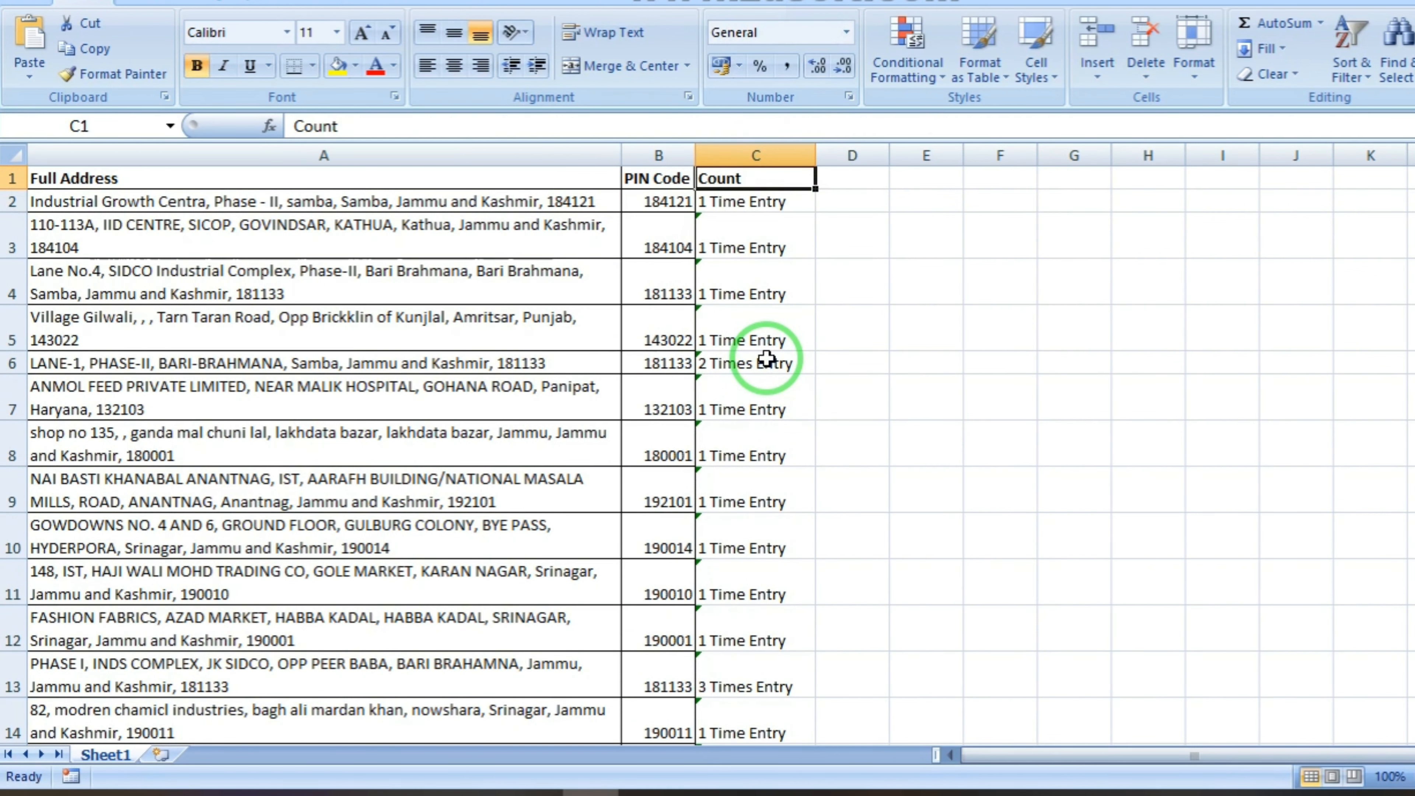
Step: Turn on filters for the header row A1:C1
{"action": "key", "text": "shift+Left"}
{"action": "key", "text": "shift+Left"}
{"action": "key", "text": "ctrl+shift+l"}
Step: Examine the occurrence values listed in the Count column's filter
{"action": "key", "text": "alt+Down"}
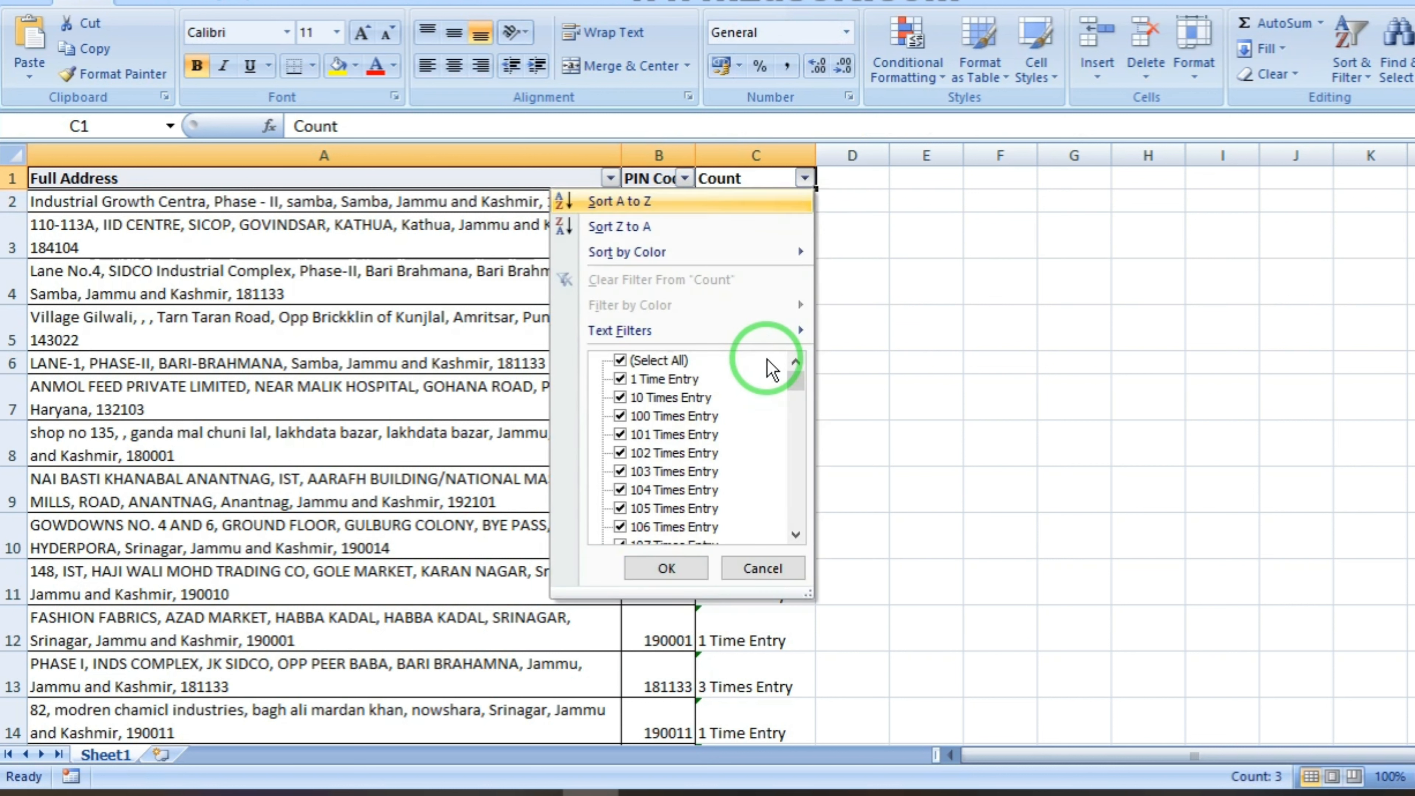
{"action": "key", "text": "Down"}
{"action": "key", "text": "Down"}
{"action": "key", "text": "Down"}
{"action": "key", "text": "Down"}
{"action": "key", "text": "Down"}
{"action": "key", "text": "Down"}
{"action": "key", "text": "Down"}
{"action": "key", "text": "Down"}
{"action": "key", "text": "Down"}
{"action": "key", "text": "Down"}
{"action": "key", "text": "Down"}
{"action": "key", "text": "Down"}
{"action": "key", "text": "Down"}
{"action": "key", "text": "Down"}
{"action": "key", "text": "Down"}
{"action": "key", "text": "Down"}
{"action": "key", "text": "Down"}
{"action": "key", "text": "Down"}
{"action": "key", "text": "Down"}
{"action": "key", "text": "Down"}
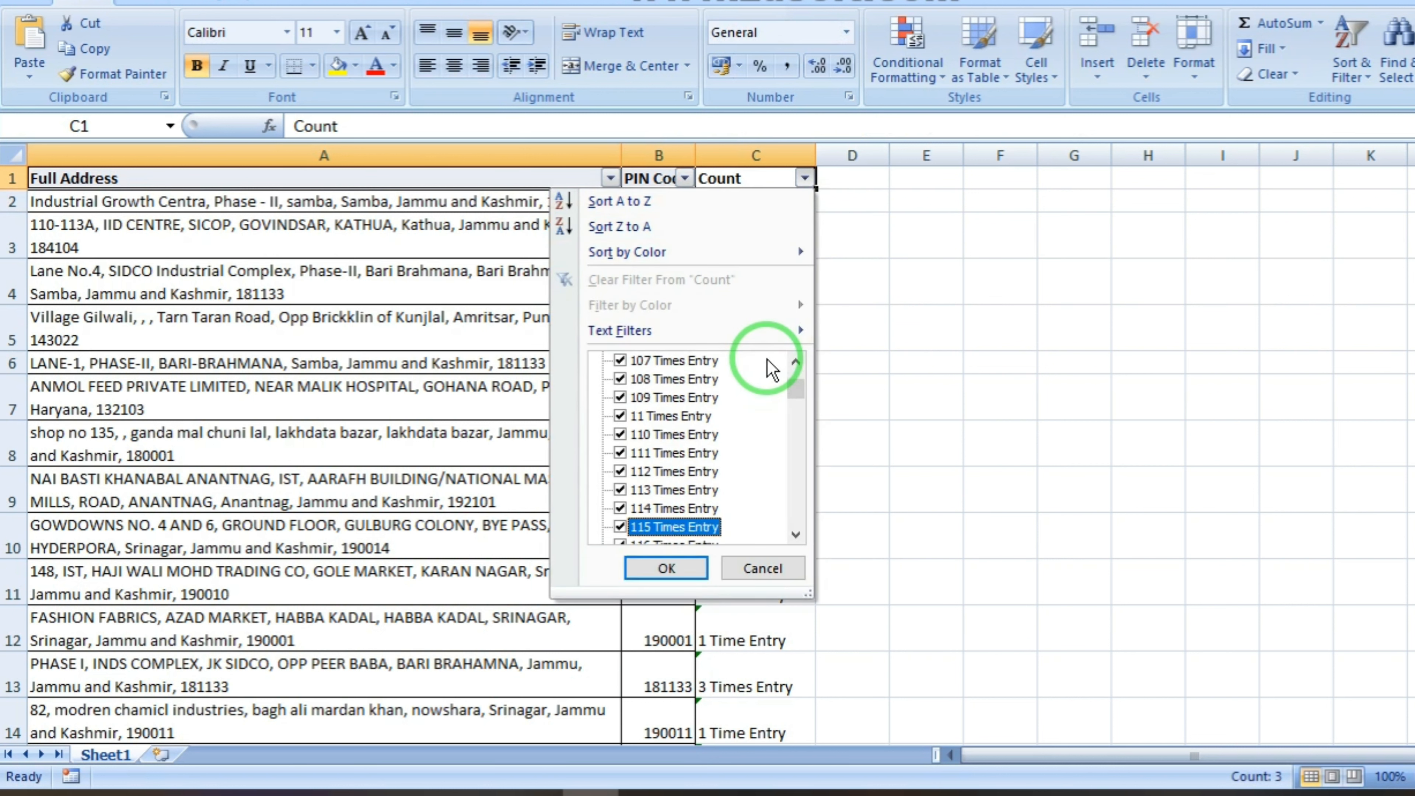
{"action": "key", "text": "Down"}
{"action": "key", "text": "Down"}
{"action": "key", "text": "Down"}
{"action": "key", "text": "Down"}
{"action": "key", "text": "Down"}
{"action": "key", "text": "Down"}
{"action": "key", "text": "Down"}
{"action": "key", "text": "Down"}
{"action": "key", "text": "Down"}
{"action": "key", "text": "Down"}
{"action": "key", "text": "Down"}
{"action": "key", "text": "Down"}
{"action": "key", "text": "Down"}
{"action": "key", "text": "Down"}
{"action": "key", "text": "Down"}
{"action": "key", "text": "Down"}
{"action": "key", "text": "Down"}
{"action": "key", "text": "Down"}
{"action": "key", "text": "Down"}
{"action": "key", "text": "Down"}
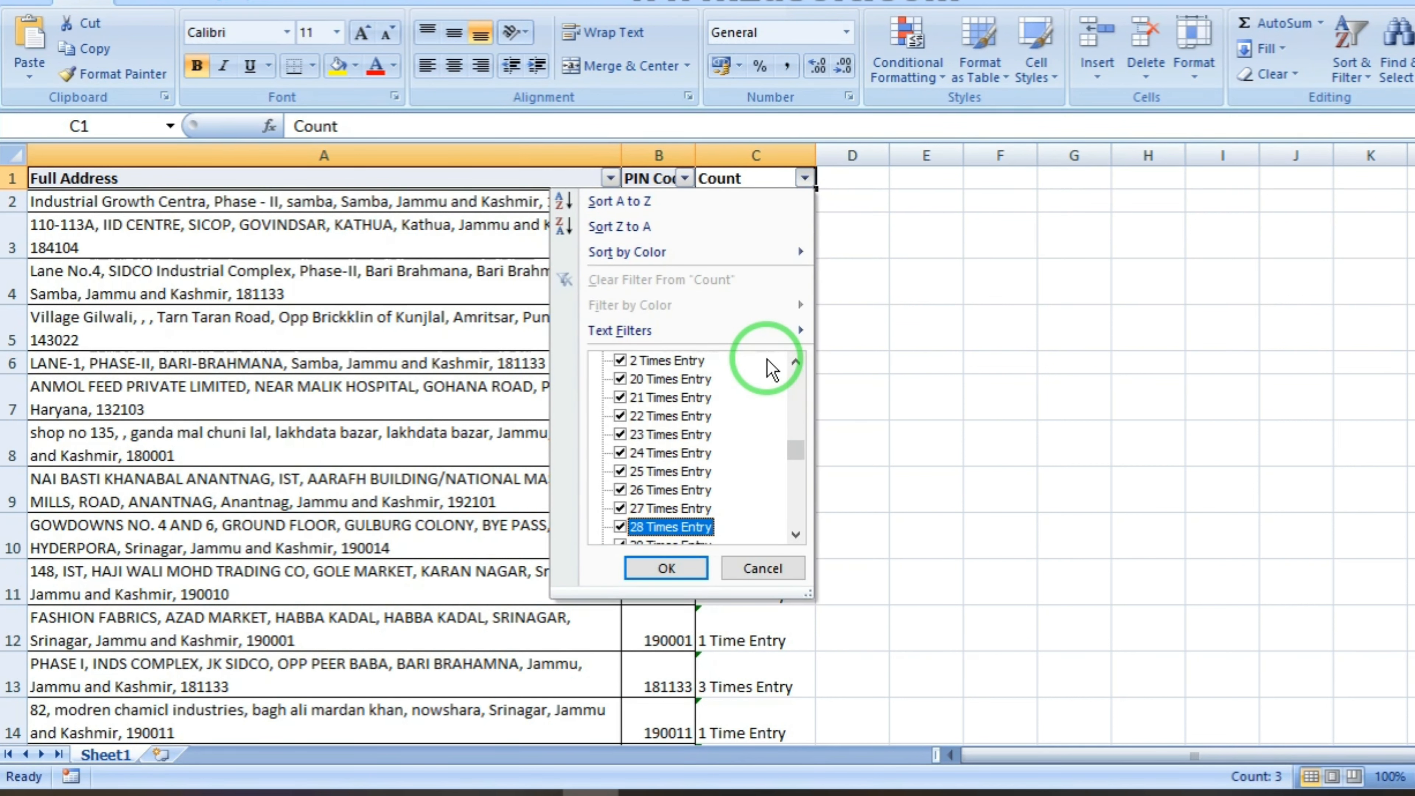
{"action": "key", "text": "Down"}
{"action": "key", "text": "Down"}
{"action": "key", "text": "Down"}
{"action": "key", "text": "Down"}
{"action": "key", "text": "Down"}
{"action": "key", "text": "Down"}
{"action": "key", "text": "Down"}
{"action": "key", "text": "Down"}
{"action": "key", "text": "Down"}
{"action": "key", "text": "Down"}
{"action": "key", "text": "Down"}
{"action": "key", "text": "Down"}
{"action": "key", "text": "Down"}
{"action": "key", "text": "Down"}
{"action": "key", "text": "Down"}
{"action": "key", "text": "Down"}
{"action": "key", "text": "Down"}
{"action": "key", "text": "Down"}
{"action": "key", "text": "Down"}
{"action": "key", "text": "Down"}
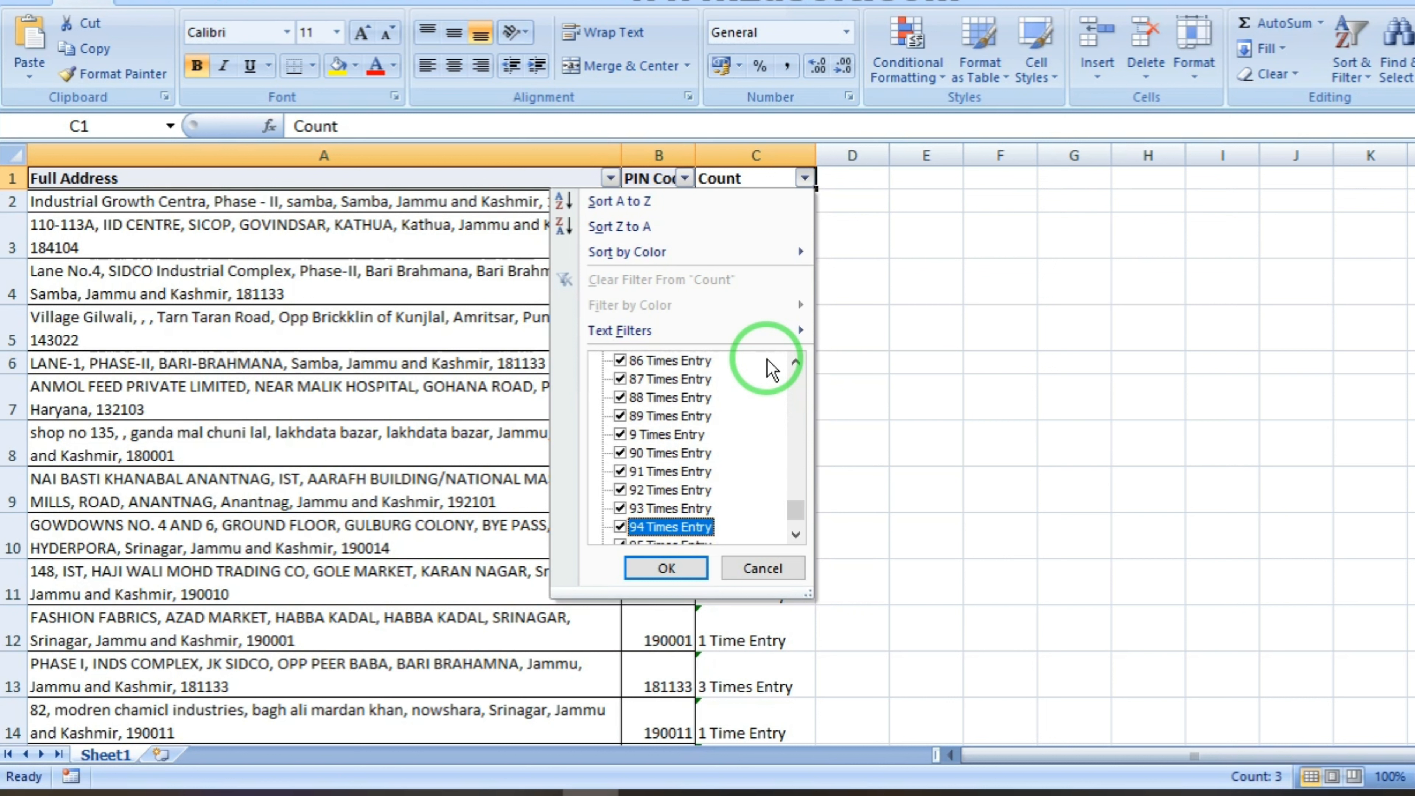
Step: Filter the Count column to show only 103 Times Entry
{"action": "key", "text": "Home"}
{"action": "key", "text": "space"}
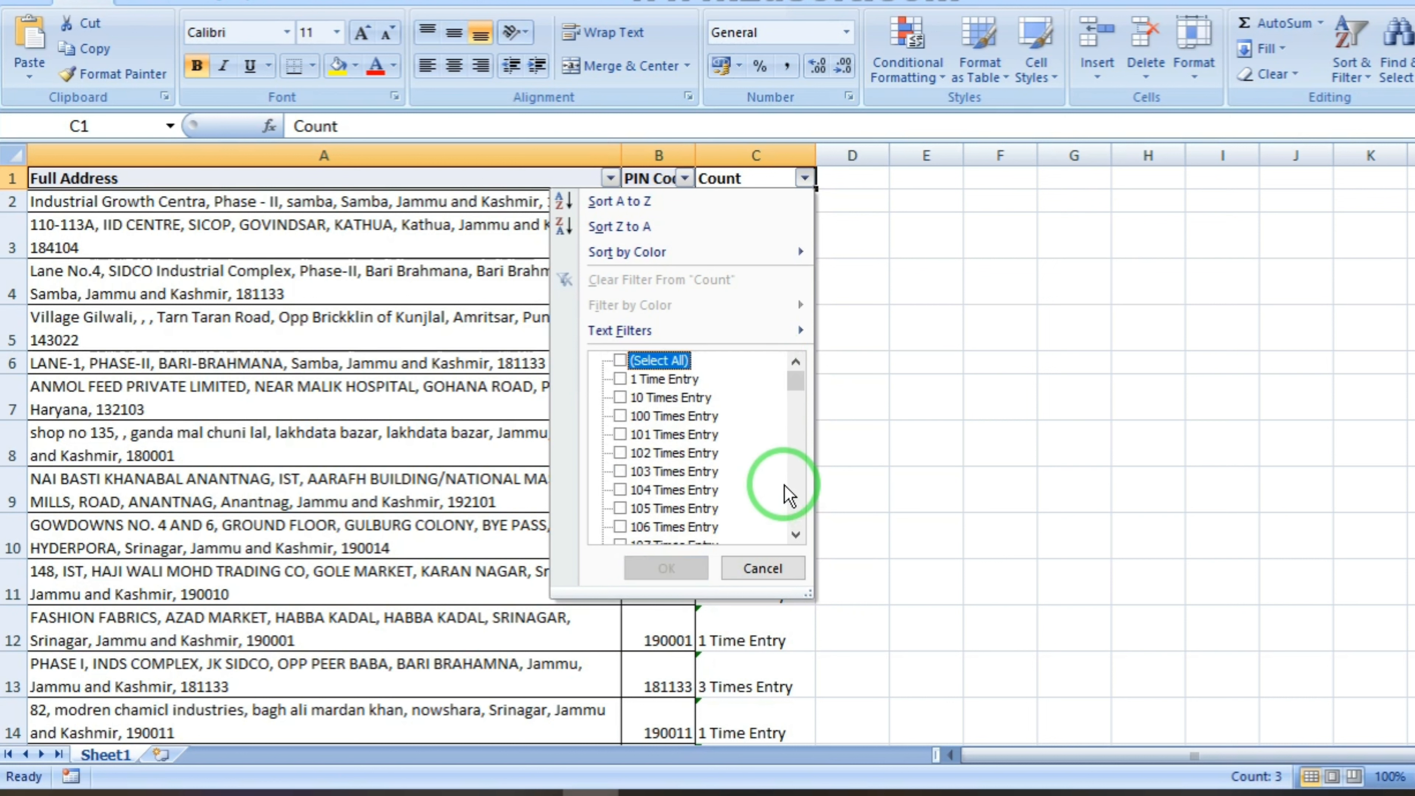
{"action": "left_click", "coordinate": [675, 471]}
{"action": "left_click", "coordinate": [666, 568]}
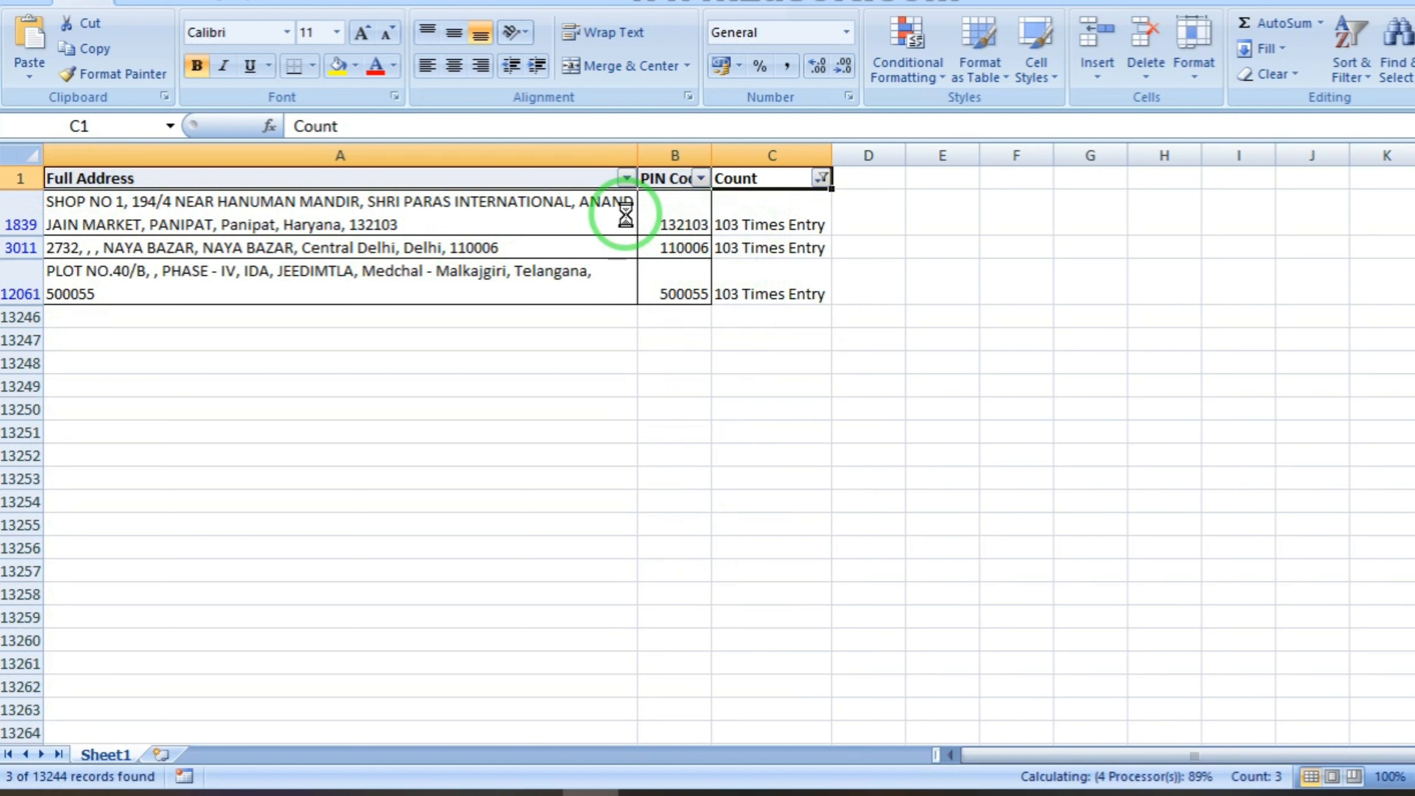
{"action": "left_click", "coordinate": [806, 224]}
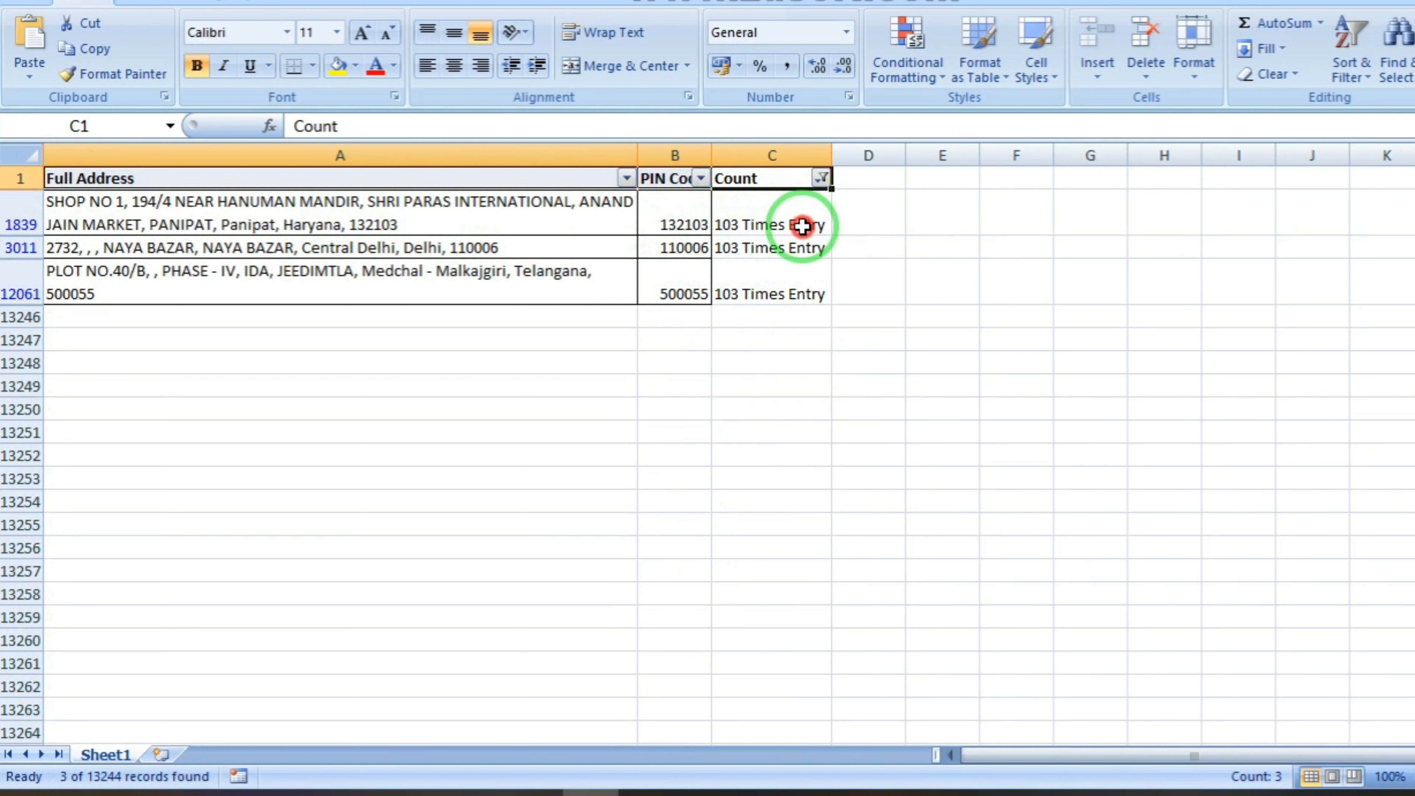
Step: Change the Count filter to include every value except 1 Time Entry
{"action": "left_click", "coordinate": [821, 178]}
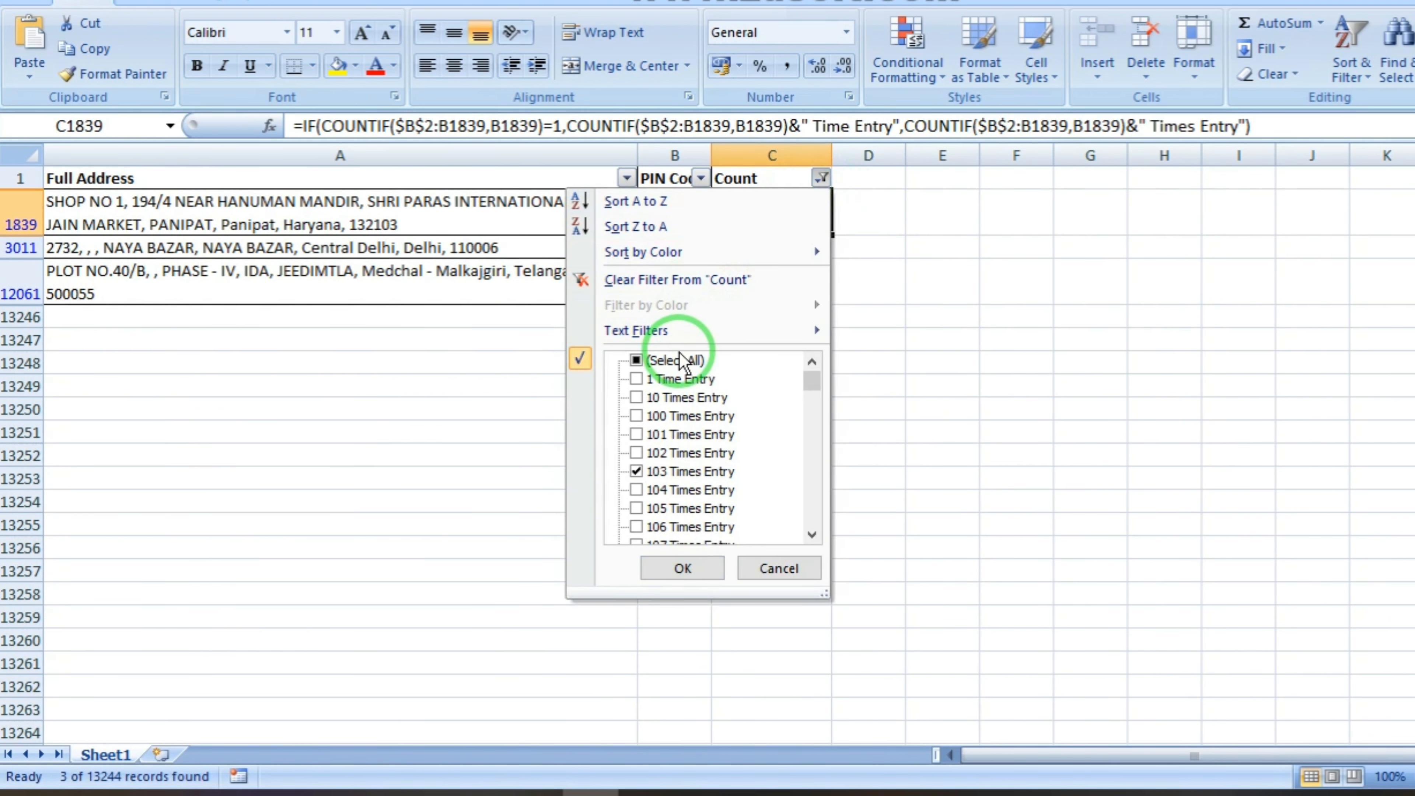
{"action": "left_click", "coordinate": [637, 361]}
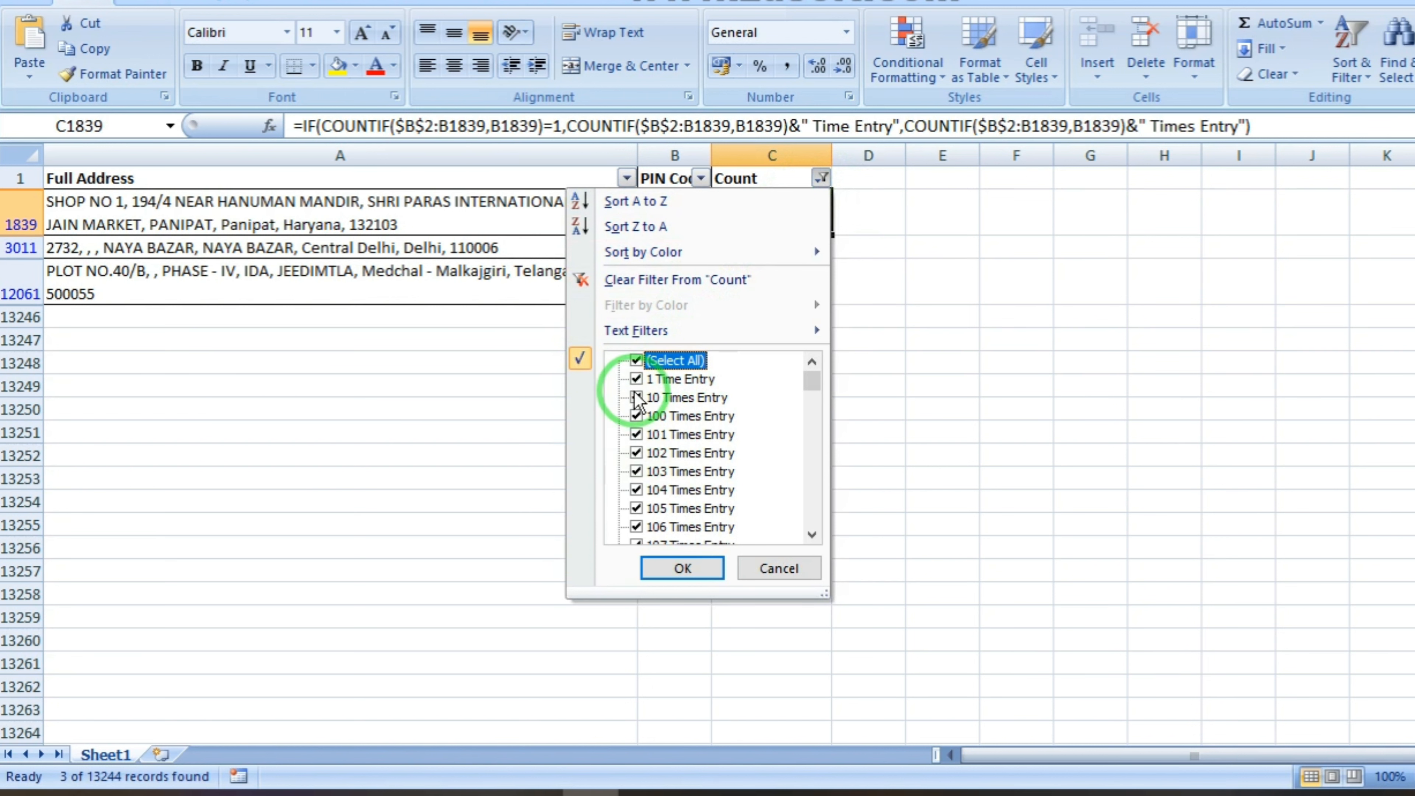
{"action": "left_click", "coordinate": [636, 379]}
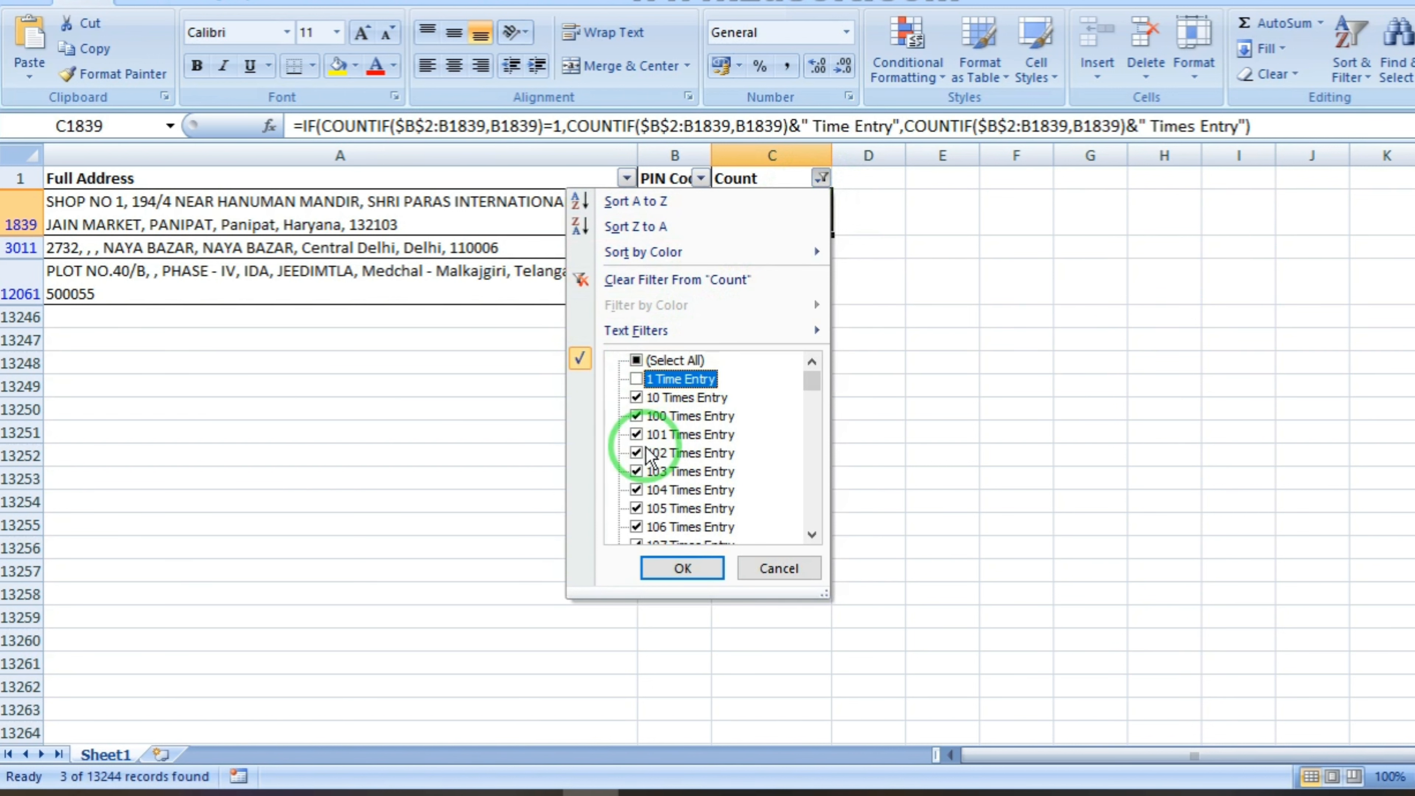
{"action": "left_click", "coordinate": [689, 568]}
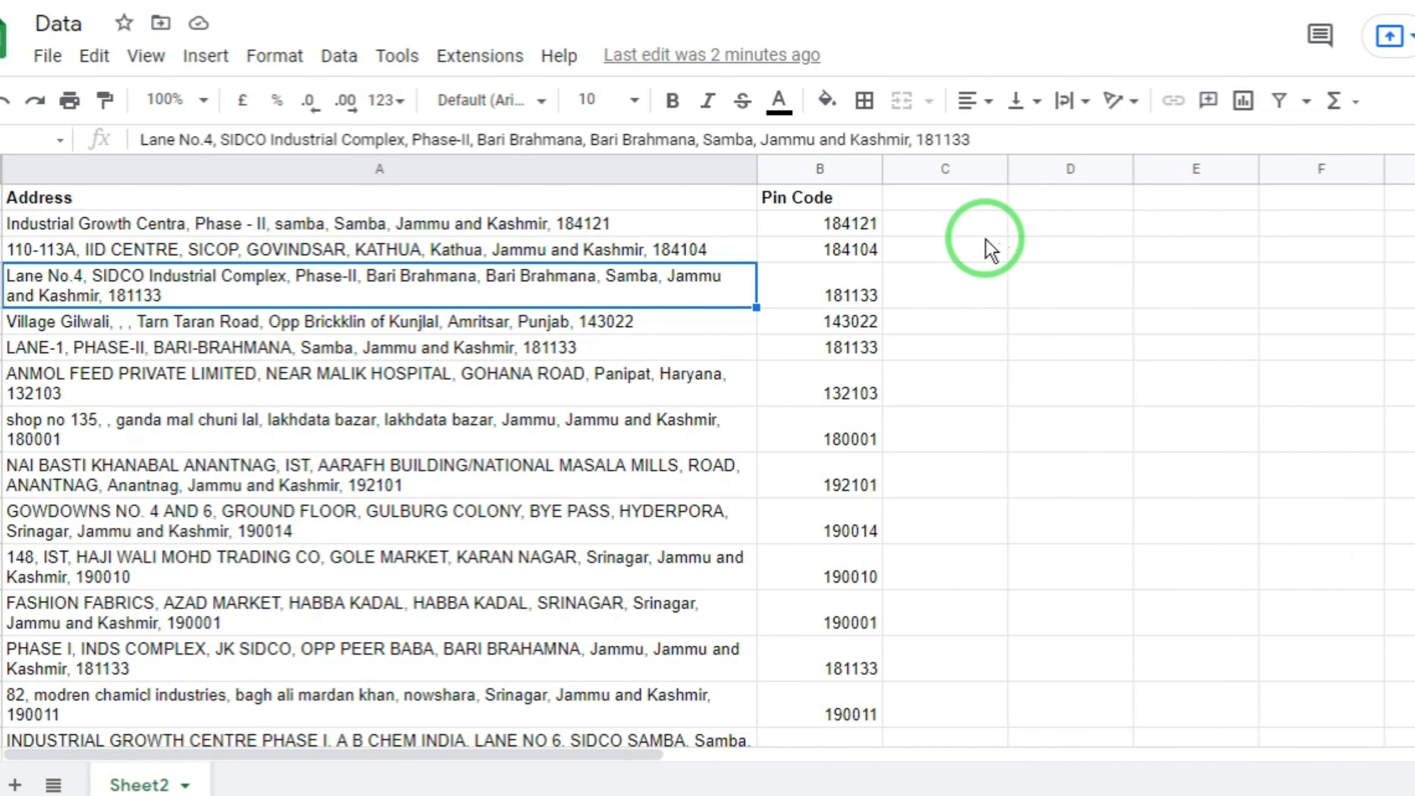
Step: Switch to the Google Sheets file Data and add a new blank sheet
{"action": "left_click", "coordinate": [946, 223]}
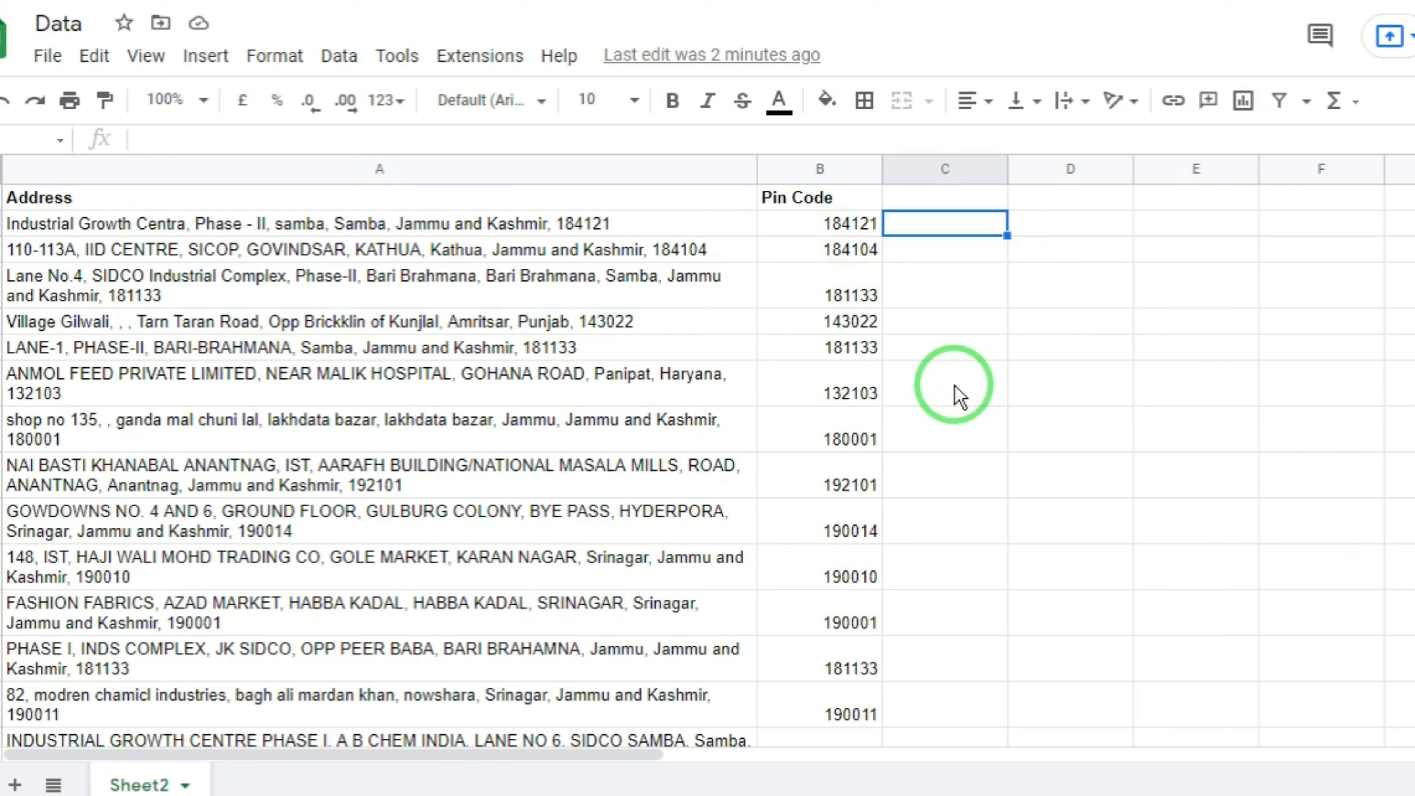
{"action": "left_click", "coordinate": [53, 785]}
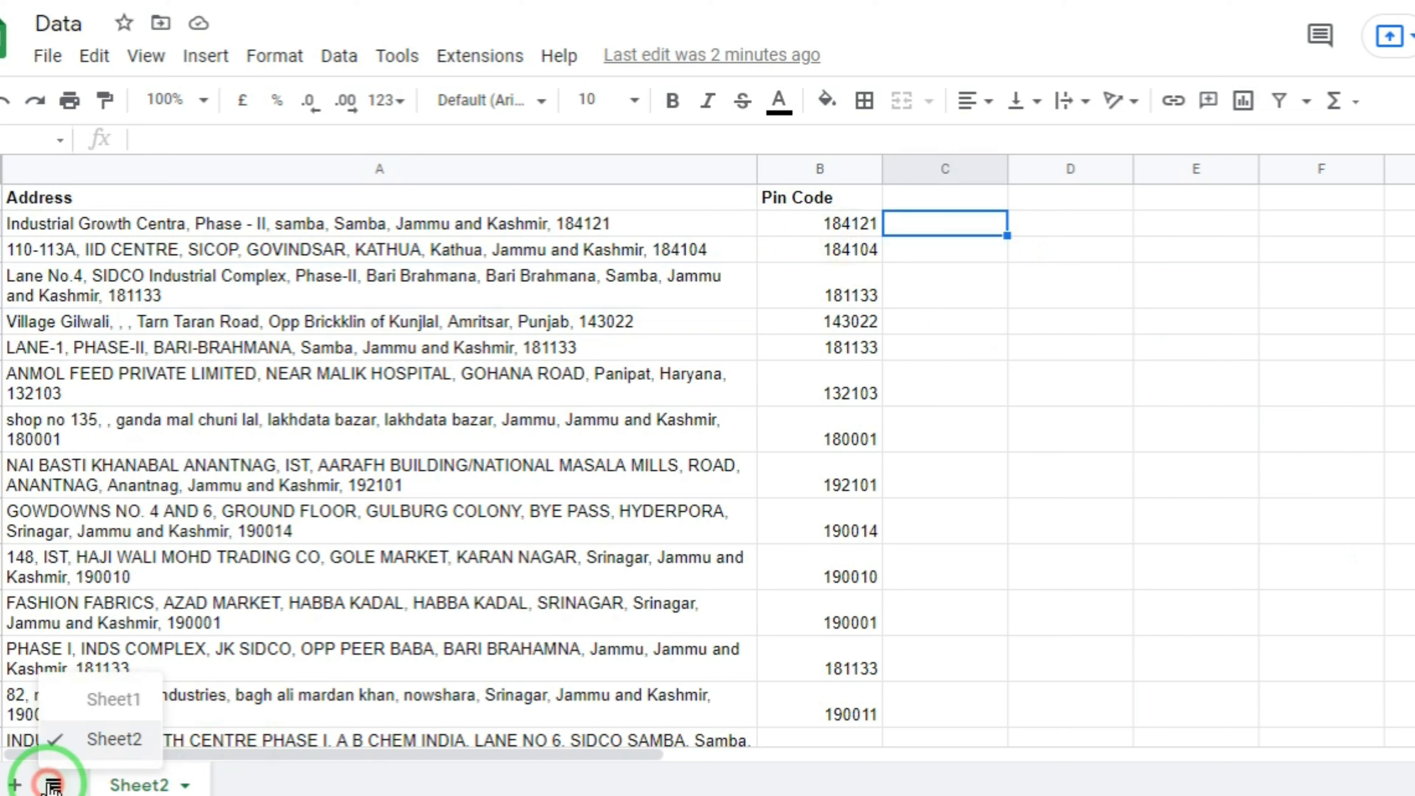
{"action": "left_click", "coordinate": [15, 785]}
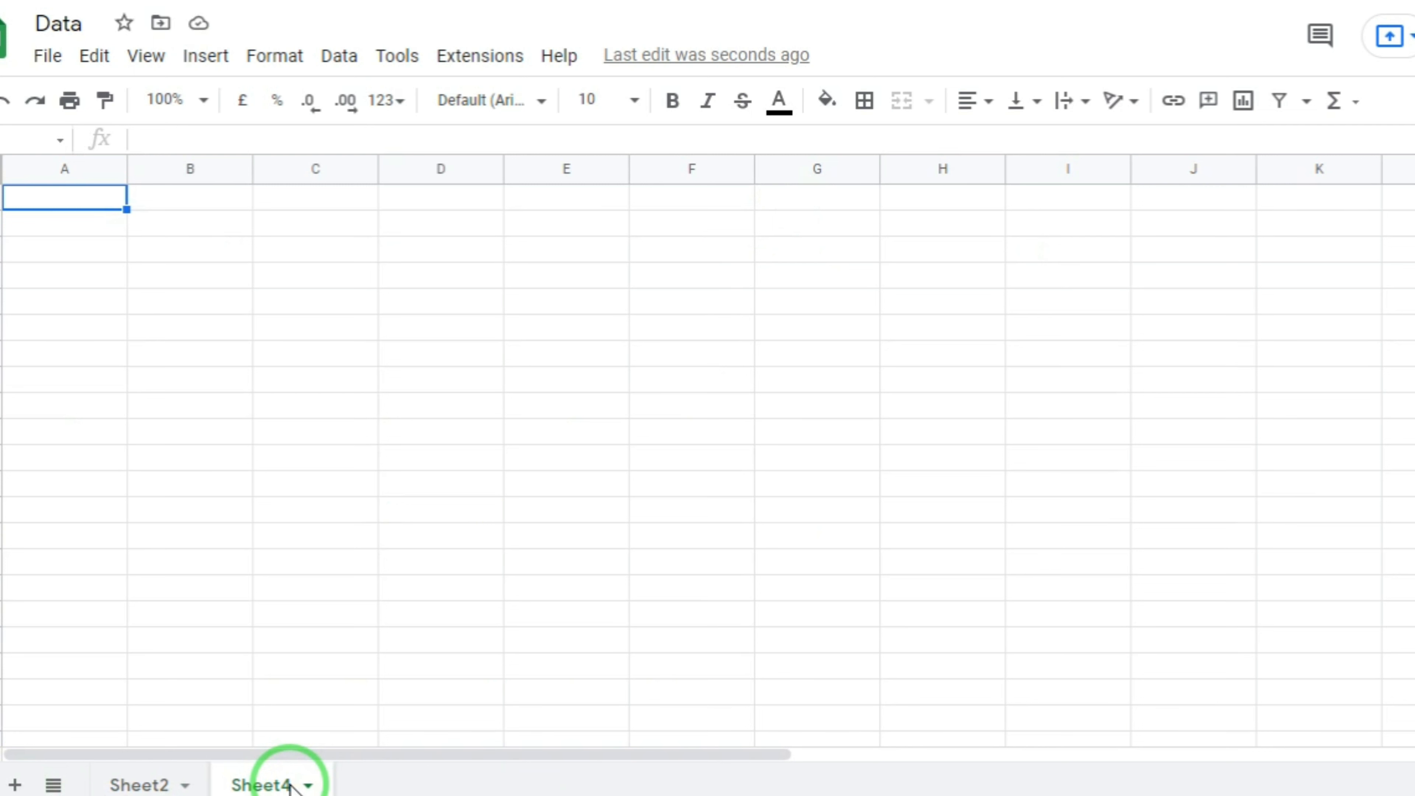
Step: Enter the function names countifs in A1 and row in A2 of the new sheet
{"action": "type", "text": "c"}
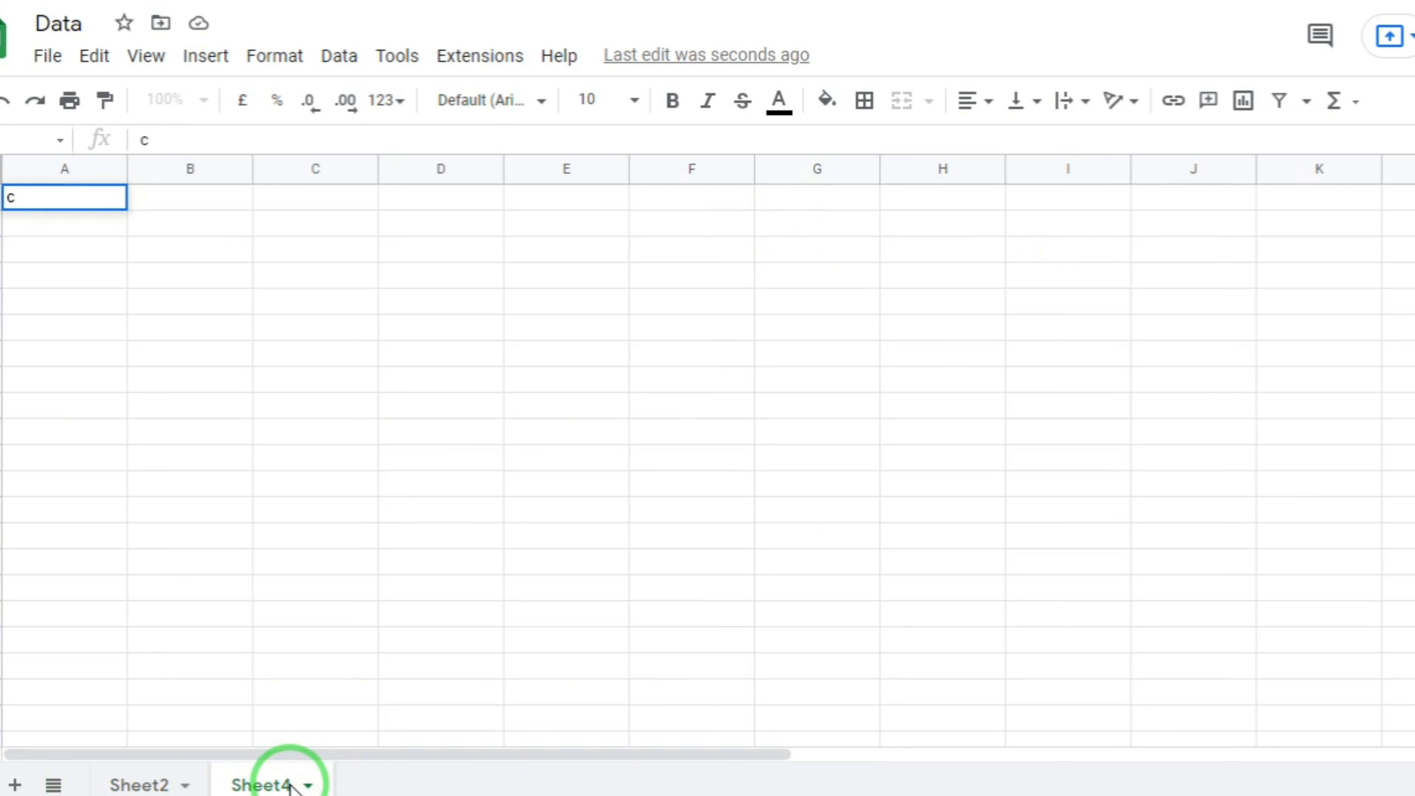
{"action": "type", "text": "ountifs"}
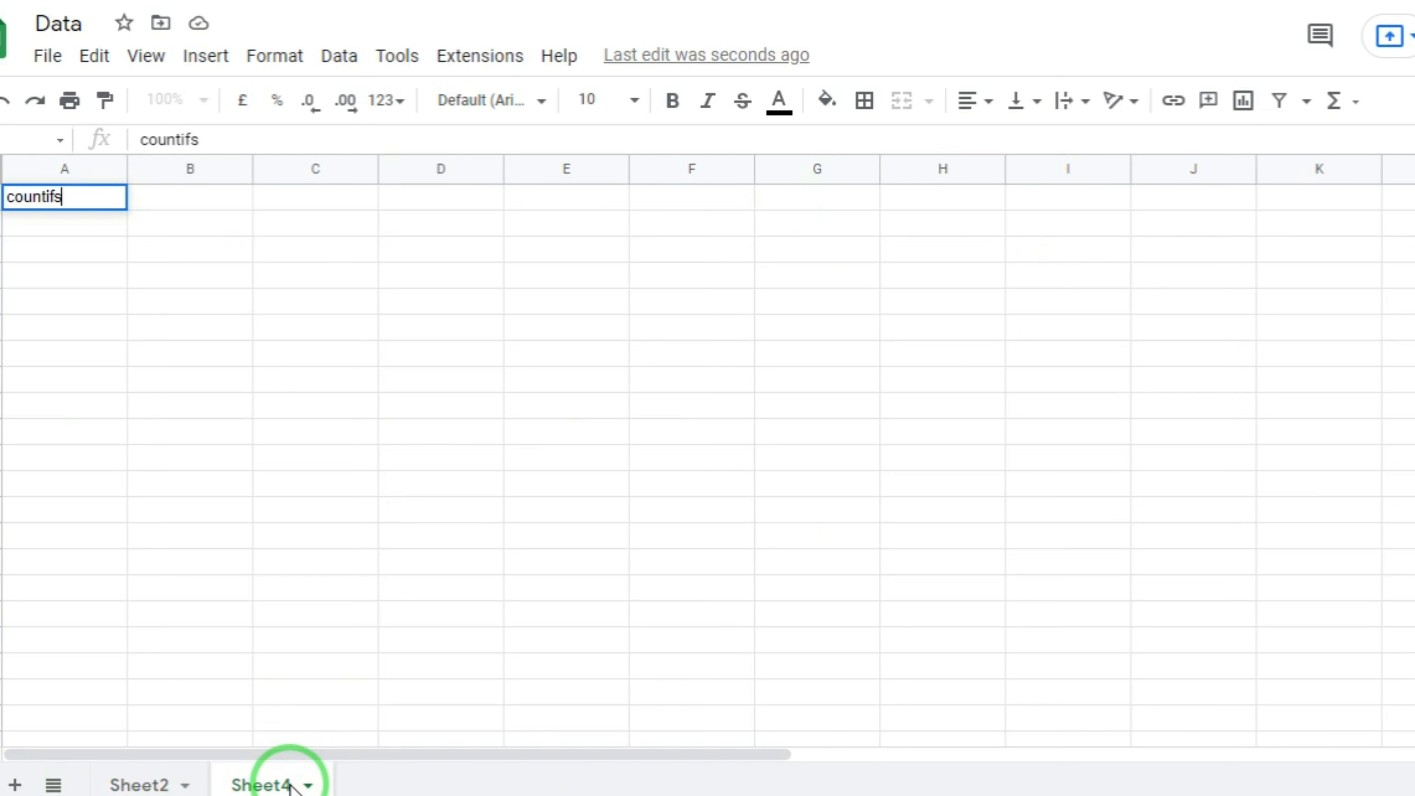
{"action": "key", "text": "Return"}
{"action": "type", "text": "row"}
{"action": "key", "text": "Return"}
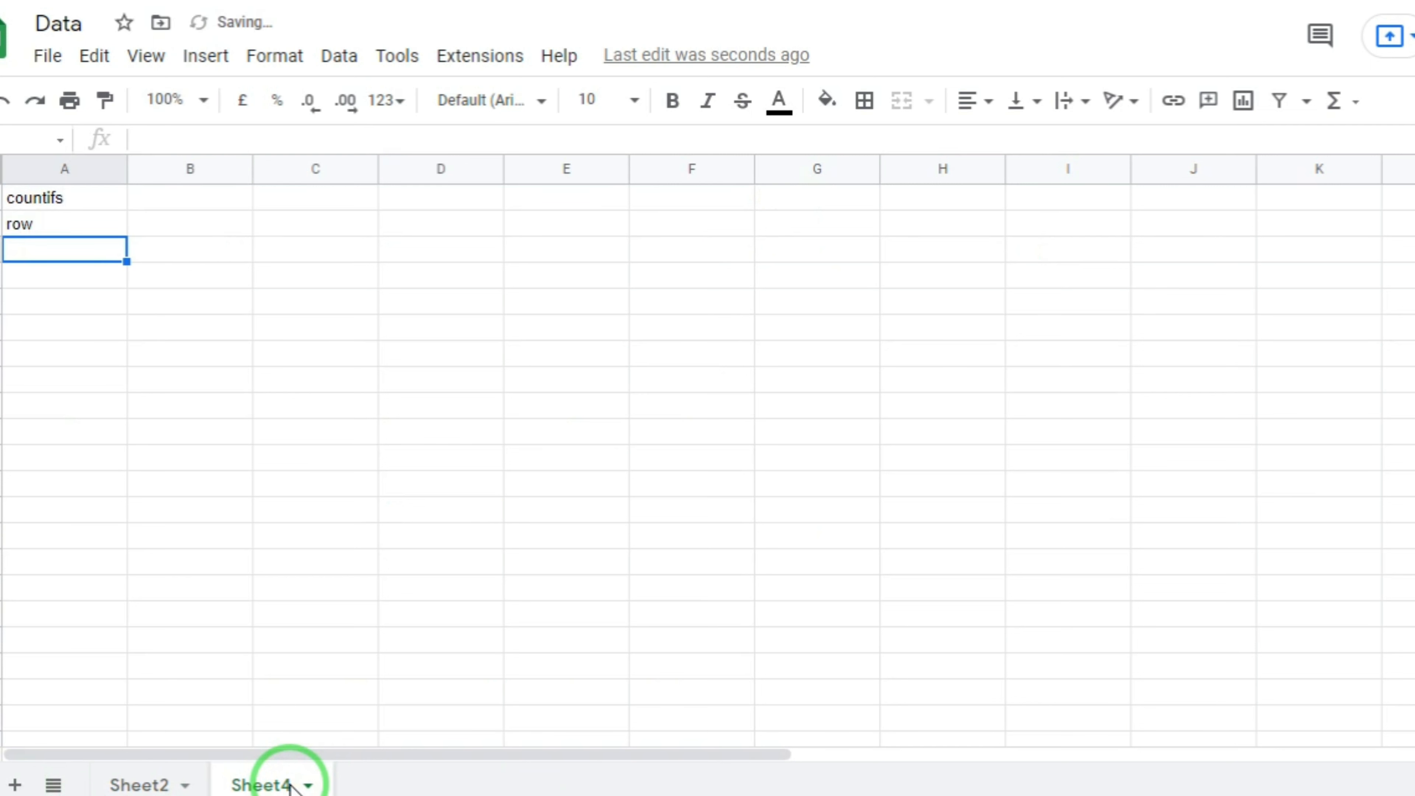
Step: Enter the function names arrayformula in A4 and if in A5, and select both cells
{"action": "key", "text": "Up"}
{"action": "key", "text": "Up"}
{"action": "key", "text": "Right"}
{"action": "key", "text": "Down"}
{"action": "key", "text": "Down"}
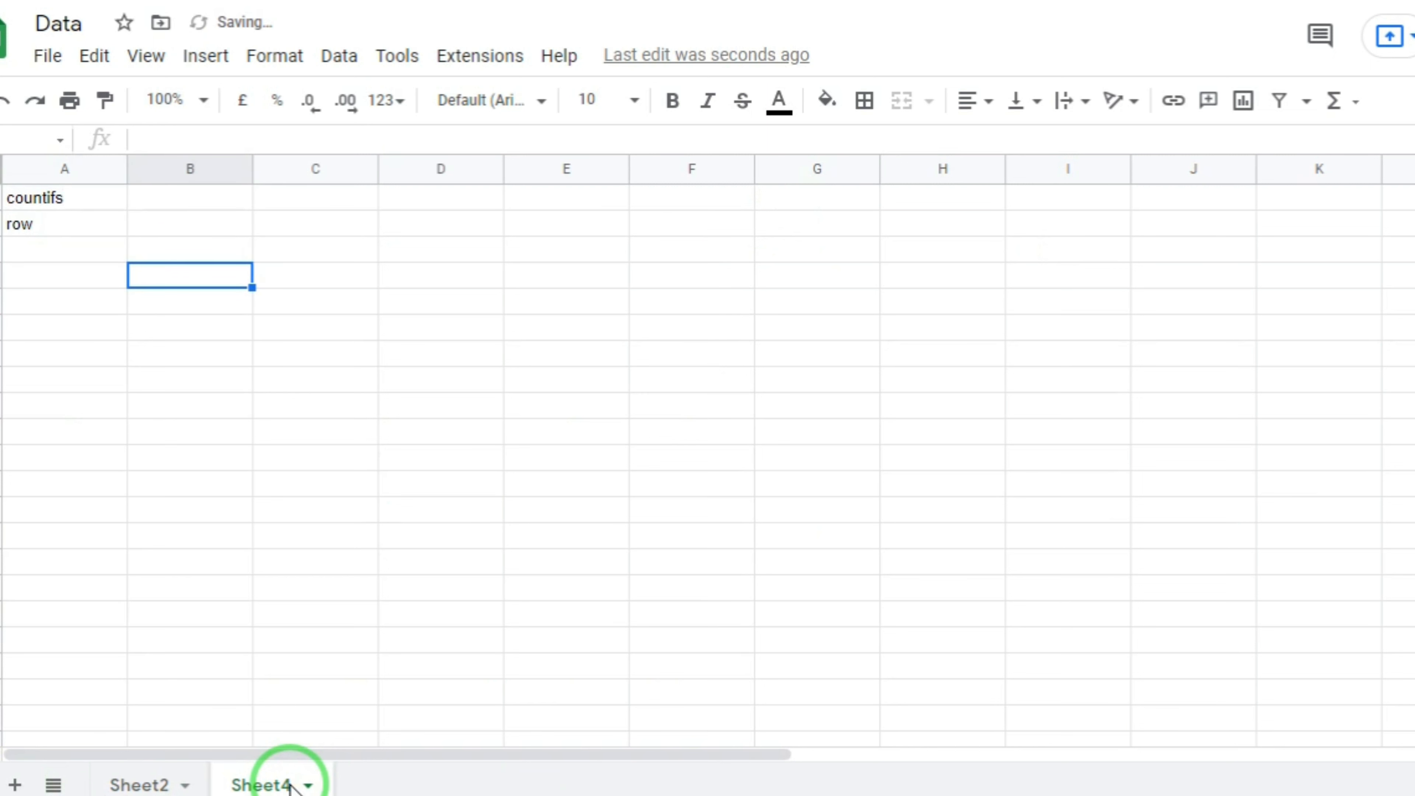
{"action": "key", "text": "Left"}
{"action": "type", "text": "arrayfo"}
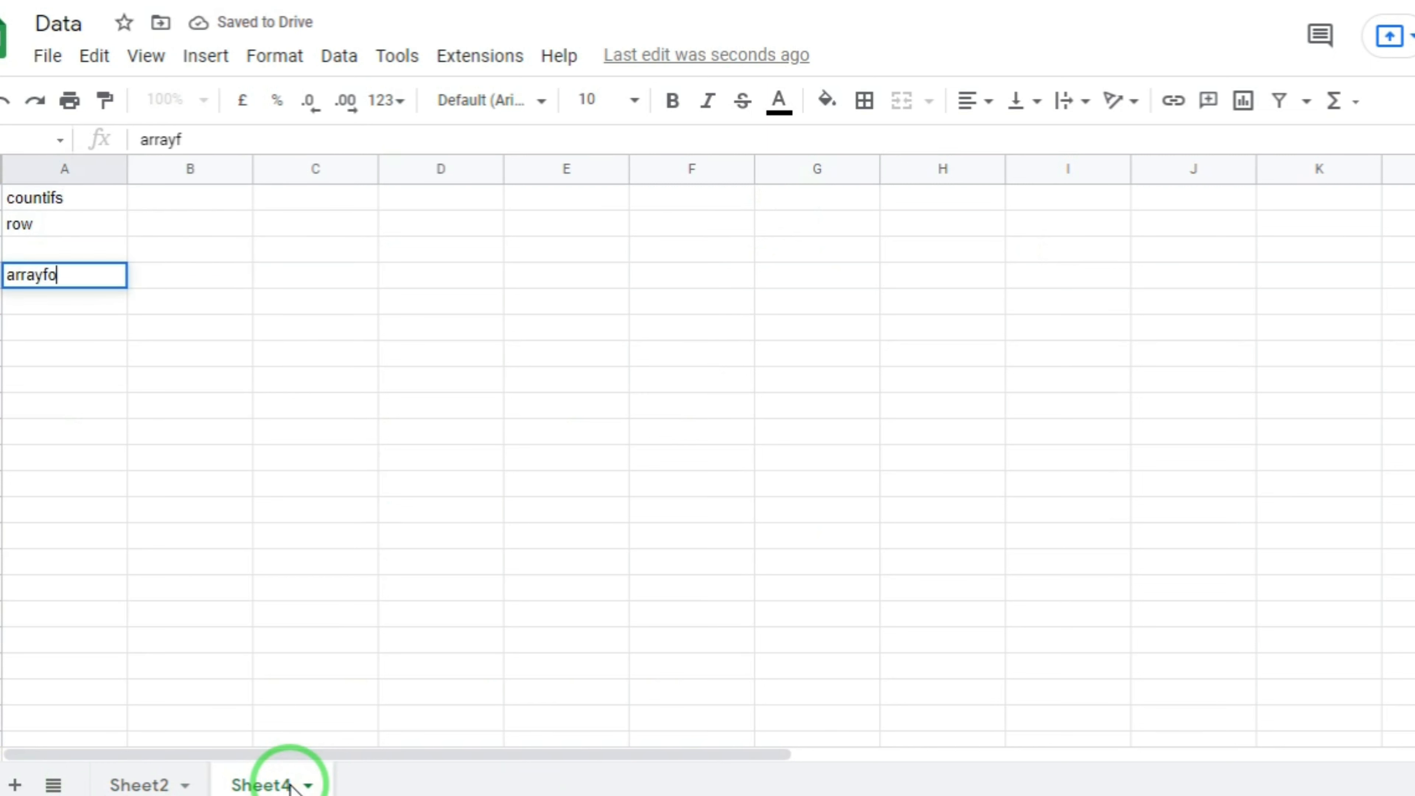
{"action": "type", "text": "rmula"}
{"action": "key", "text": "Return"}
{"action": "type", "text": "if"}
{"action": "key", "text": "Return"}
{"action": "key", "text": "Up"}
{"action": "key", "text": "Up"}
{"action": "key", "text": "Up"}
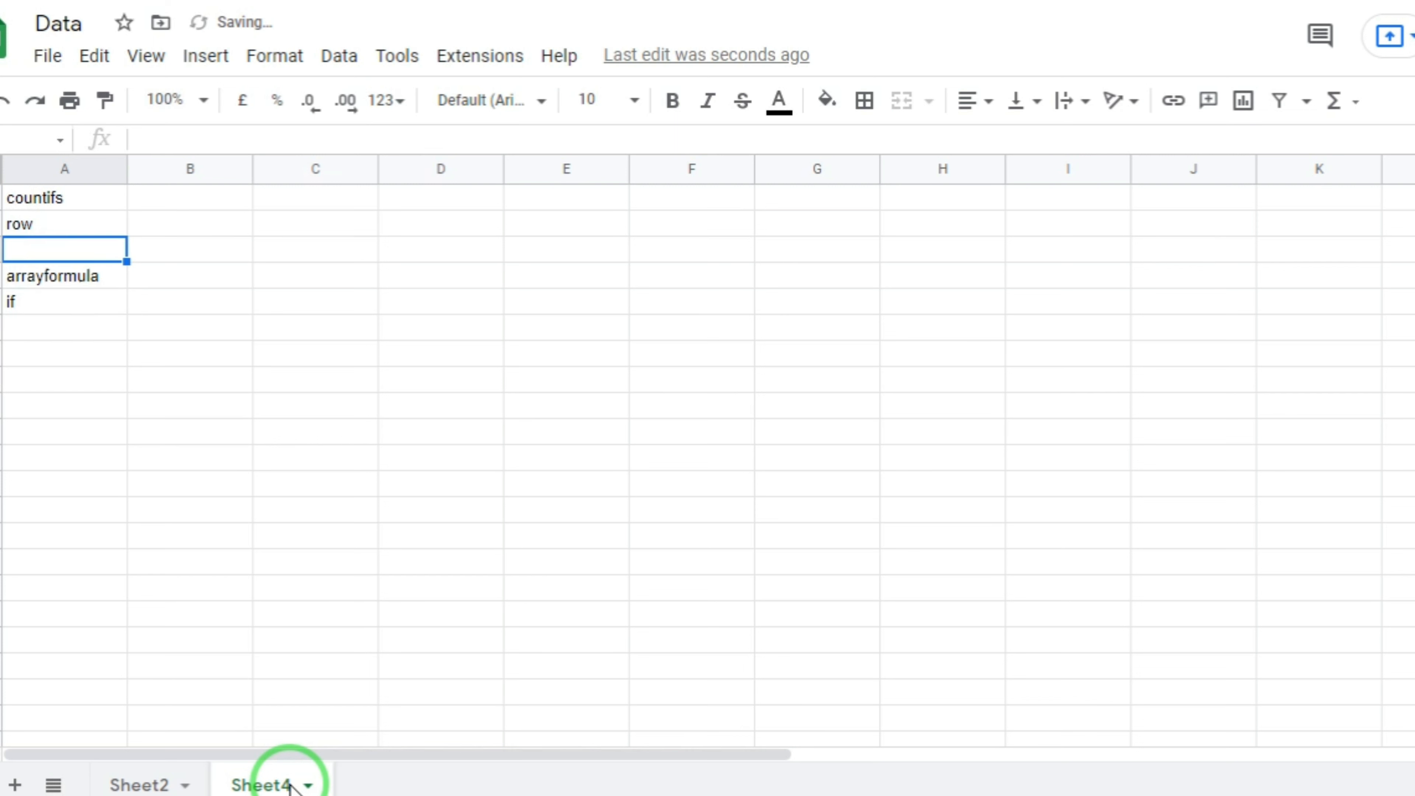
{"action": "key", "text": "Down"}
{"action": "key", "text": "shift+Down"}
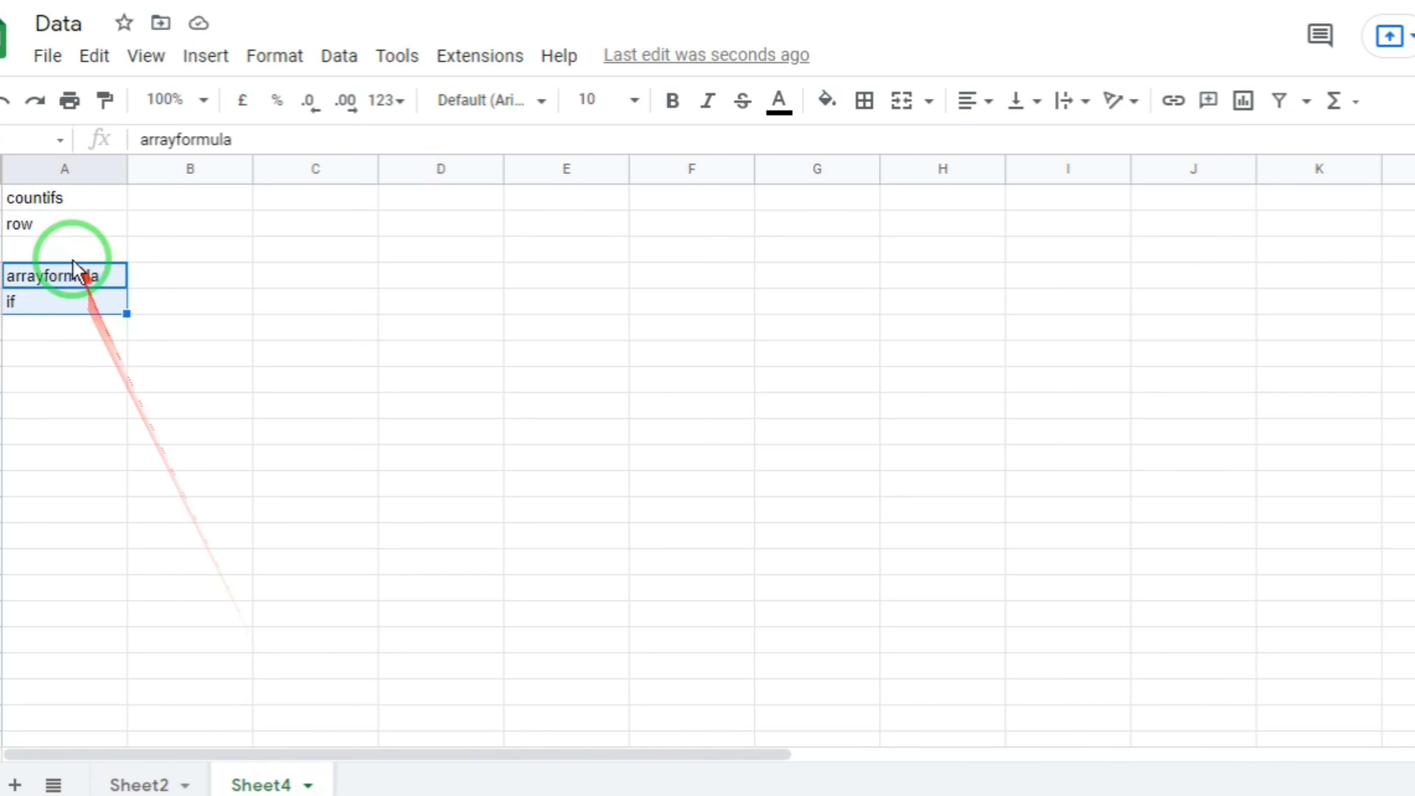
Step: Clear the function names in A4:A5 and list A, B, B, C, A, D, C, A, B, C down column B from B3
{"action": "key", "text": "Delete"}
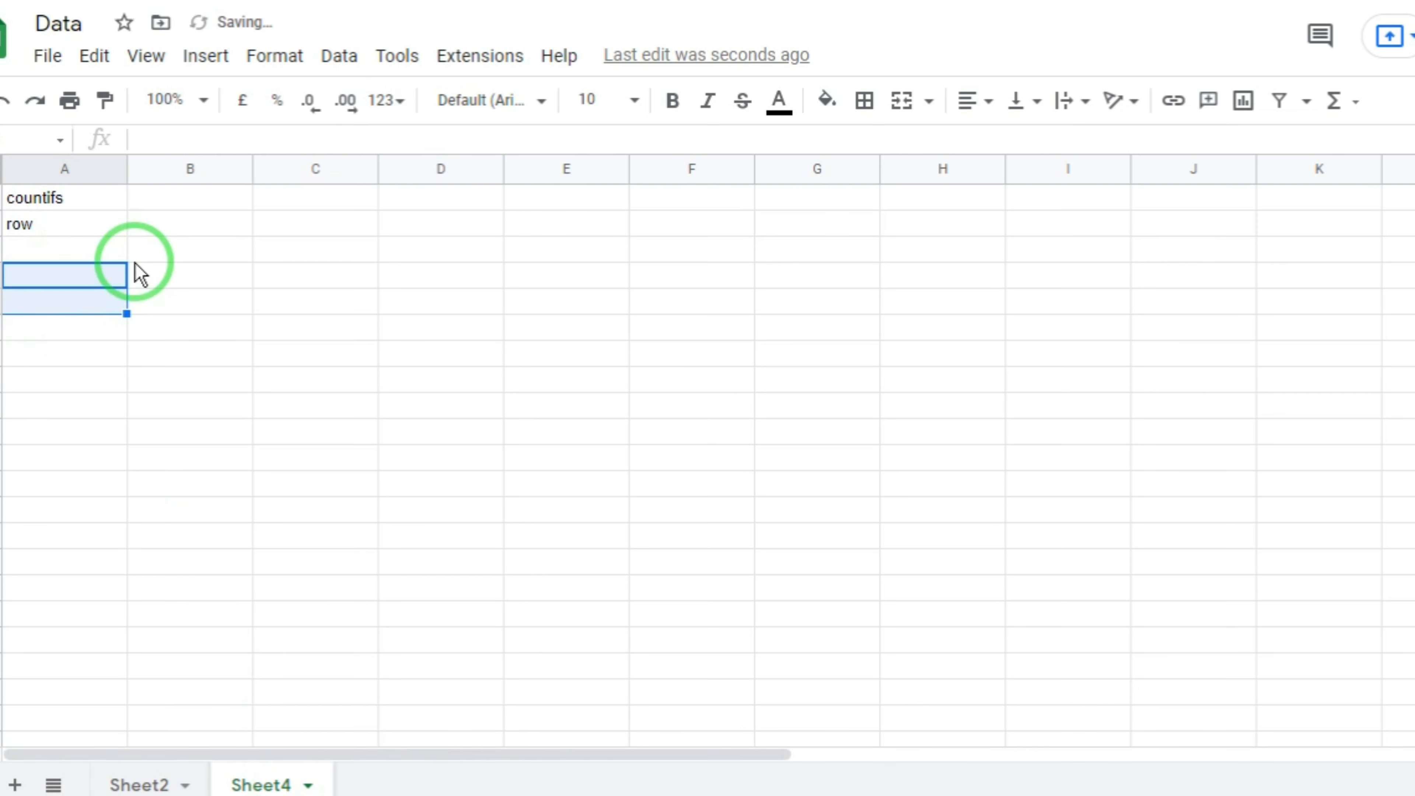
{"action": "left_click", "coordinate": [170, 244]}
{"action": "type", "text": "A"}
{"action": "key", "text": "Return"}
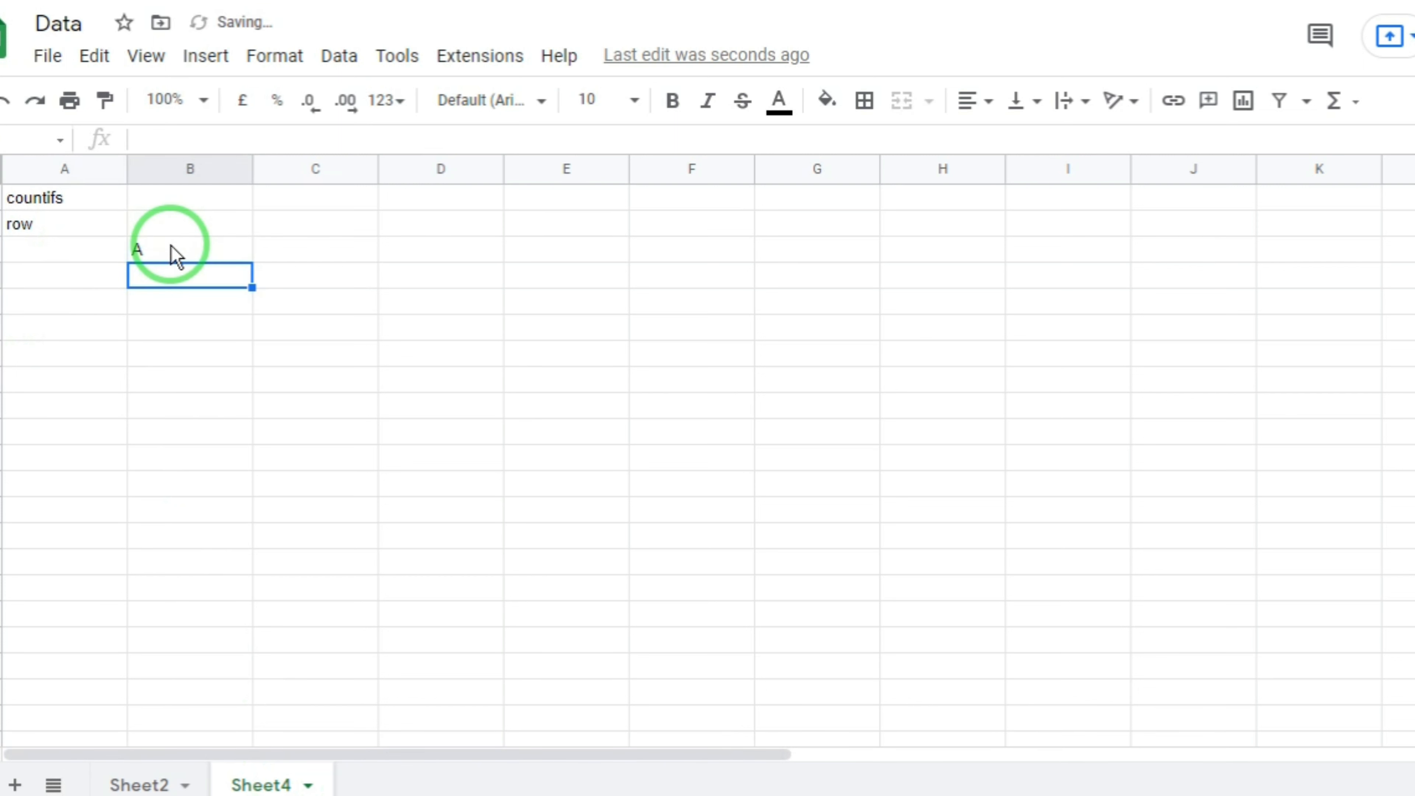
{"action": "type", "text": "B"}
{"action": "key", "text": "Return"}
{"action": "type", "text": "B"}
{"action": "key", "text": "Return"}
{"action": "type", "text": "C"}
{"action": "key", "text": "Return"}
{"action": "type", "text": "A"}
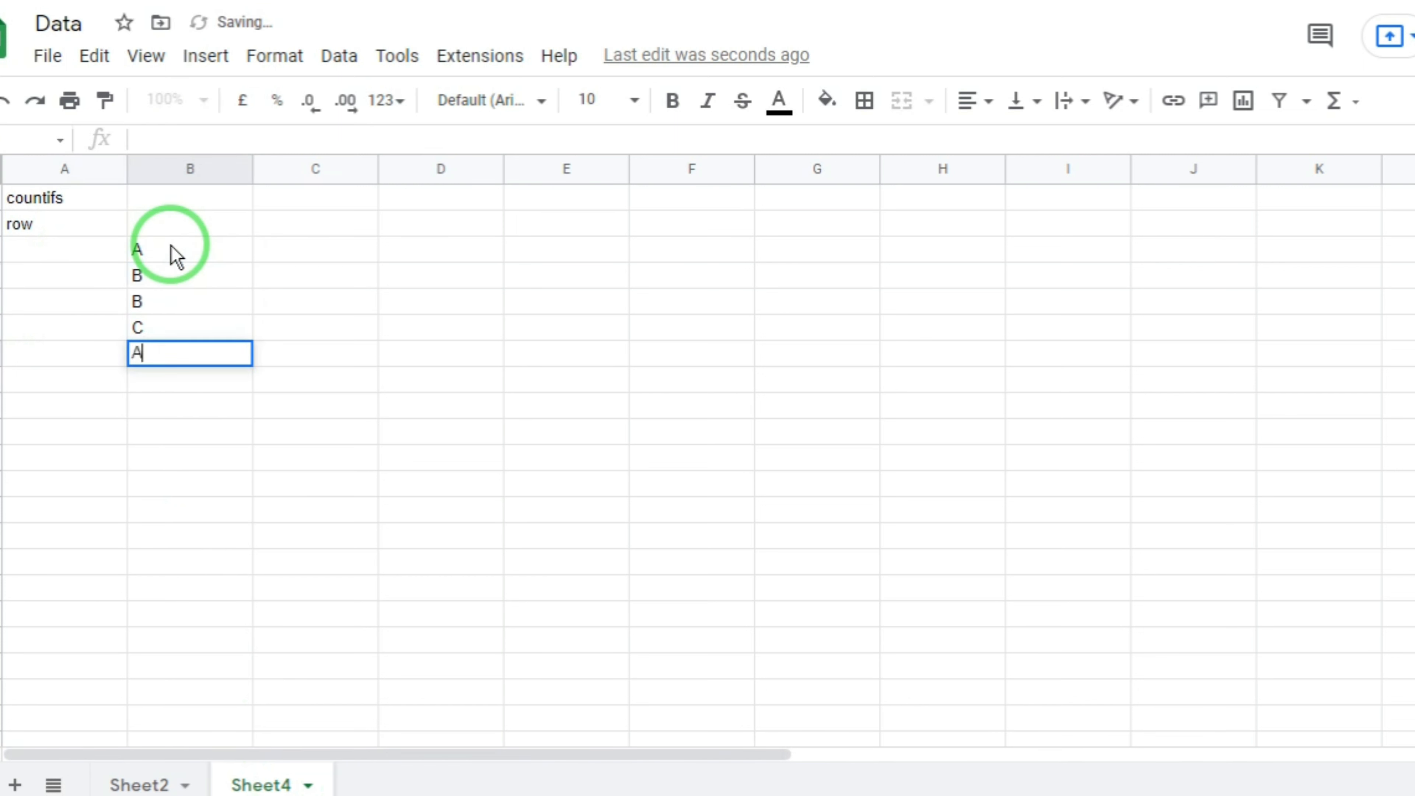
{"action": "key", "text": "Return"}
{"action": "type", "text": "D"}
{"action": "key", "text": "Return"}
{"action": "type", "text": "C"}
{"action": "key", "text": "Return"}
{"action": "type", "text": "A"}
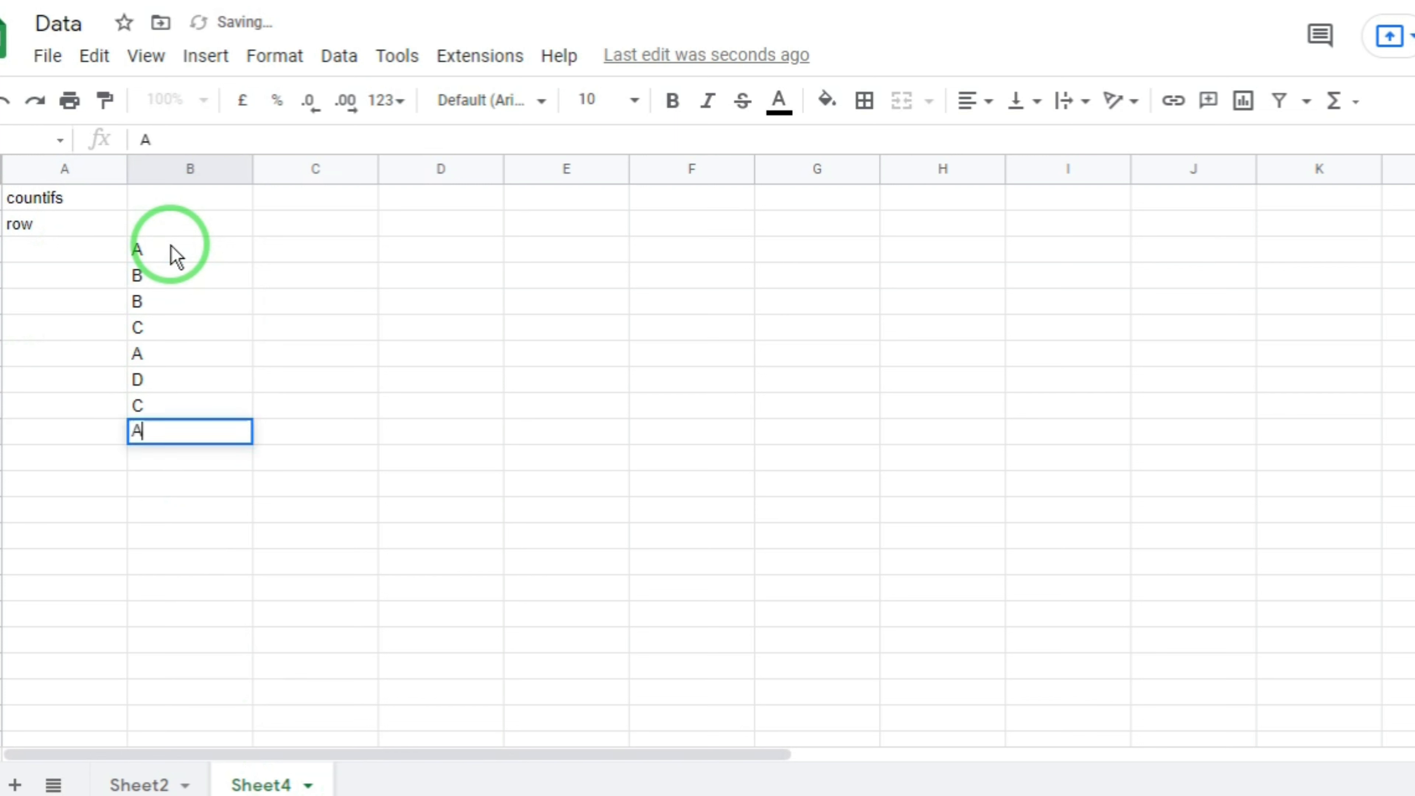
{"action": "key", "text": "Return"}
{"action": "type", "text": "B"}
{"action": "key", "text": "Return"}
{"action": "type", "text": "C"}
{"action": "key", "text": "Return"}
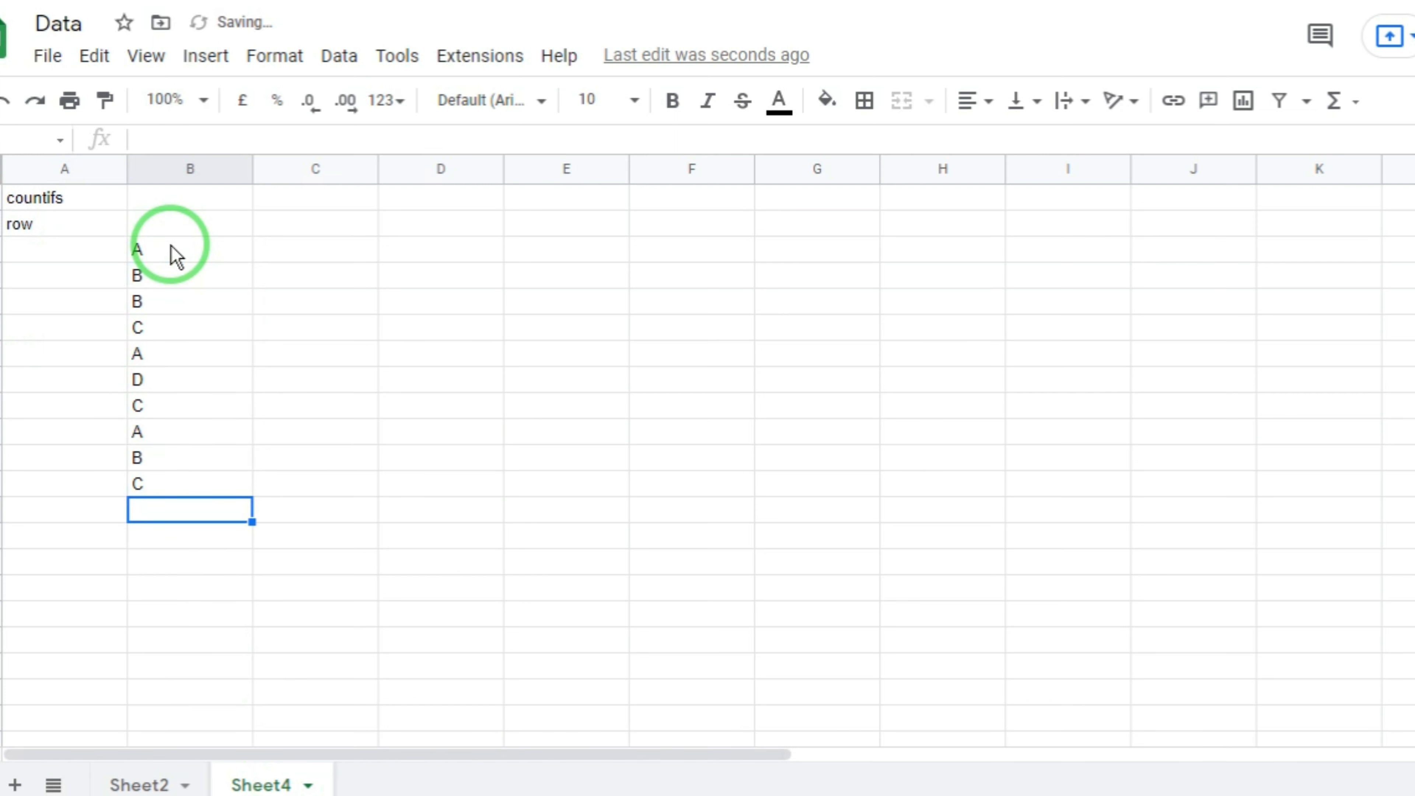
Step: Enter A in D3 and start a COUNTIFS formula in E3 whose criteria range begins at B3
{"action": "left_click", "coordinate": [172, 246]}
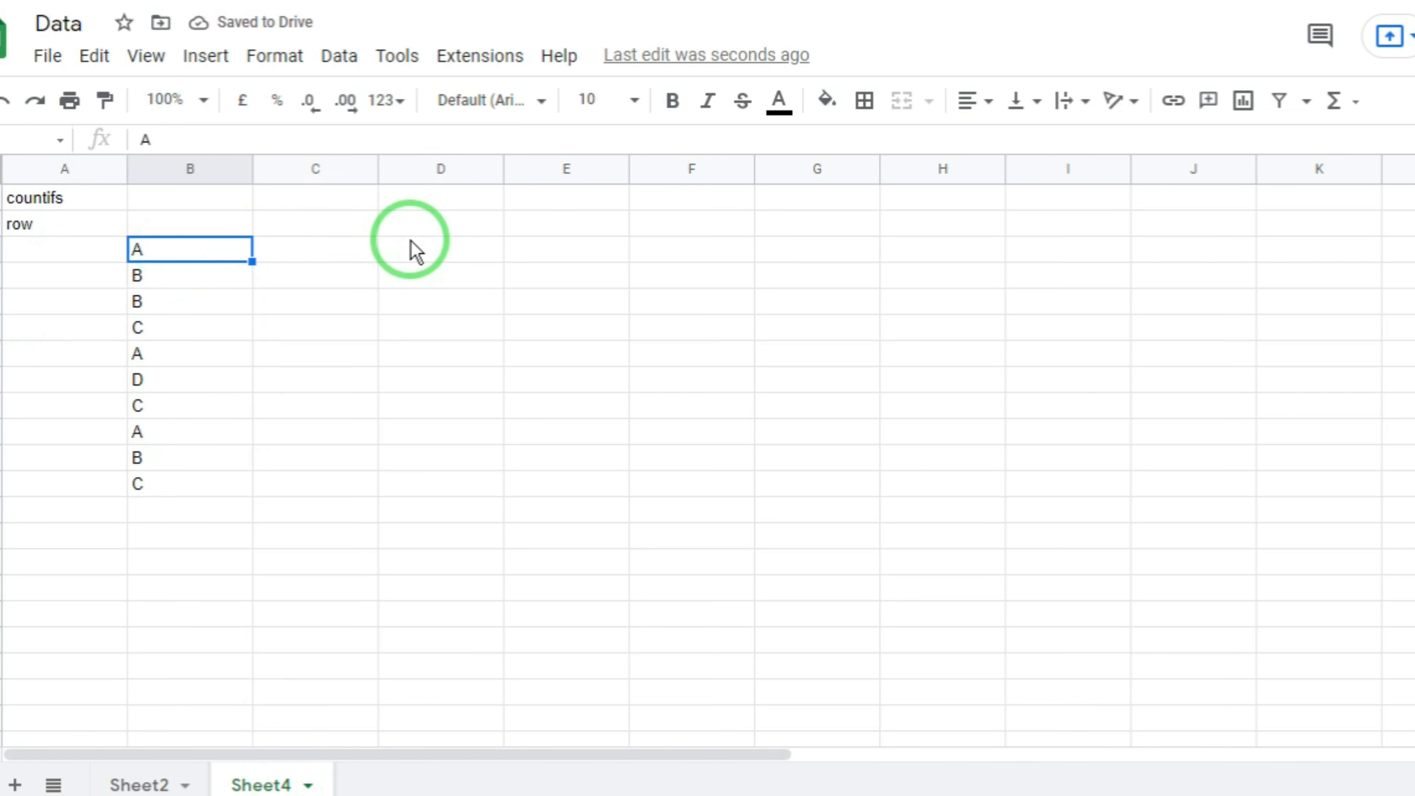
{"action": "left_click", "coordinate": [386, 252]}
{"action": "type", "text": "A"}
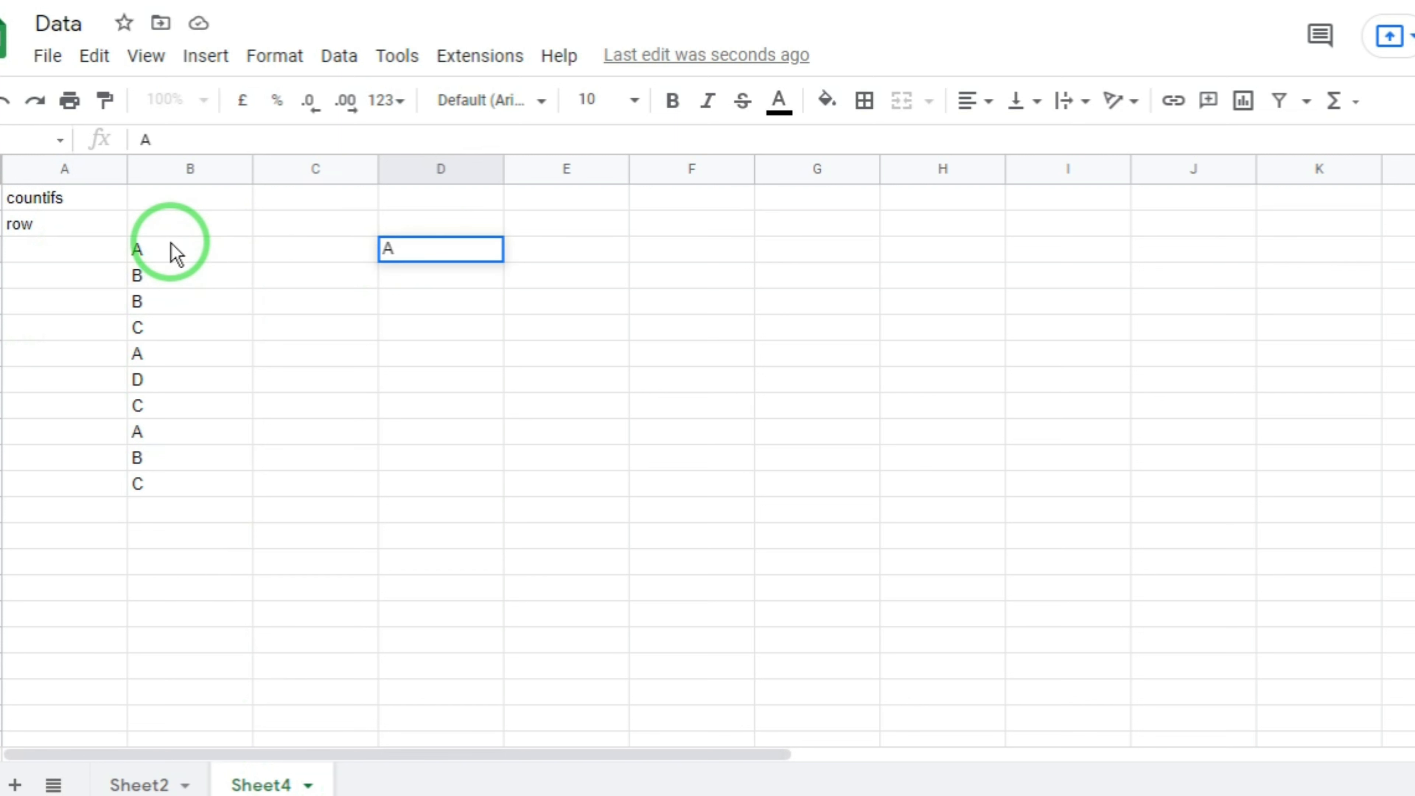
{"action": "key", "text": "Tab"}
{"action": "type", "text": "="}
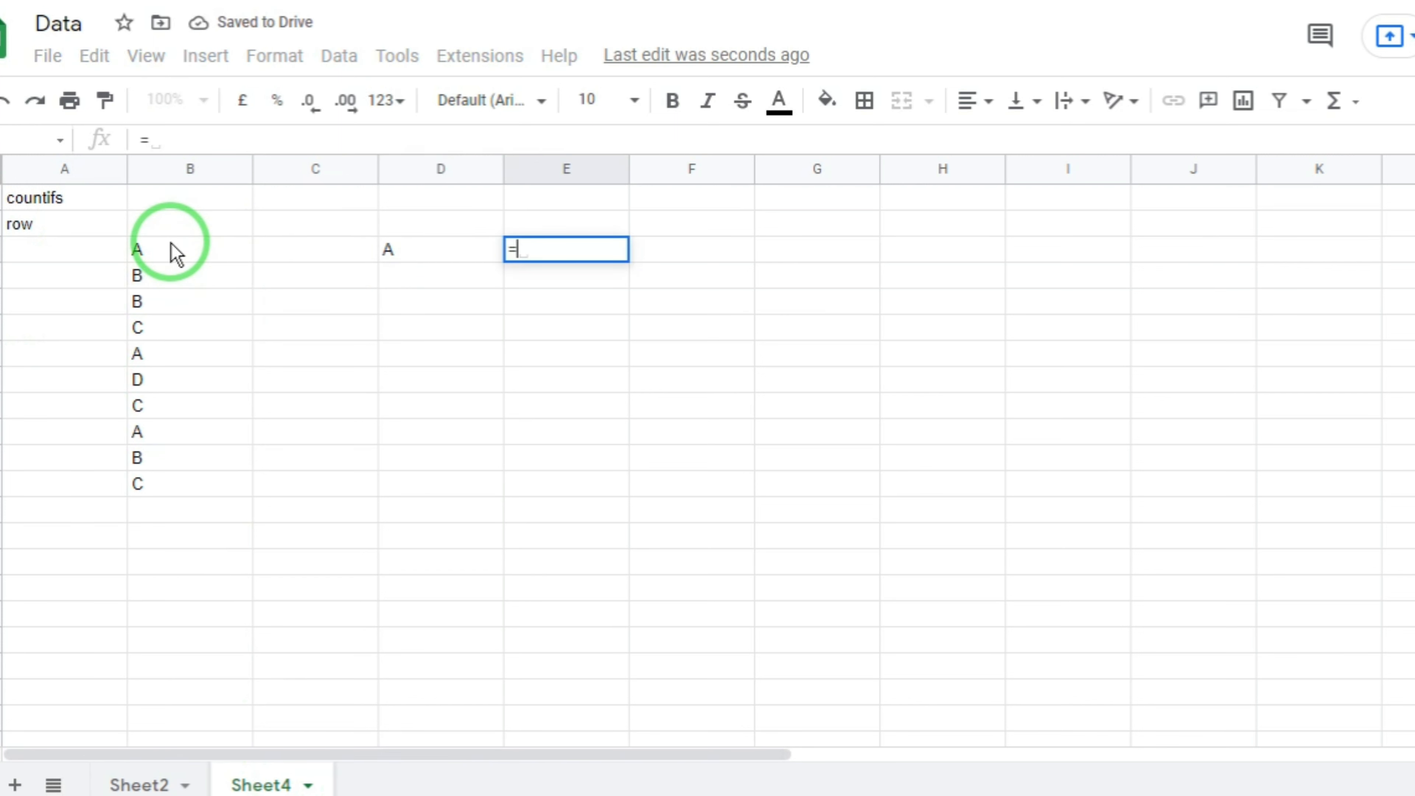
{"action": "type", "text": "countifs"}
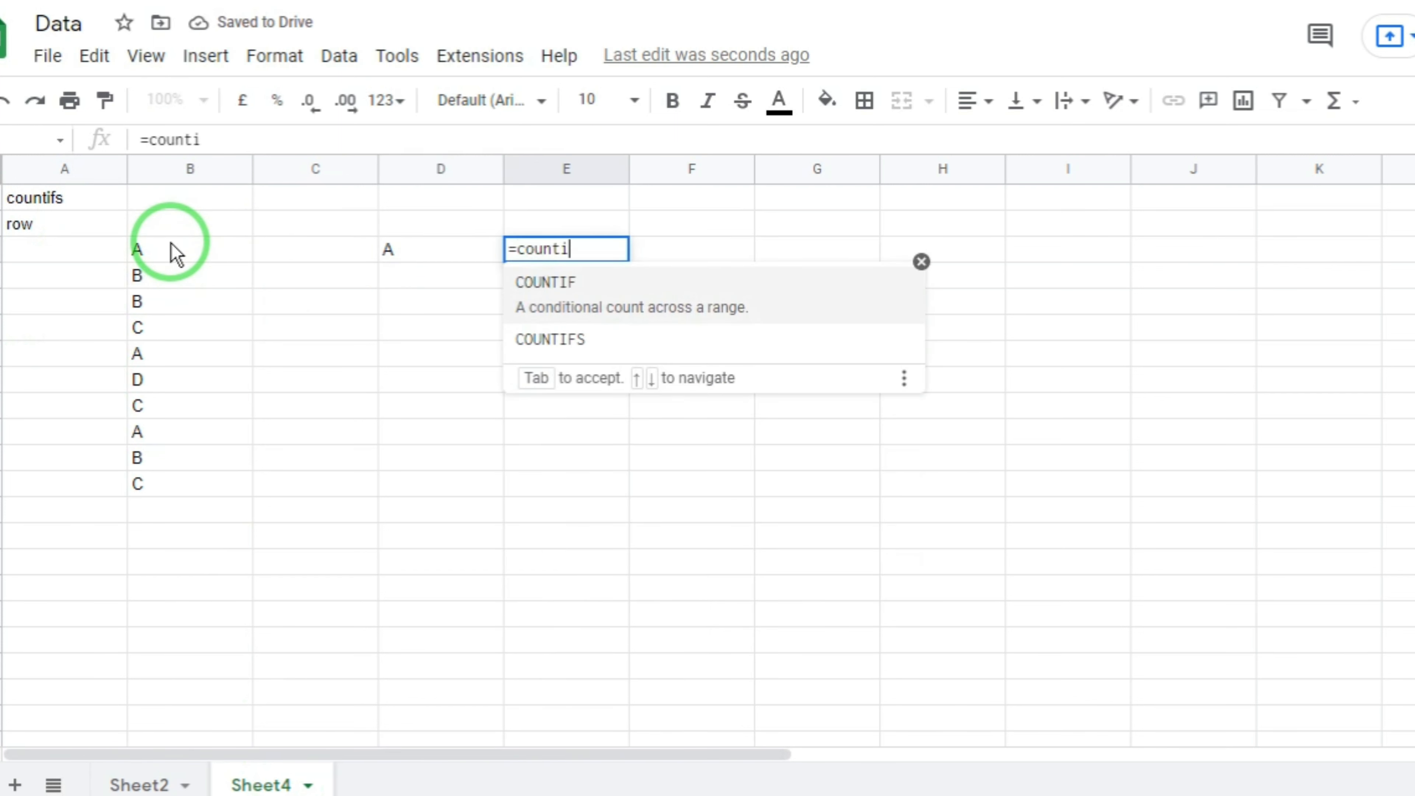
{"action": "key", "text": "Tab"}
{"action": "left_click", "coordinate": [184, 251]}
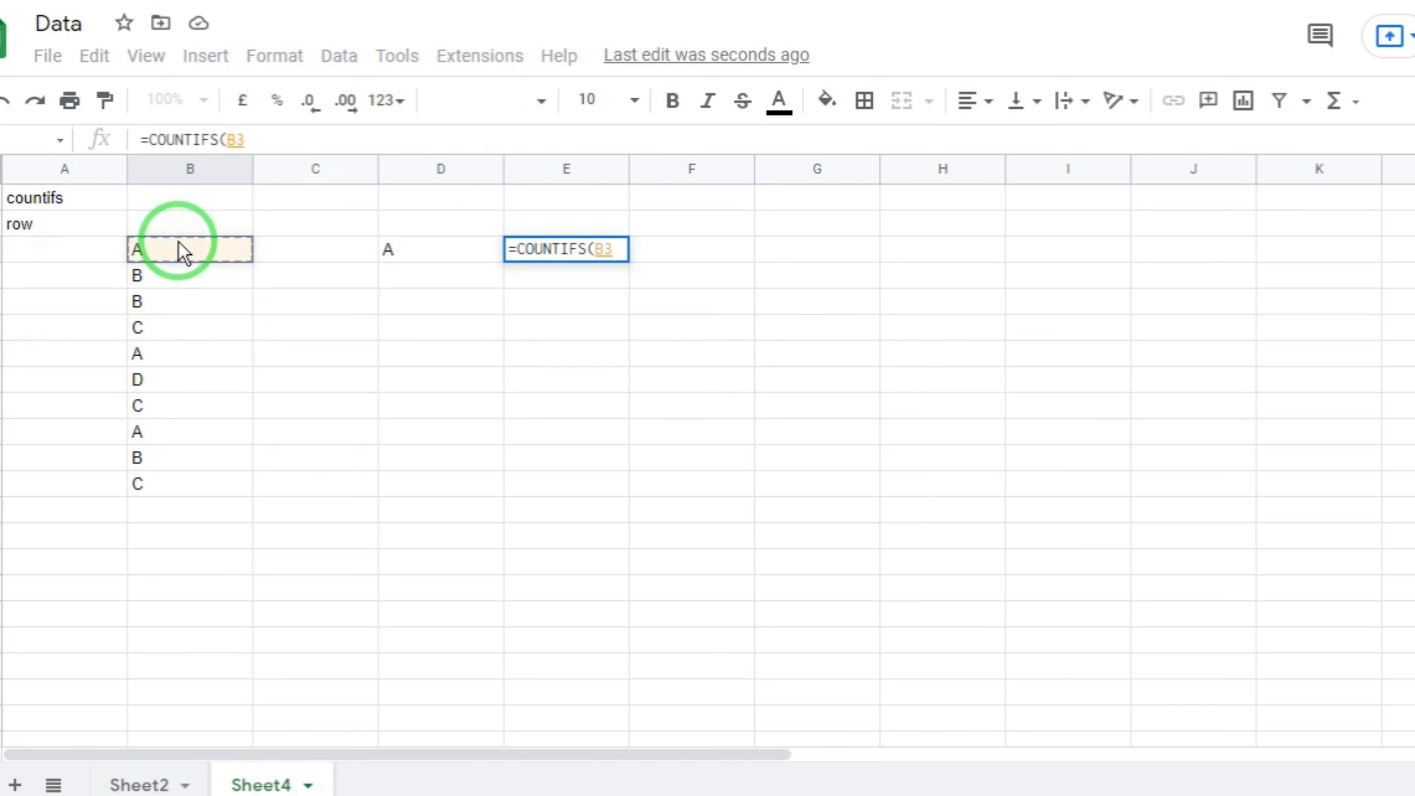
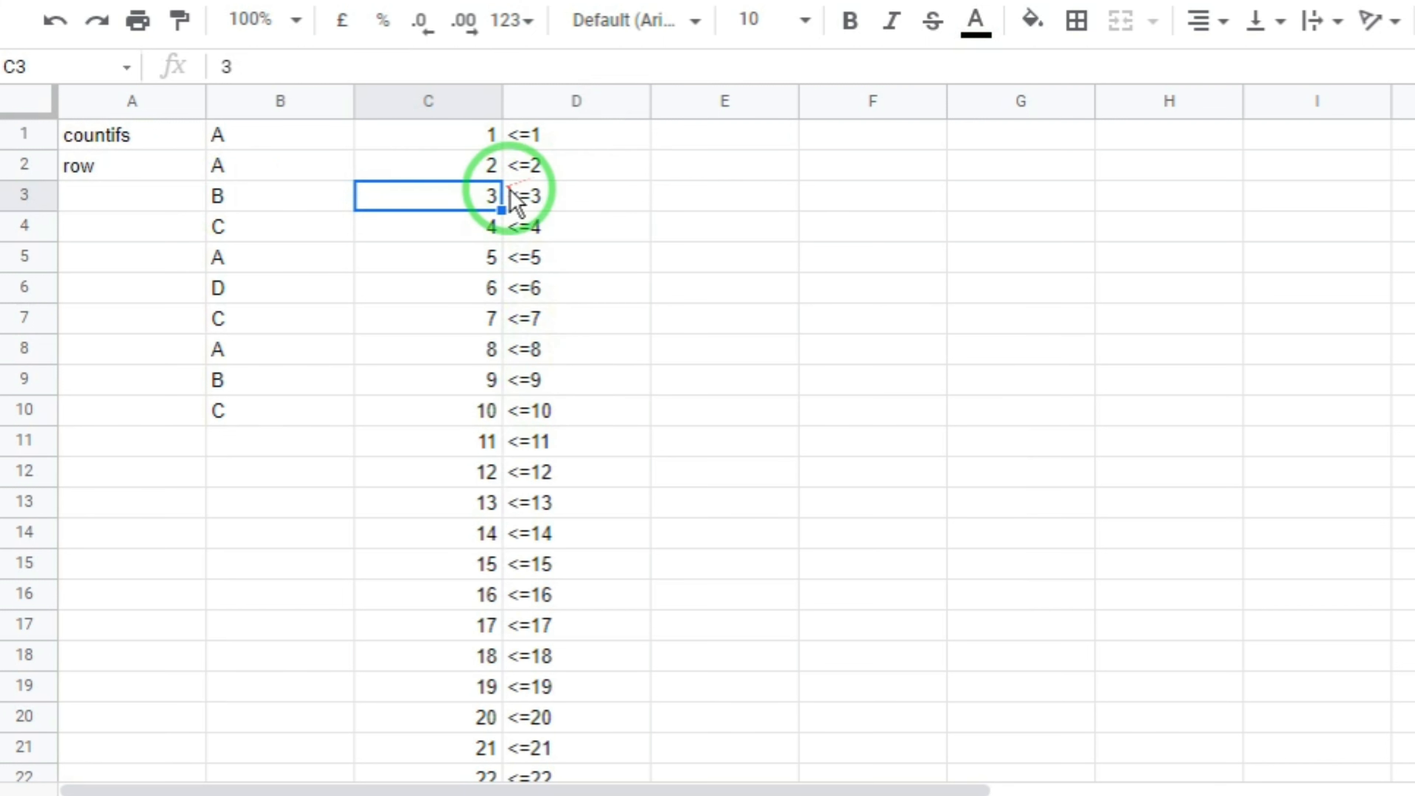
Step: Start an ARRAYFORMULA in E1 with an IF that returns an empty string where B1:B is blank
{"action": "left_click", "coordinate": [552, 201]}
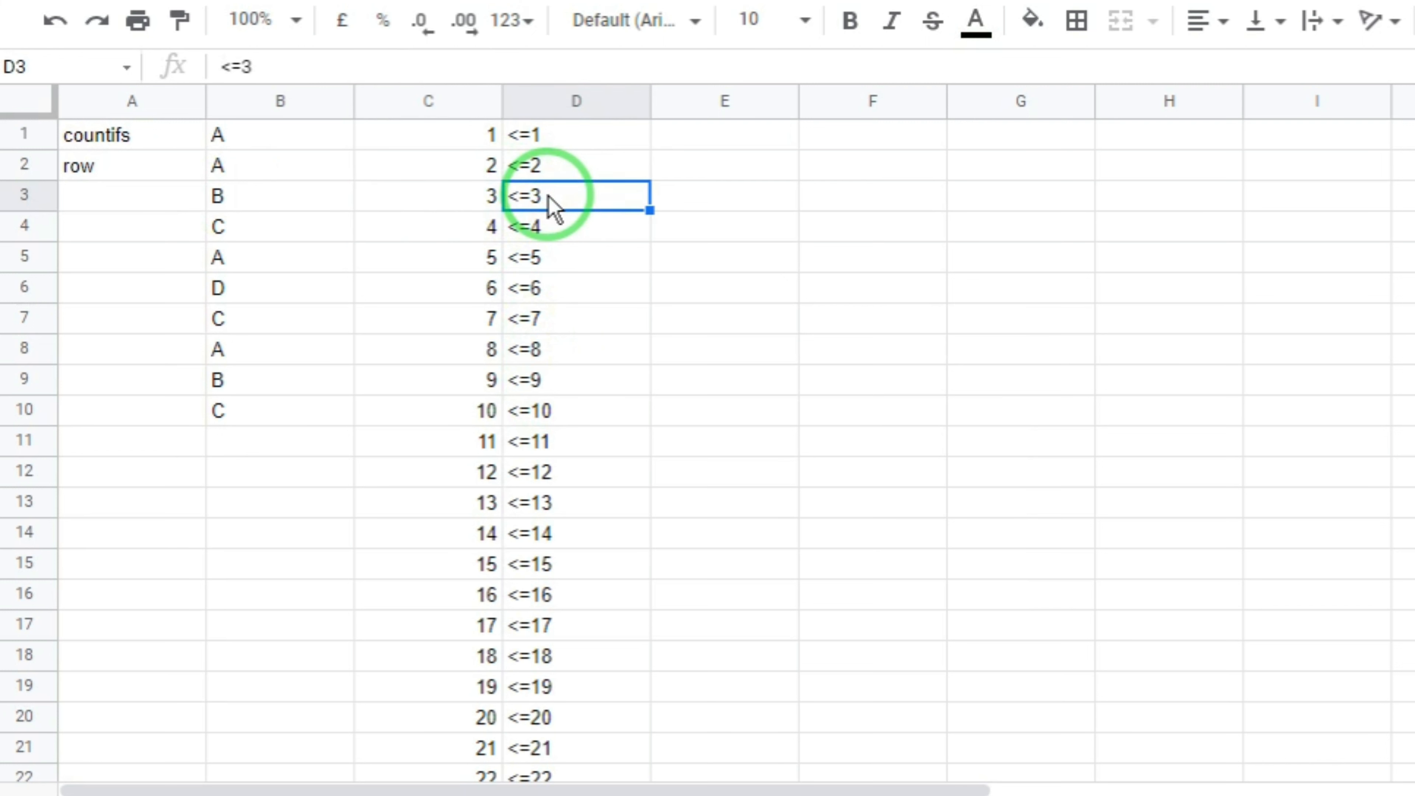
{"action": "left_click", "coordinate": [717, 129]}
{"action": "type", "text": "=ar"}
{"action": "key", "text": "Tab"}
{"action": "type", "text": "if"}
{"action": "key", "text": "Tab"}
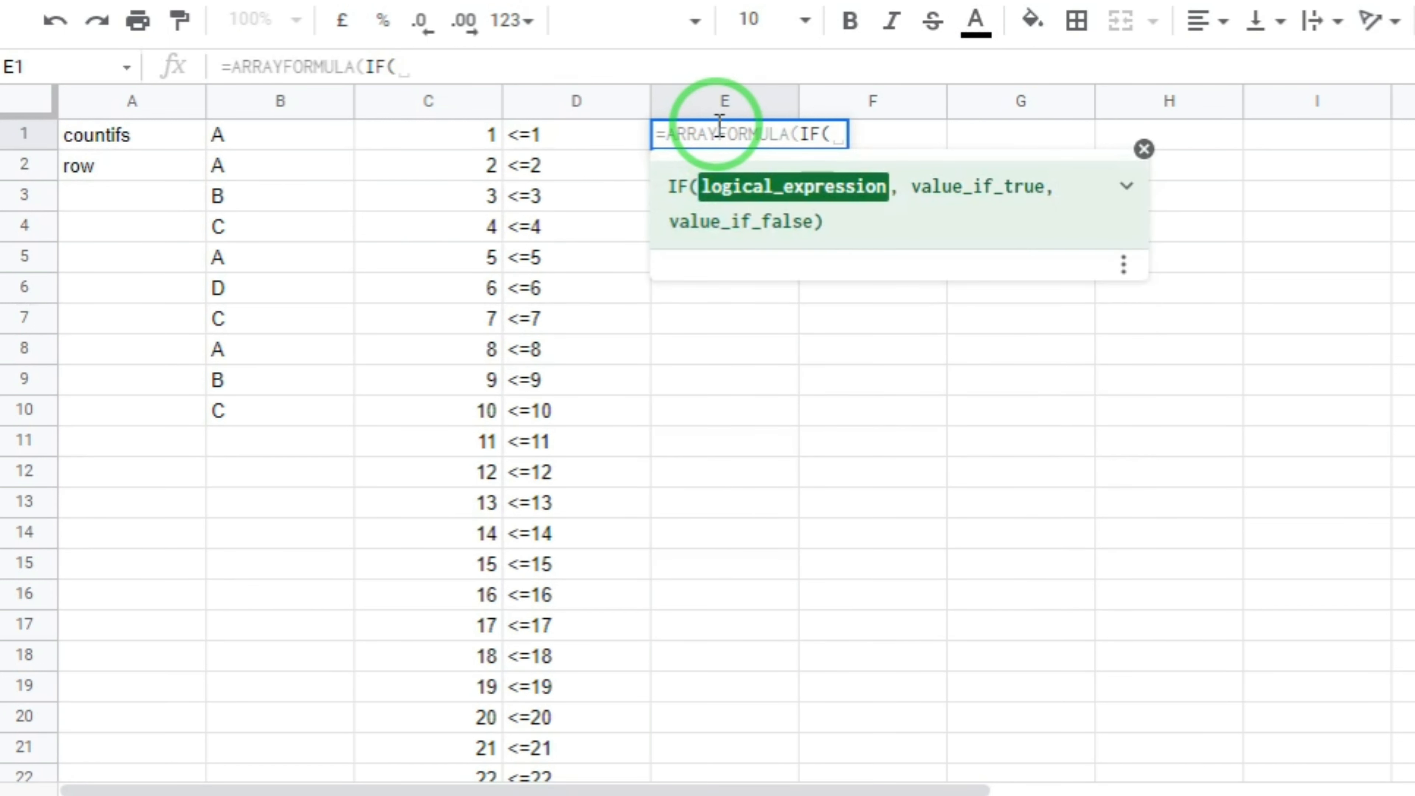
{"action": "left_click", "coordinate": [310, 153]}
{"action": "type", "text": ":B"}
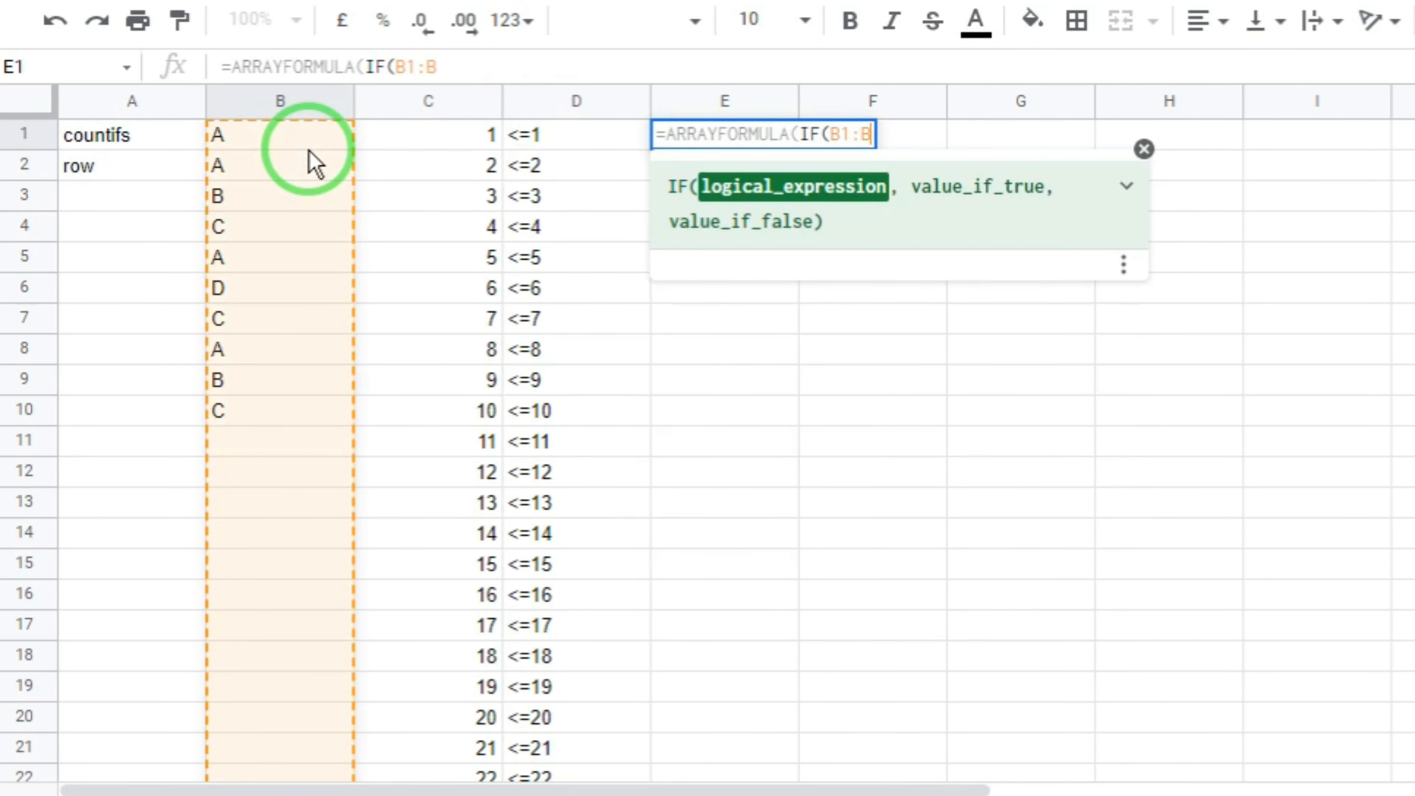
{"action": "type", "text": "=\"\",\"\","}
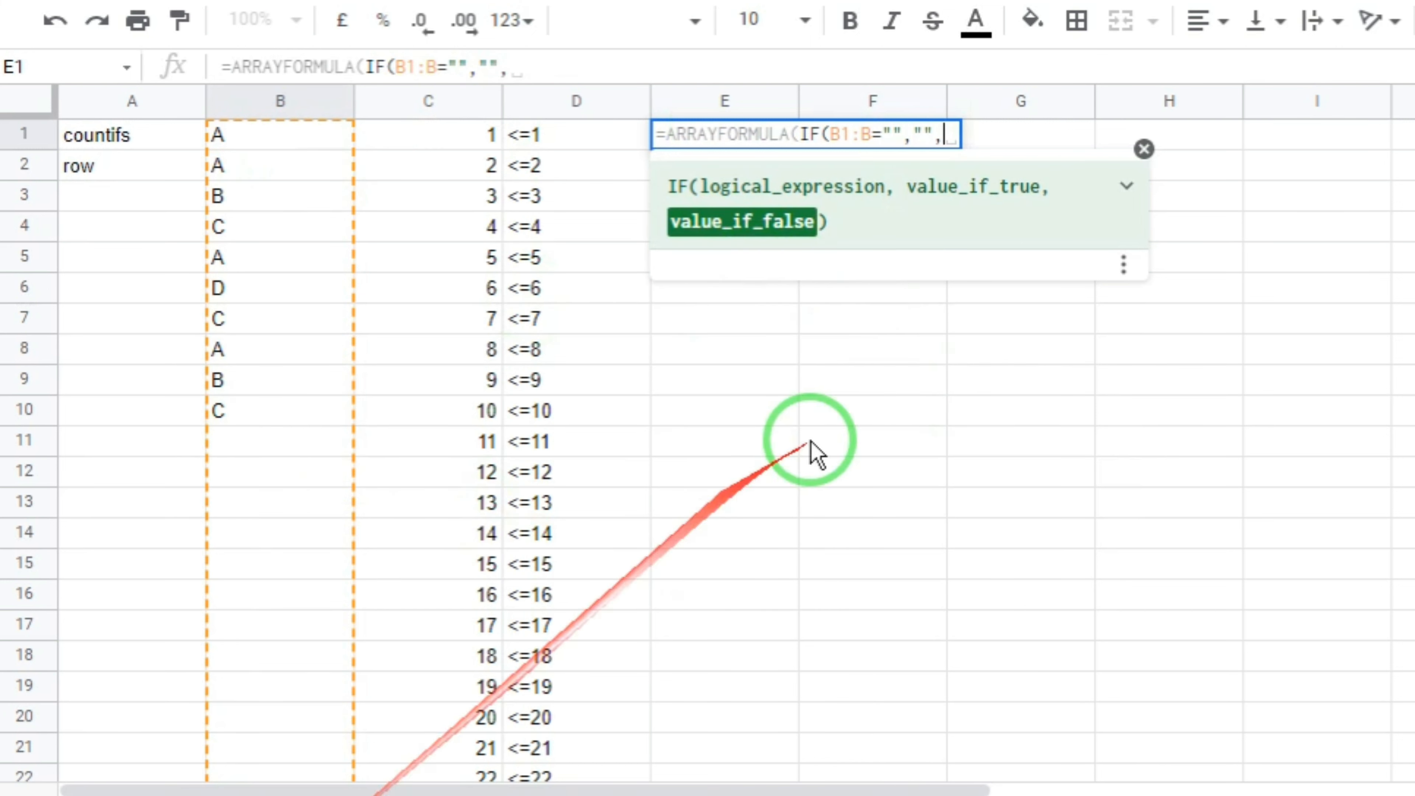
Step: Complete the E1 formula with COUNTIFS(B:B,B:B,C:C,D:D) as the value if false
{"action": "type", "text": "counts"}
{"action": "key", "text": "BackSpace"}
{"action": "type", "text": "ifs"}
{"action": "key", "text": "Tab"}
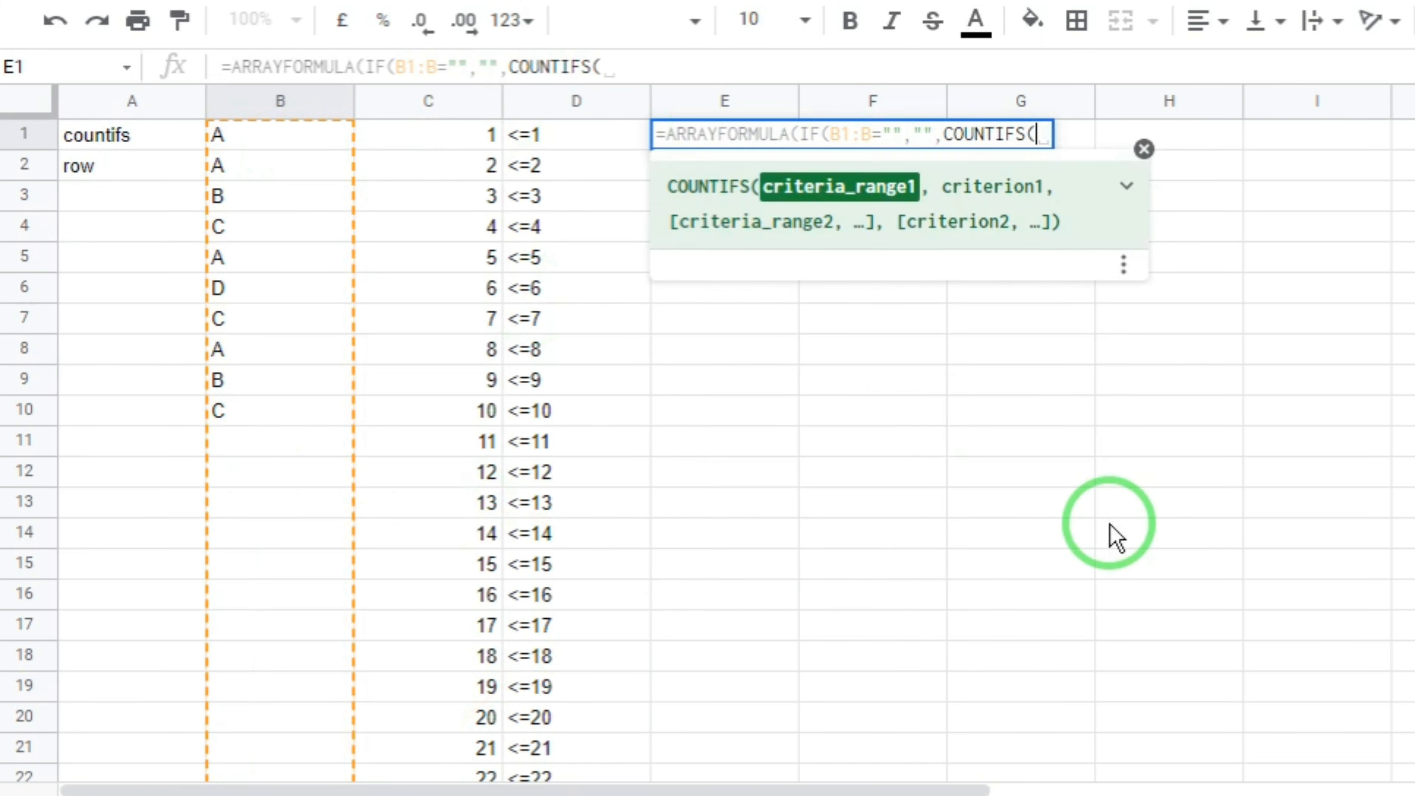
{"action": "left_click", "coordinate": [284, 106]}
{"action": "type", "text": ","}
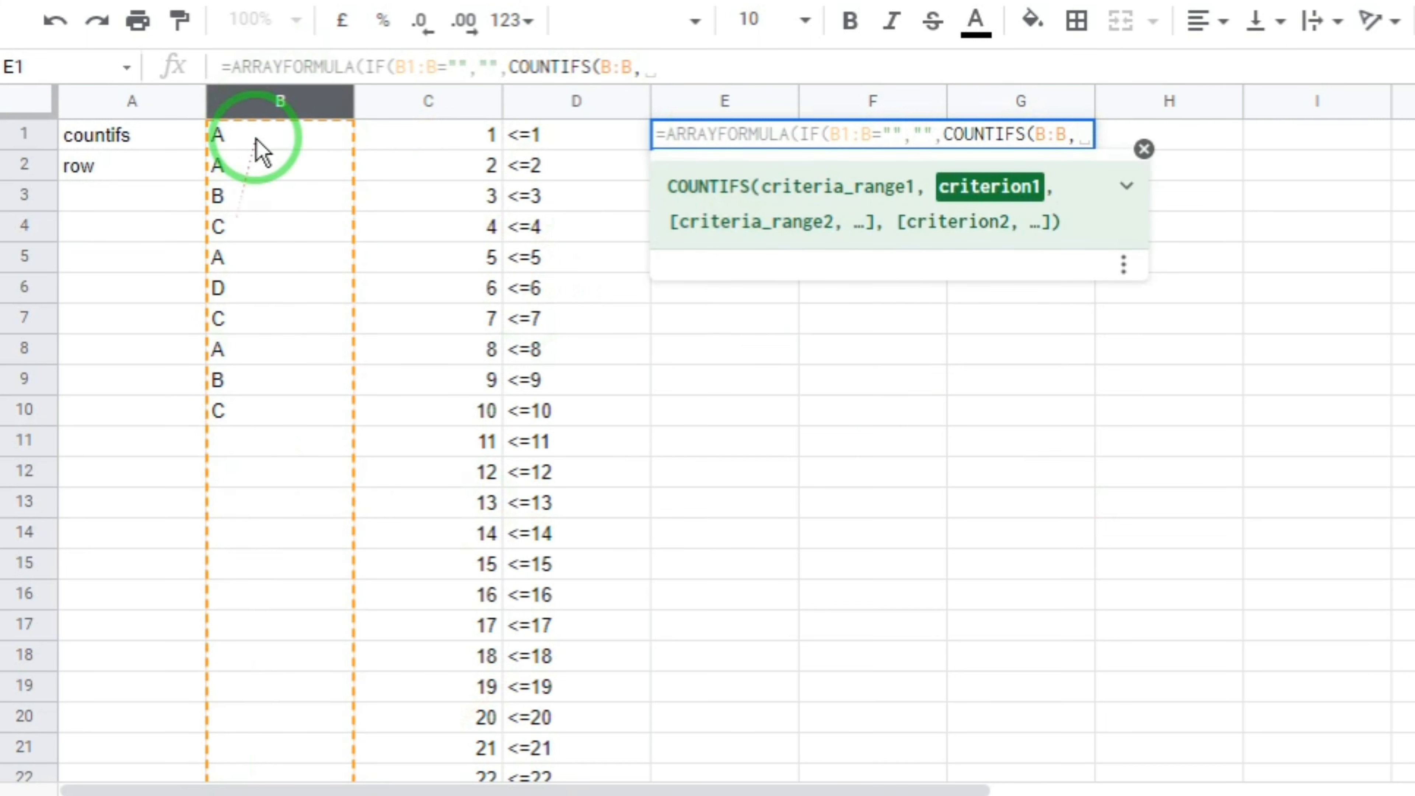
{"action": "left_click", "coordinate": [306, 103]}
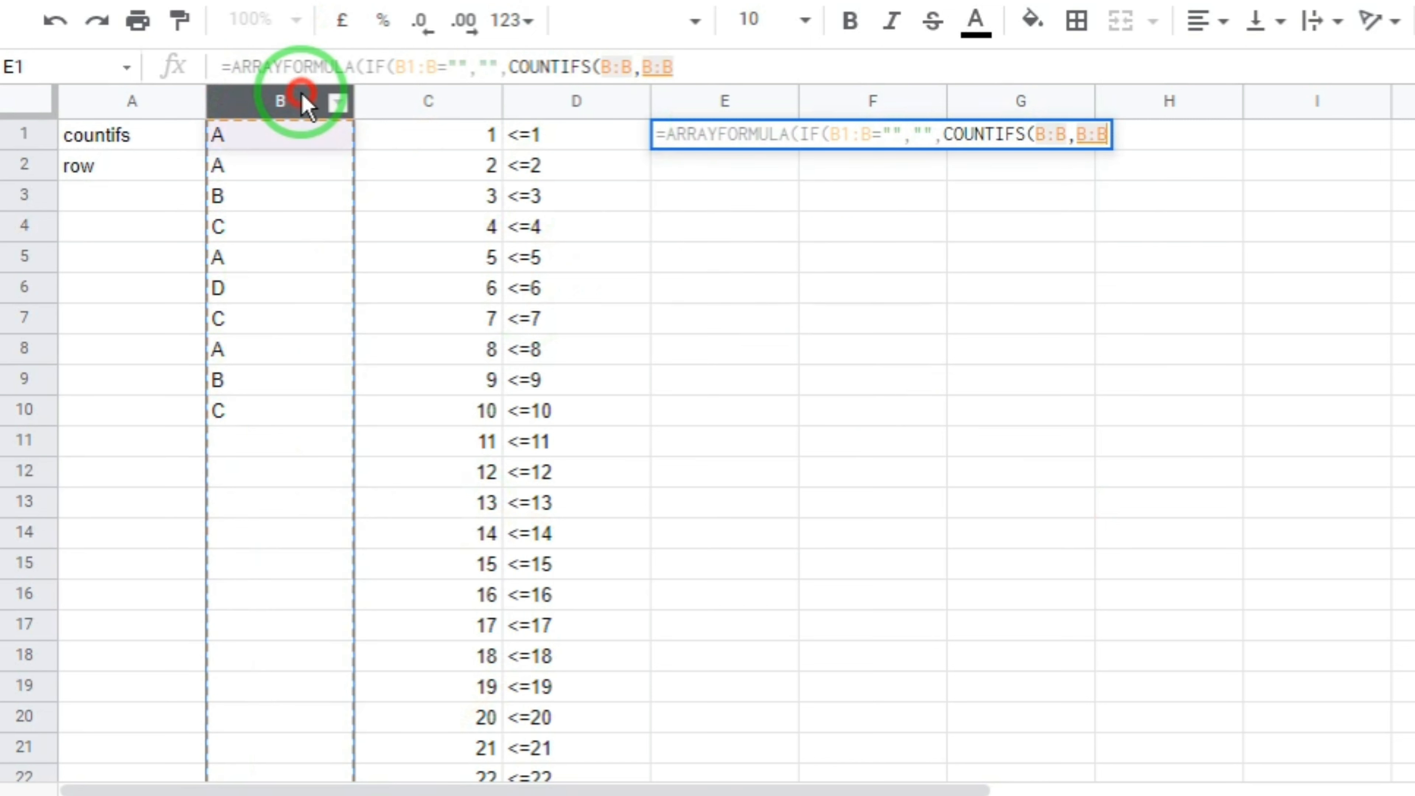
{"action": "type", "text": ","}
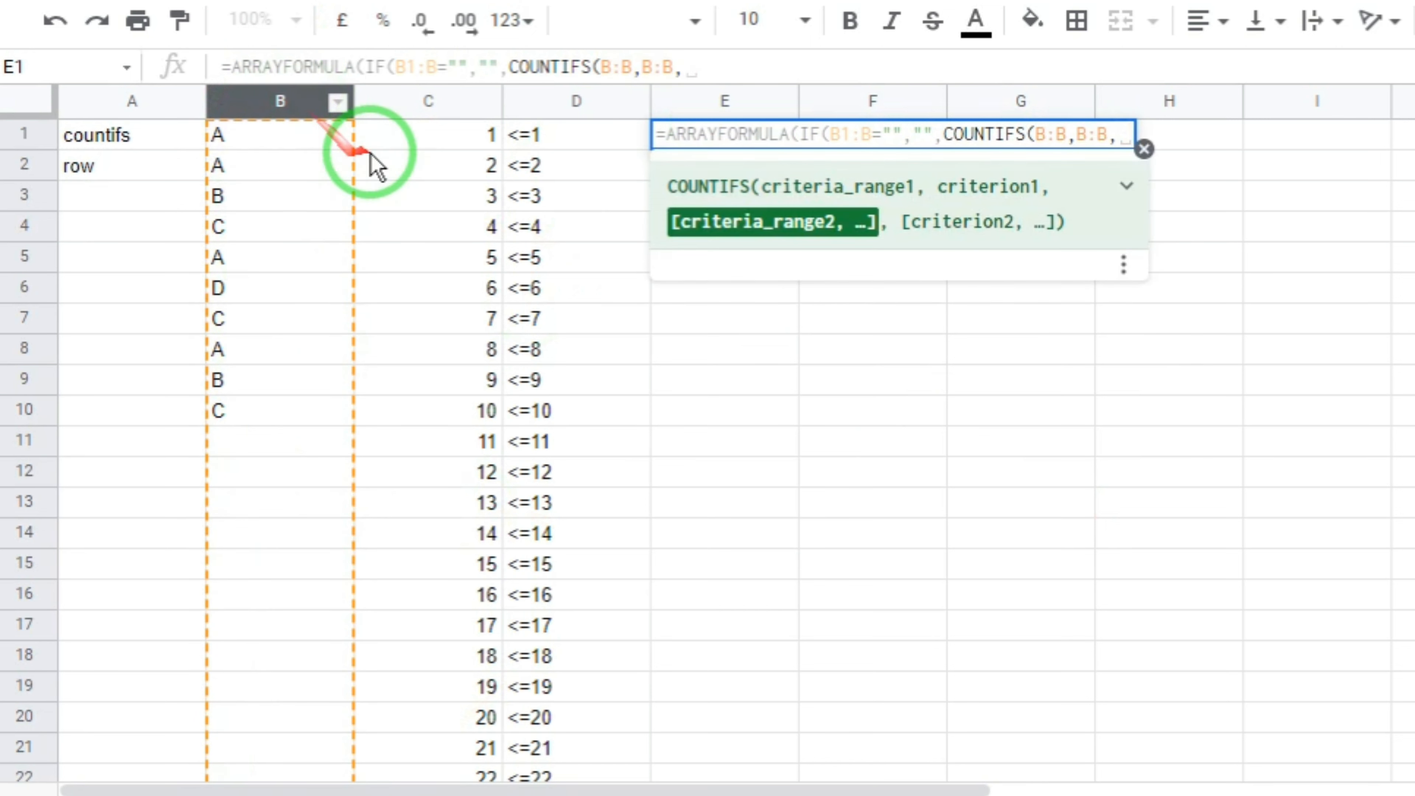
{"action": "left_click", "coordinate": [432, 109]}
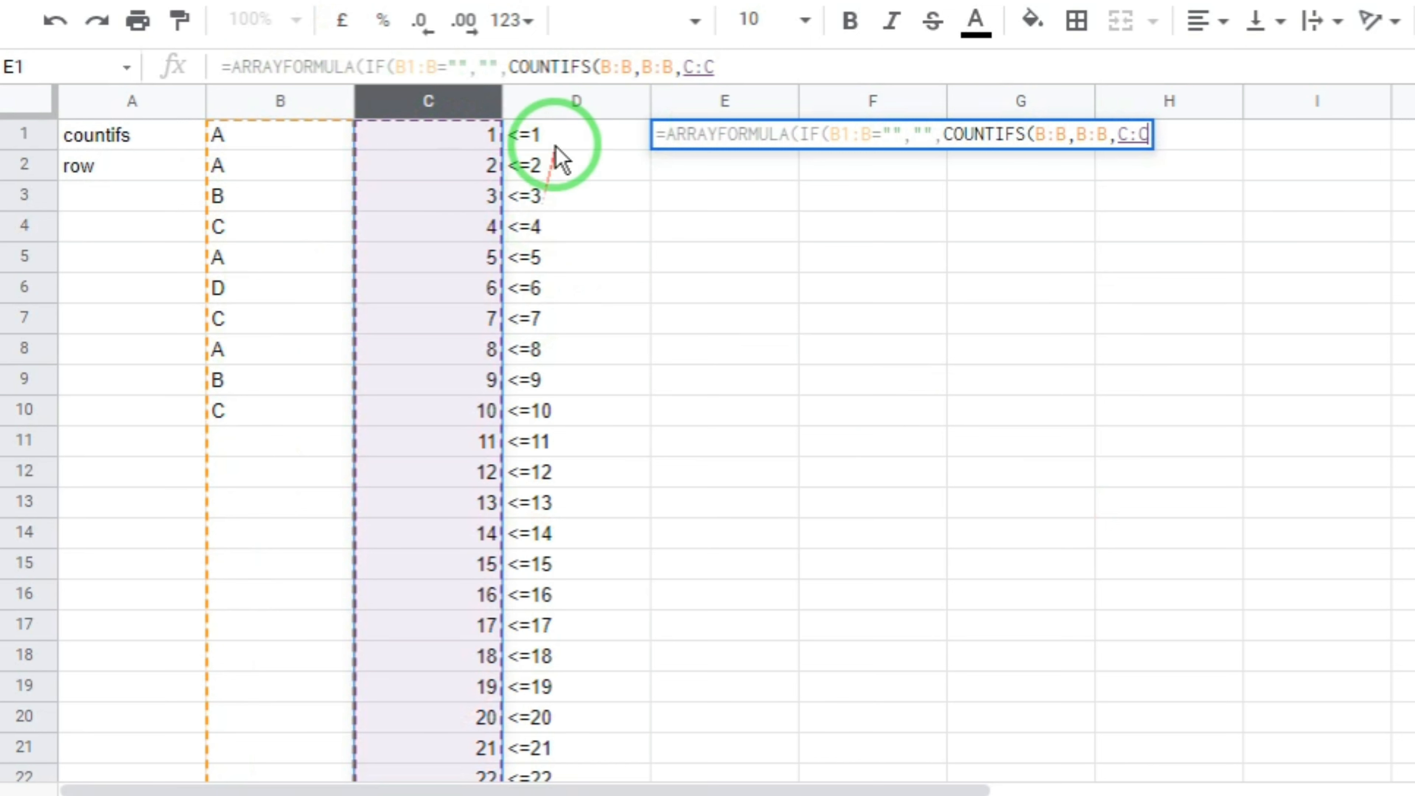
{"action": "type", "text": ","}
{"action": "left_click", "coordinate": [579, 104]}
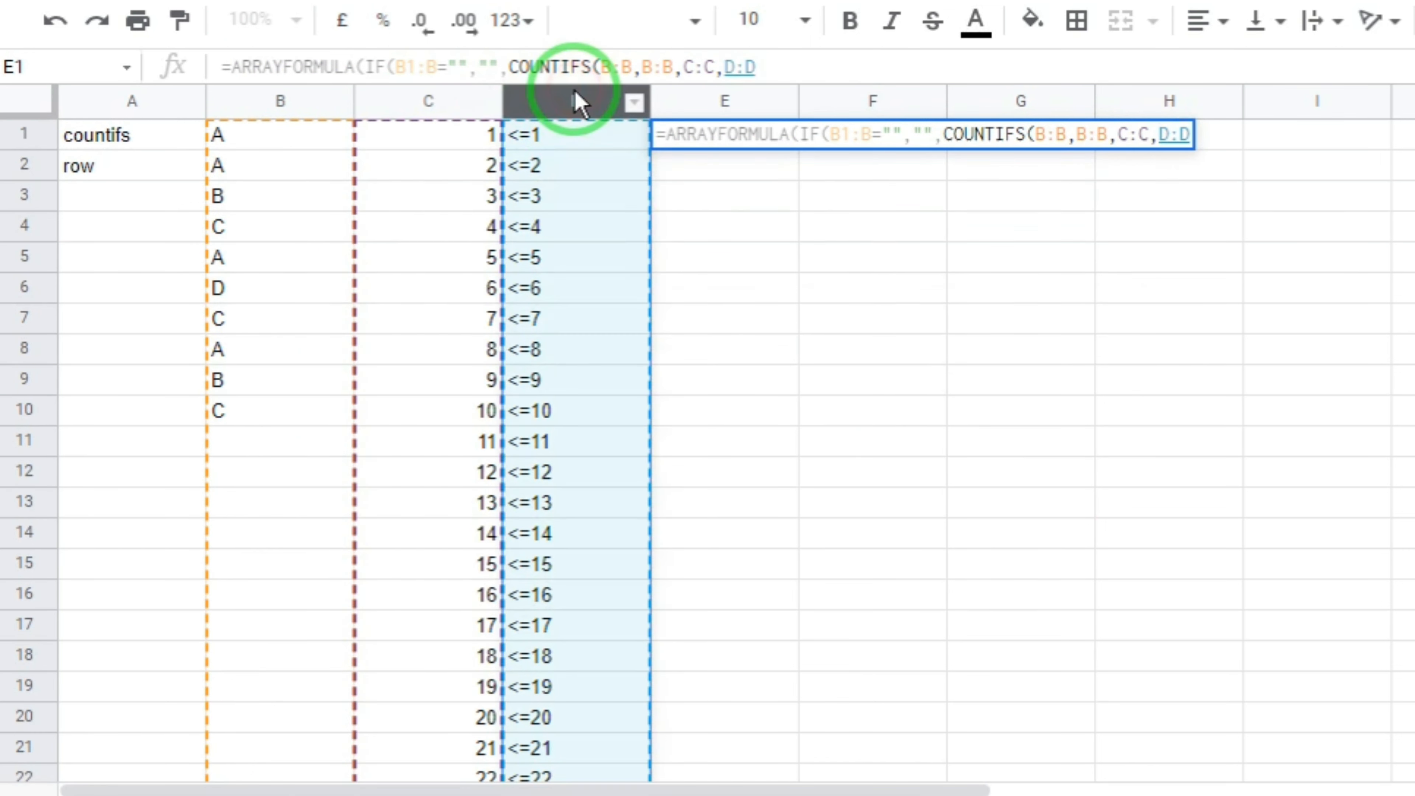
{"action": "key", "text": "Return"}
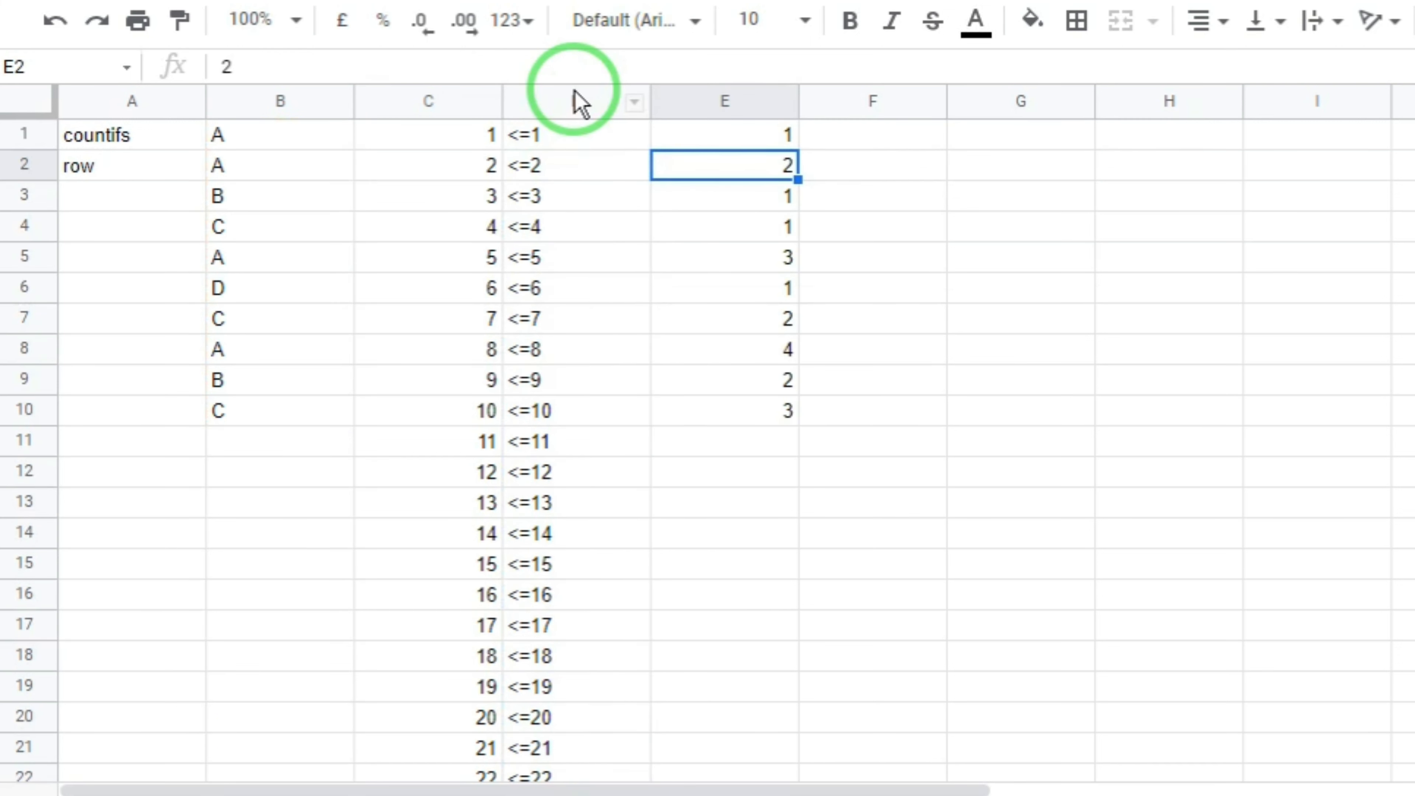
Step: Examine the running counts in column E row by row against the letters, row numbers and criteria in columns B to D
{"action": "left_click", "coordinate": [742, 111]}
{"action": "left_click", "coordinate": [740, 126]}
{"action": "key", "text": "Down"}
{"action": "key", "text": "Down"}
{"action": "key", "text": "Down"}
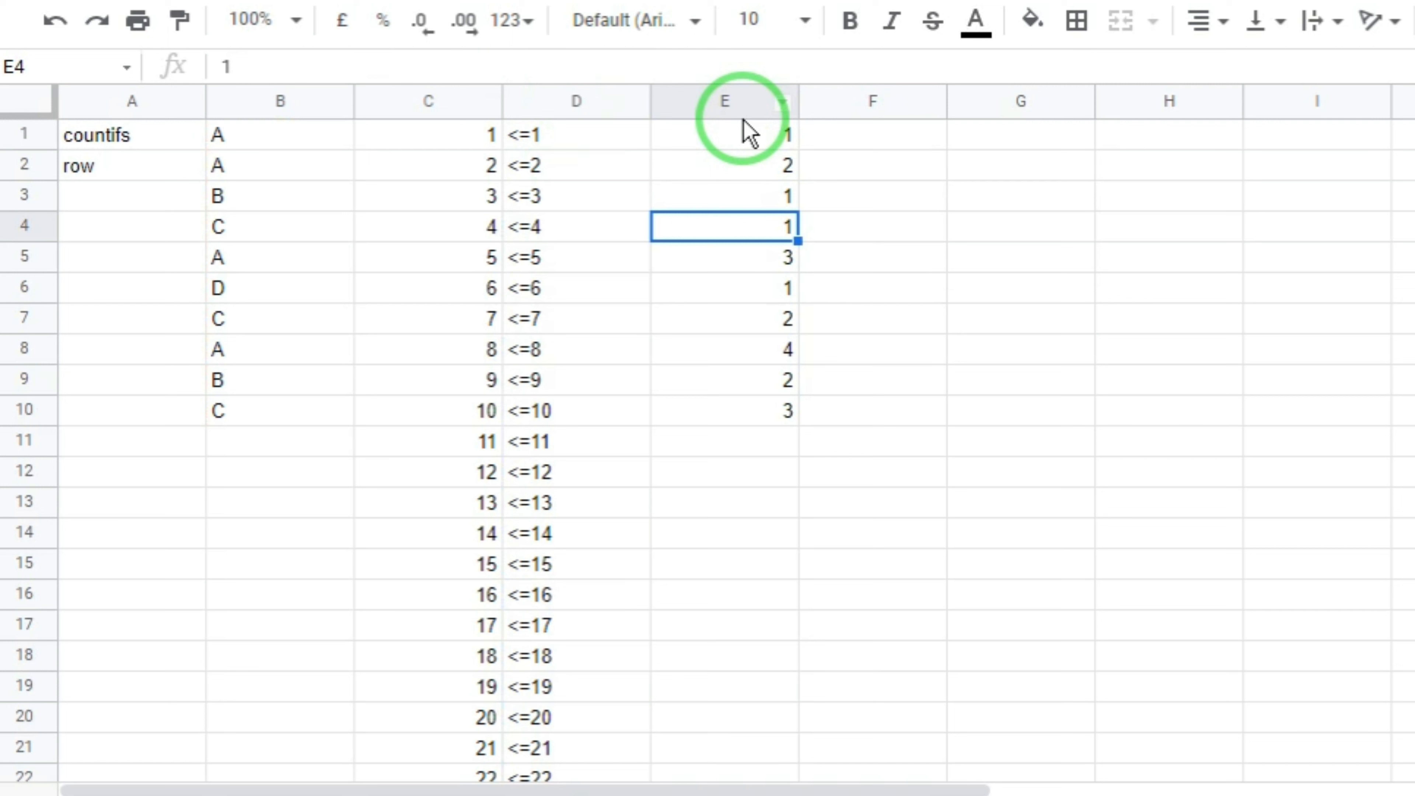
{"action": "key", "text": "Down"}
{"action": "key", "text": "shift+Home"}
{"action": "key", "text": "Down"}
{"action": "key", "text": "shift+Home"}
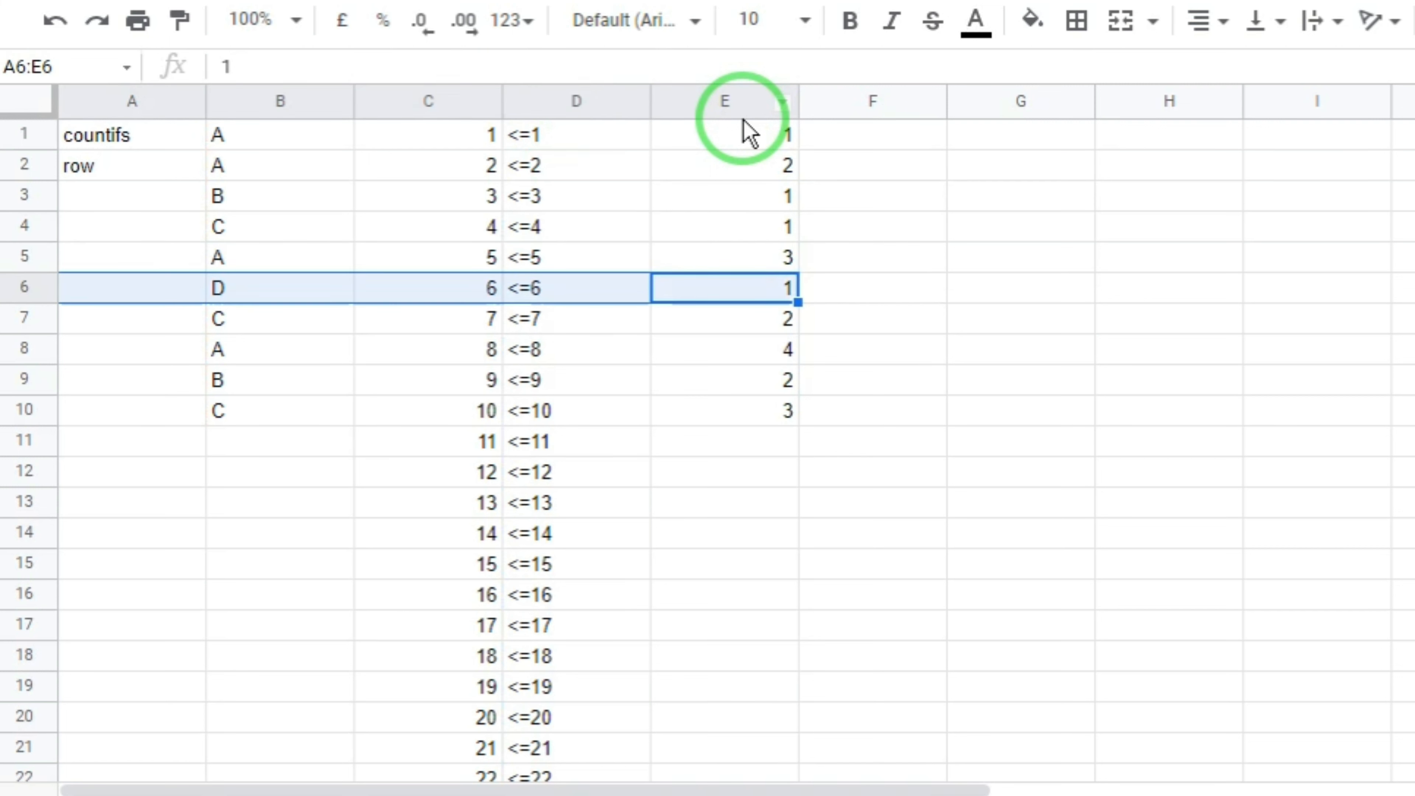
{"action": "key", "text": "Down"}
{"action": "key", "text": "shift+Home"}
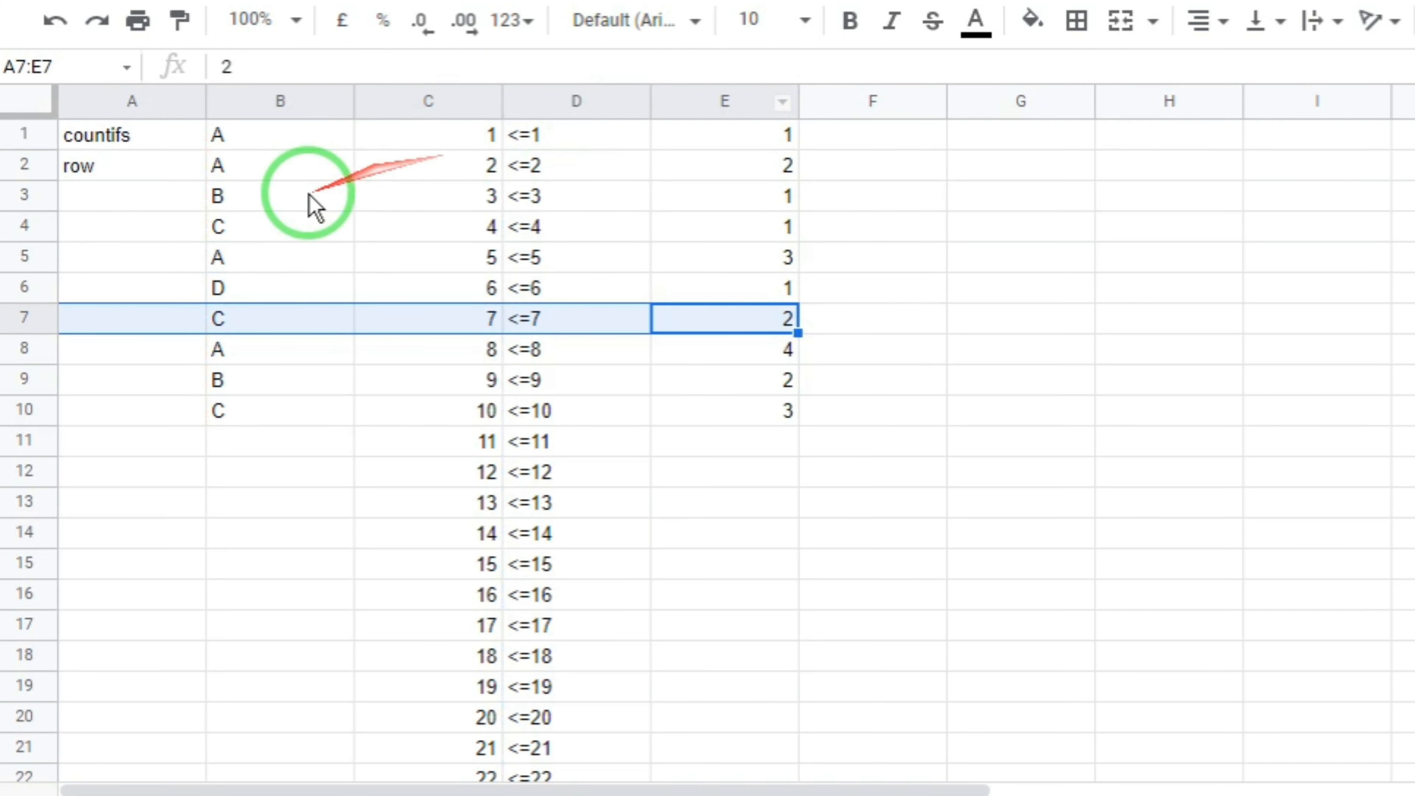
{"action": "key", "text": "Down"}
{"action": "key", "text": "shift+Home"}
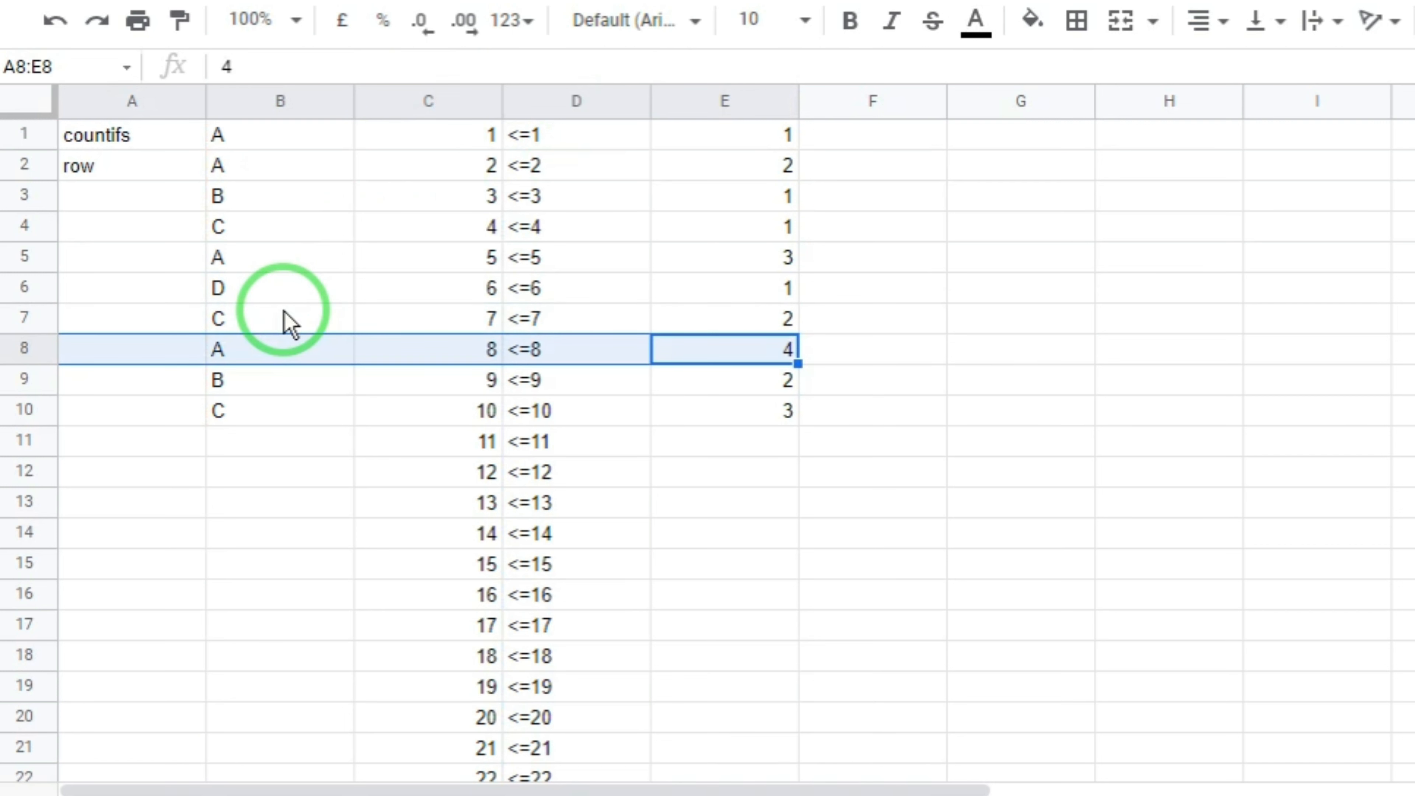
{"action": "key", "text": "Down"}
{"action": "key", "text": "shift+Home"}
{"action": "key", "text": "Down"}
{"action": "key", "text": "shift+Home"}
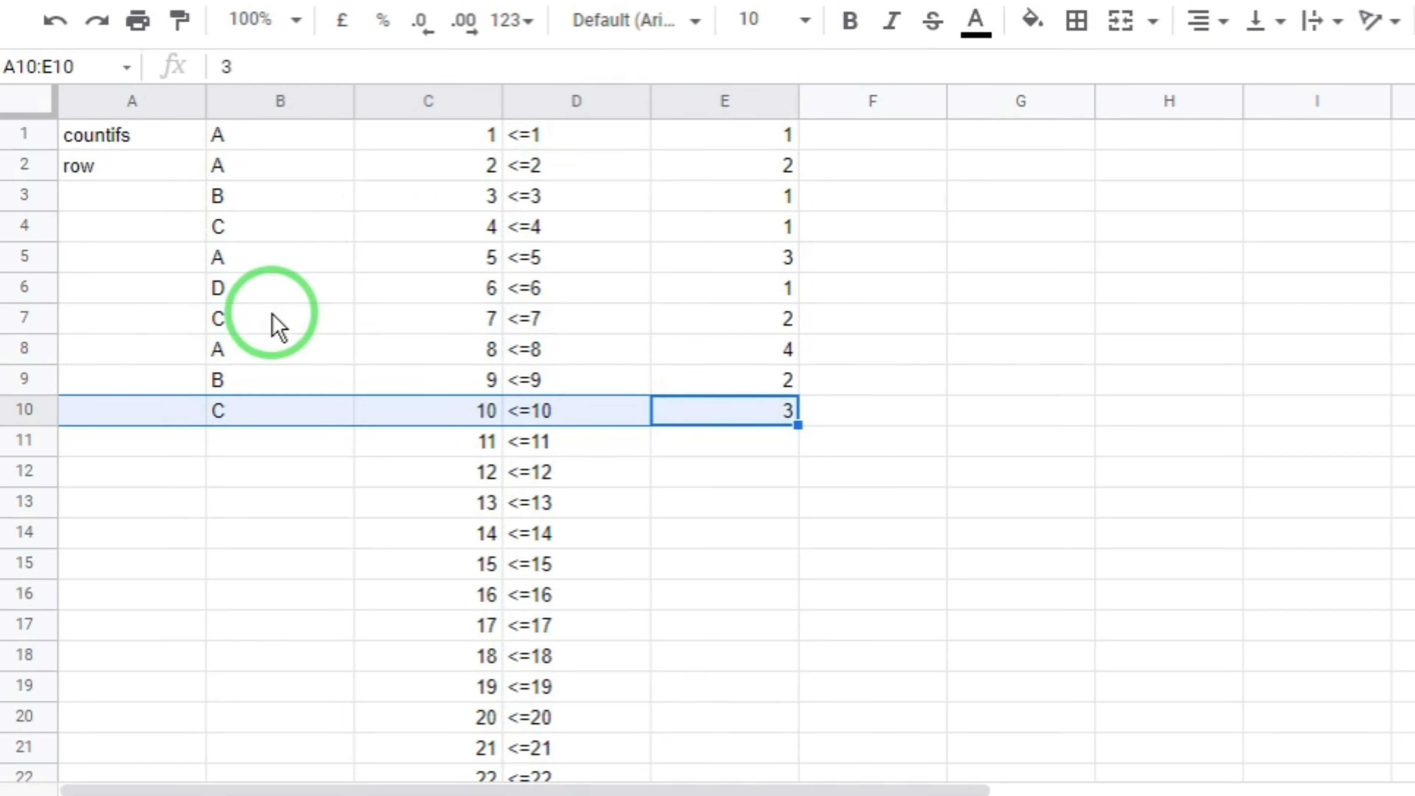
{"action": "left_click", "coordinate": [532, 137]}
{"action": "left_click", "coordinate": [761, 170]}
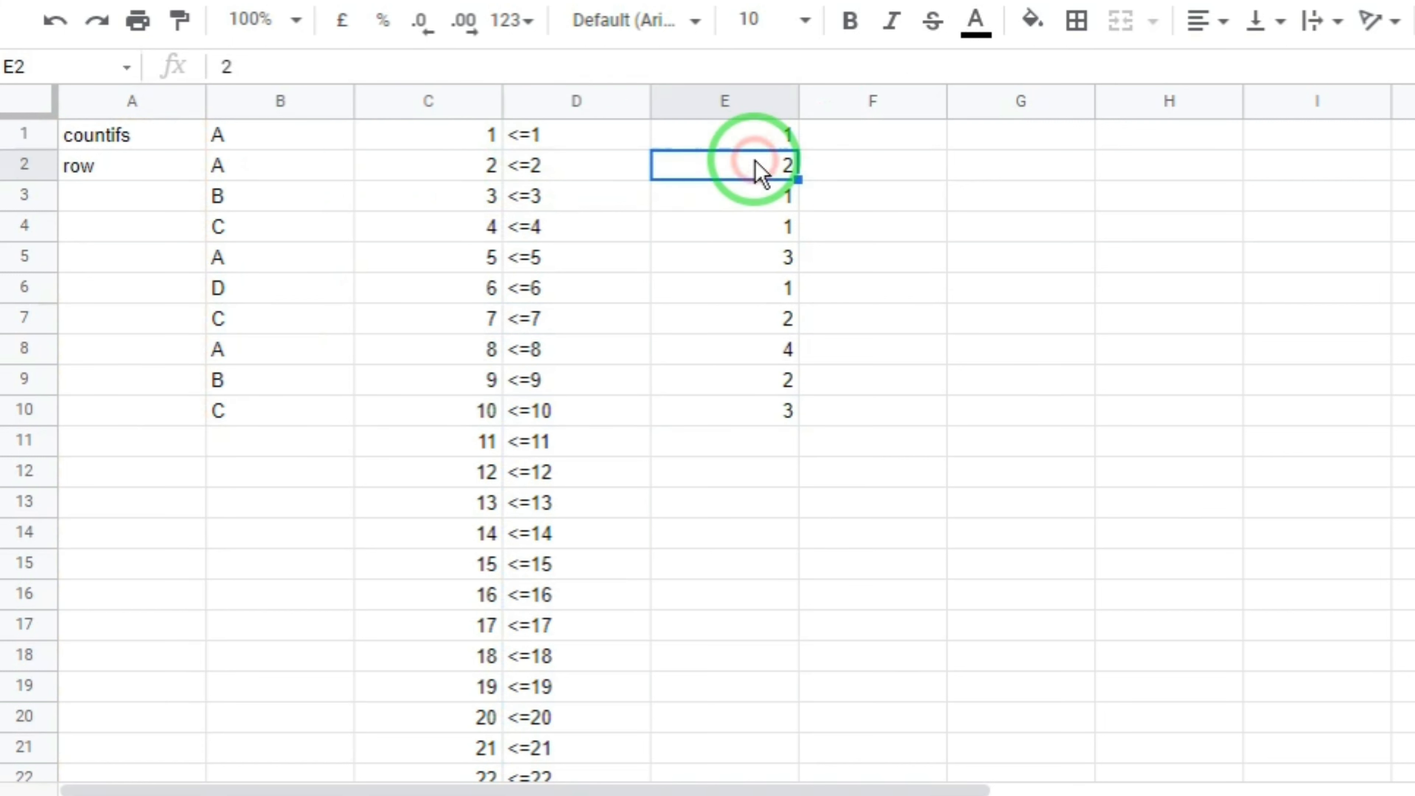
Step: Replace the C:C criteria range in E1's COUNTIFS formula with row(A:A)
{"action": "double_click", "coordinate": [774, 133]}
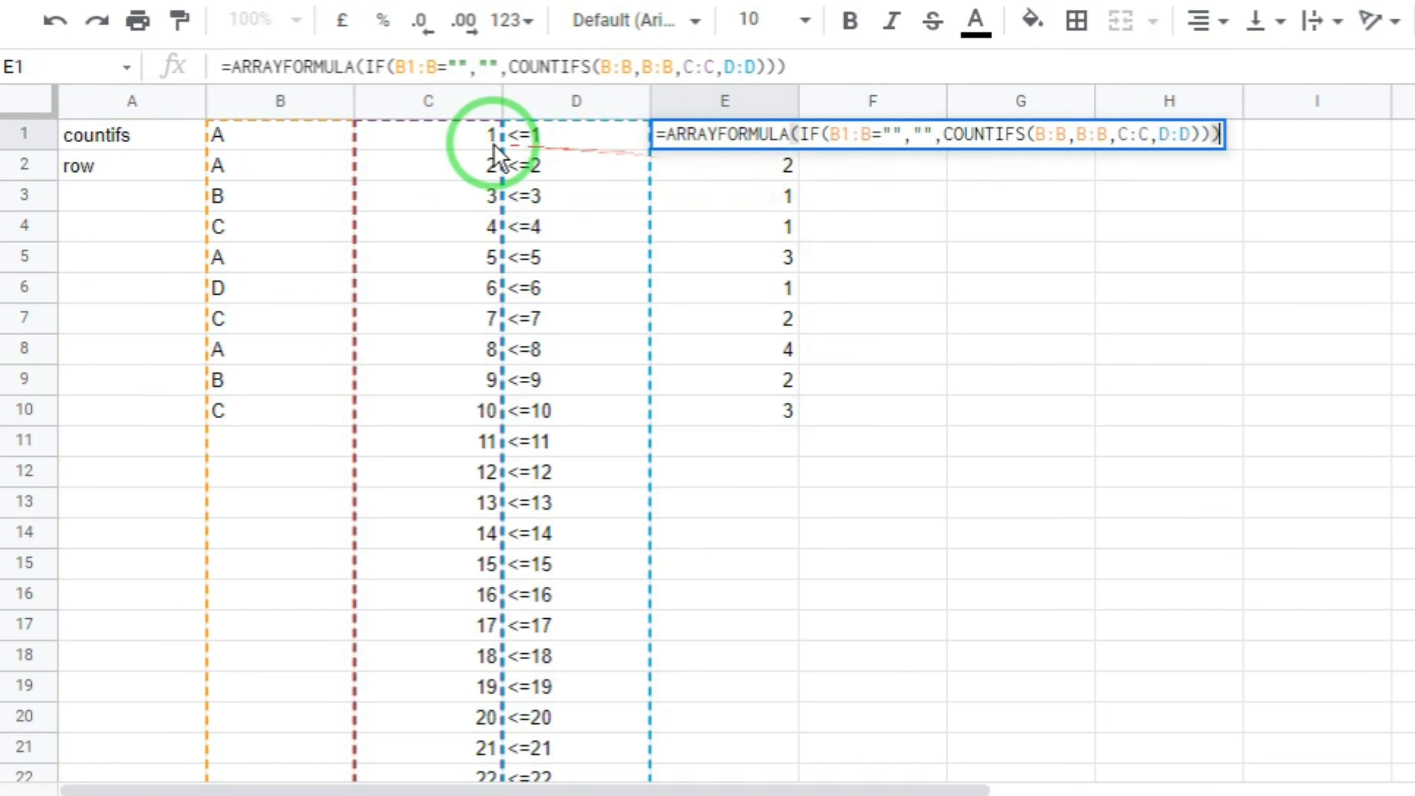
{"action": "left_click", "coordinate": [471, 142]}
{"action": "left_click", "coordinate": [725, 143]}
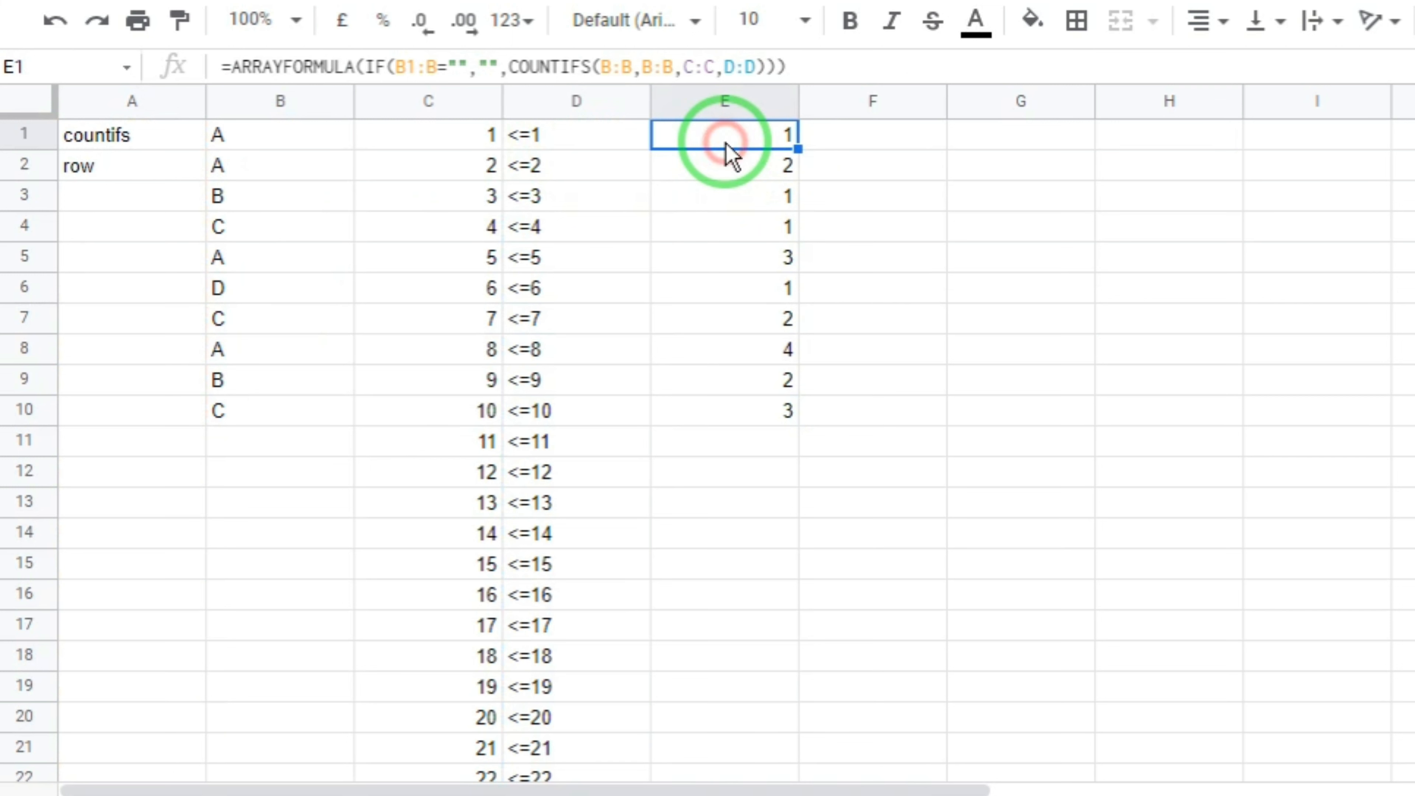
{"action": "double_click", "coordinate": [726, 144]}
{"action": "double_click", "coordinate": [1144, 136]}
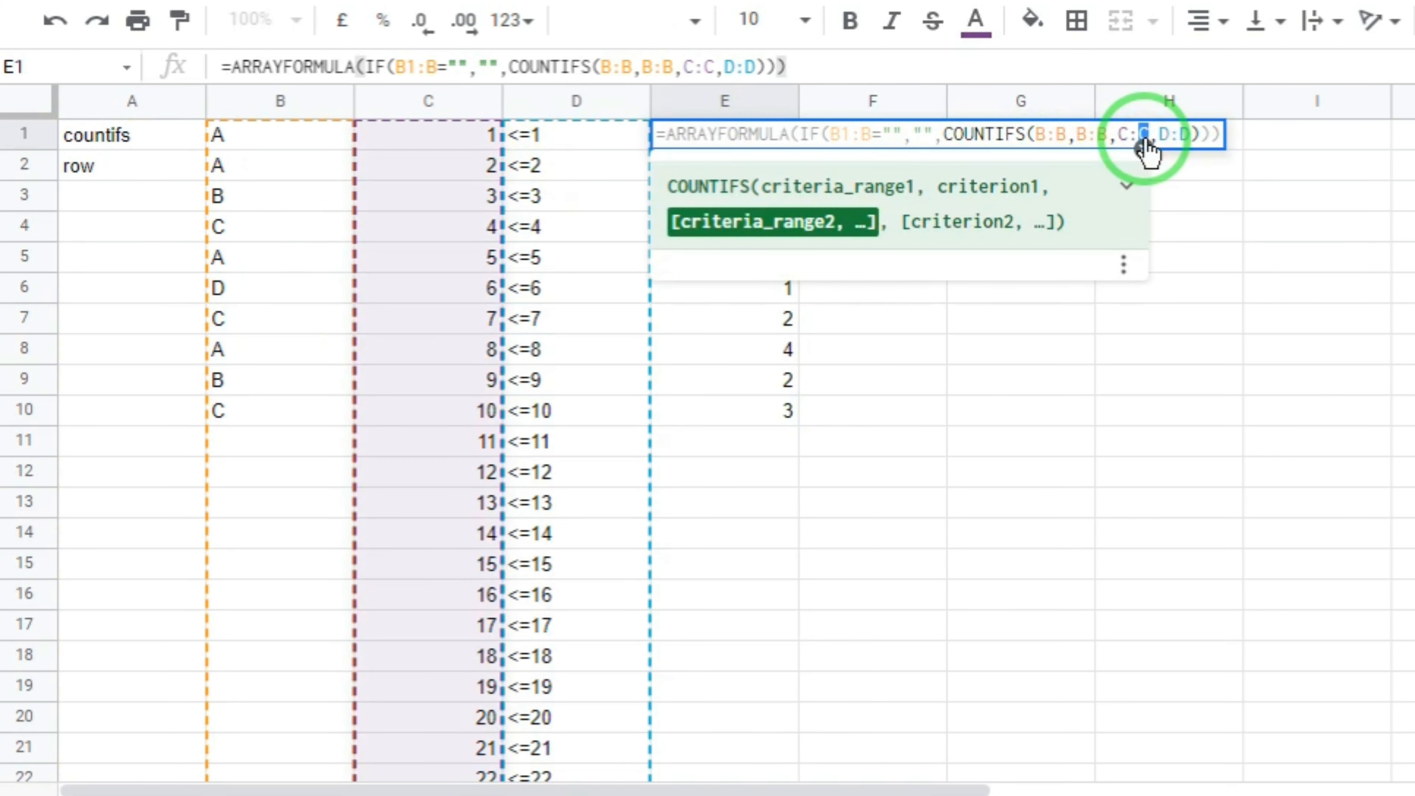
{"action": "type", "text": "row"}
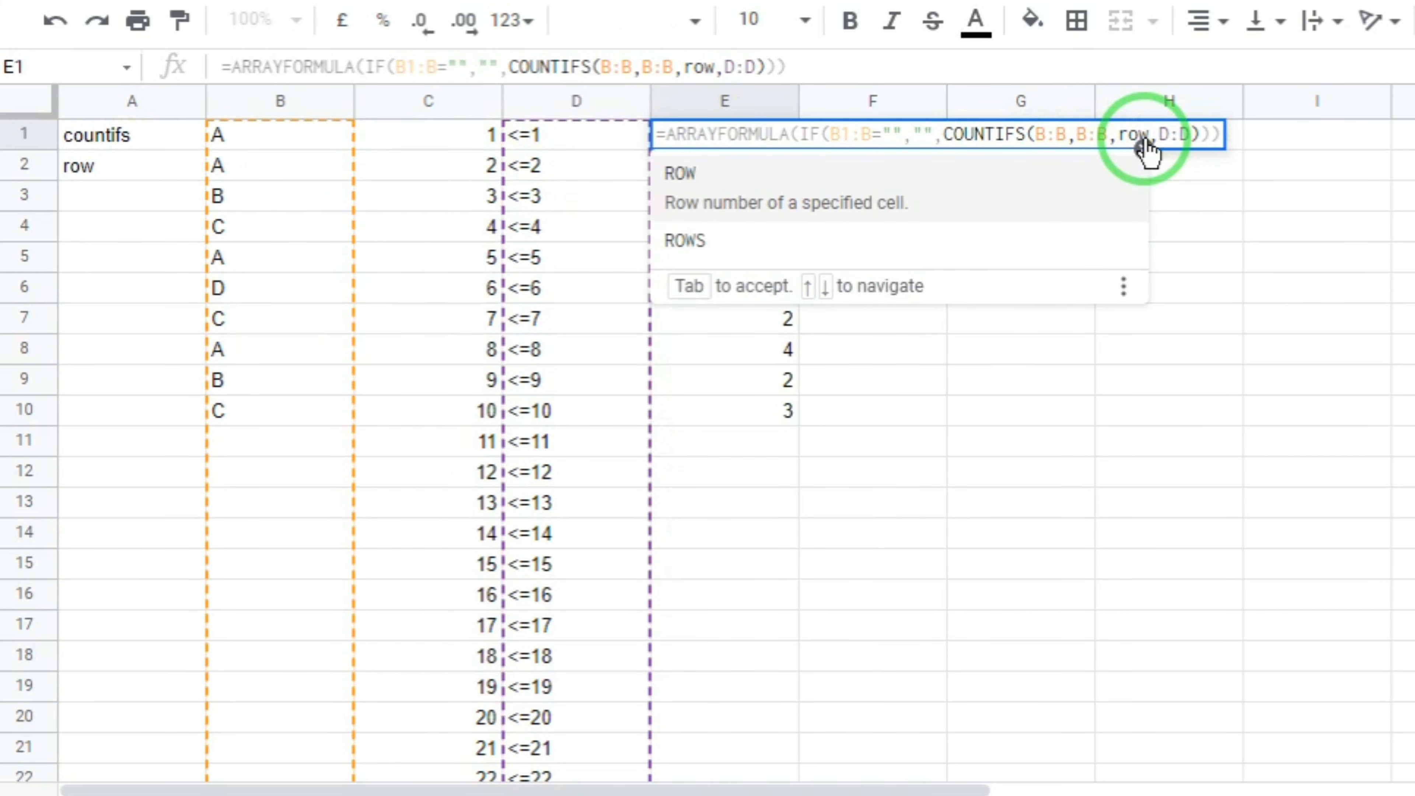
{"action": "type", "text": "(A:A)"}
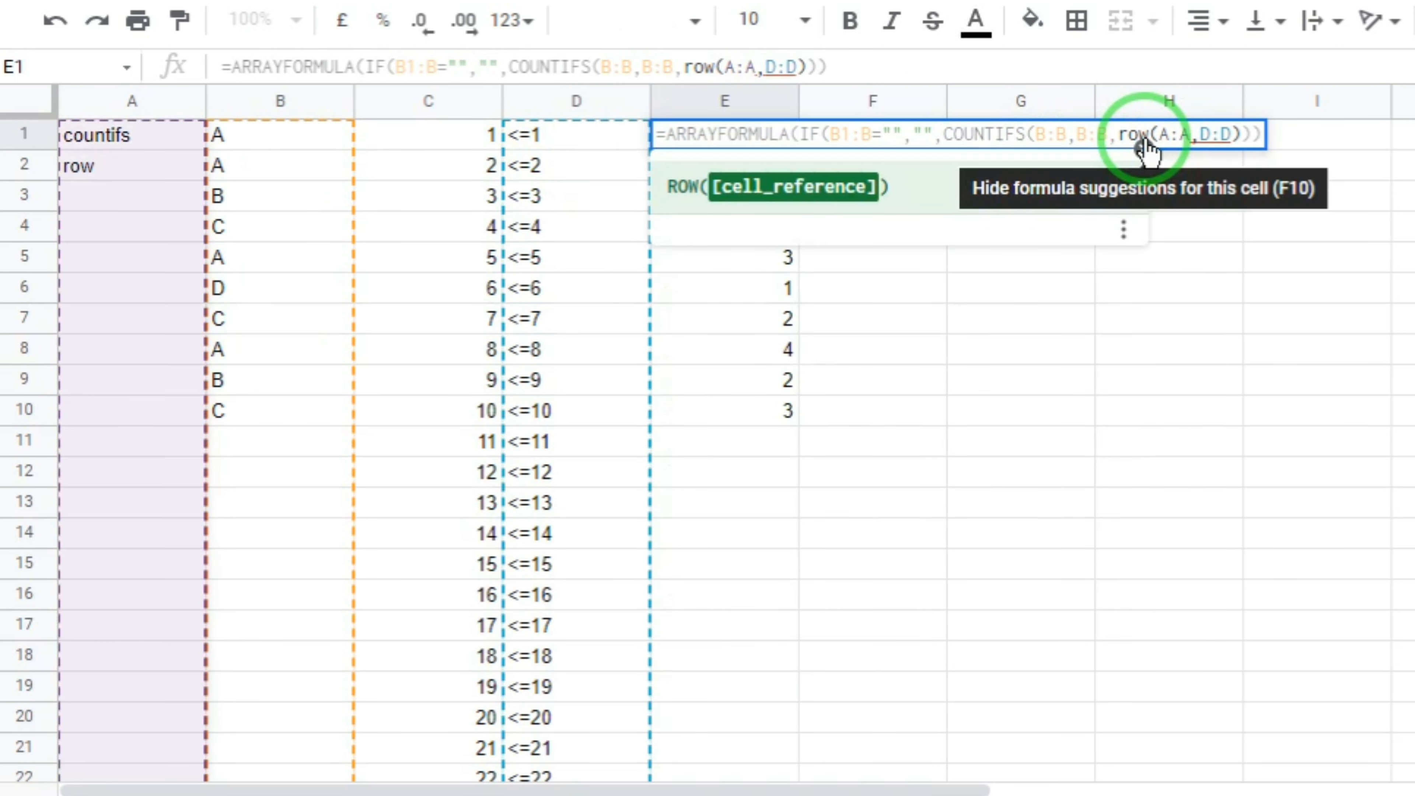
Step: Replace the D:D criterion in E1's COUNTIFS formula with "<="&ROW(A:A) and commit the formula
{"action": "key", "text": "Right"}
{"action": "key", "text": "Right"}
{"action": "key", "text": "shift+Right"}
{"action": "key", "text": "shift+Right"}
{"action": "key", "text": "shift+Right"}
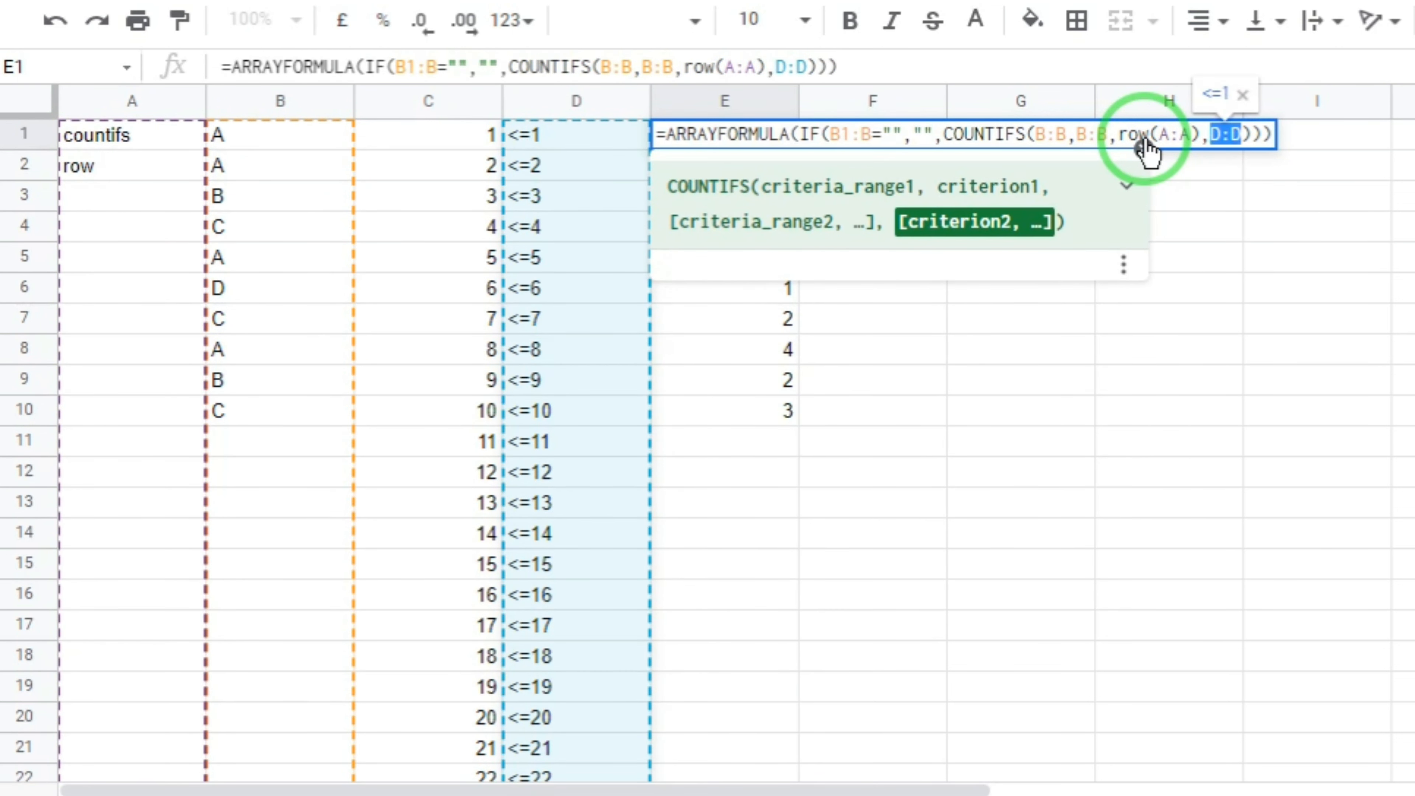
{"action": "key", "text": "BackSpace"}
{"action": "left_click", "coordinate": [585, 146]}
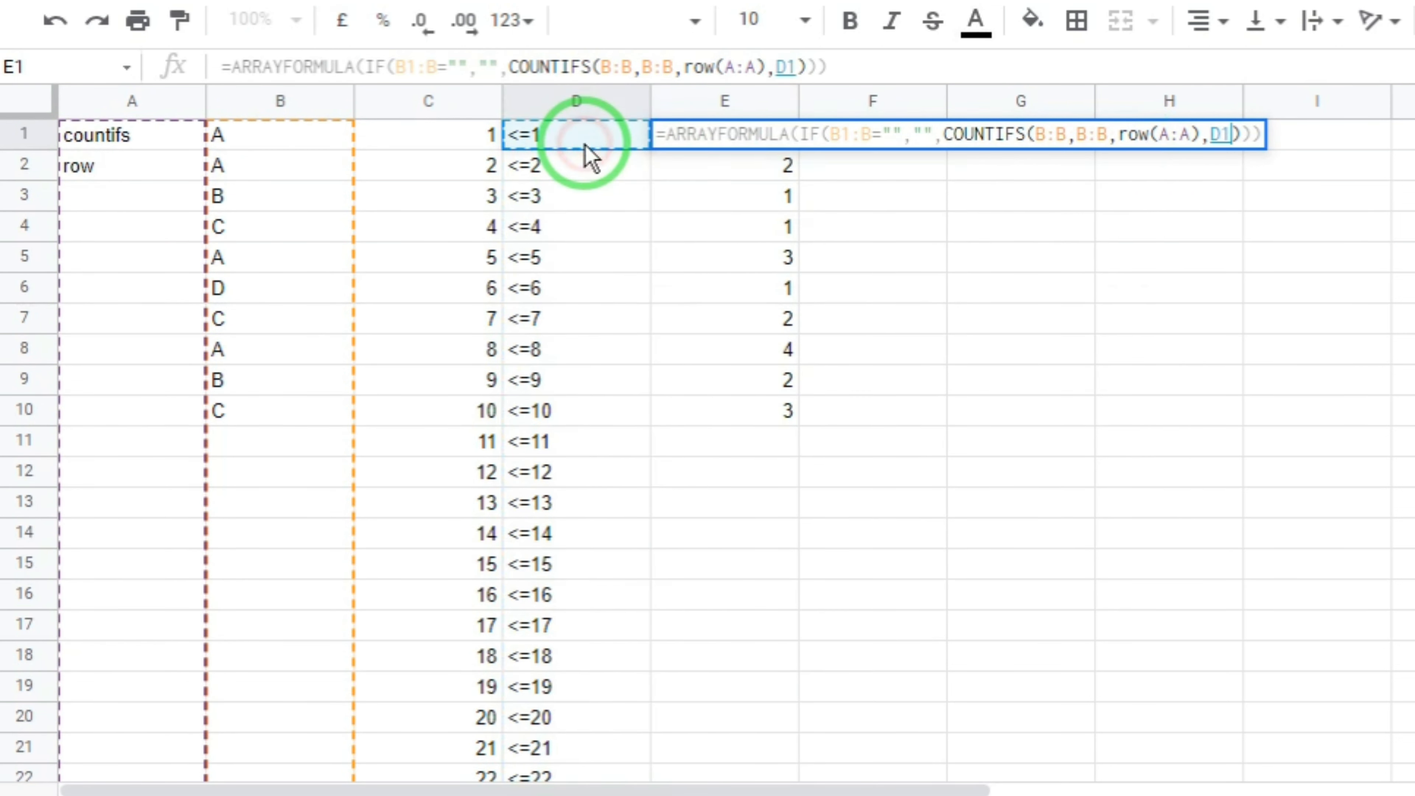
{"action": "key", "text": "BackSpace"}
{"action": "key", "text": "BackSpace"}
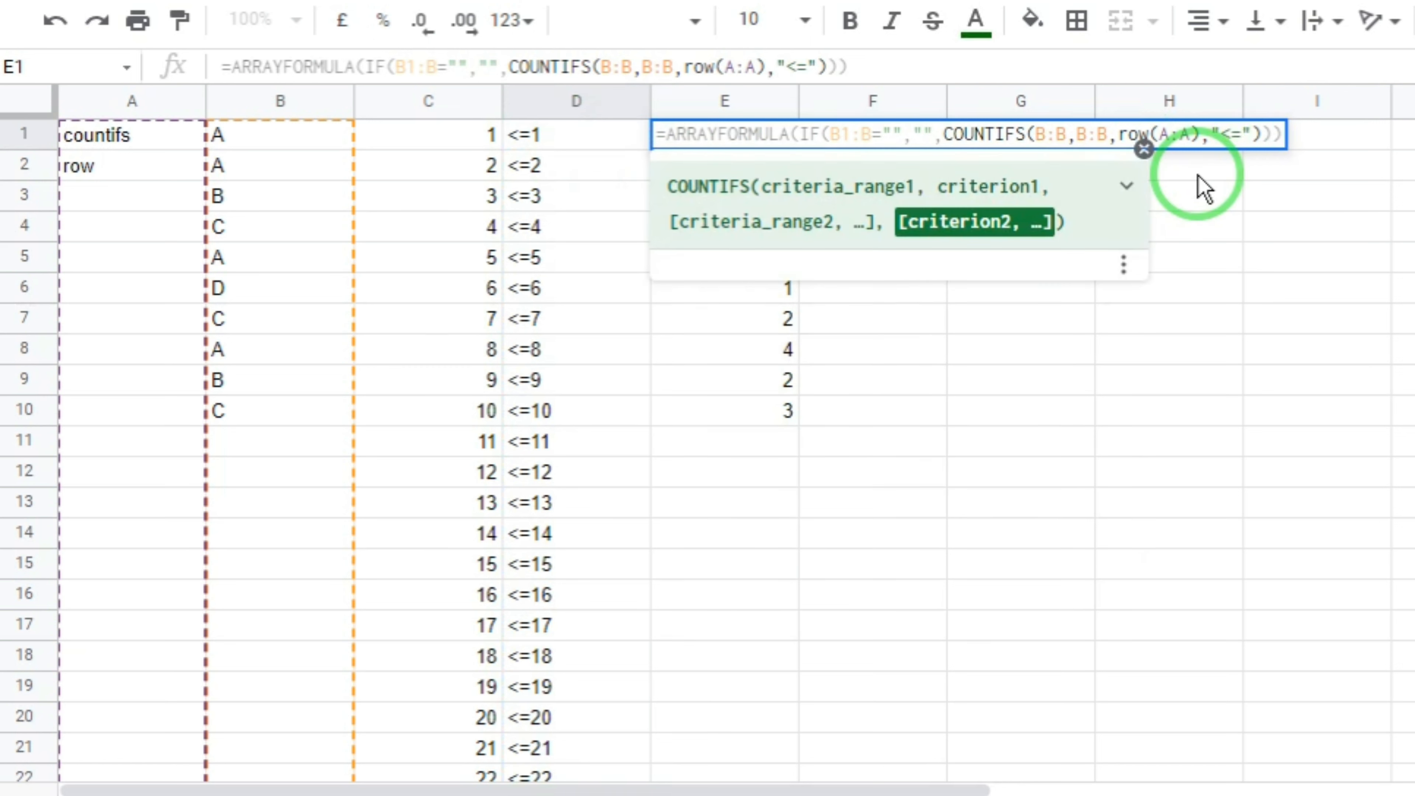
{"action": "type", "text": "row"}
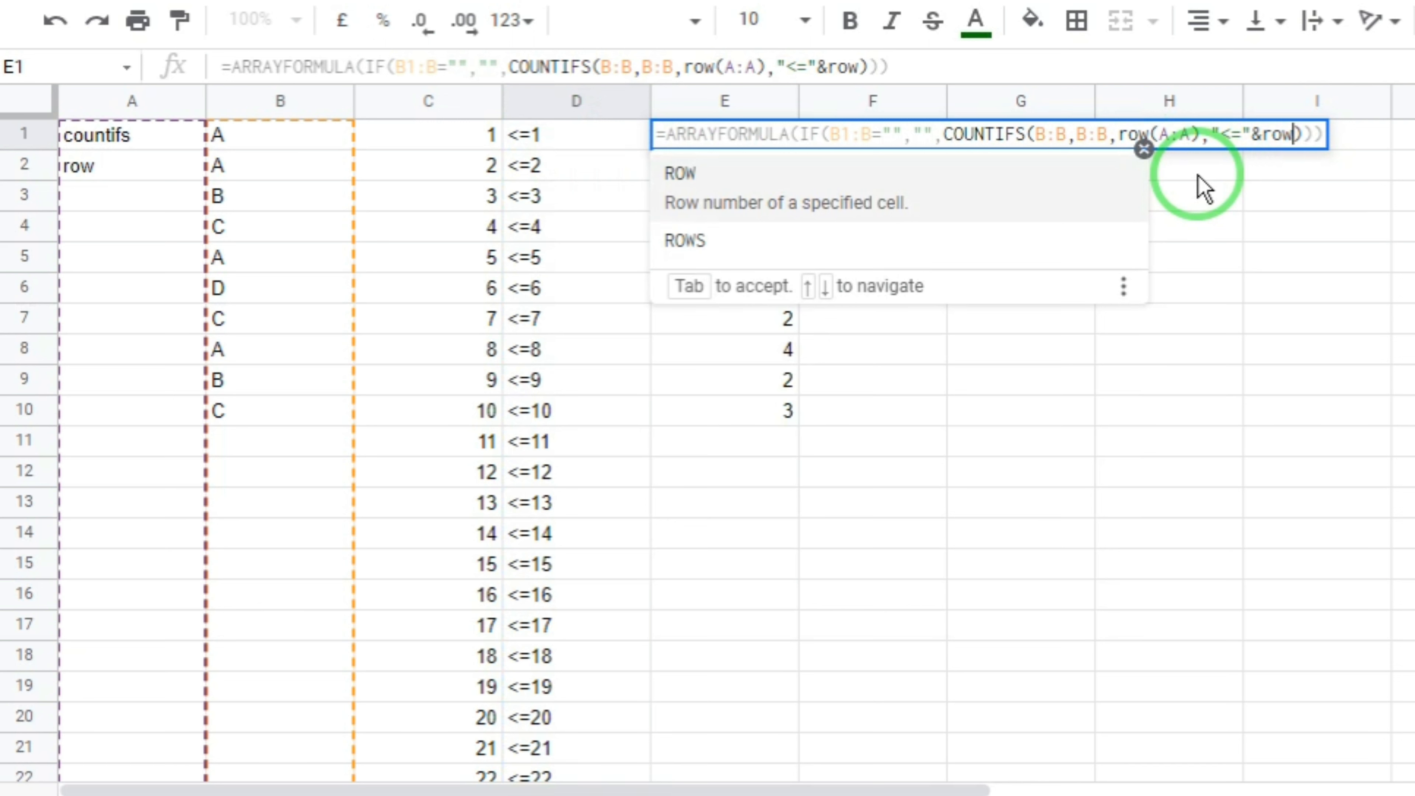
{"action": "key", "text": "Tab"}
{"action": "type", "text": "A:A"}
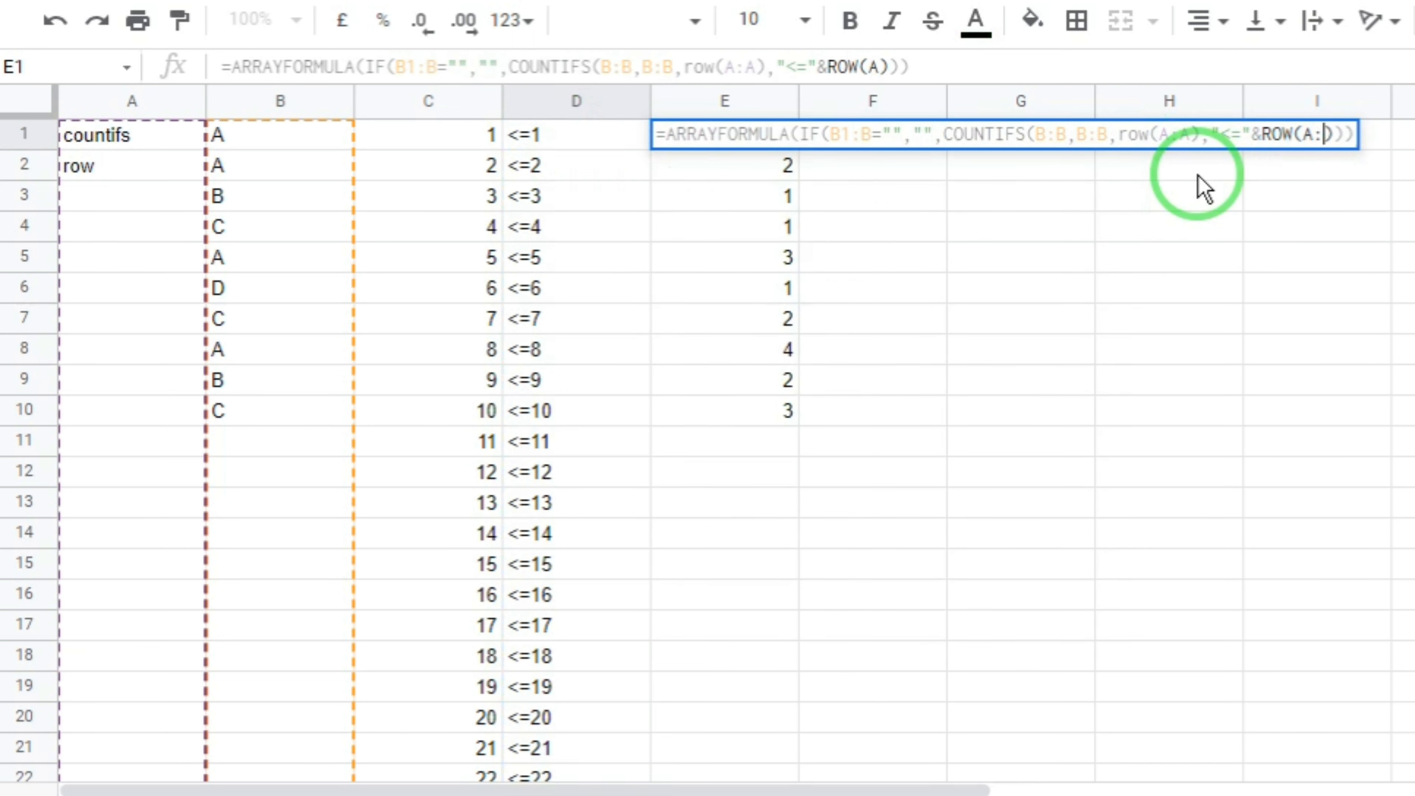
{"action": "key", "text": "Return"}
Step: Clear helper columns C and D and delete both columns from the sheet
{"action": "left_click_drag", "start_coordinate": [576, 102], "coordinate": [422, 103]}
{"action": "key", "text": "Delete"}
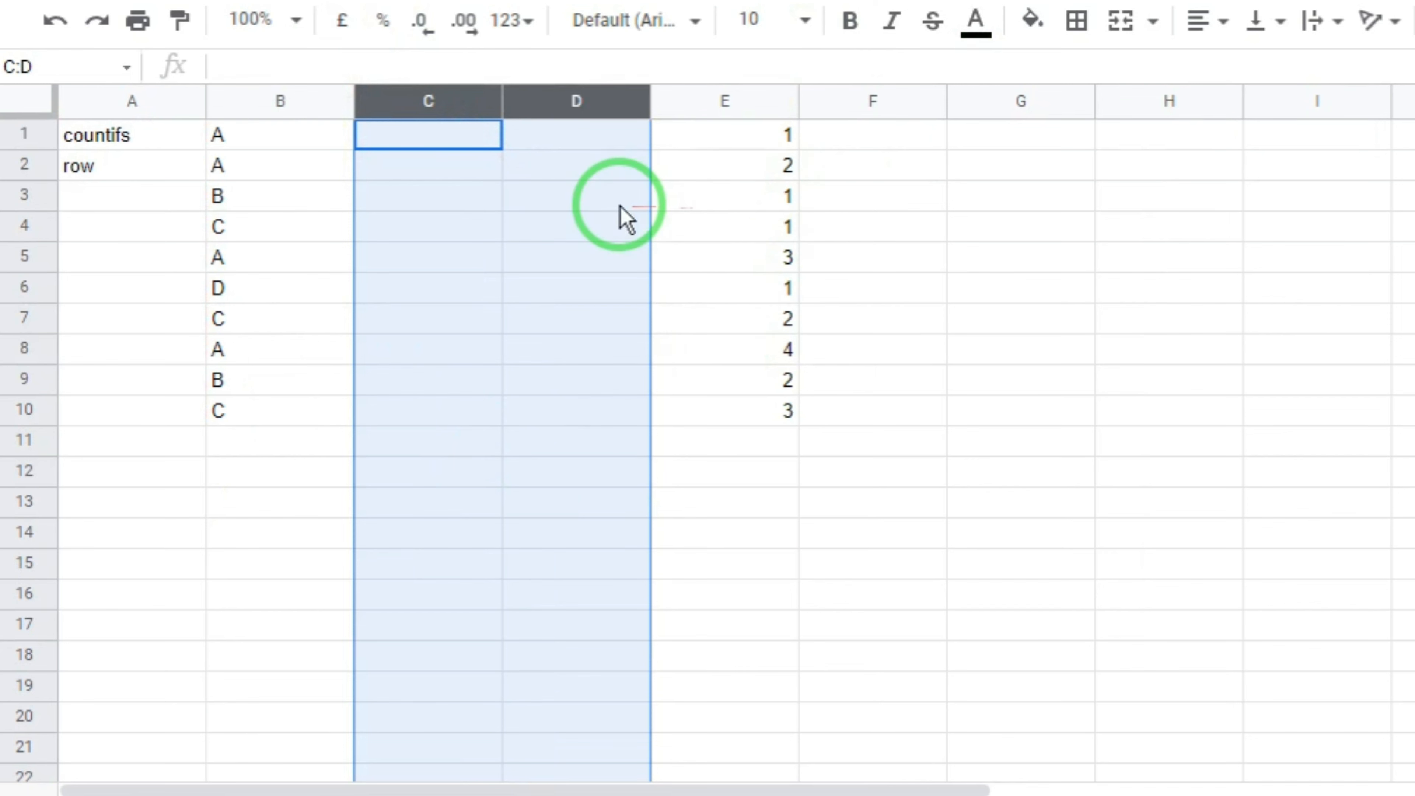
{"action": "right_click", "coordinate": [620, 219]}
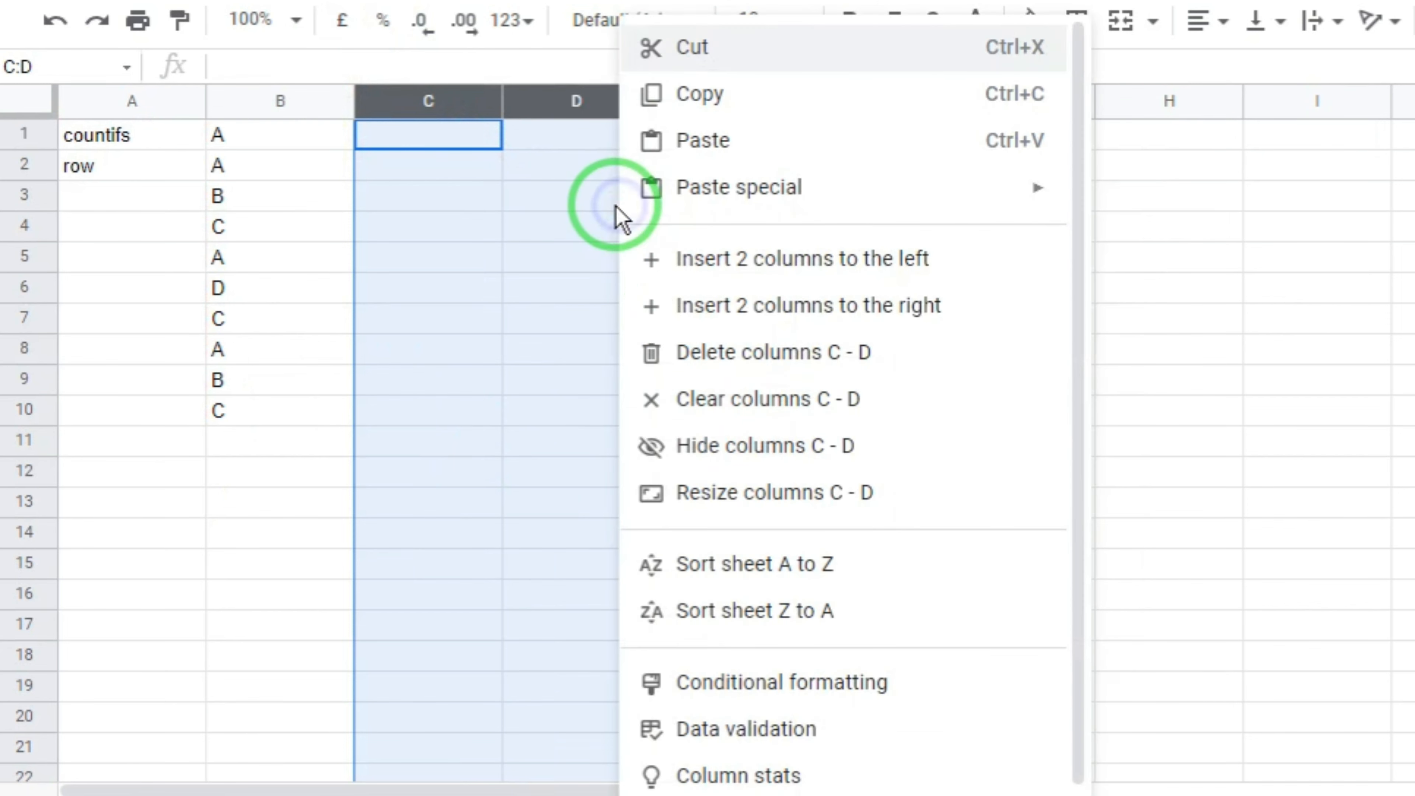
{"action": "left_click", "coordinate": [758, 365]}
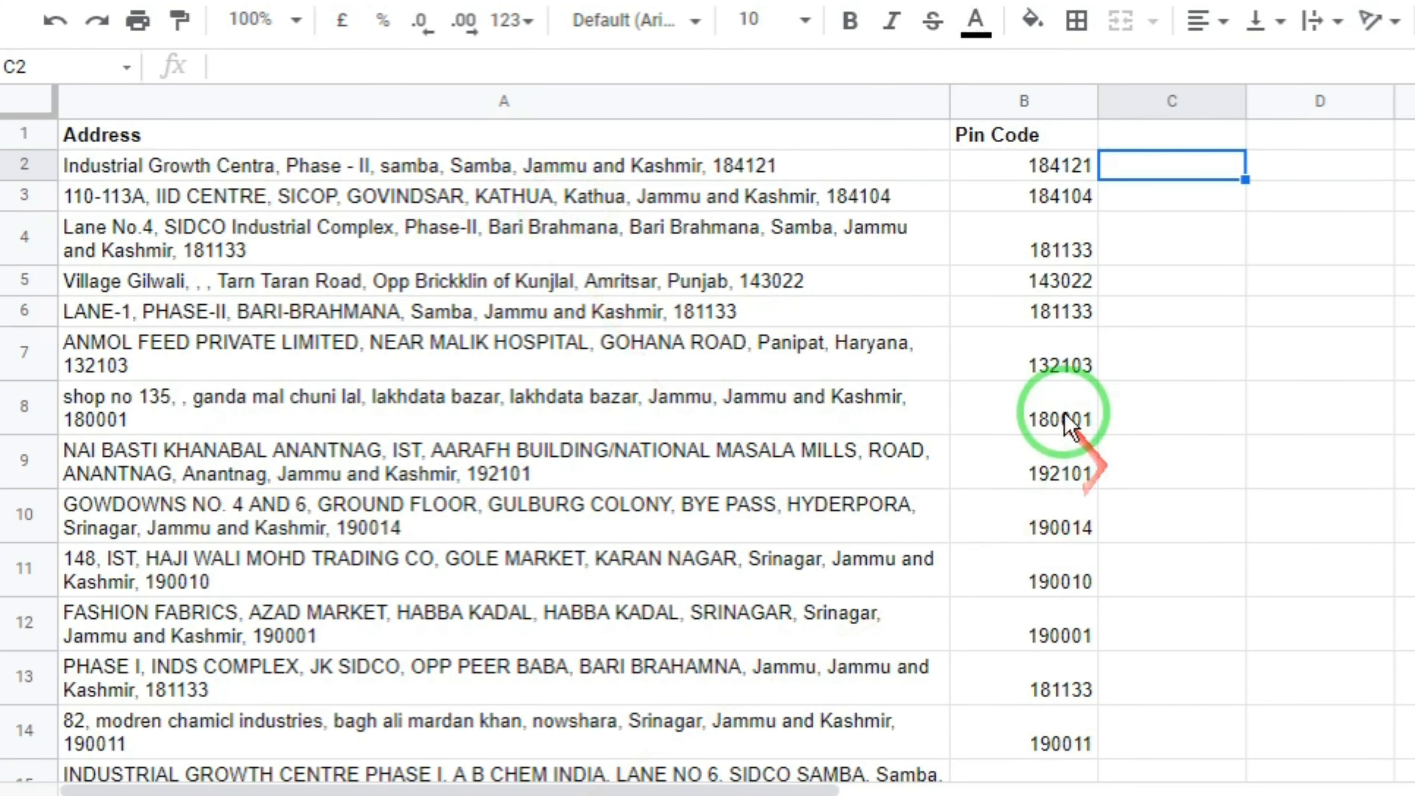
Step: Start an ARRAYFORMULA in C2 beside the Pin Code data with an IF that returns an empty string where A2:A is blank
{"action": "left_click", "coordinate": [1070, 498]}
{"action": "key", "text": "ctrl+Down"}
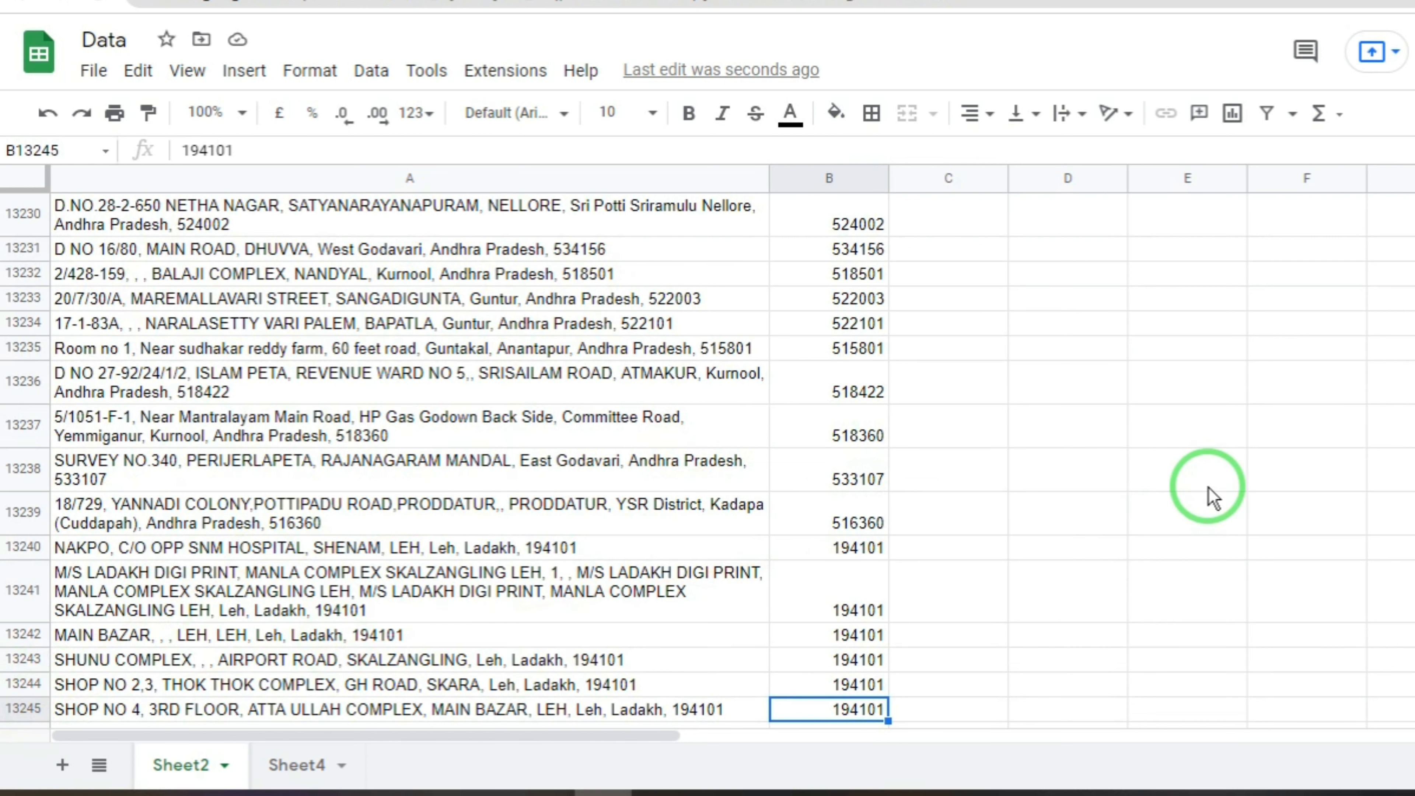
{"action": "key", "text": "ctrl+Up"}
{"action": "key", "text": "Right"}
{"action": "key", "text": "Down"}
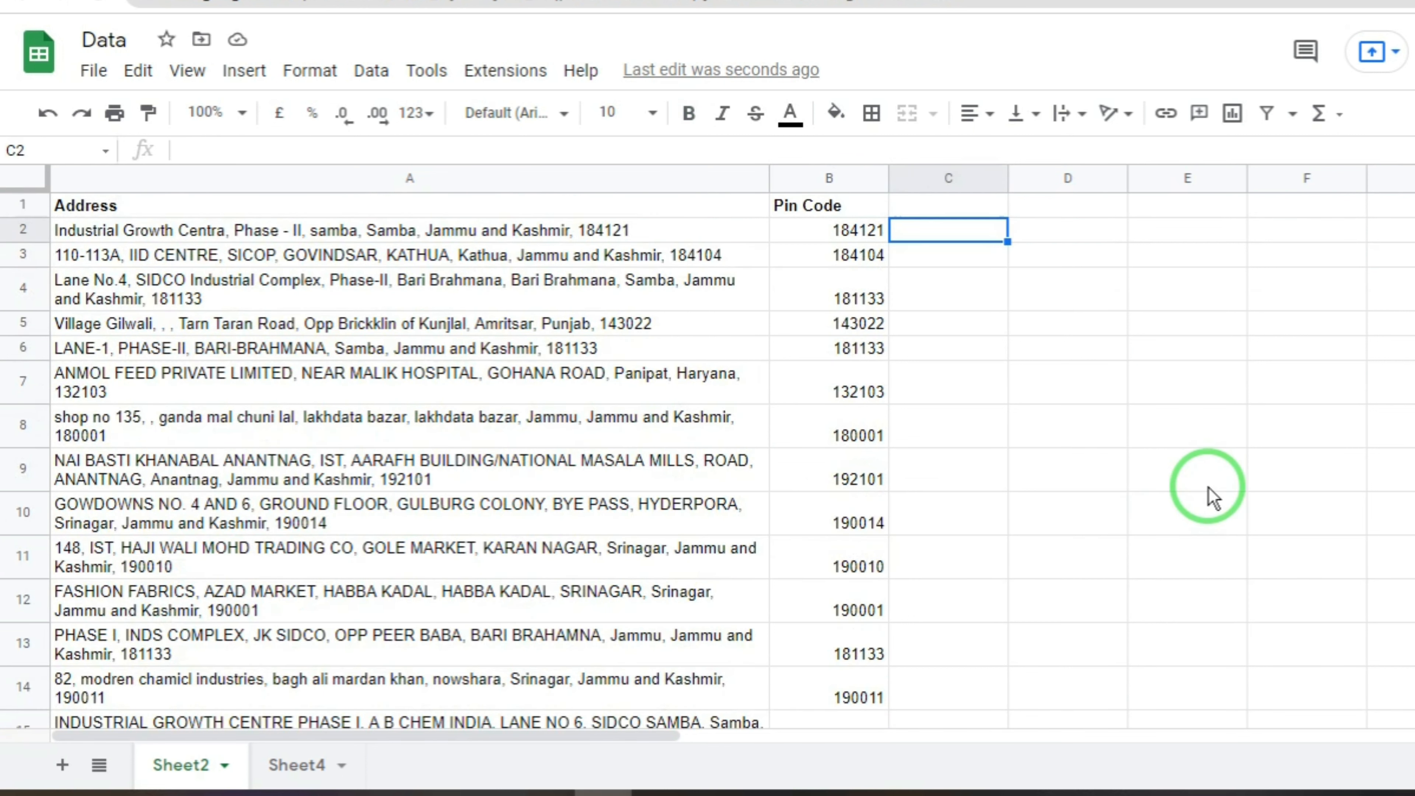
{"action": "type", "text": "=arr"}
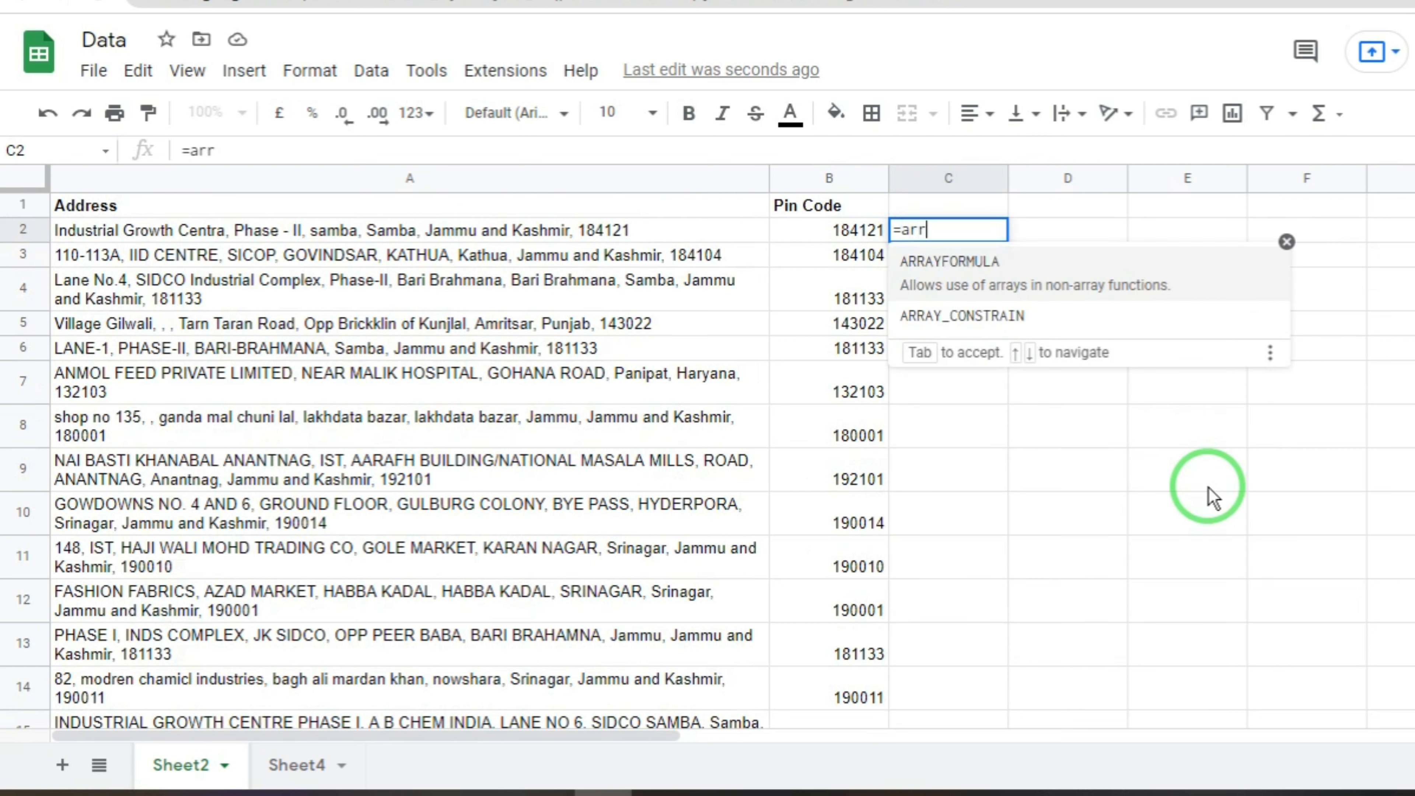
{"action": "key", "text": "Tab"}
{"action": "type", "text": "if"}
{"action": "key", "text": "Tab"}
{"action": "type", "text": "A2"}
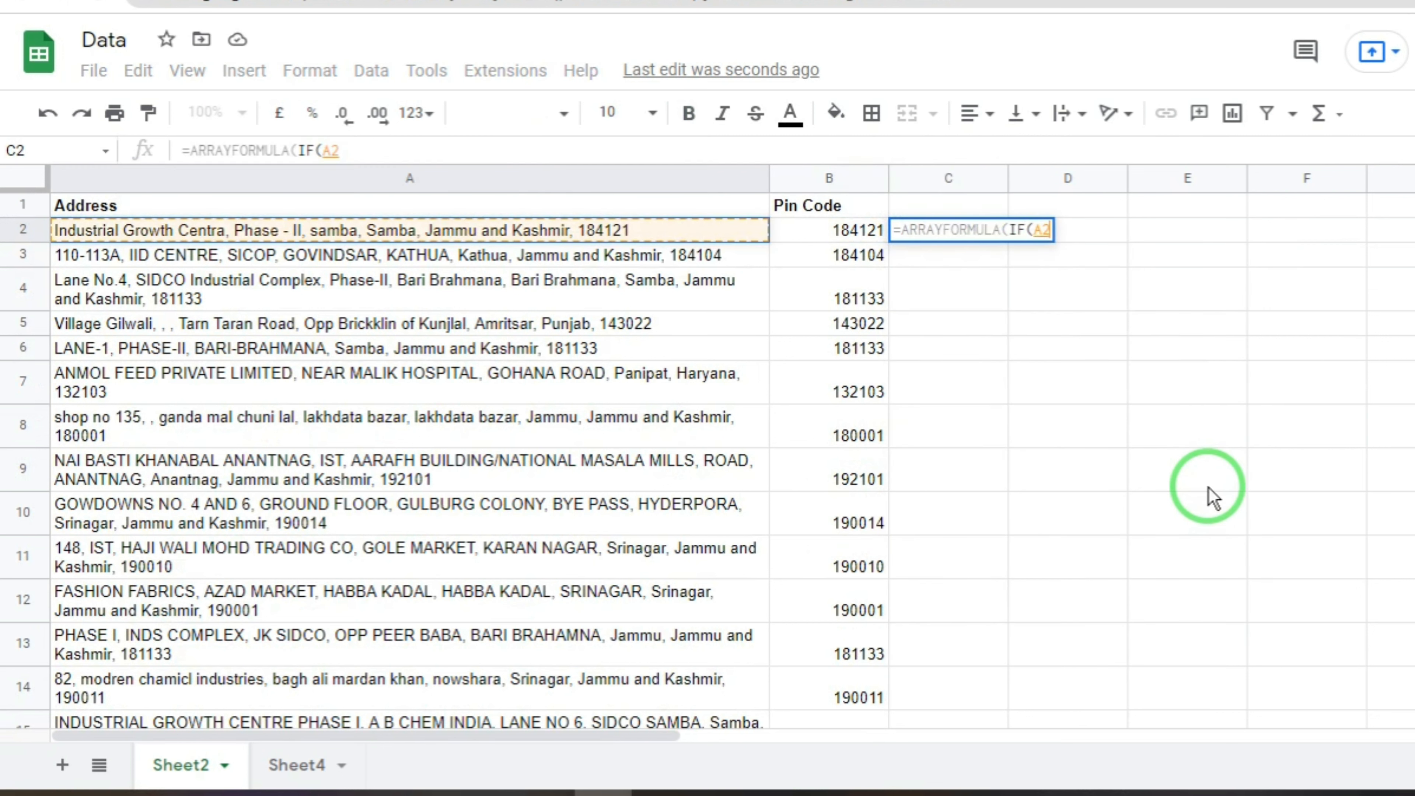
{"action": "type", "text": ":A="}
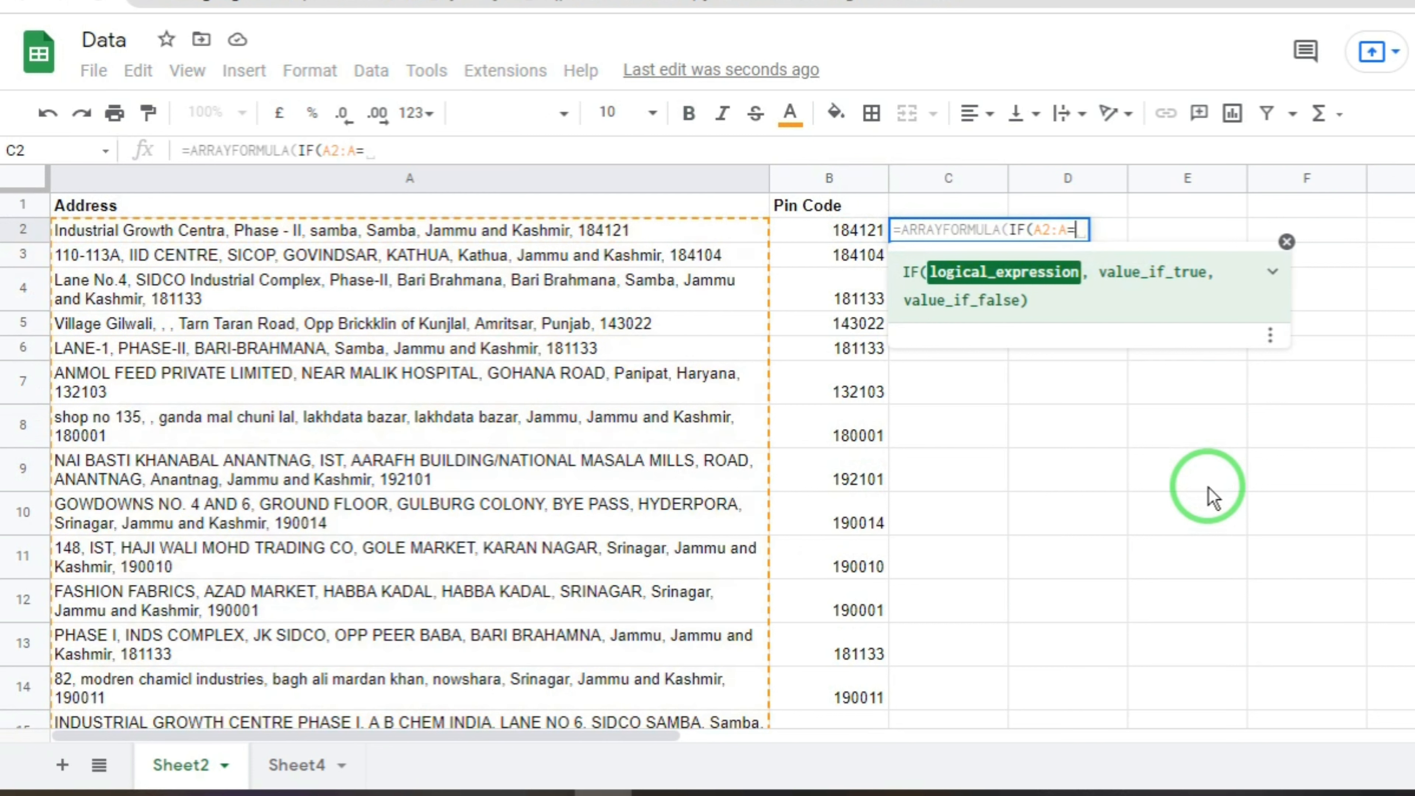
{"action": "type", "text": "\"\",\"\",co"}
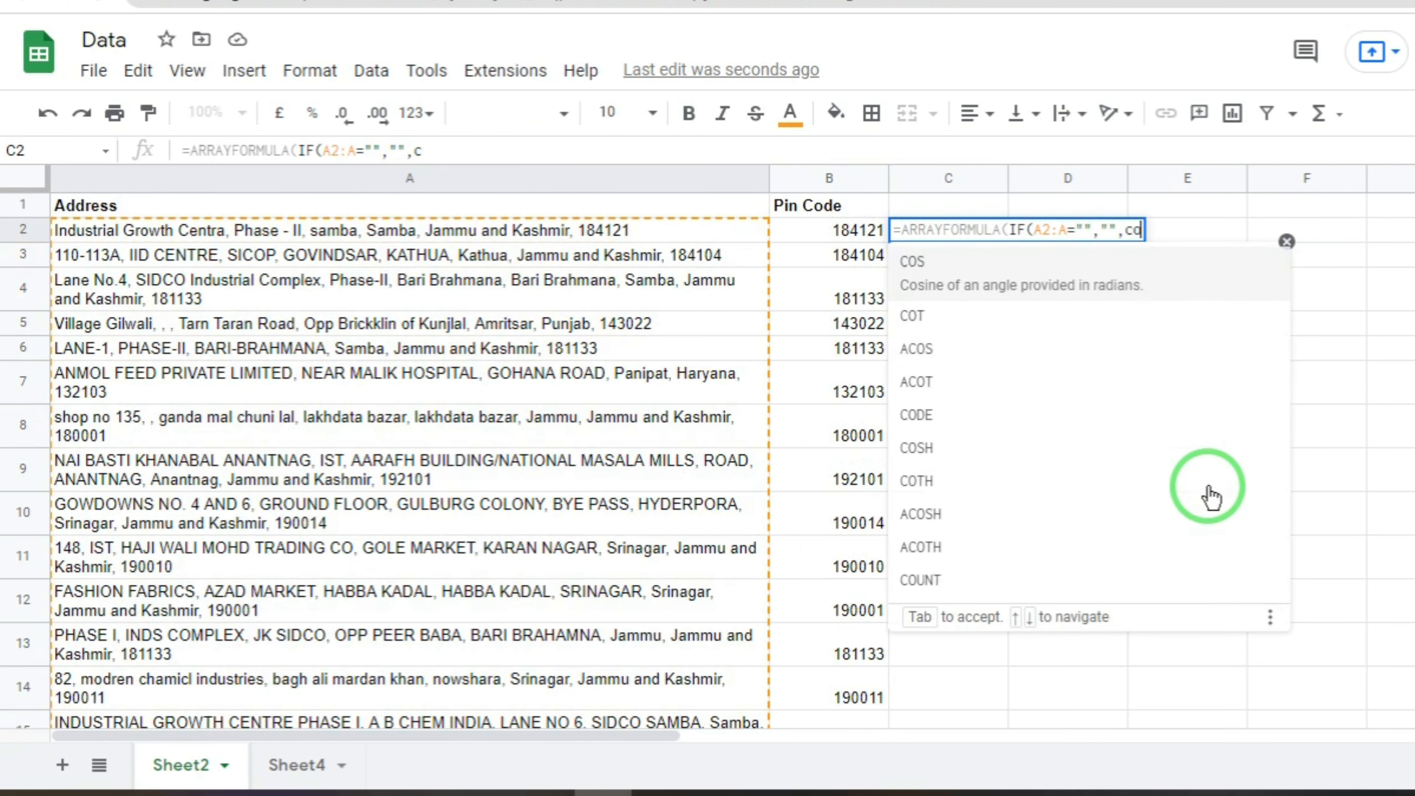
Step: Add COUNTIFS to the C2 formula as the value if false, with B2:B as first criteria range and criterion
{"action": "type", "text": "untifs"}
{"action": "key", "text": "Tab"}
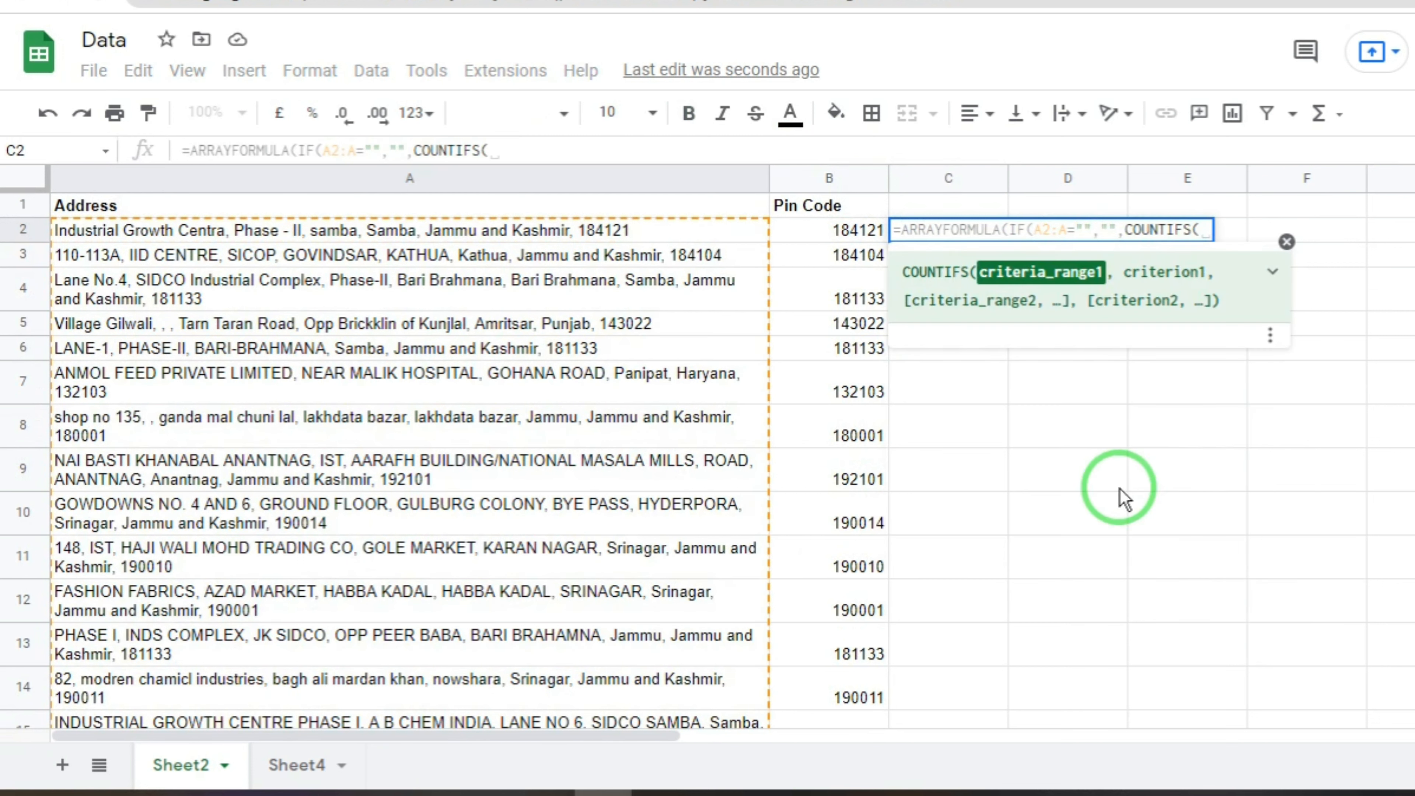
{"action": "left_click", "coordinate": [828, 239]}
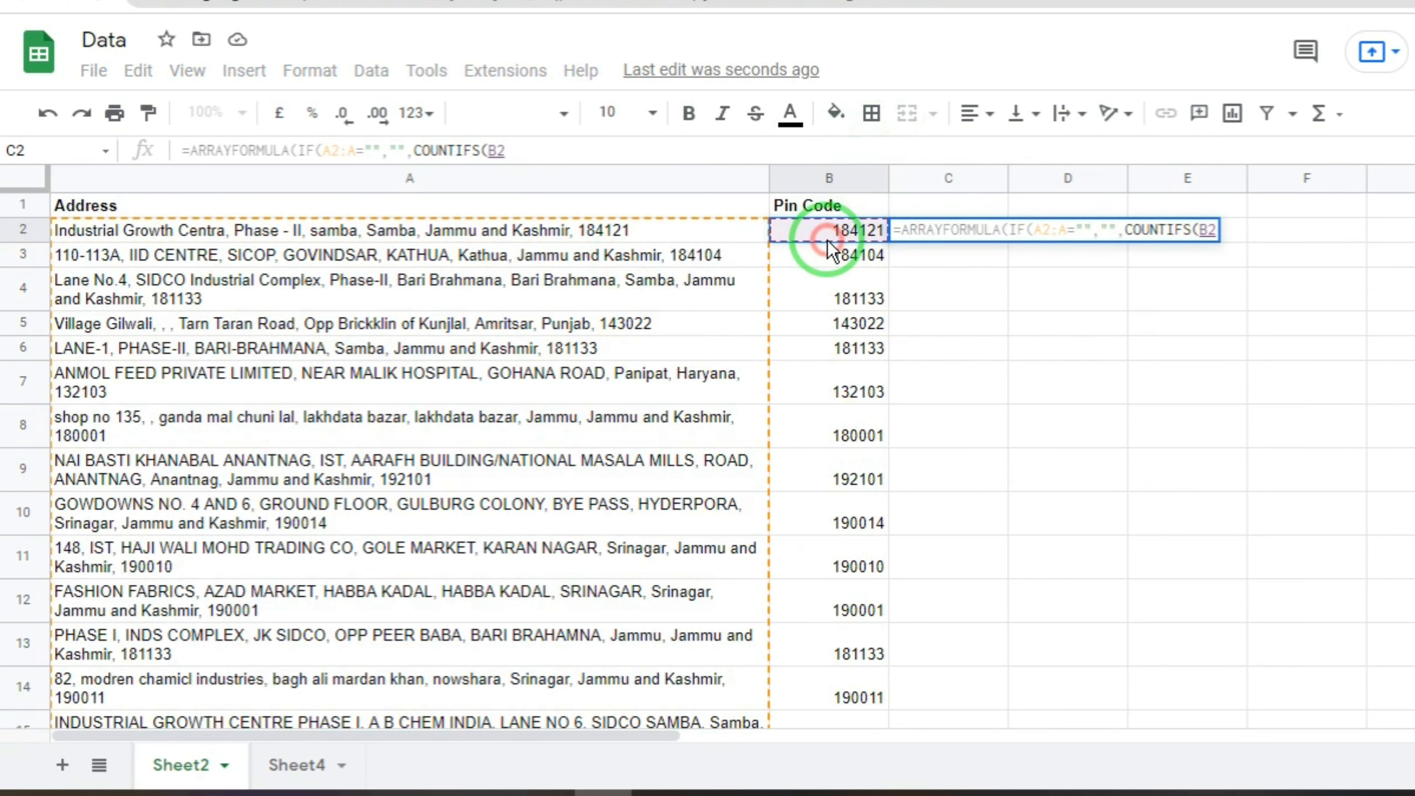
{"action": "type", "text": ":B,"}
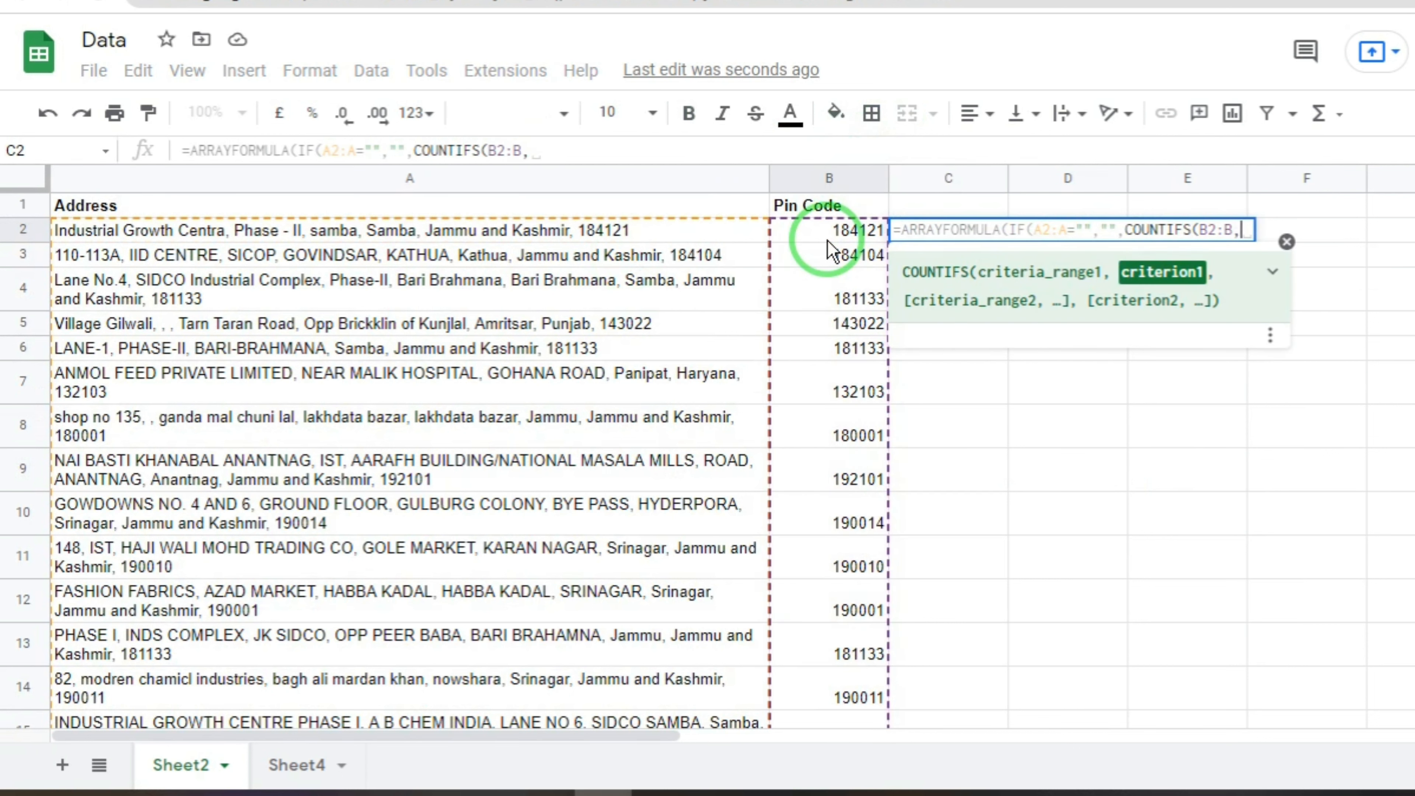
{"action": "left_click", "coordinate": [828, 240]}
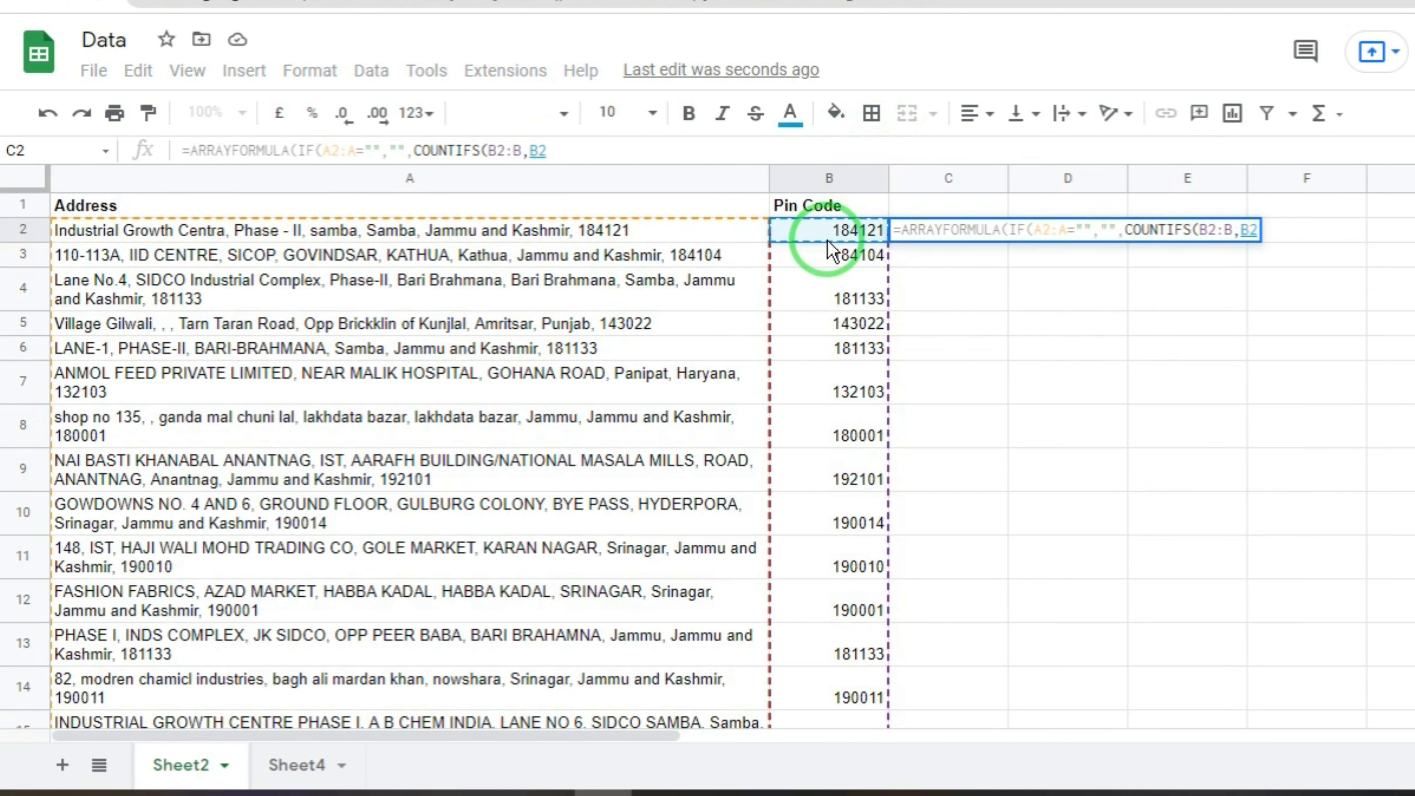
{"action": "type", "text": ":B"}
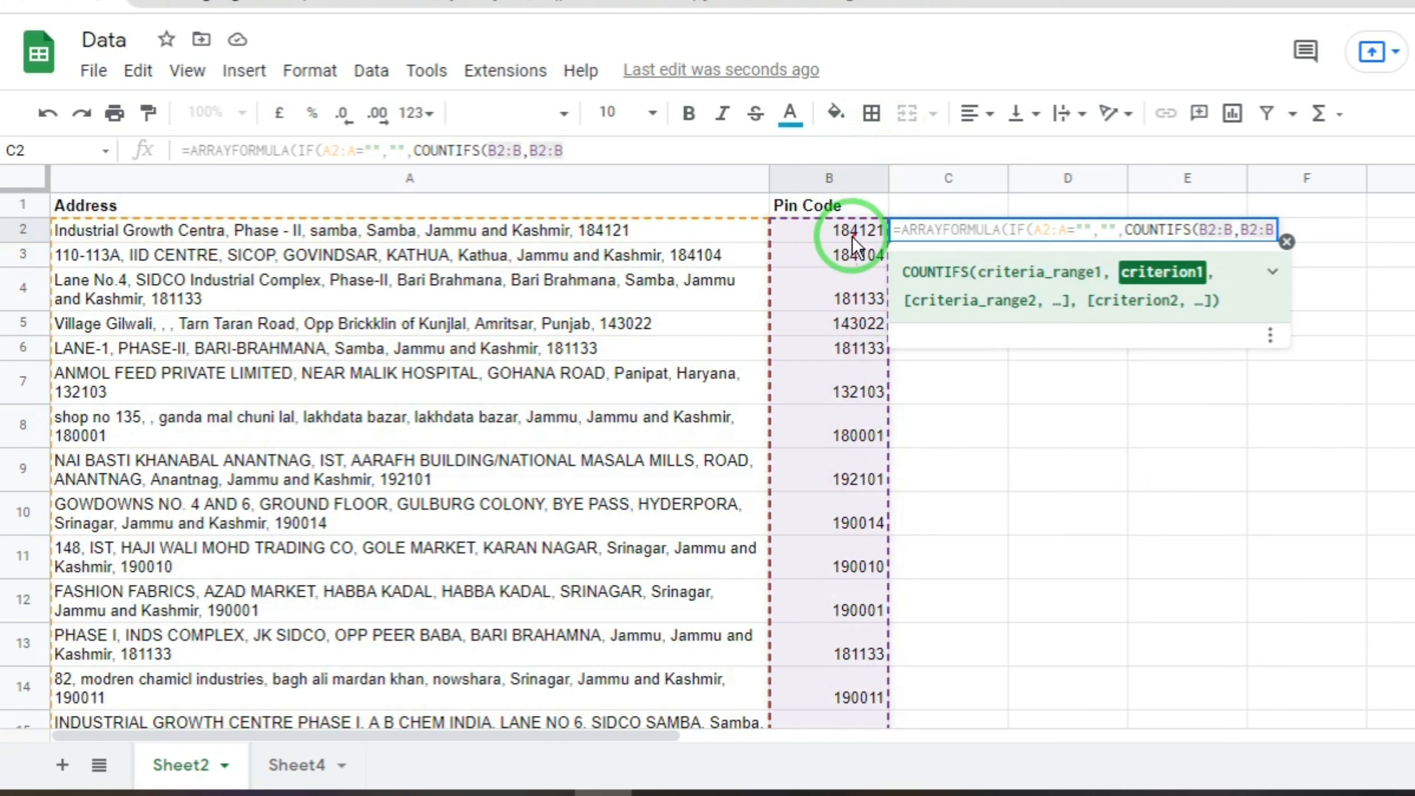
{"action": "type", "text": ","}
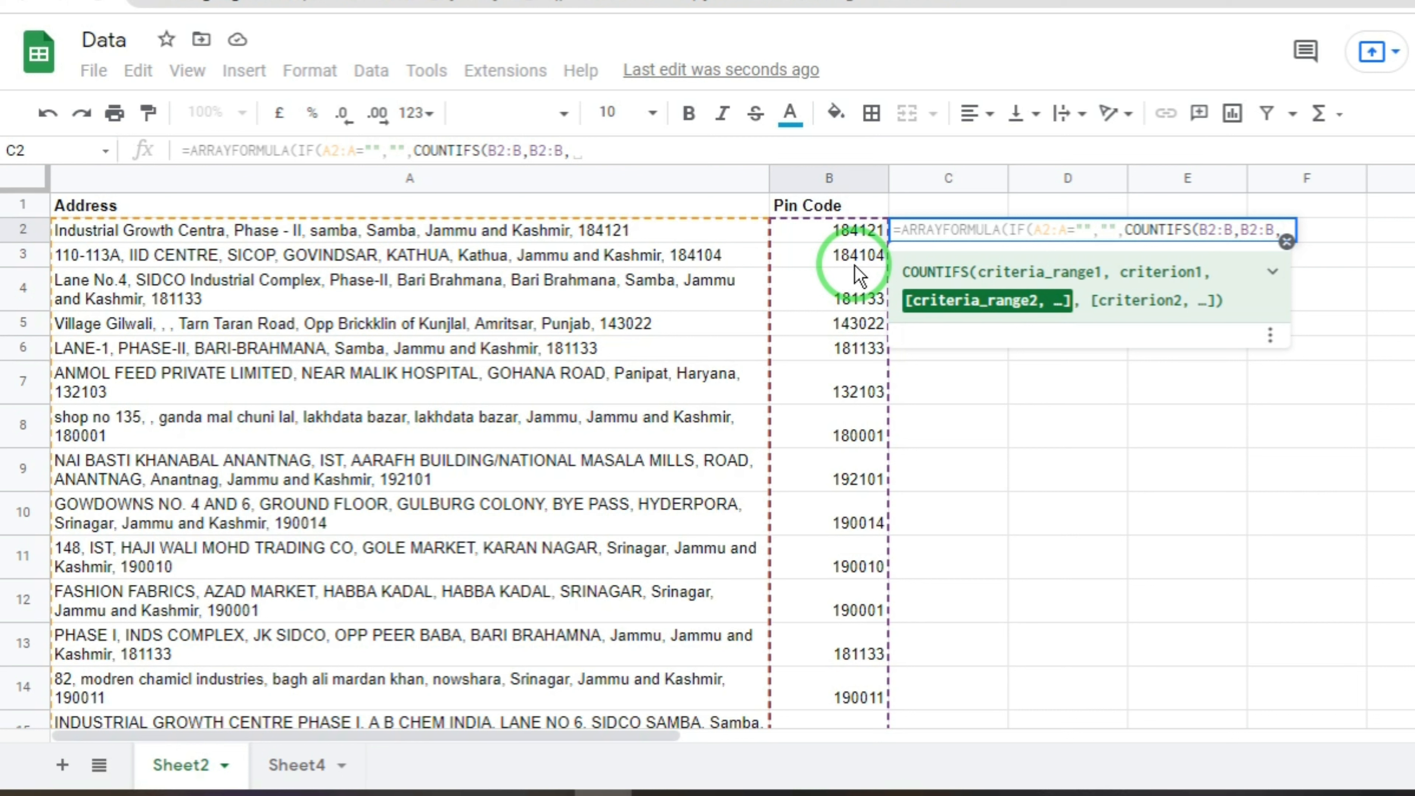
Step: Complete C2's COUNTIFS with ROW(A:A) as second criteria range and "<="&ROW(A:A) as its criterion
{"action": "type", "text": "row"}
{"action": "key", "text": "Tab"}
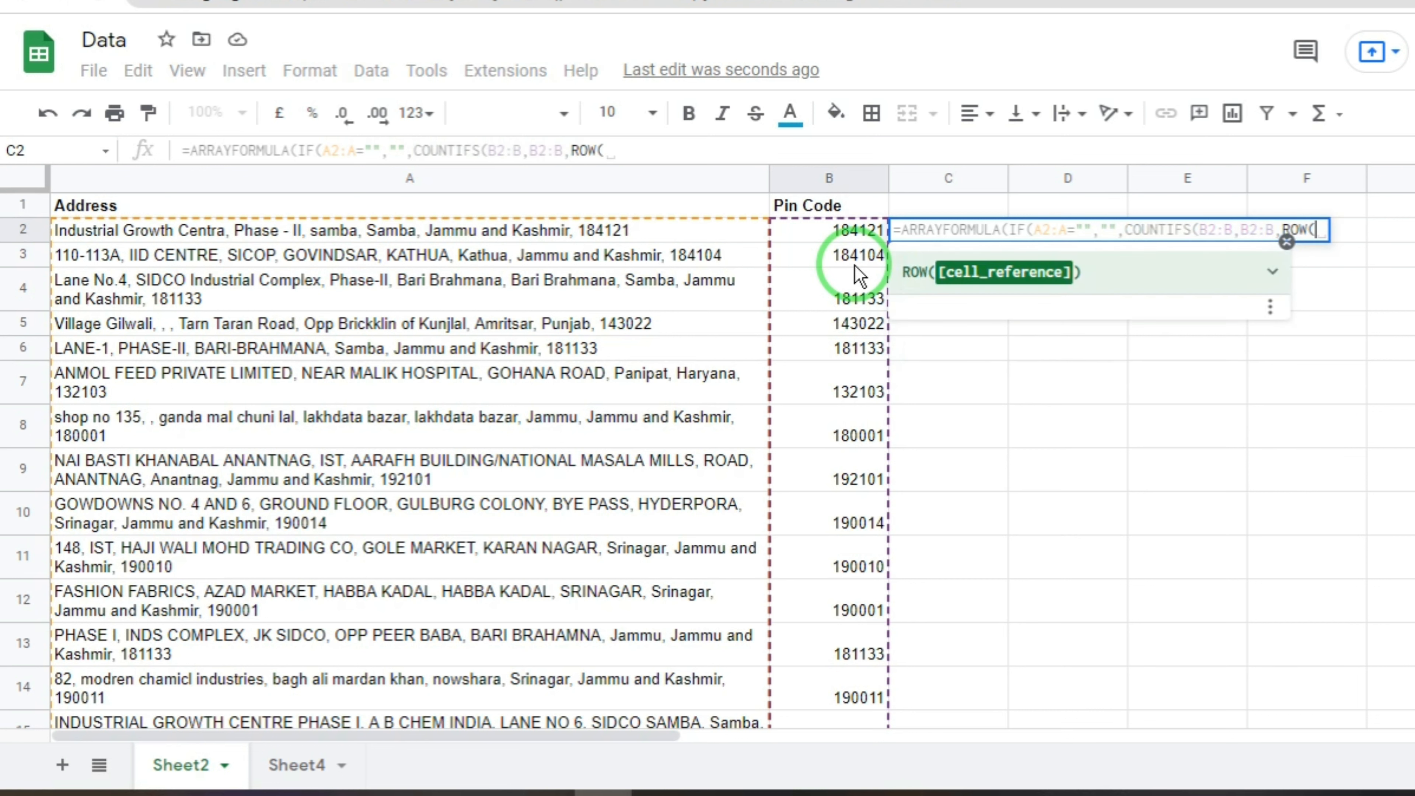
{"action": "type", "text": "A:A"}
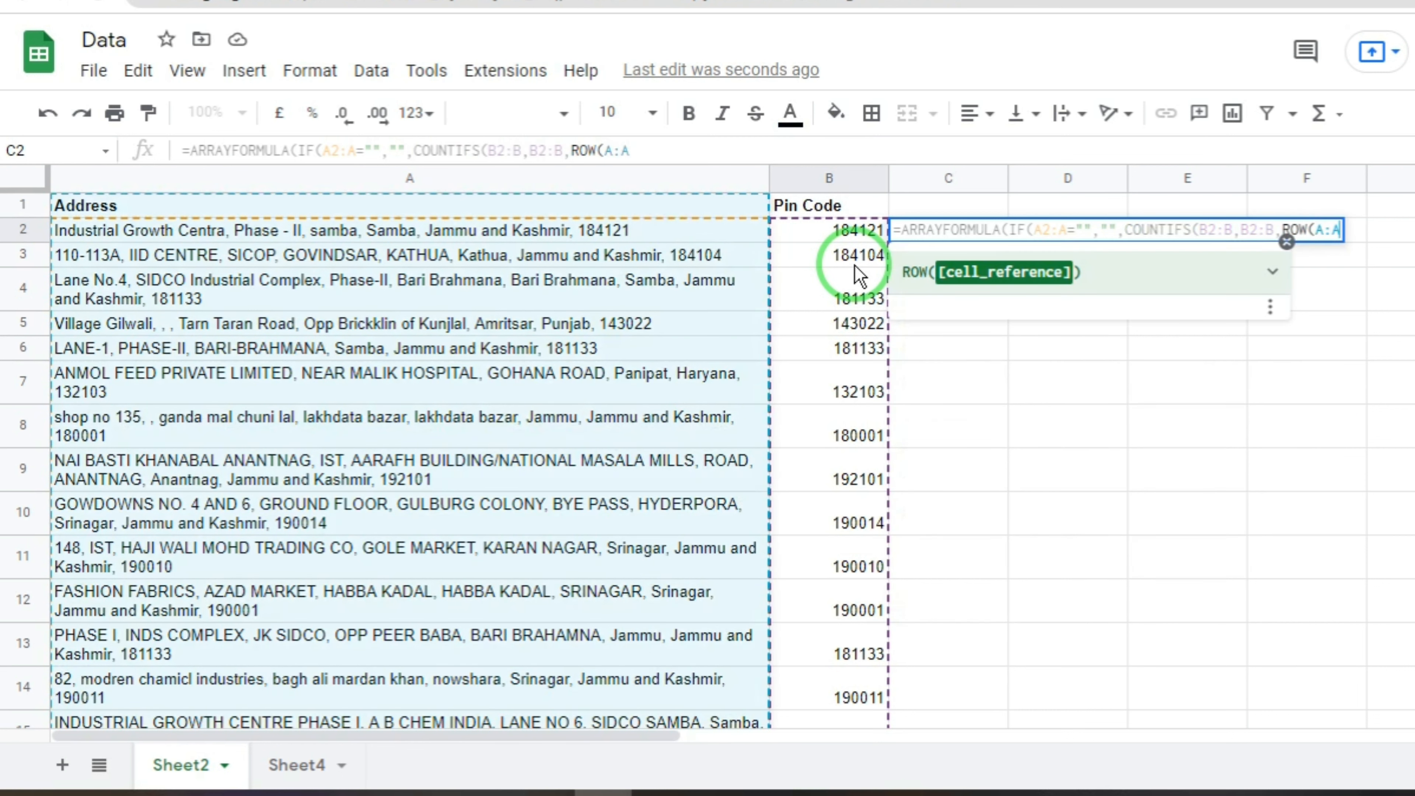
{"action": "type", "text": ")"}
{"action": "type", "text": ",\"\""}
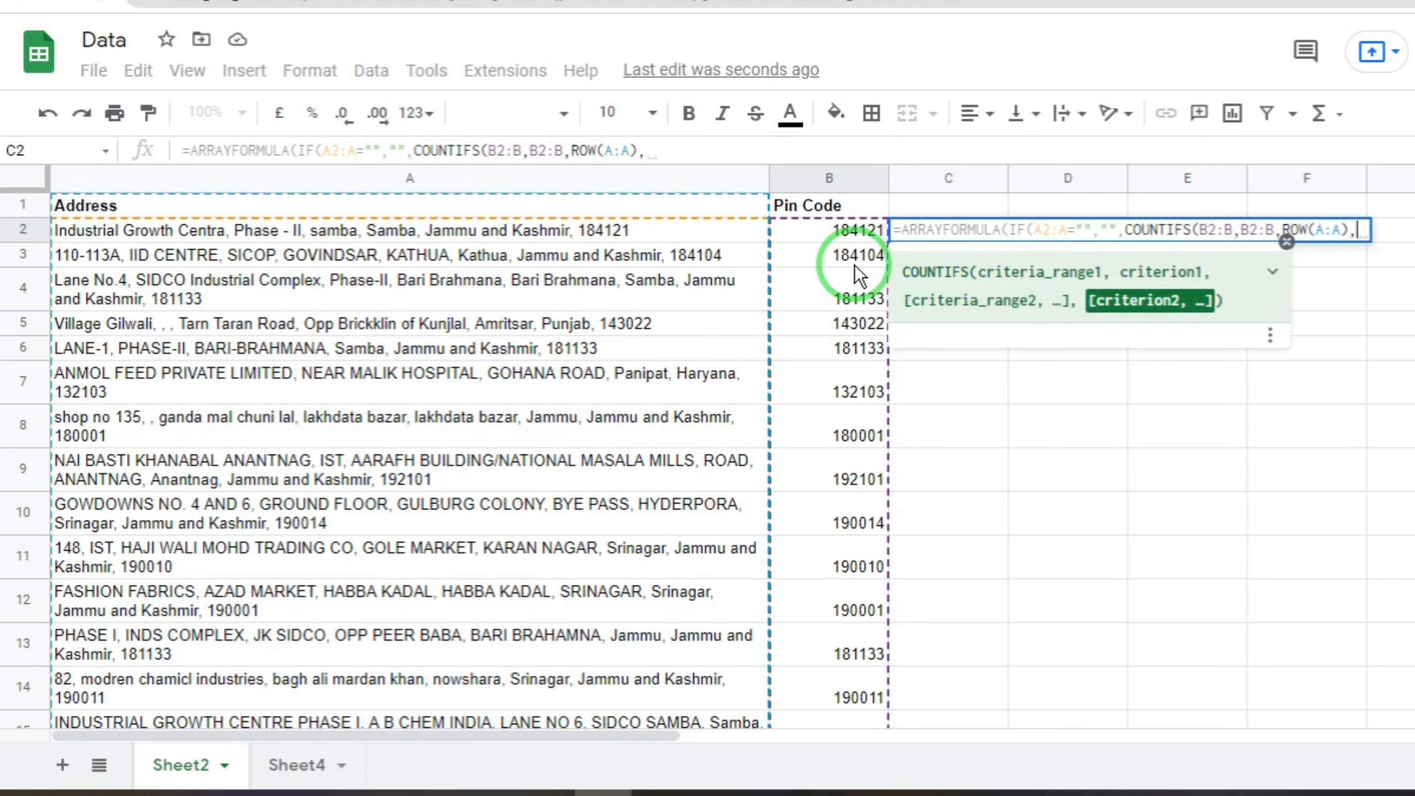
{"action": "type", "text": "<=\"&"}
{"action": "key", "text": "Right"}
{"action": "type", "text": "&Row"}
{"action": "key", "text": "Tab"}
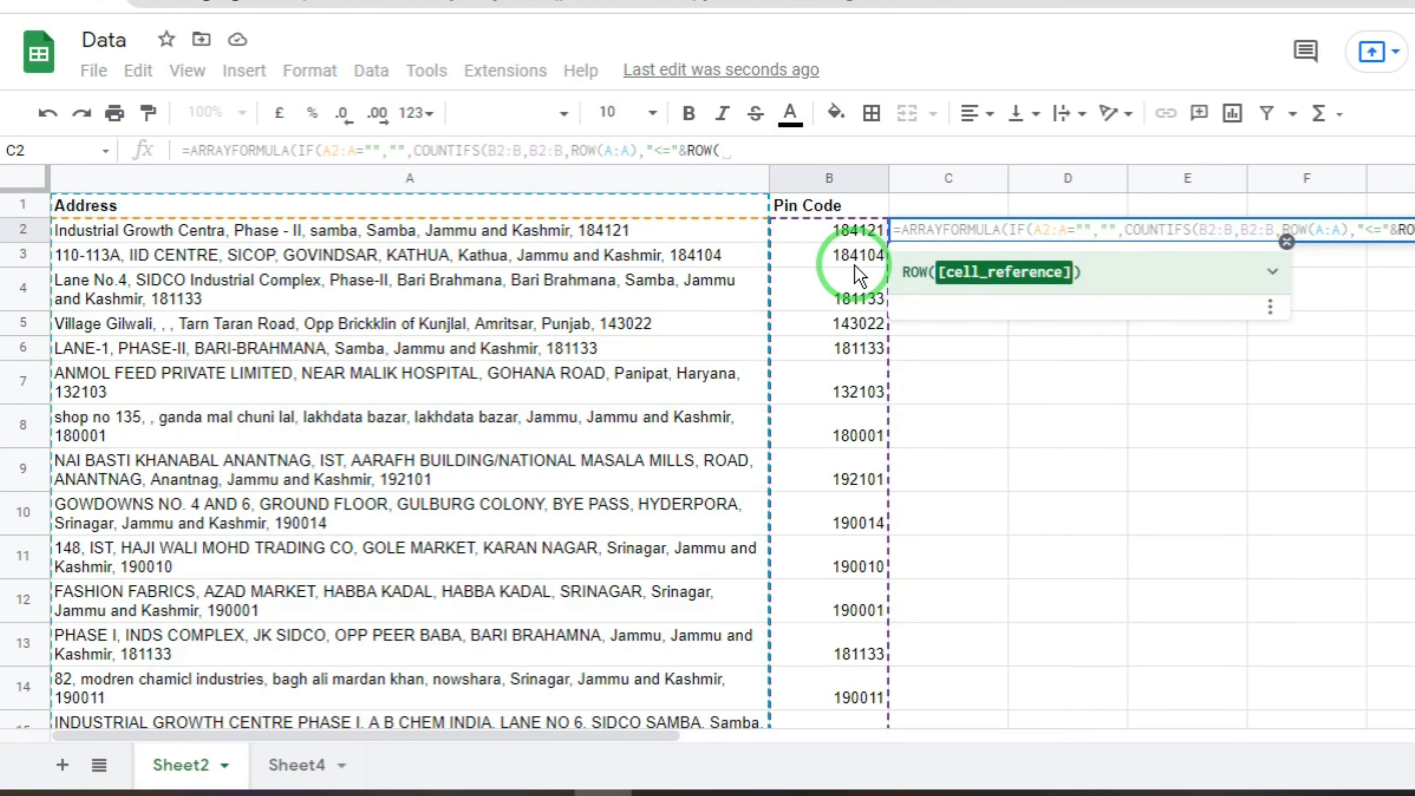
{"action": "type", "text": "A:A"}
{"action": "key", "text": "Return"}
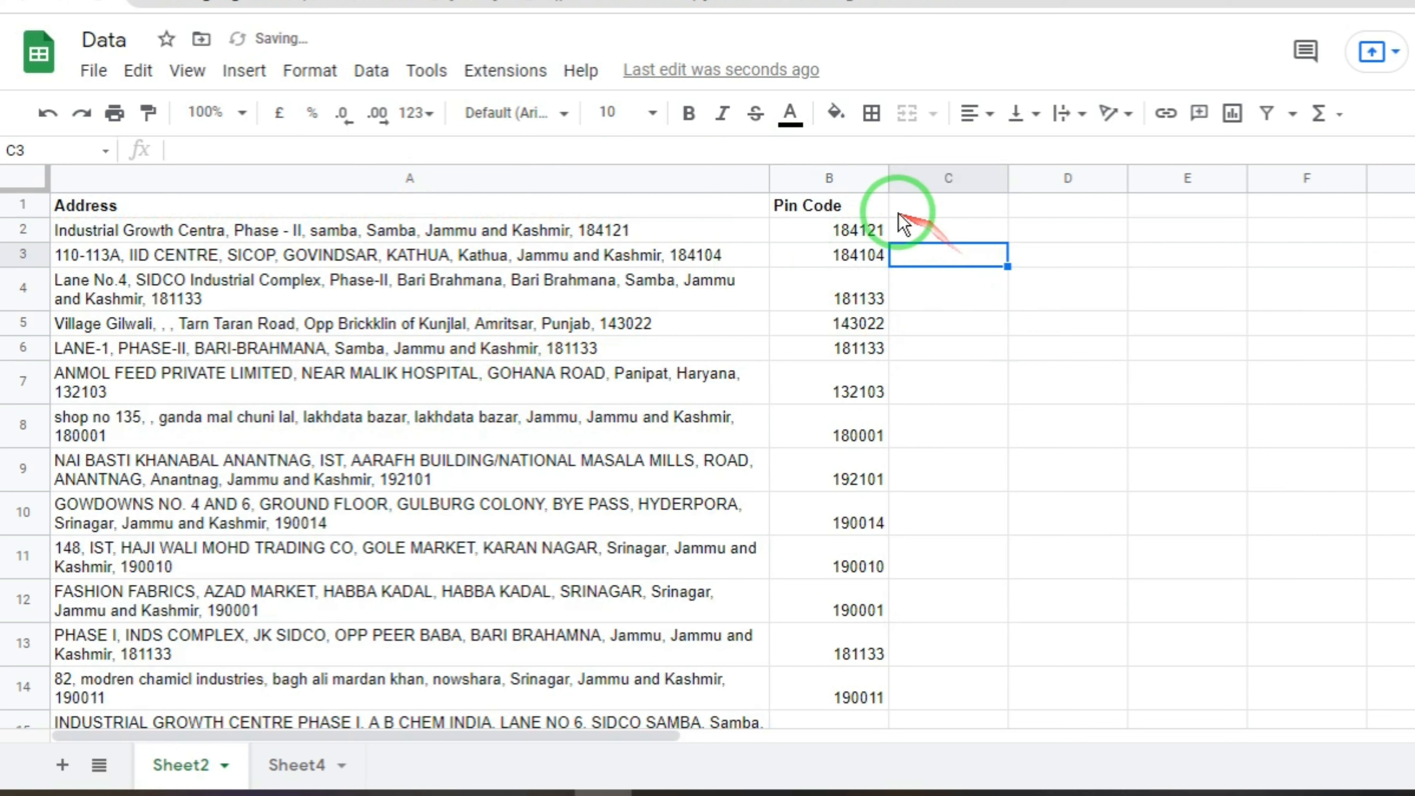
Step: Change both ROW references in C2's COUNTIFS formula to A2:A
{"action": "left_click", "coordinate": [828, 212]}
{"action": "key", "text": "Right"}
{"action": "key", "text": "Down"}
{"action": "key", "text": "Down"}
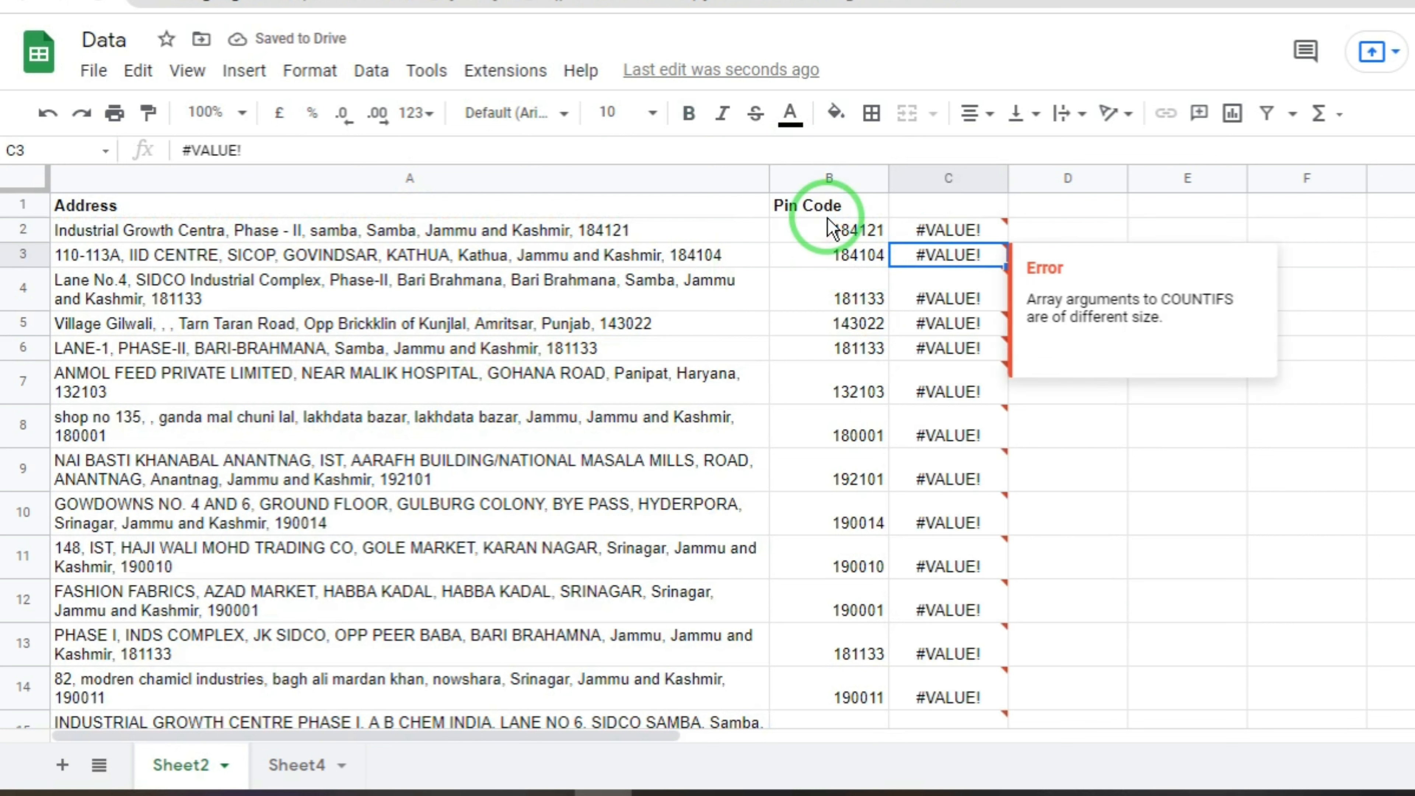
{"action": "key", "text": "Up"}
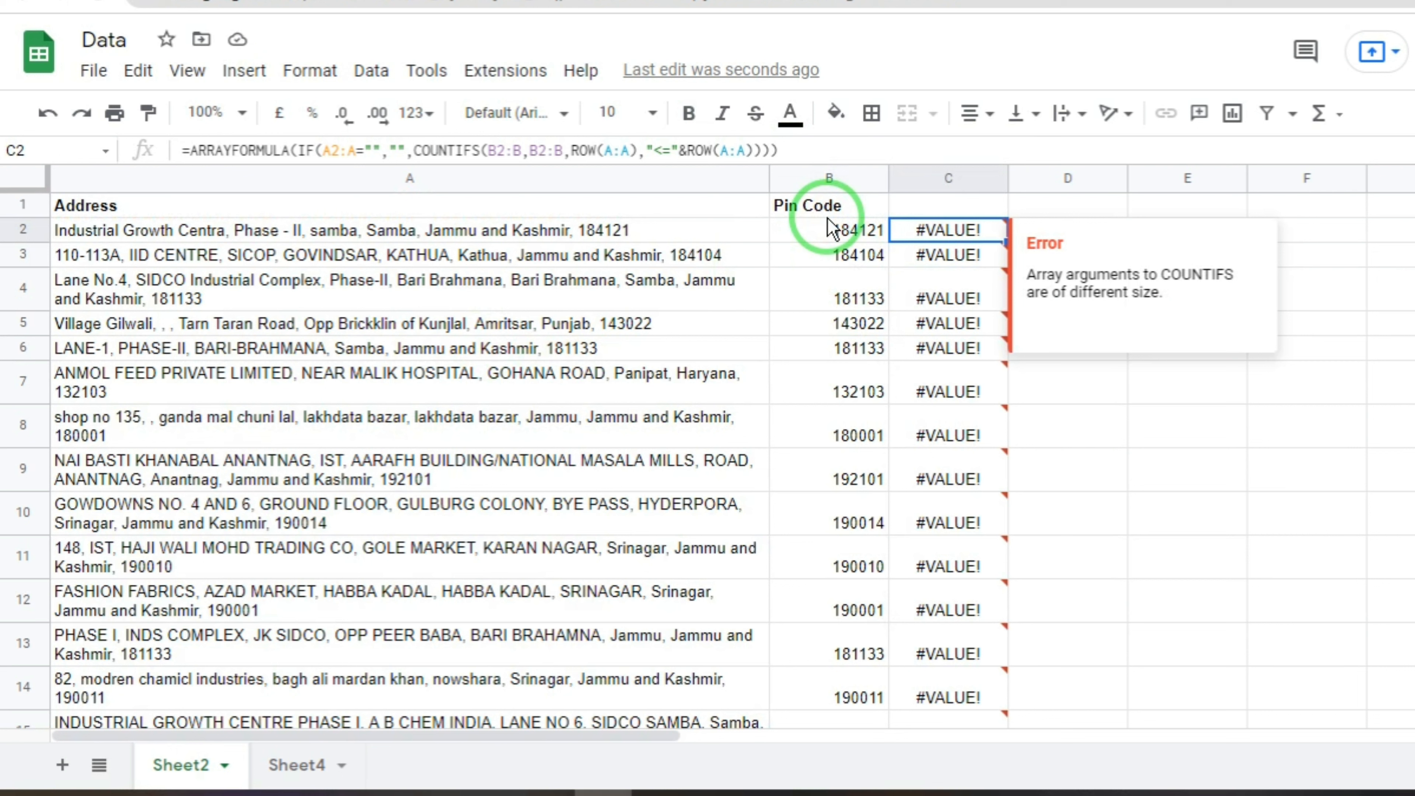
{"action": "key", "text": "F2"}
{"action": "left_click", "coordinate": [1199, 228]}
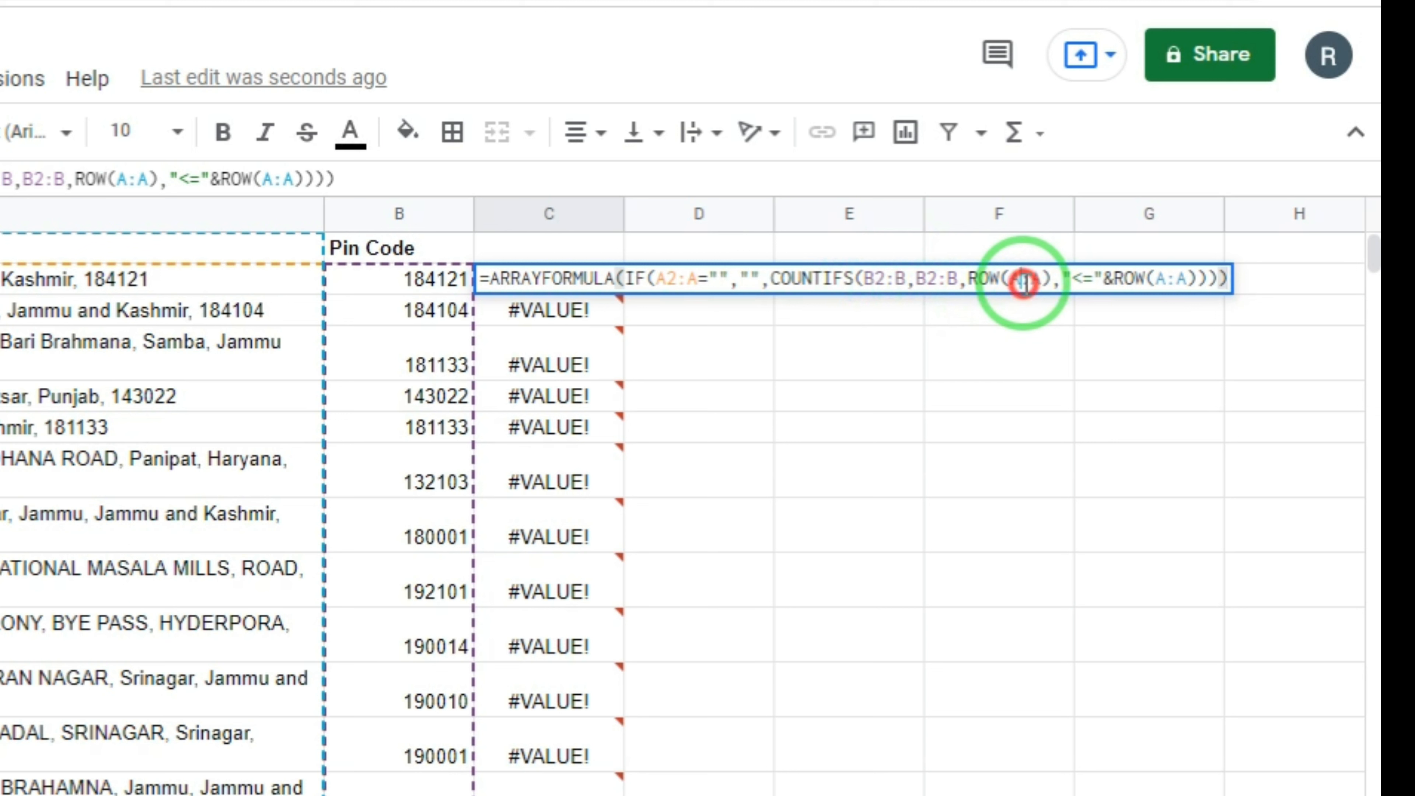
{"action": "left_click", "coordinate": [1024, 283]}
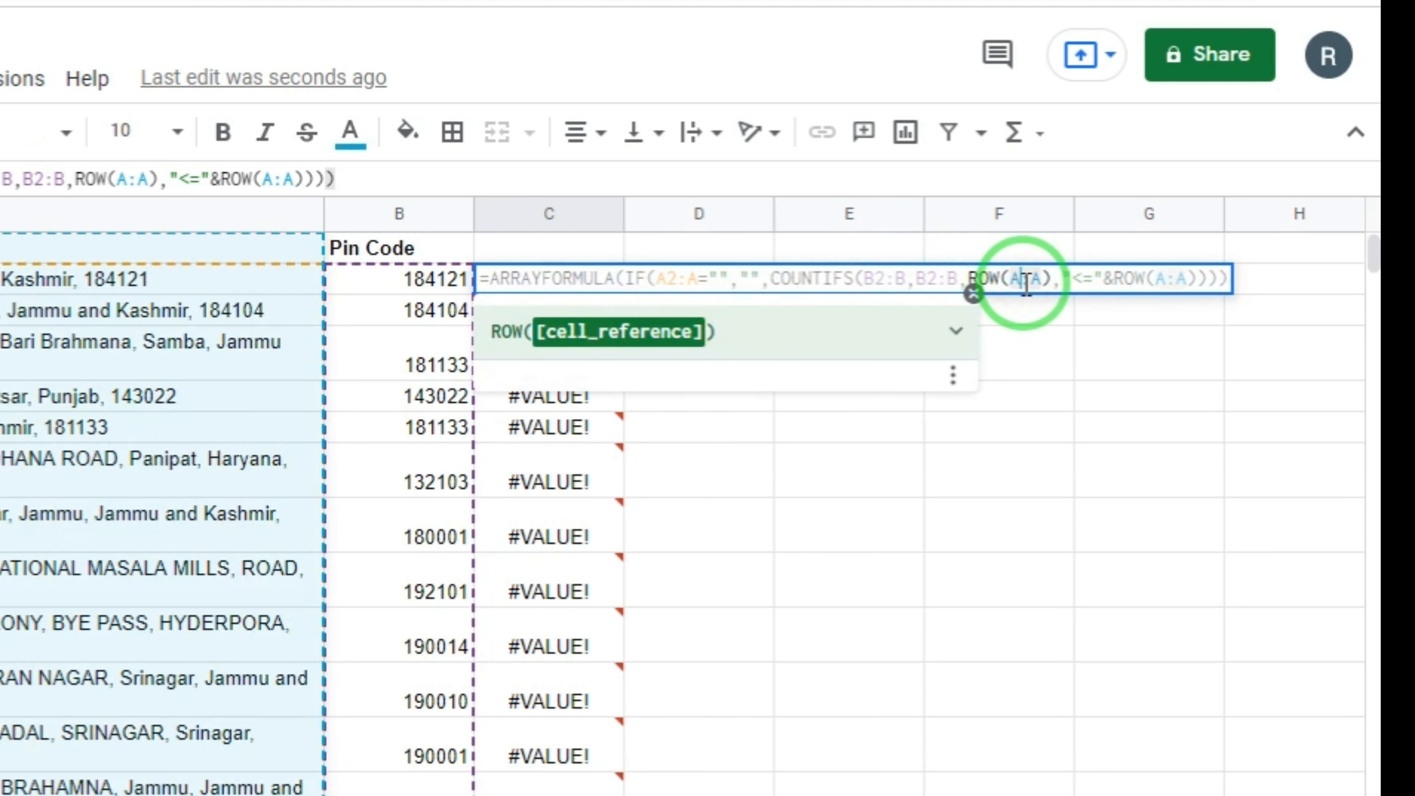
{"action": "type", "text": "2"}
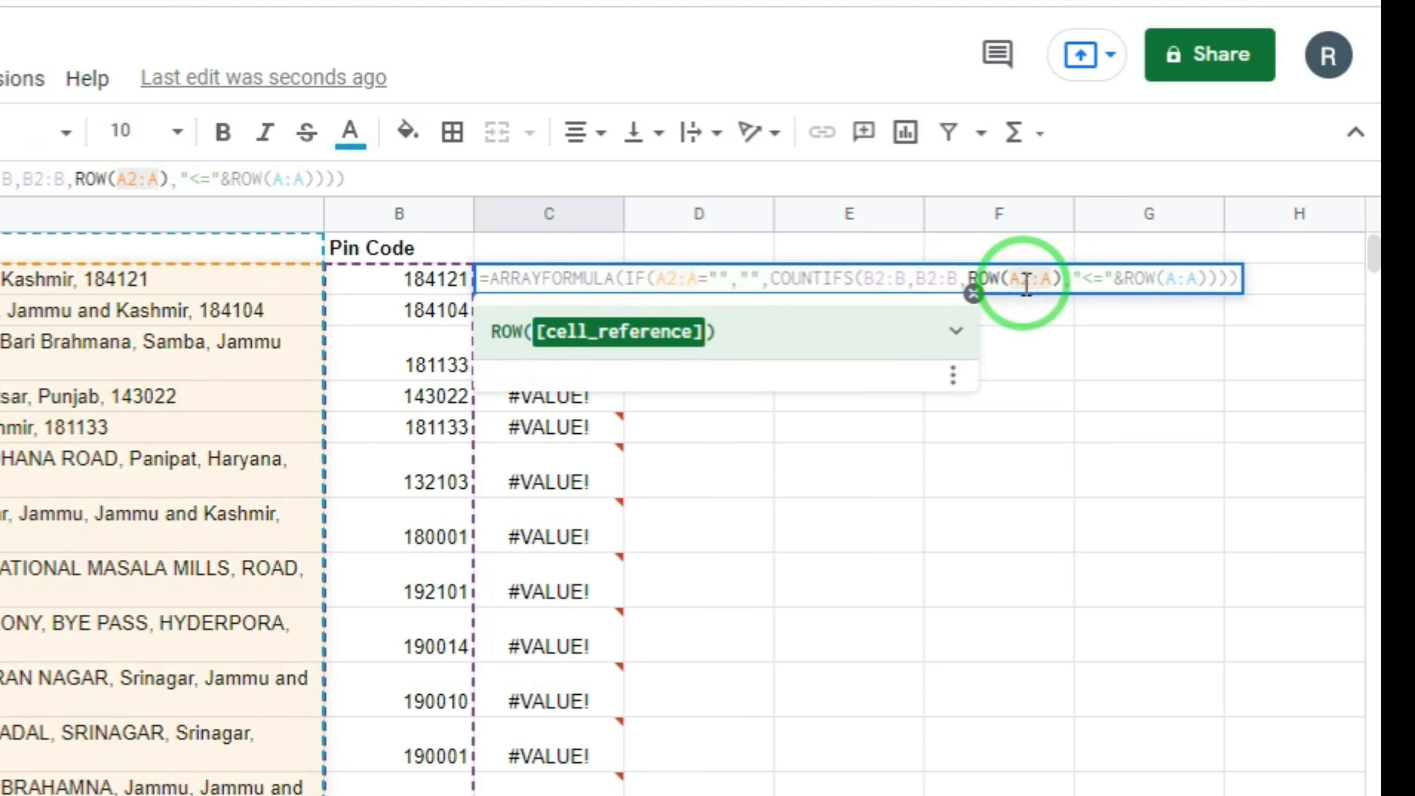
{"action": "left_click", "coordinate": [1176, 290]}
{"action": "type", "text": "2"}
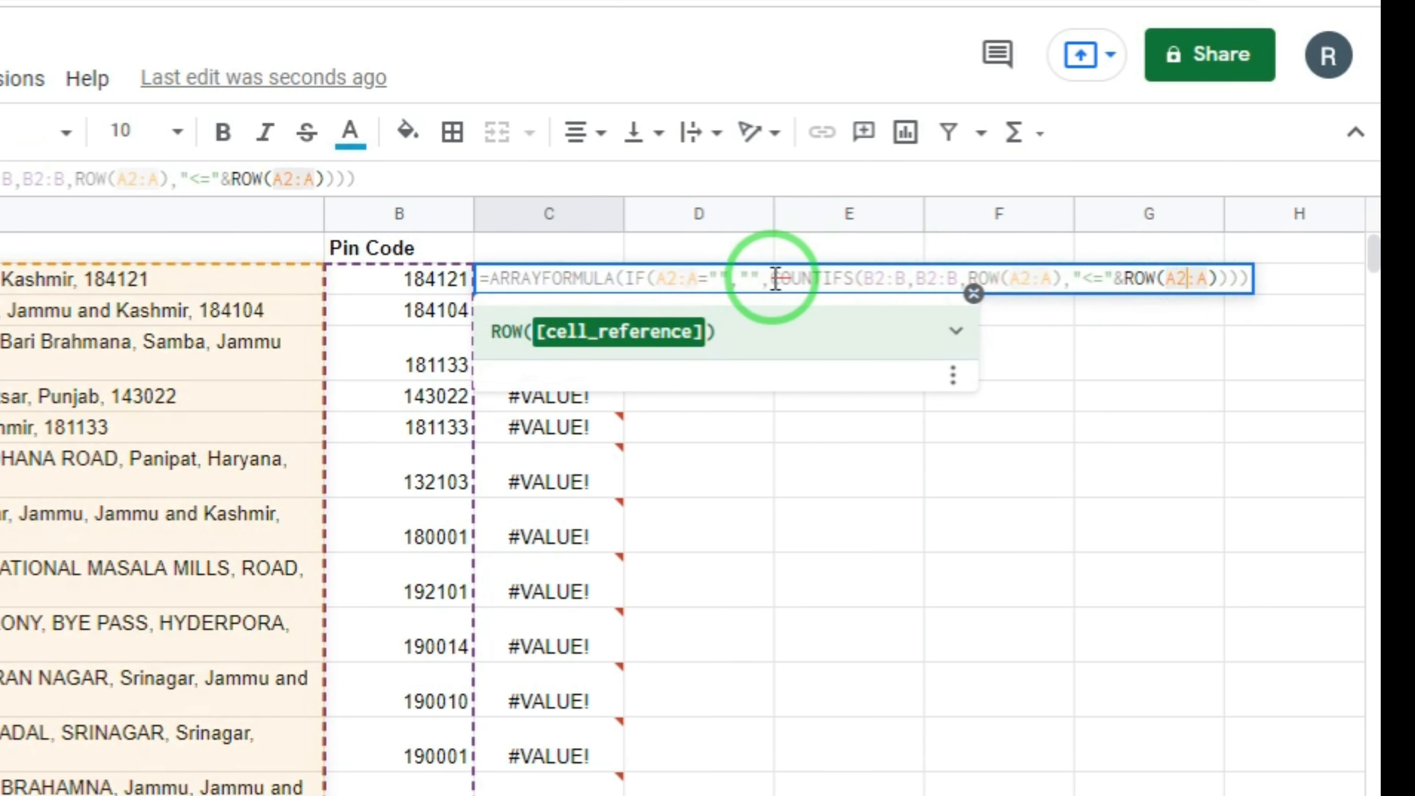
{"action": "left_click", "coordinate": [875, 287]}
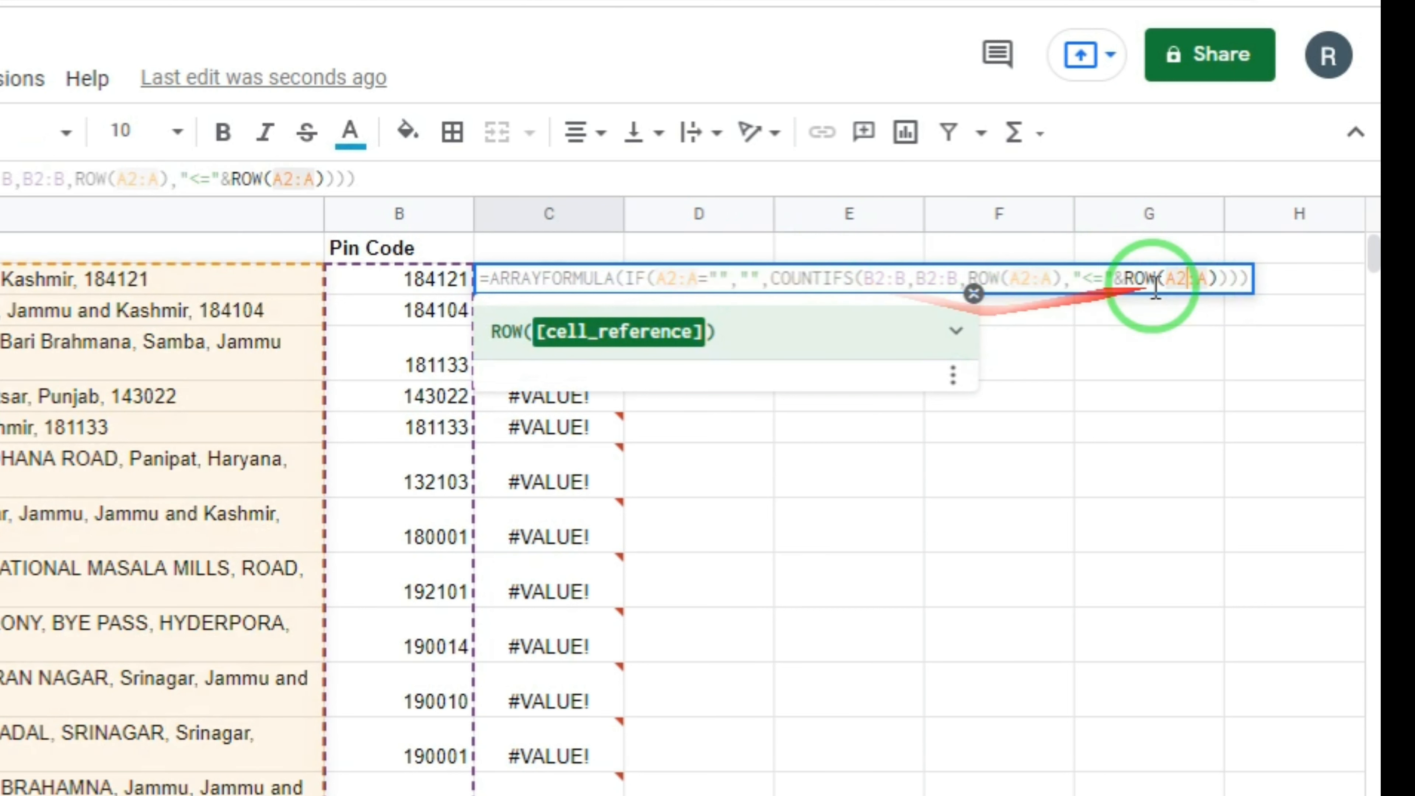
{"action": "key", "text": "Return"}
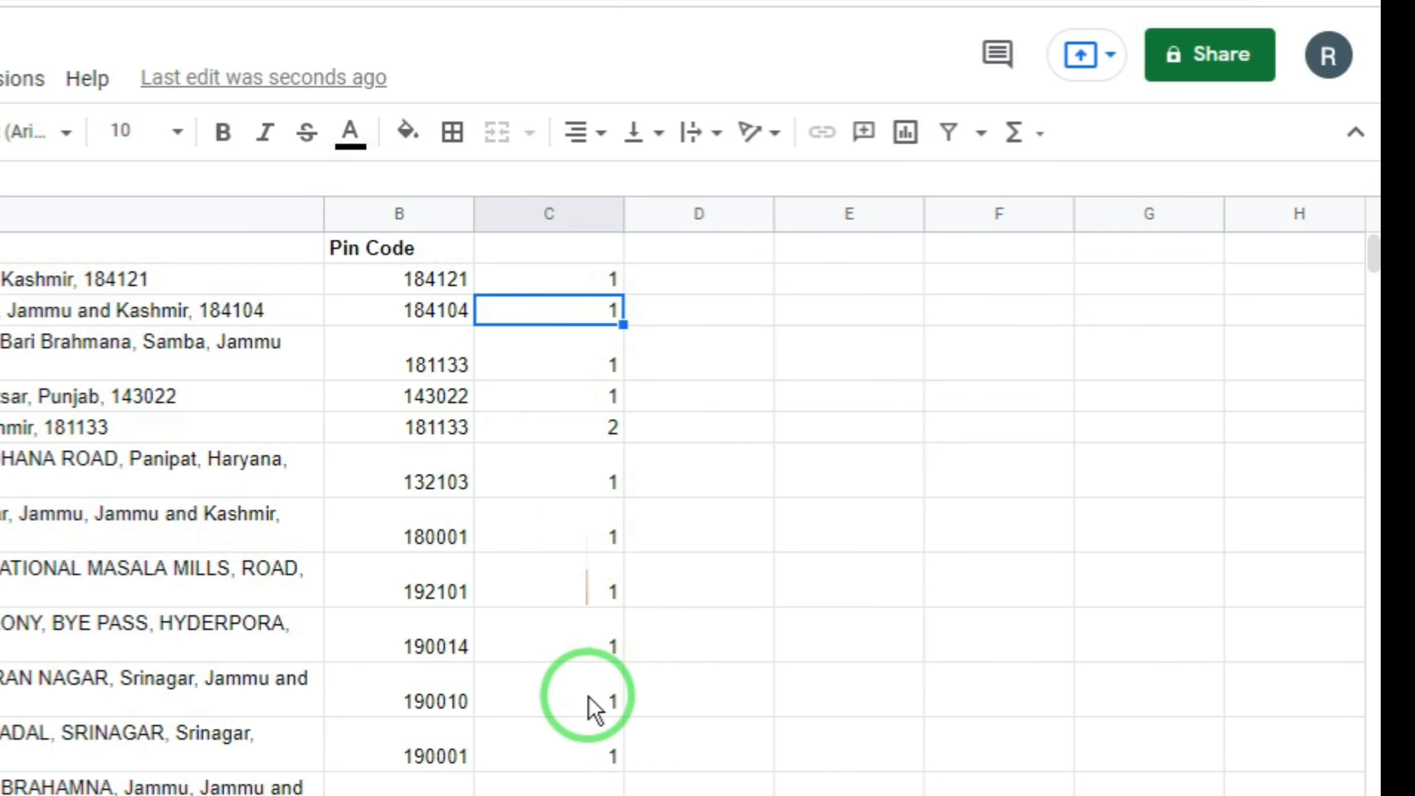
Step: Copy the pin code 181133 from cell B13 and return to the Pin Code header in B1
{"action": "left_click", "coordinate": [589, 789]}
{"action": "left_click", "coordinate": [418, 791]}
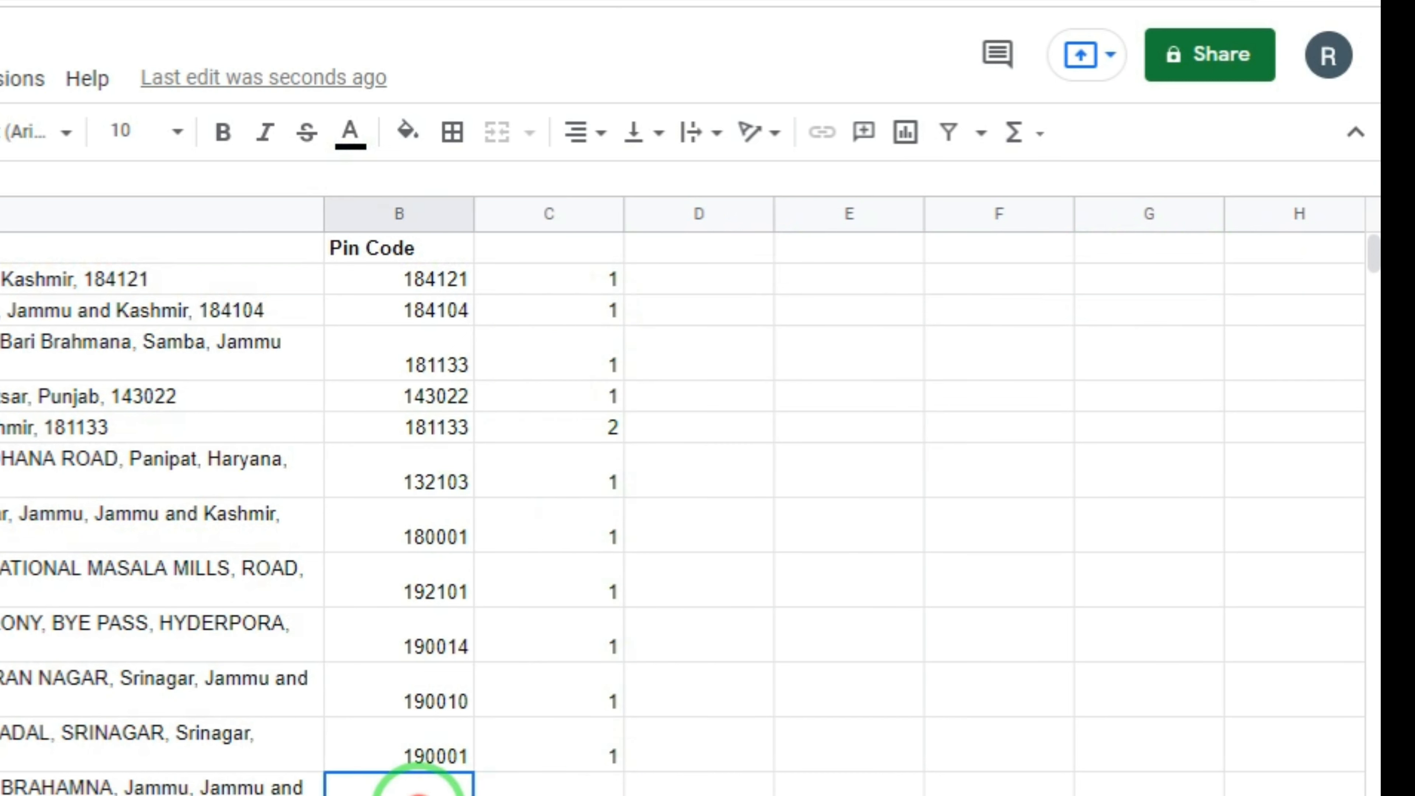
{"action": "key", "text": "ctrl+Up"}
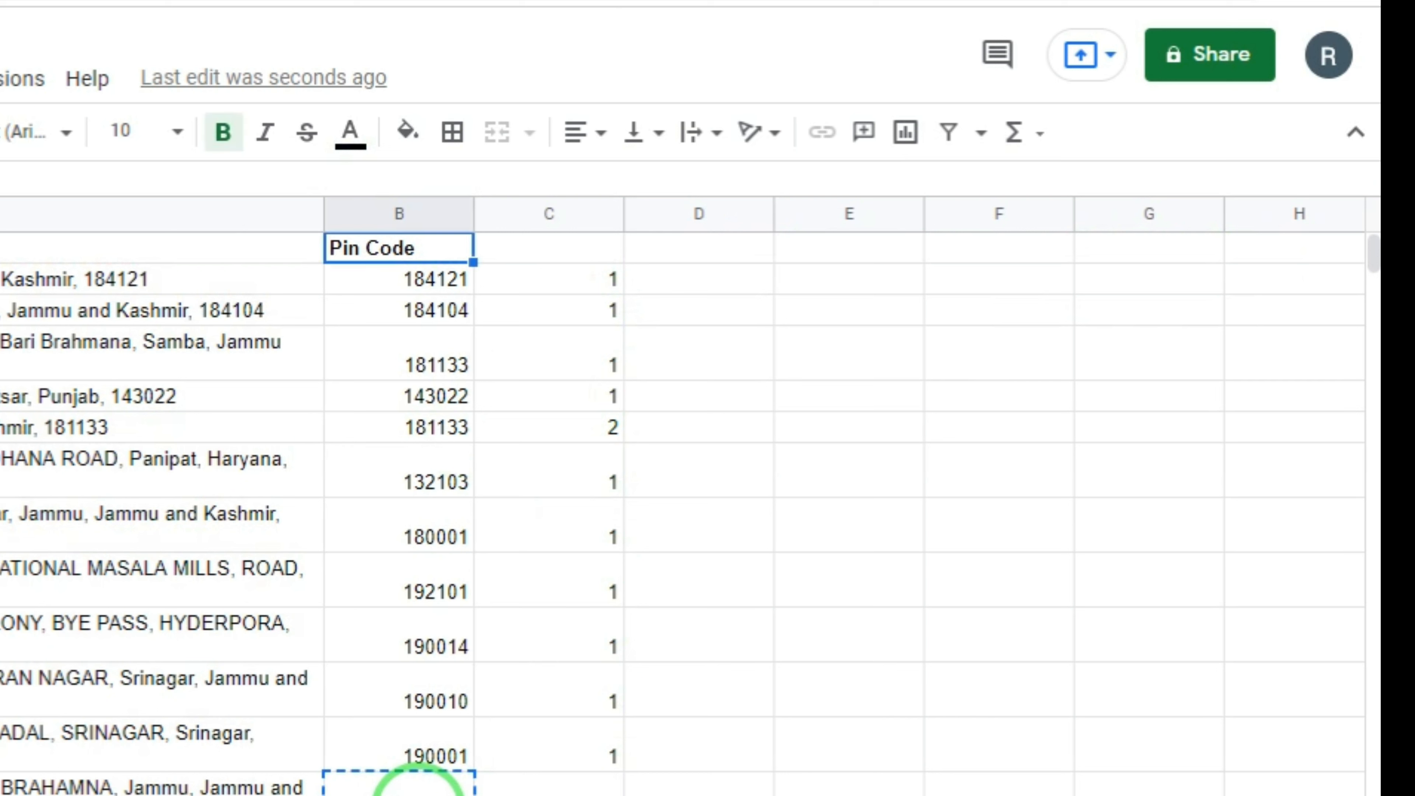
{"action": "key", "text": "shift+space"}
Step: Enter the header "No of Duplicate Count" in cell C1 above the occurrence numbers
{"action": "left_click", "coordinate": [577, 245]}
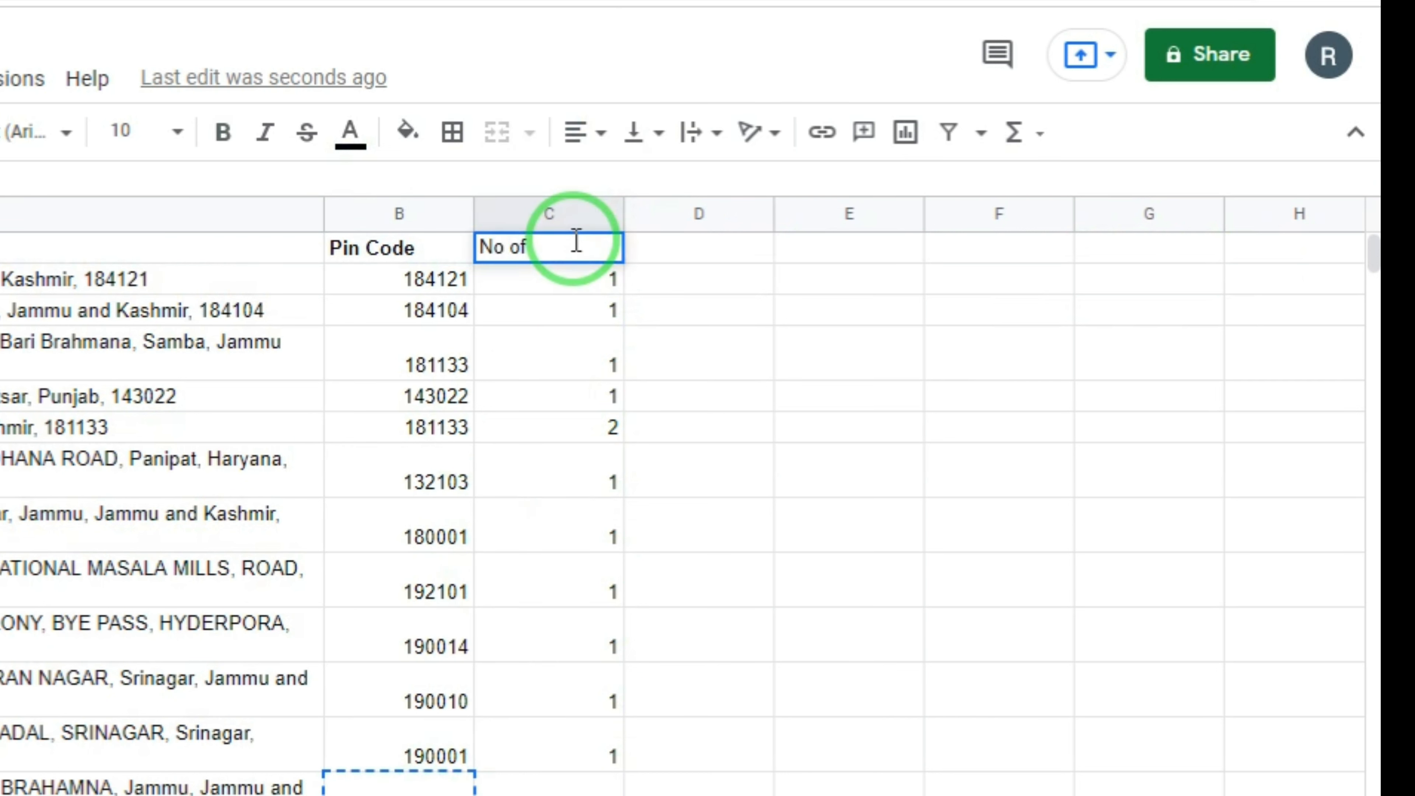
{"action": "type", "text": "No of Dupli"}
{"action": "type", "text": "cate Co"}
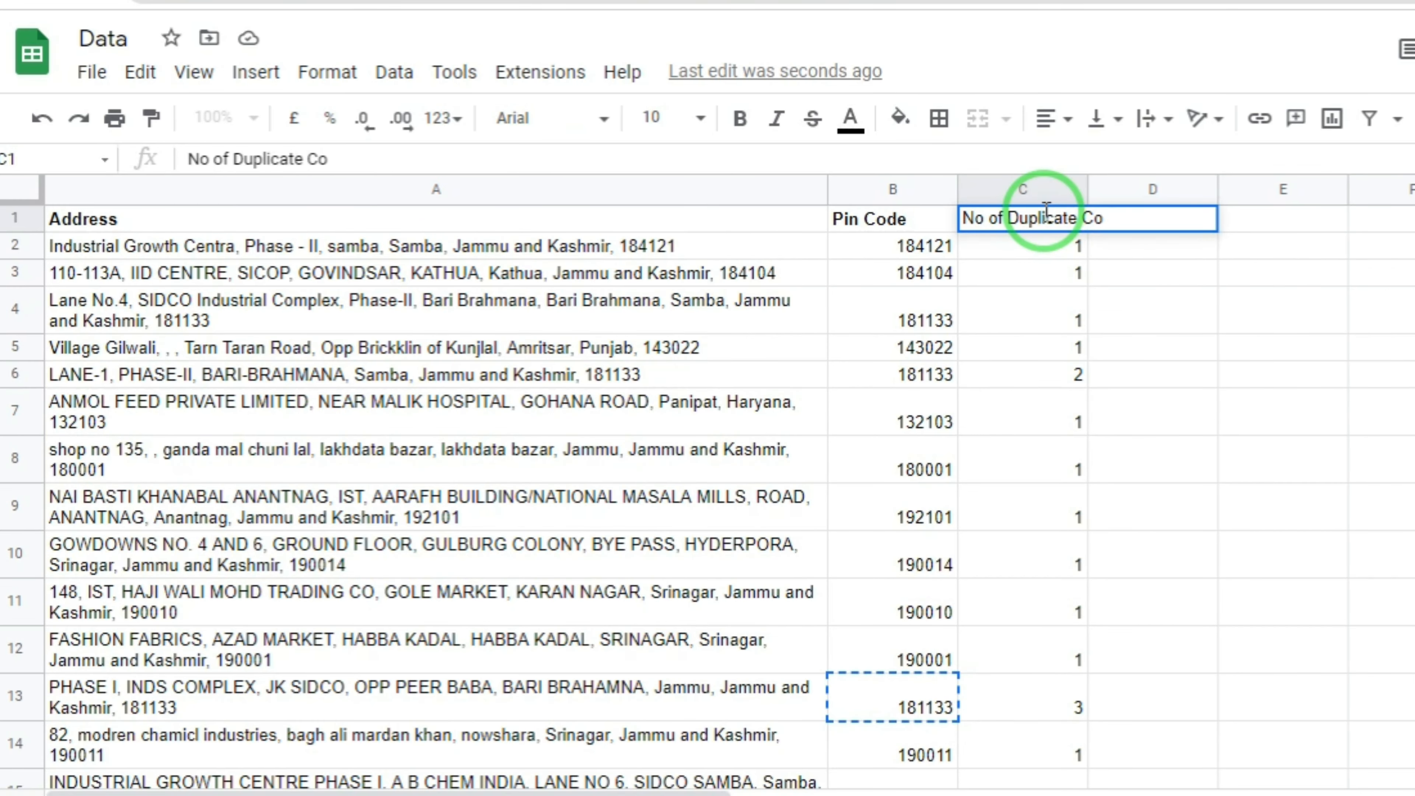
{"action": "type", "text": "unt"}
{"action": "key", "text": "Return"}
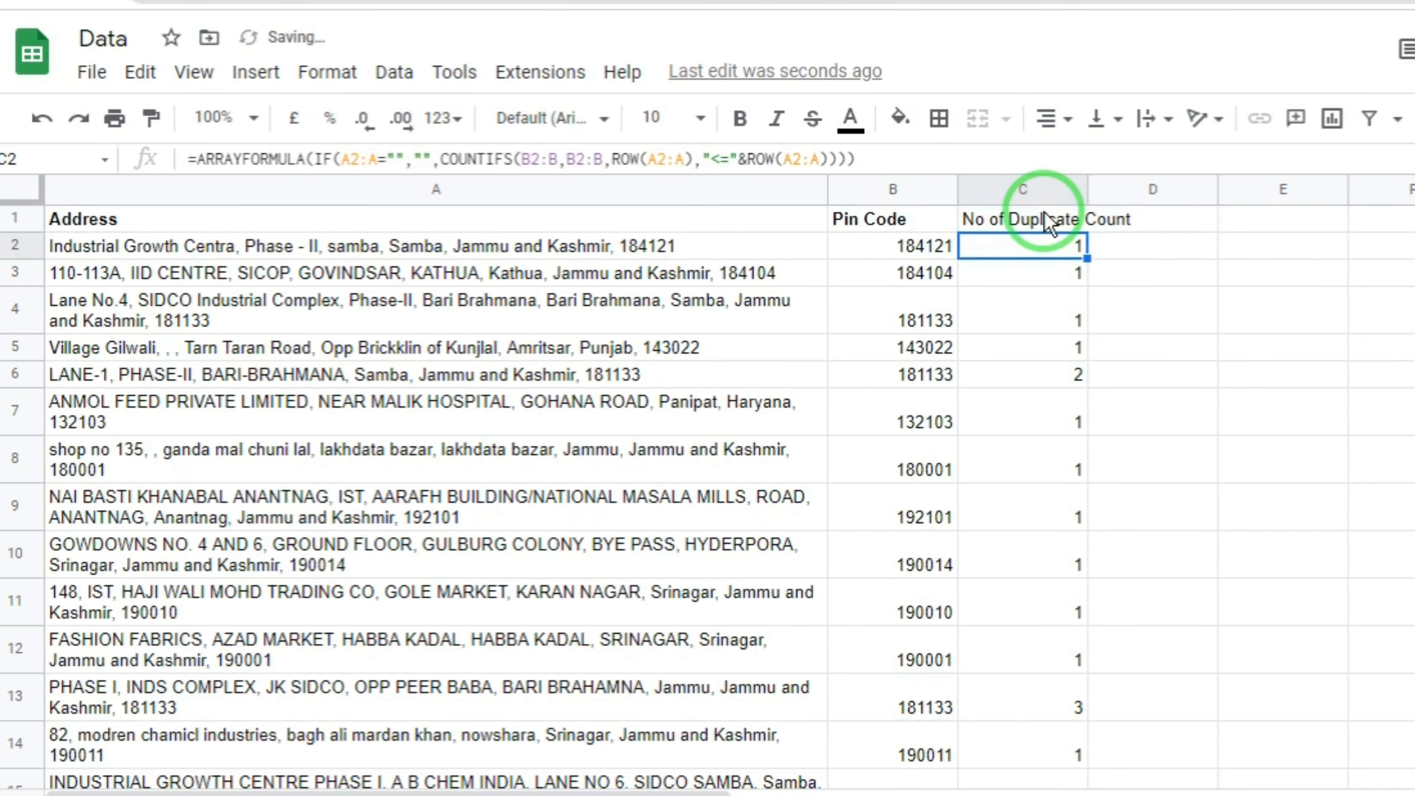
Step: Add a filter to the data and limit the Pin Code column to the value 181133
{"action": "left_click", "coordinate": [907, 219]}
{"action": "left_click", "coordinate": [1370, 119]}
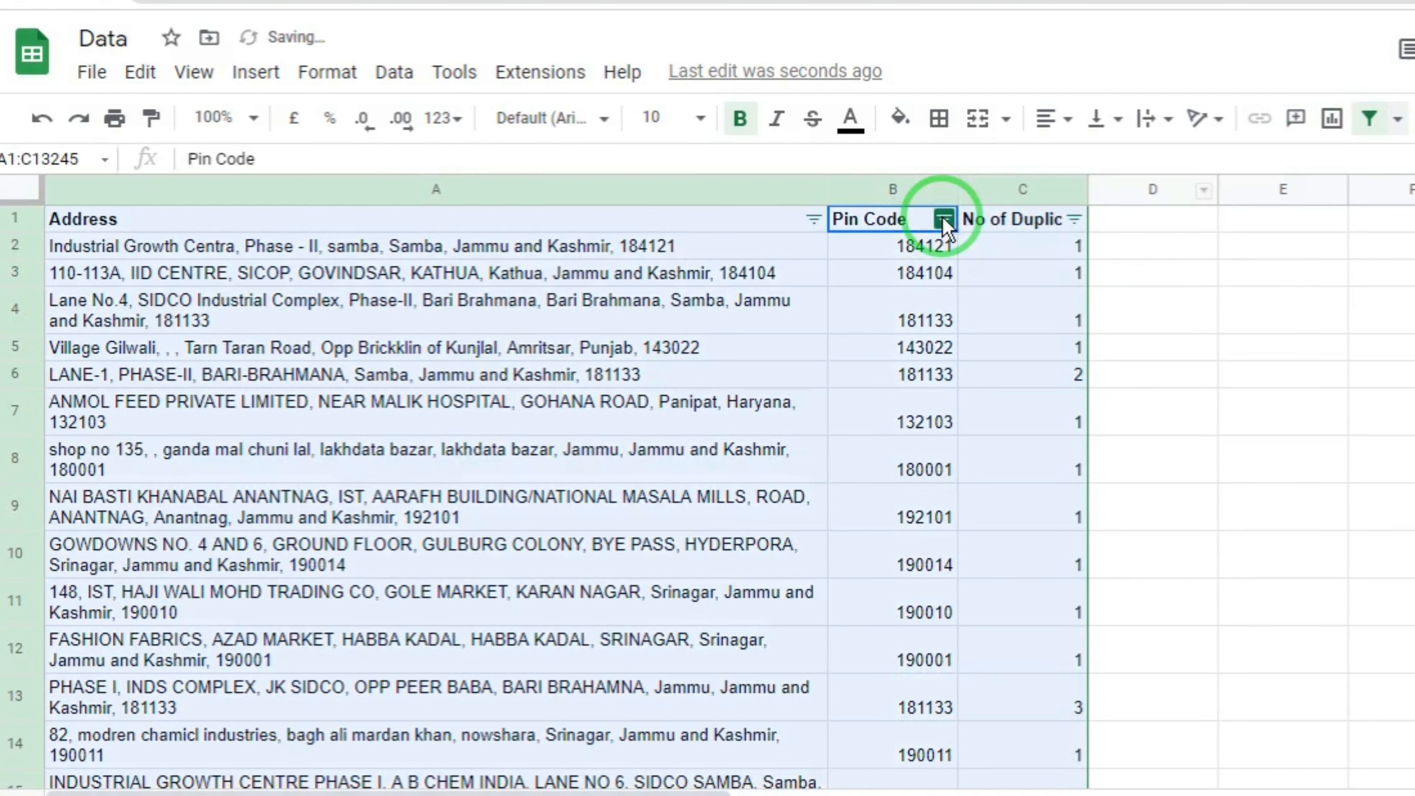
{"action": "left_click", "coordinate": [944, 220]}
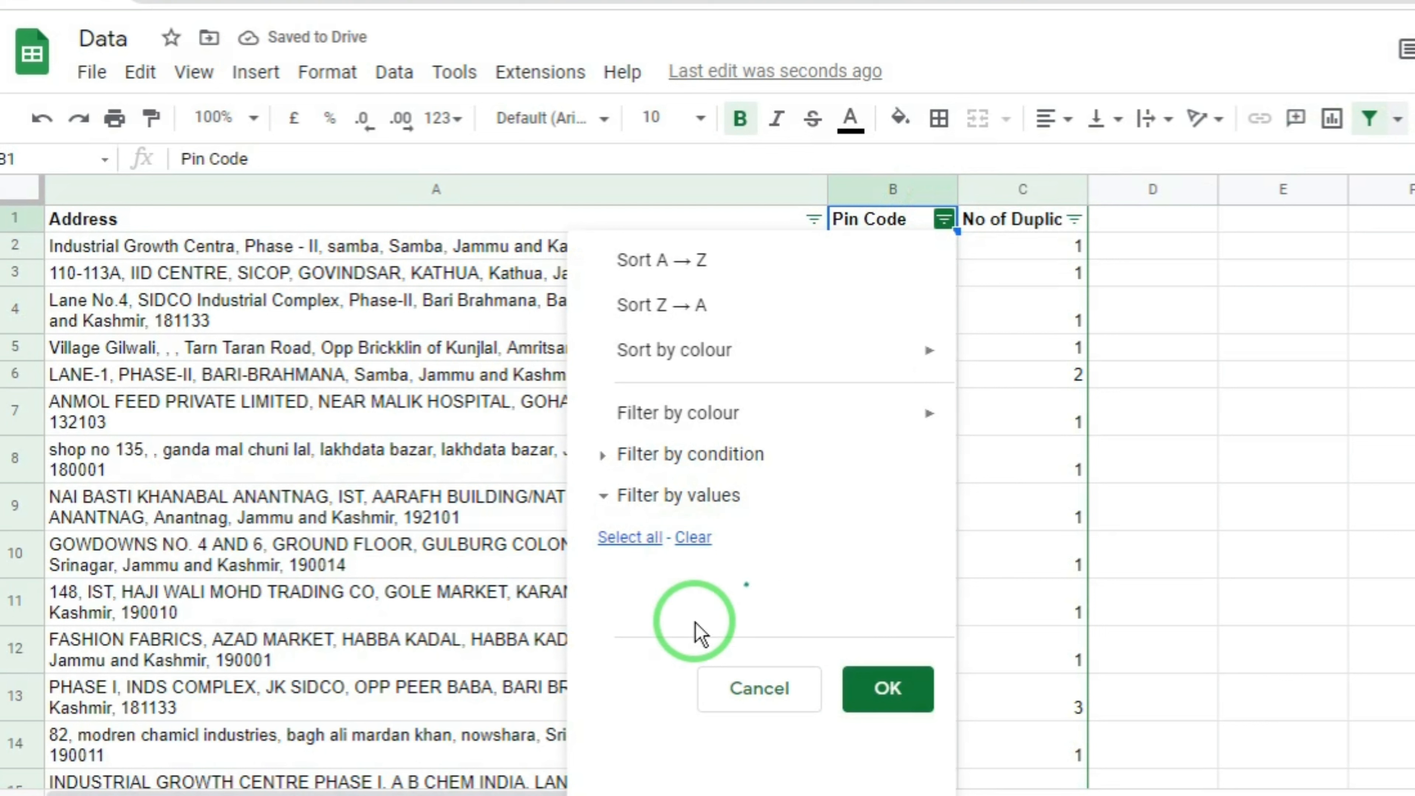
{"action": "left_click", "coordinate": [691, 550]}
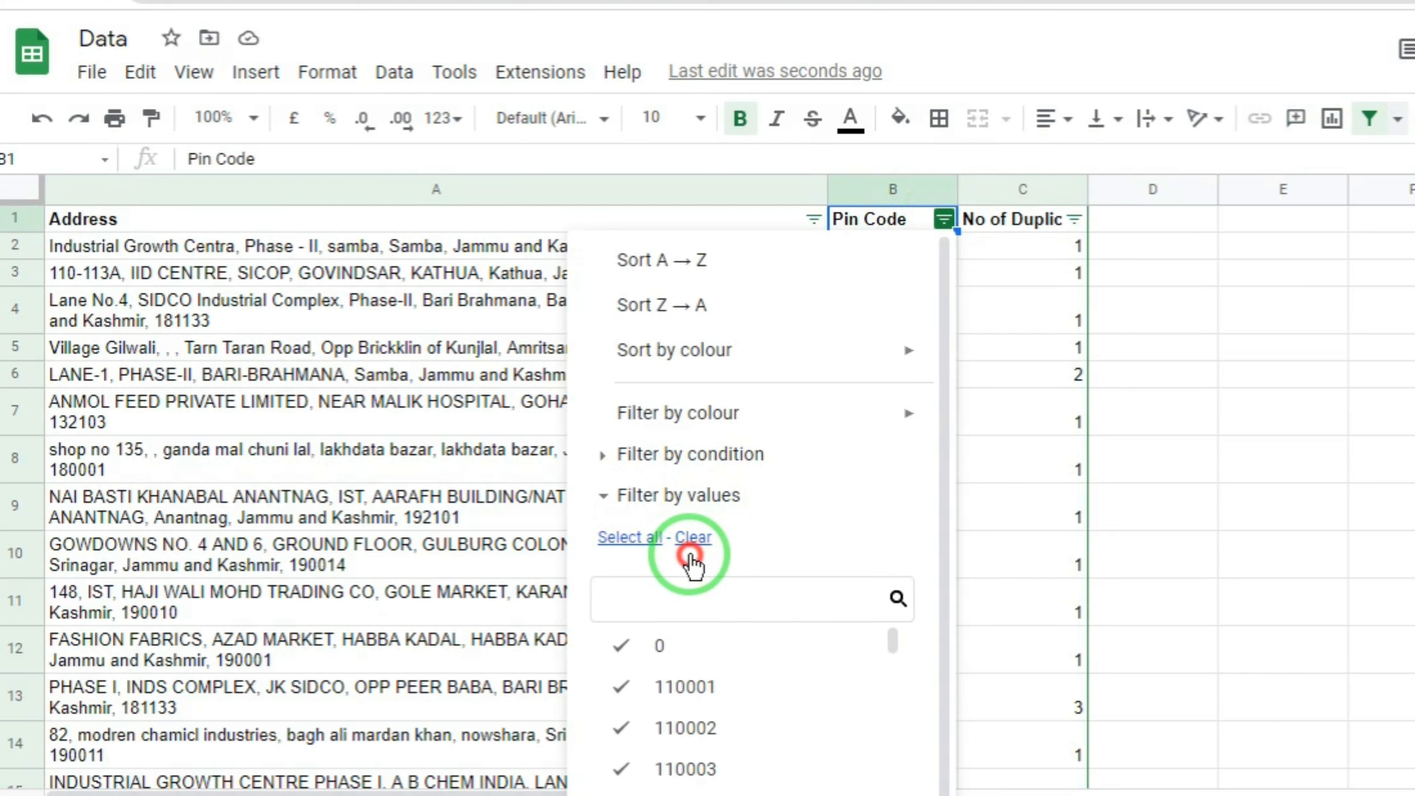
{"action": "type", "text": "181133"}
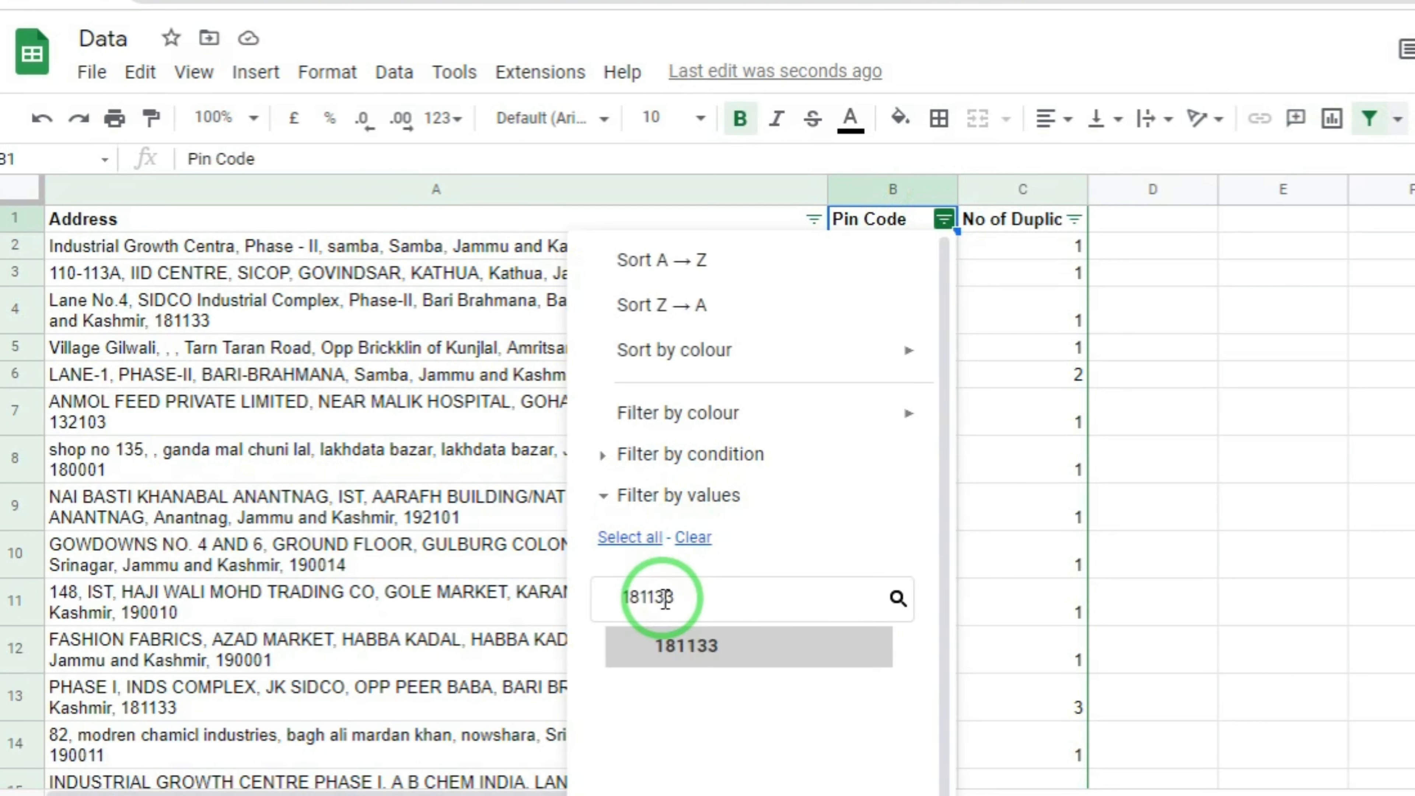
{"action": "left_click", "coordinate": [666, 645]}
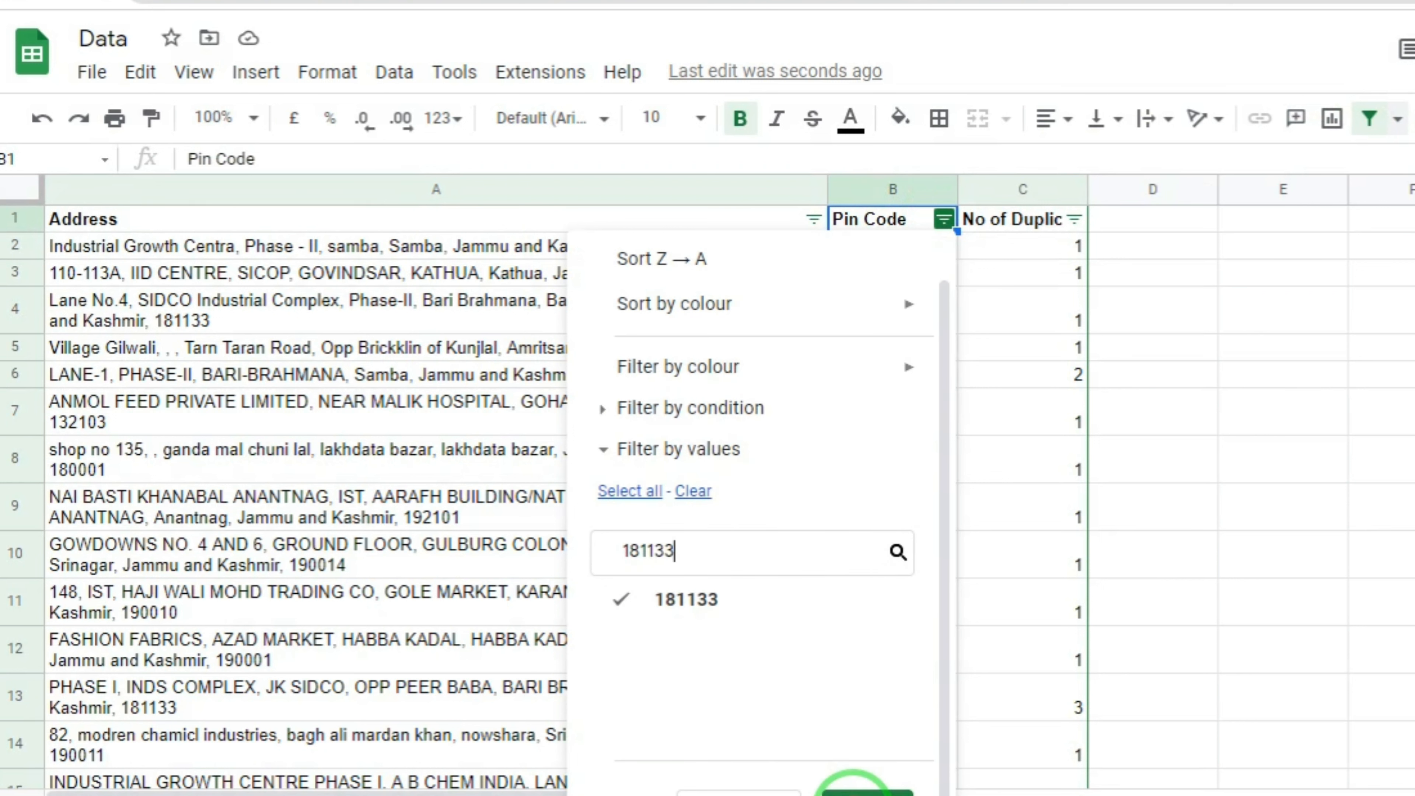
{"action": "left_click", "coordinate": [864, 792]}
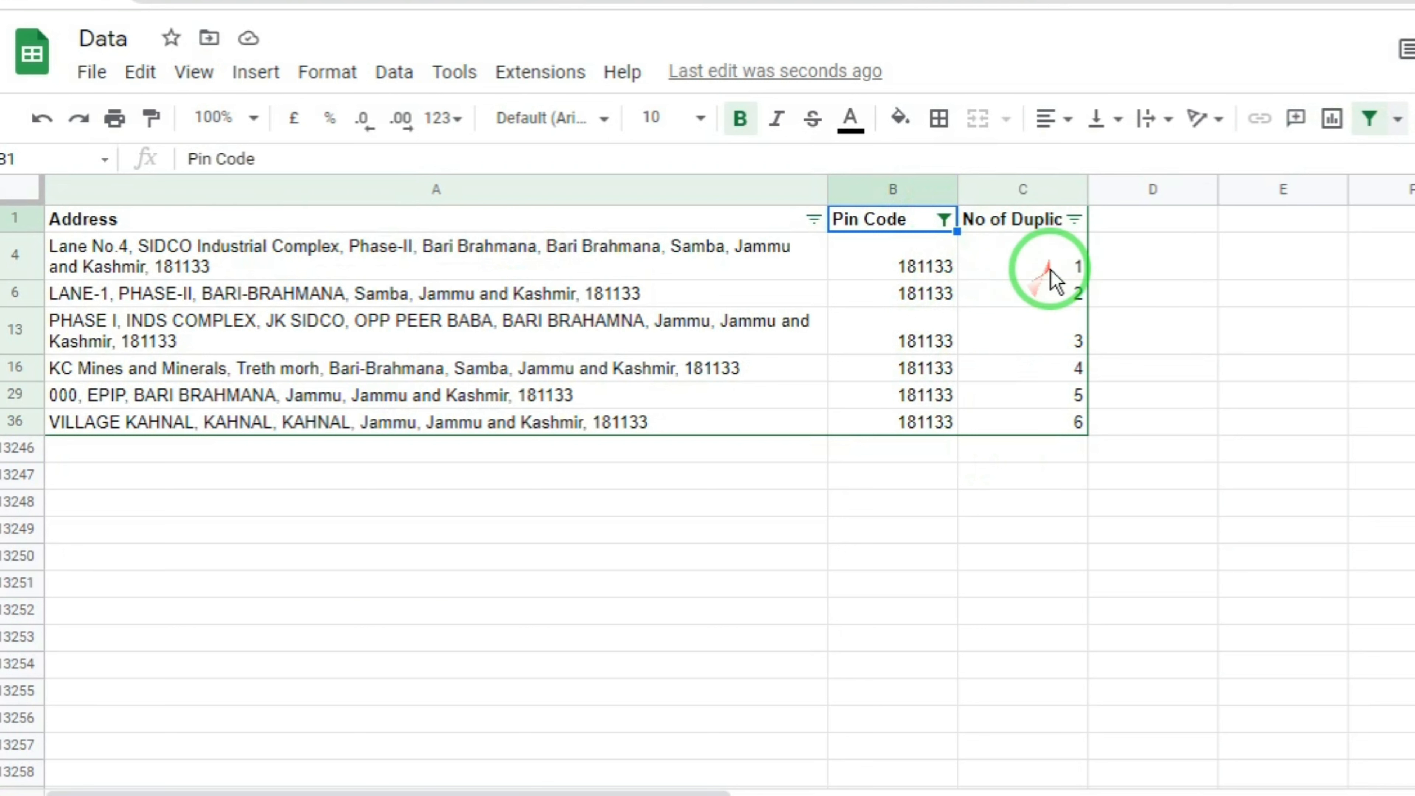
Step: Remove the filter from the pin code data and select cell C5
{"action": "left_click", "coordinate": [1387, 121]}
{"action": "left_click", "coordinate": [1371, 119]}
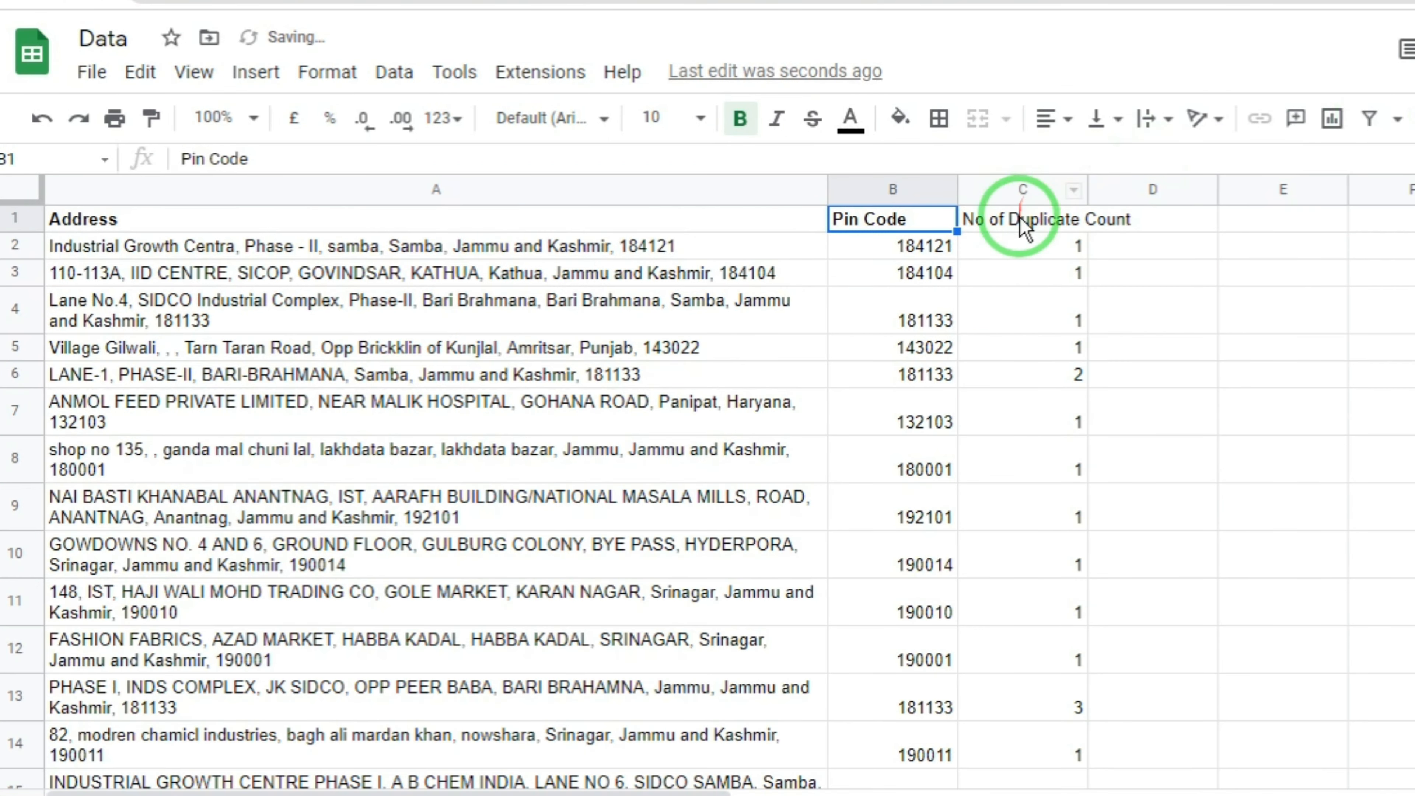
{"action": "left_click", "coordinate": [1003, 355]}
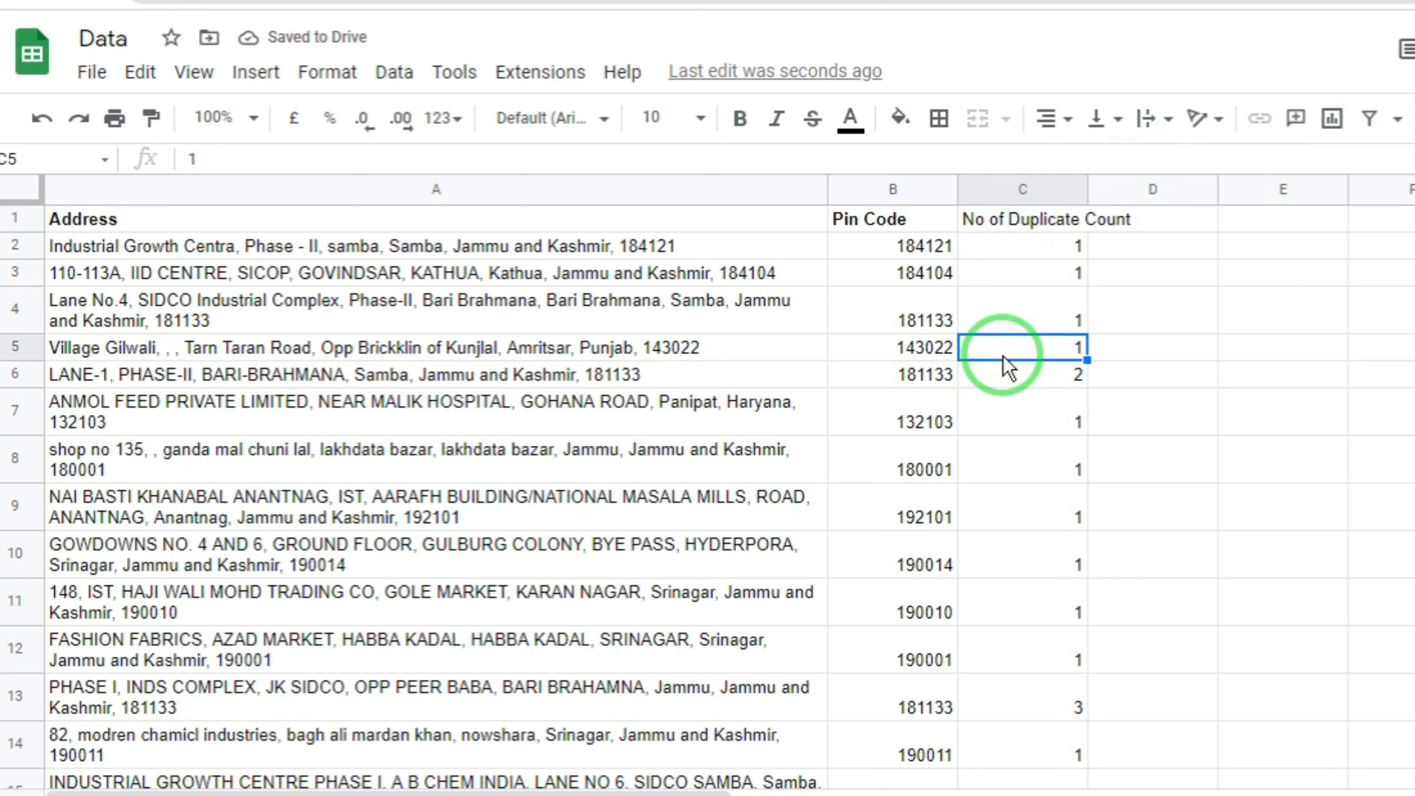